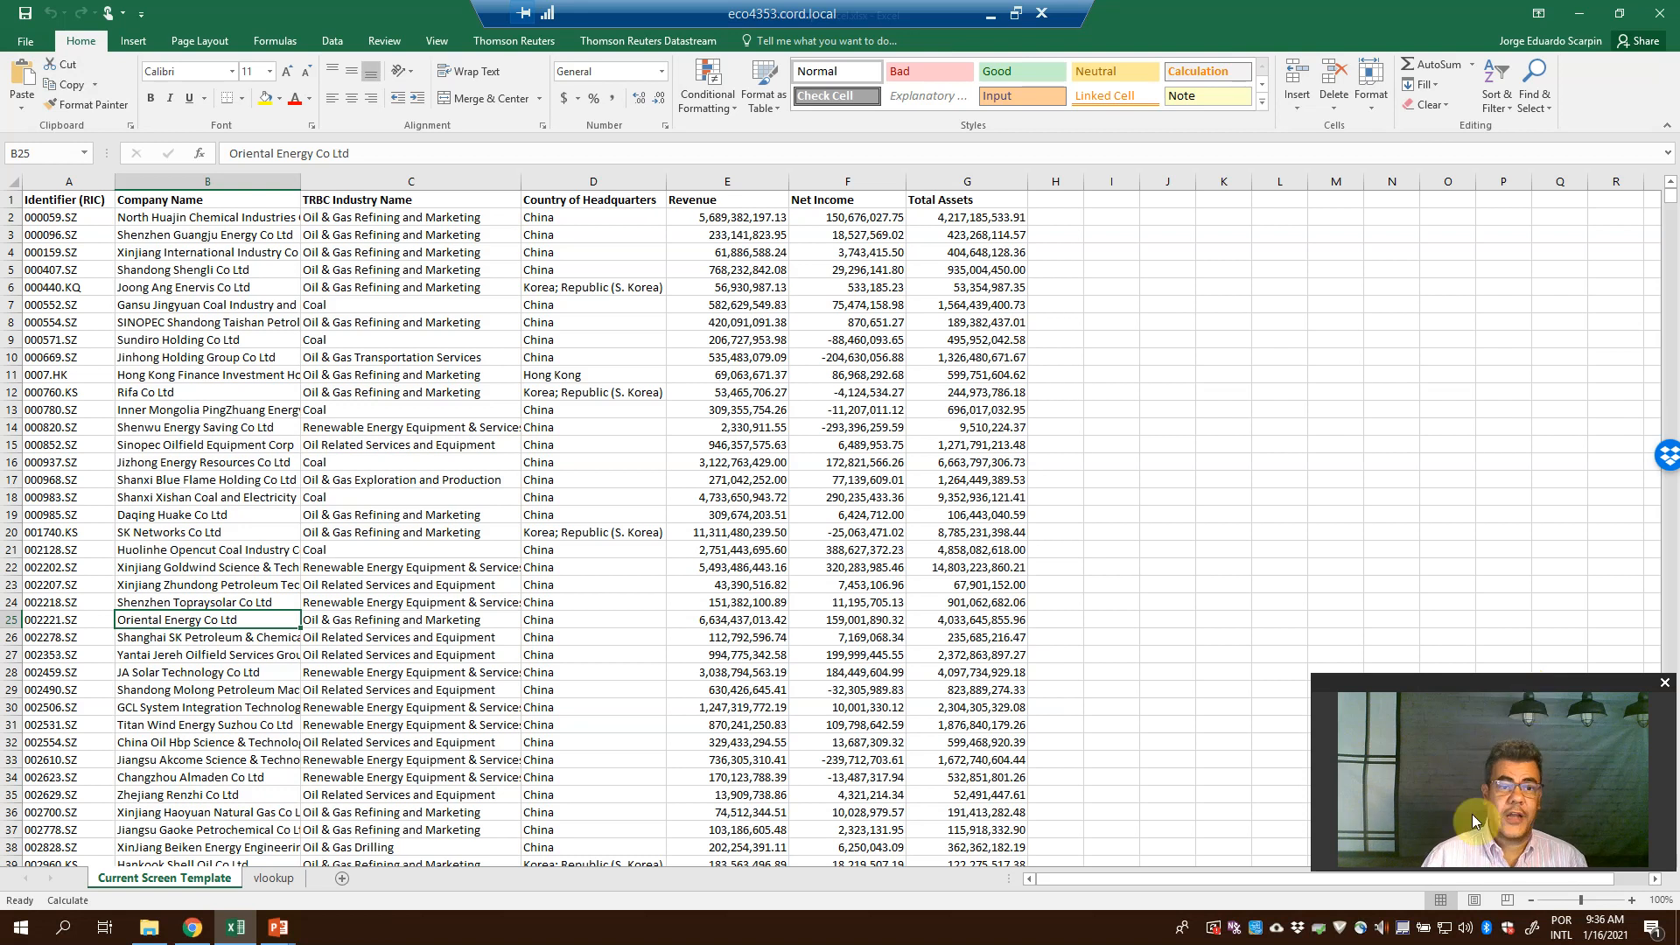
Examine the column headings, the first company record and the length of the list on the Current Screen Template sheet
click(1632, 900)
click(1632, 901)
scroll(738, 464, up, 2)
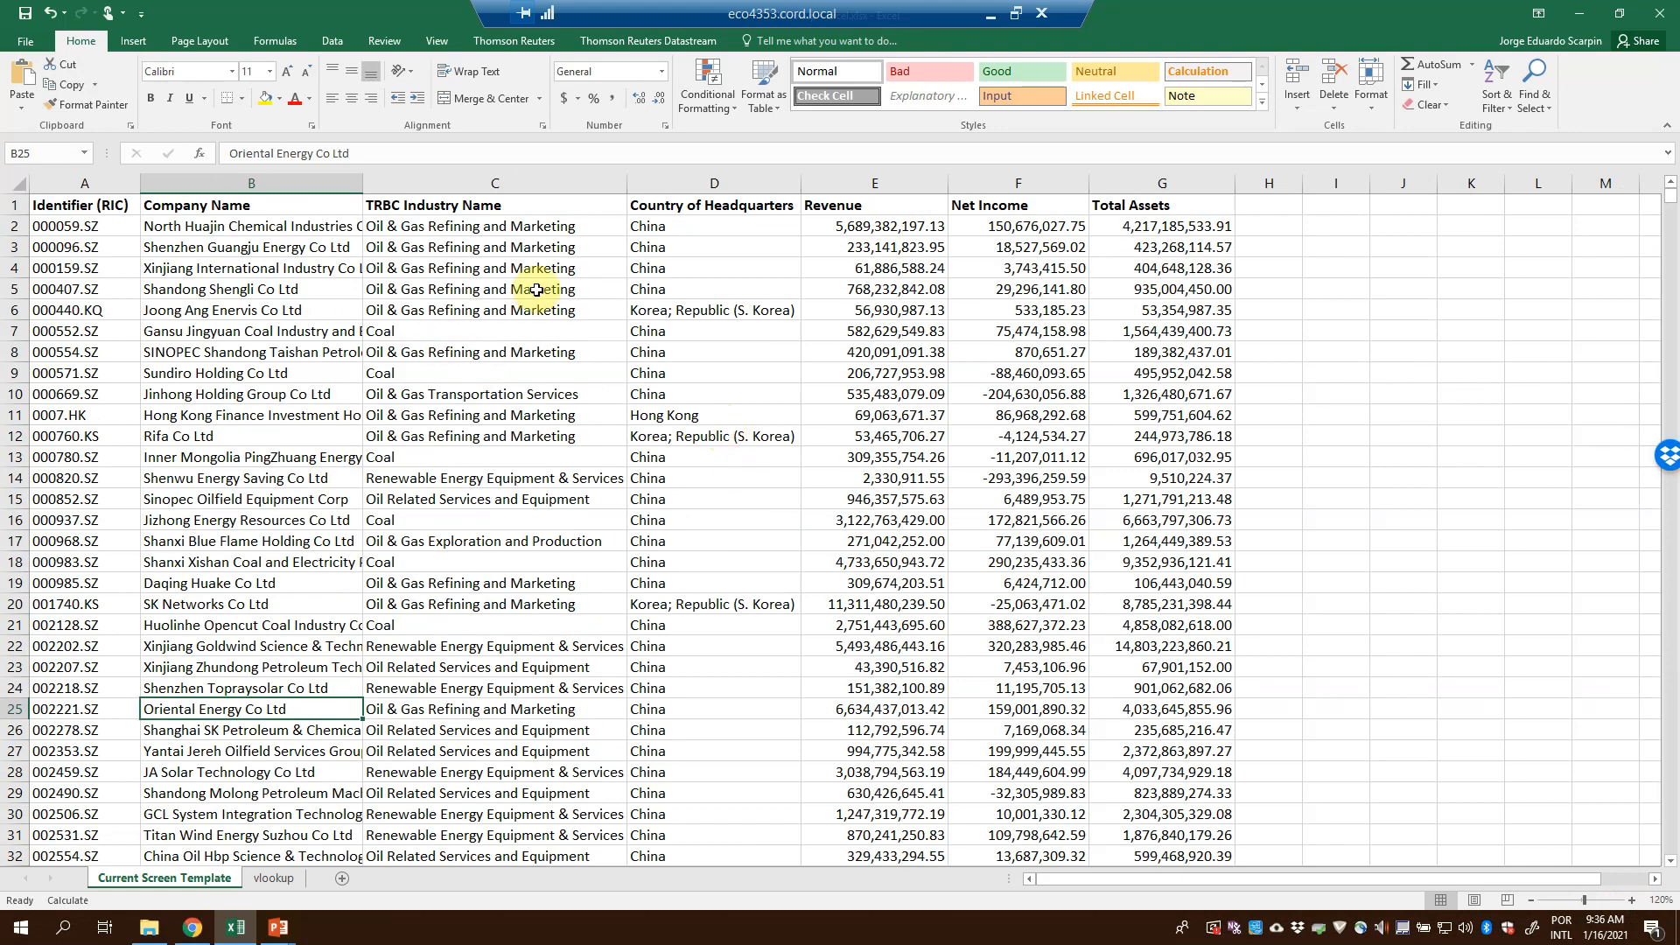
click(121, 208)
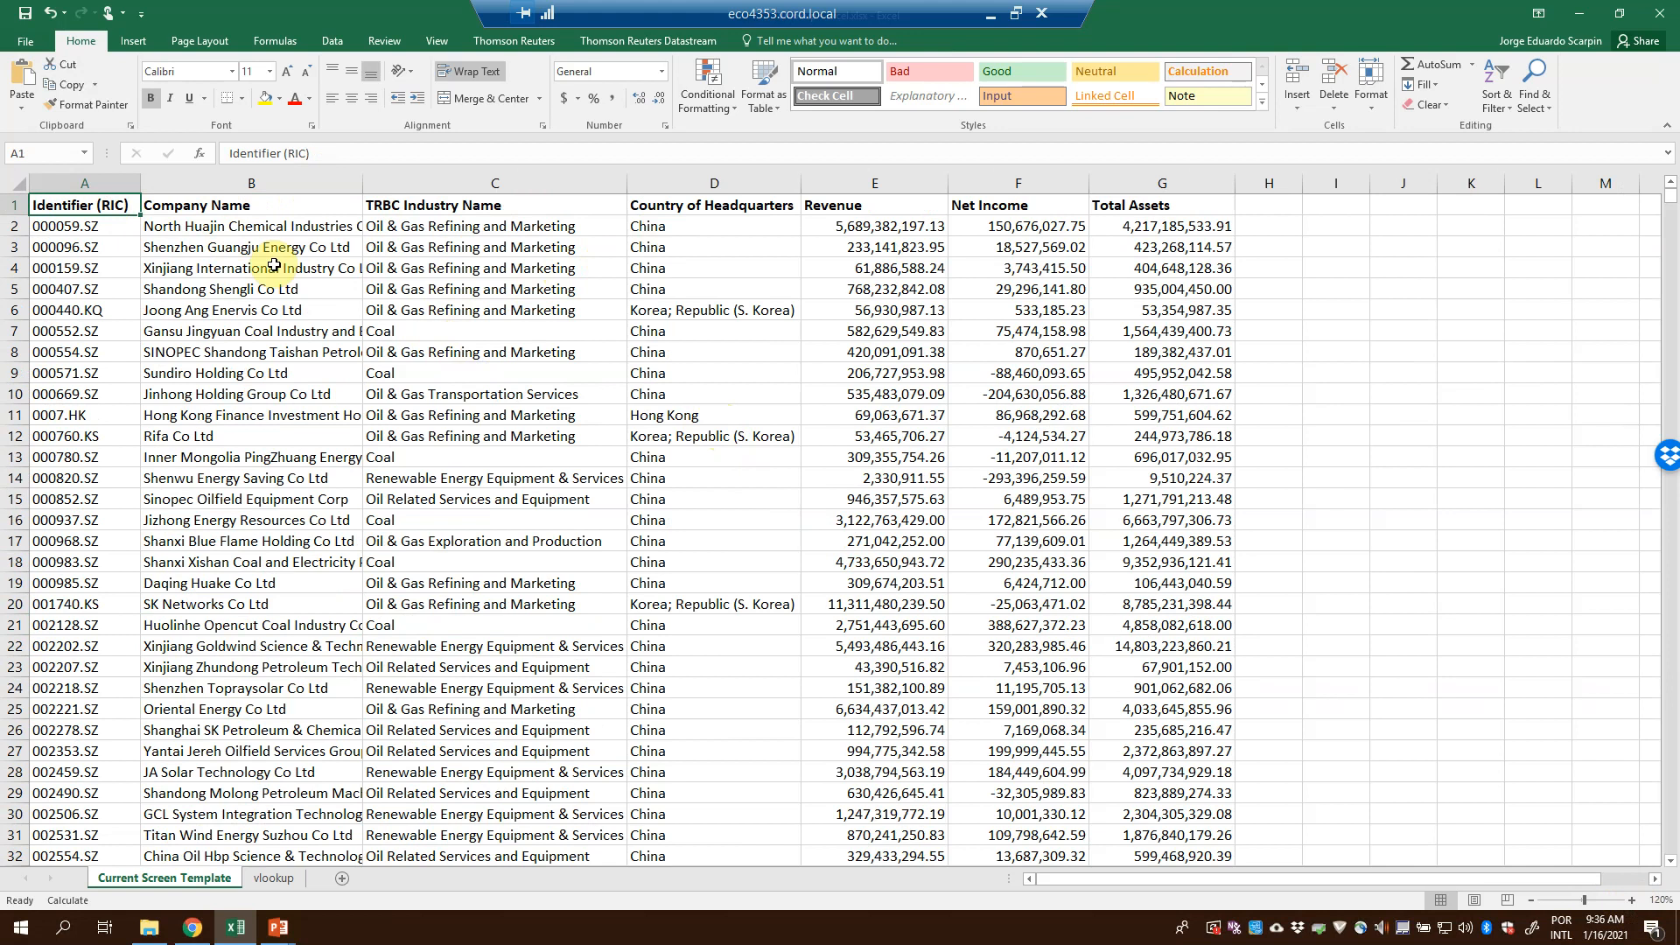
click(260, 221)
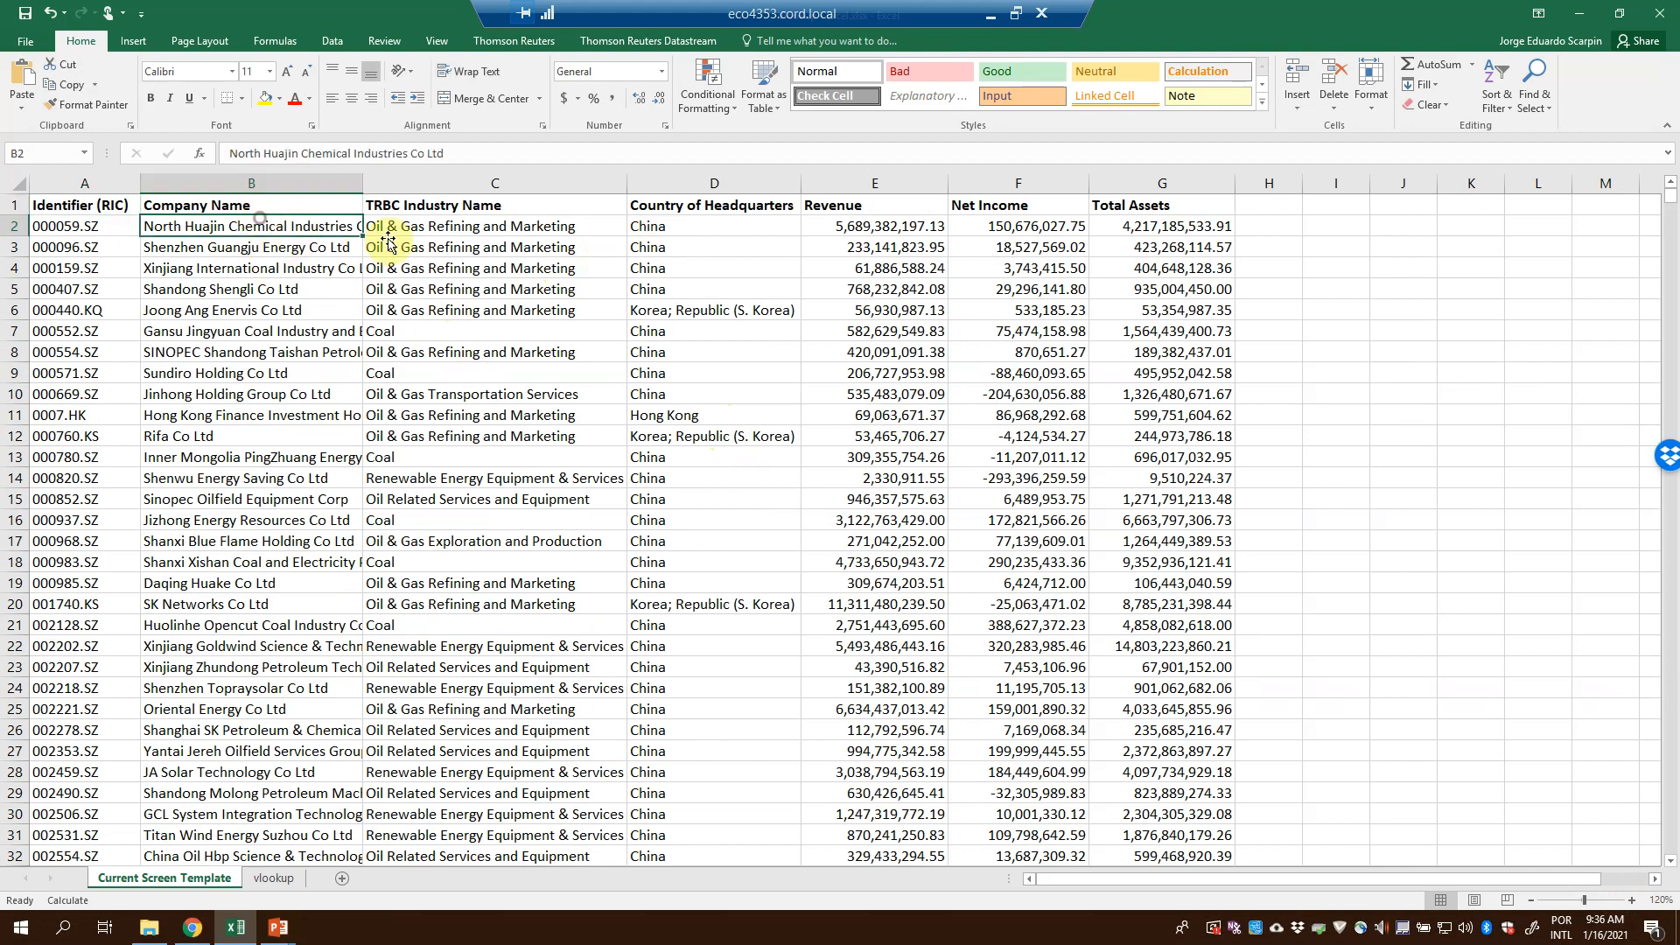
click(517, 222)
click(687, 226)
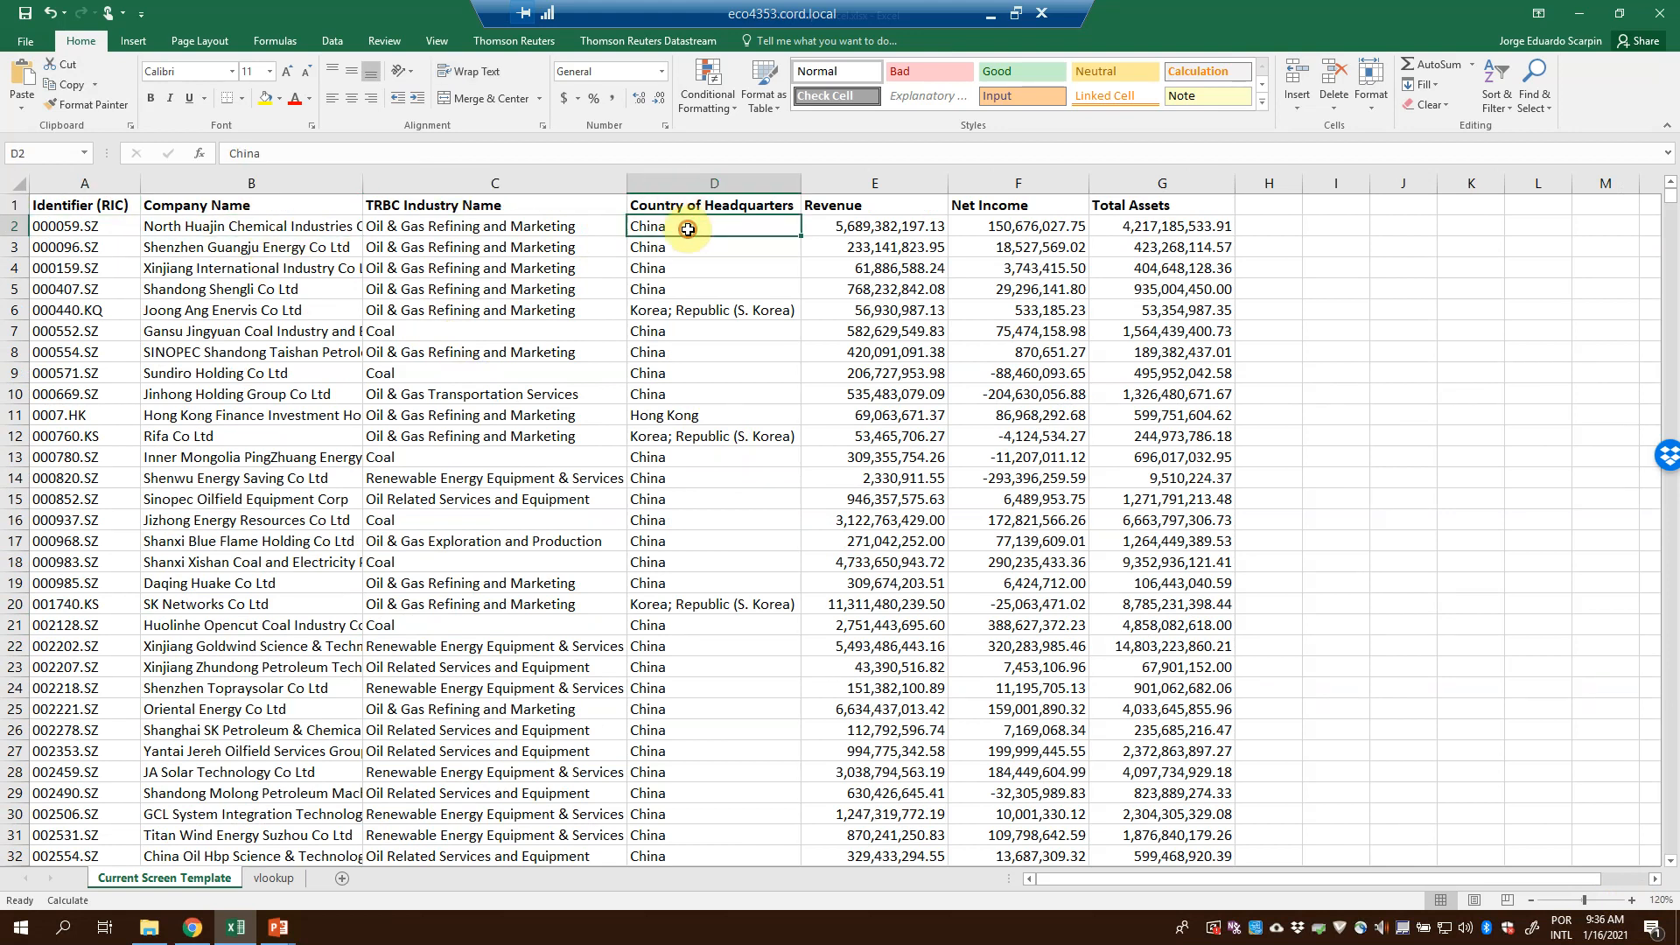
click(871, 232)
click(1022, 225)
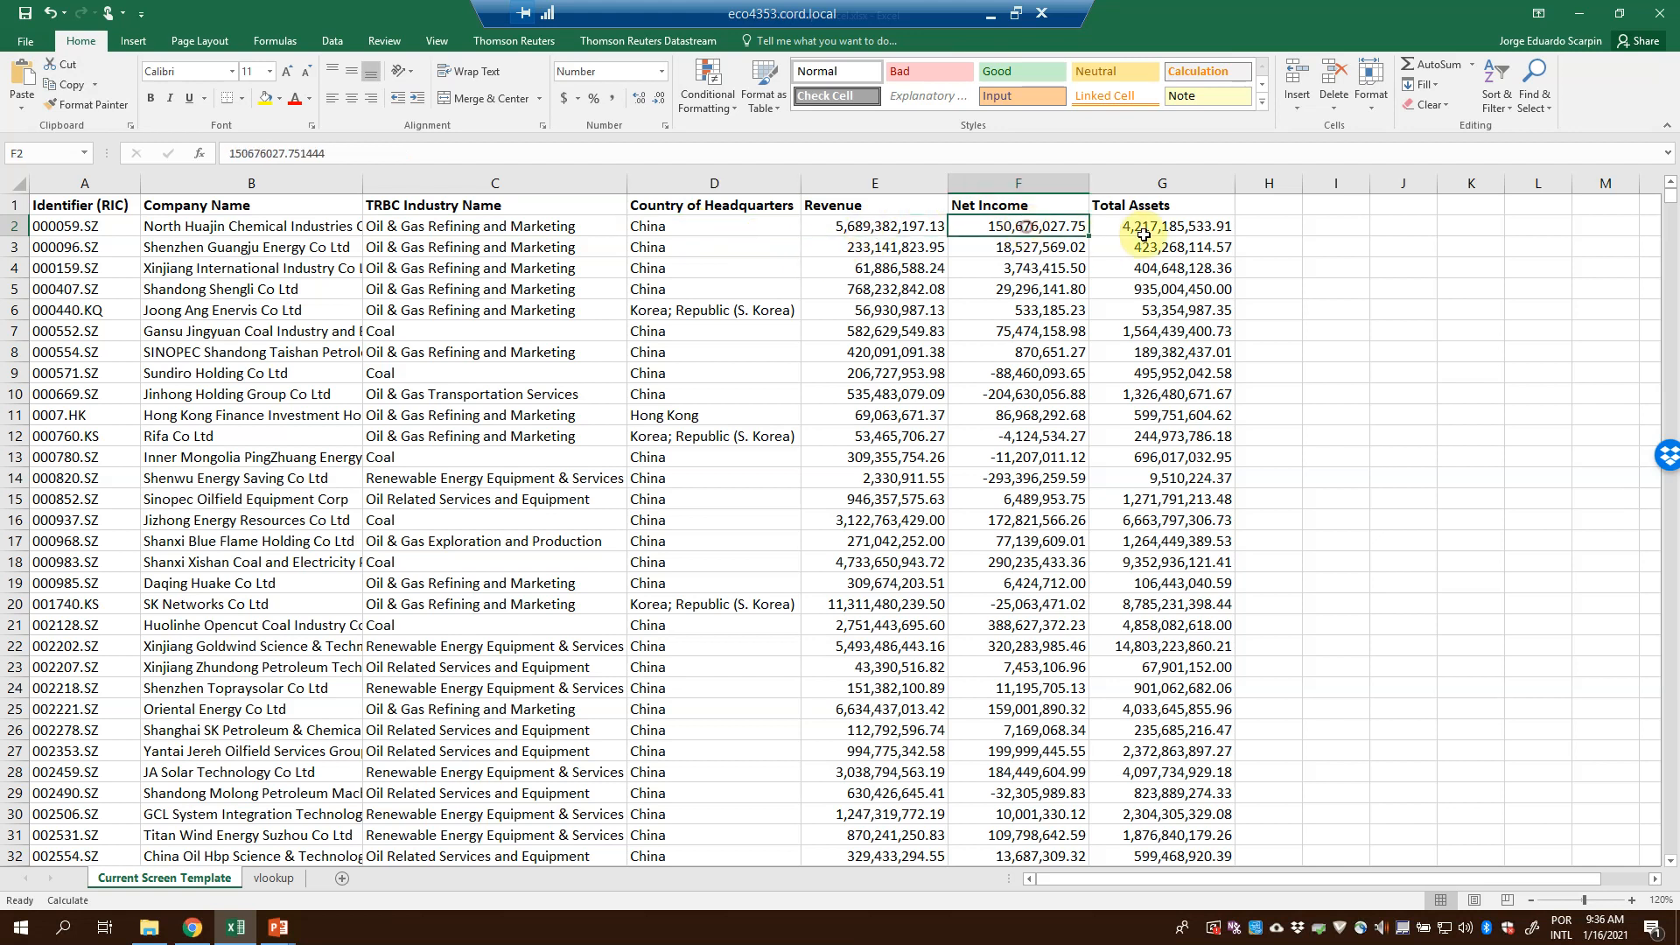
click(1144, 235)
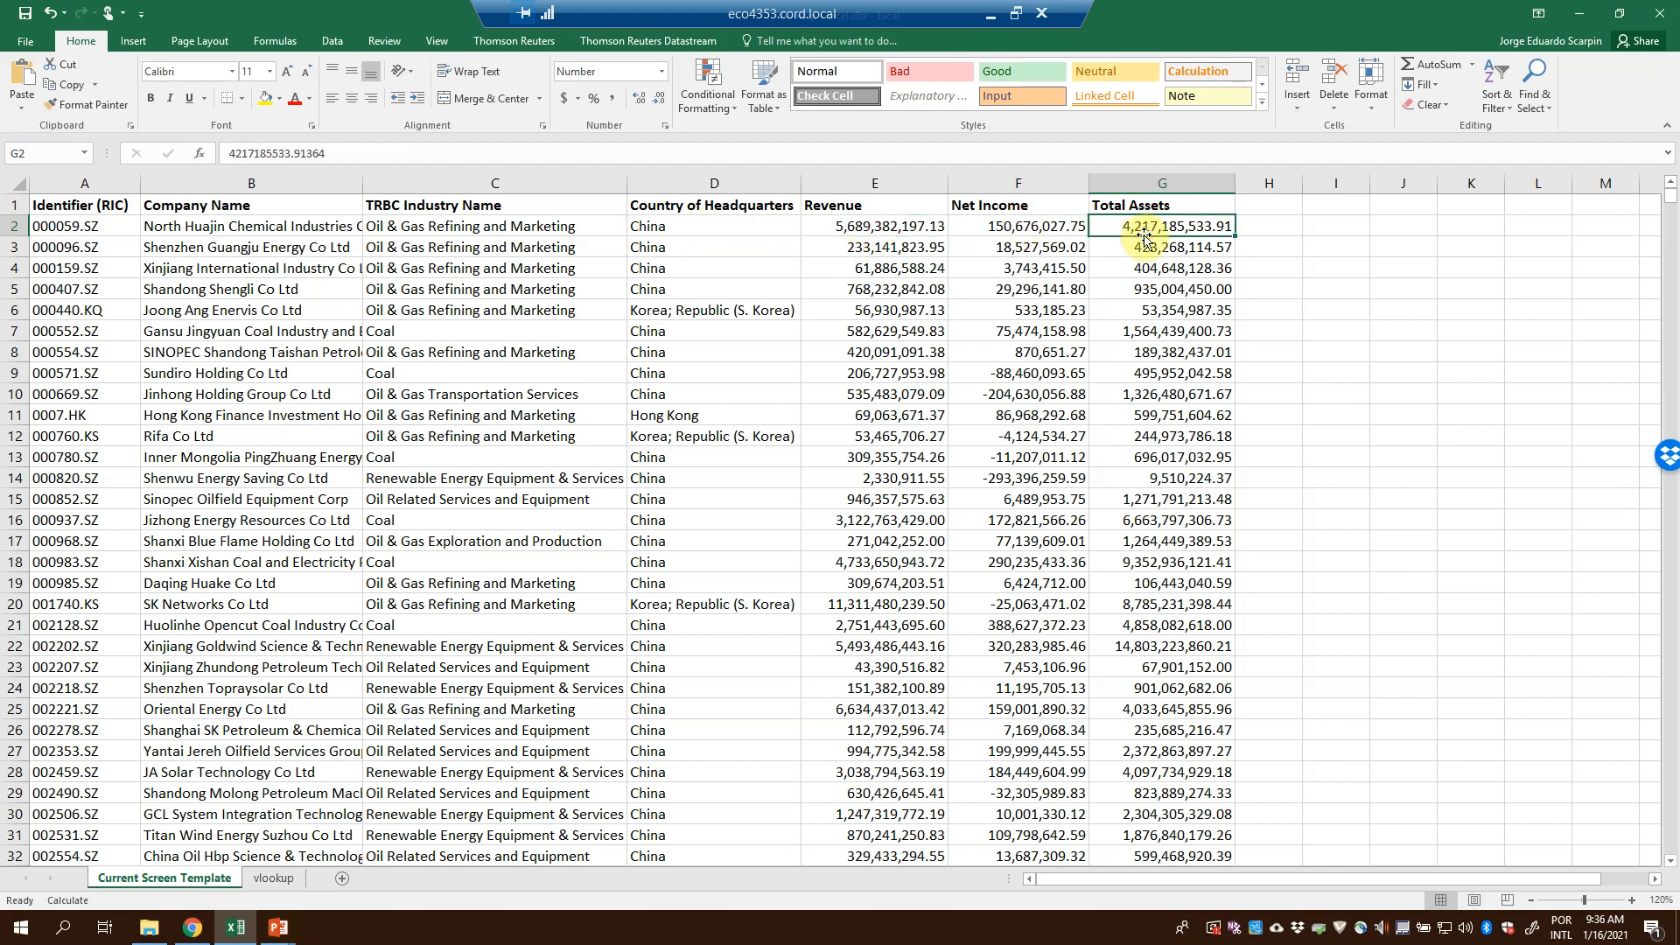
click(280, 409)
key(Down)
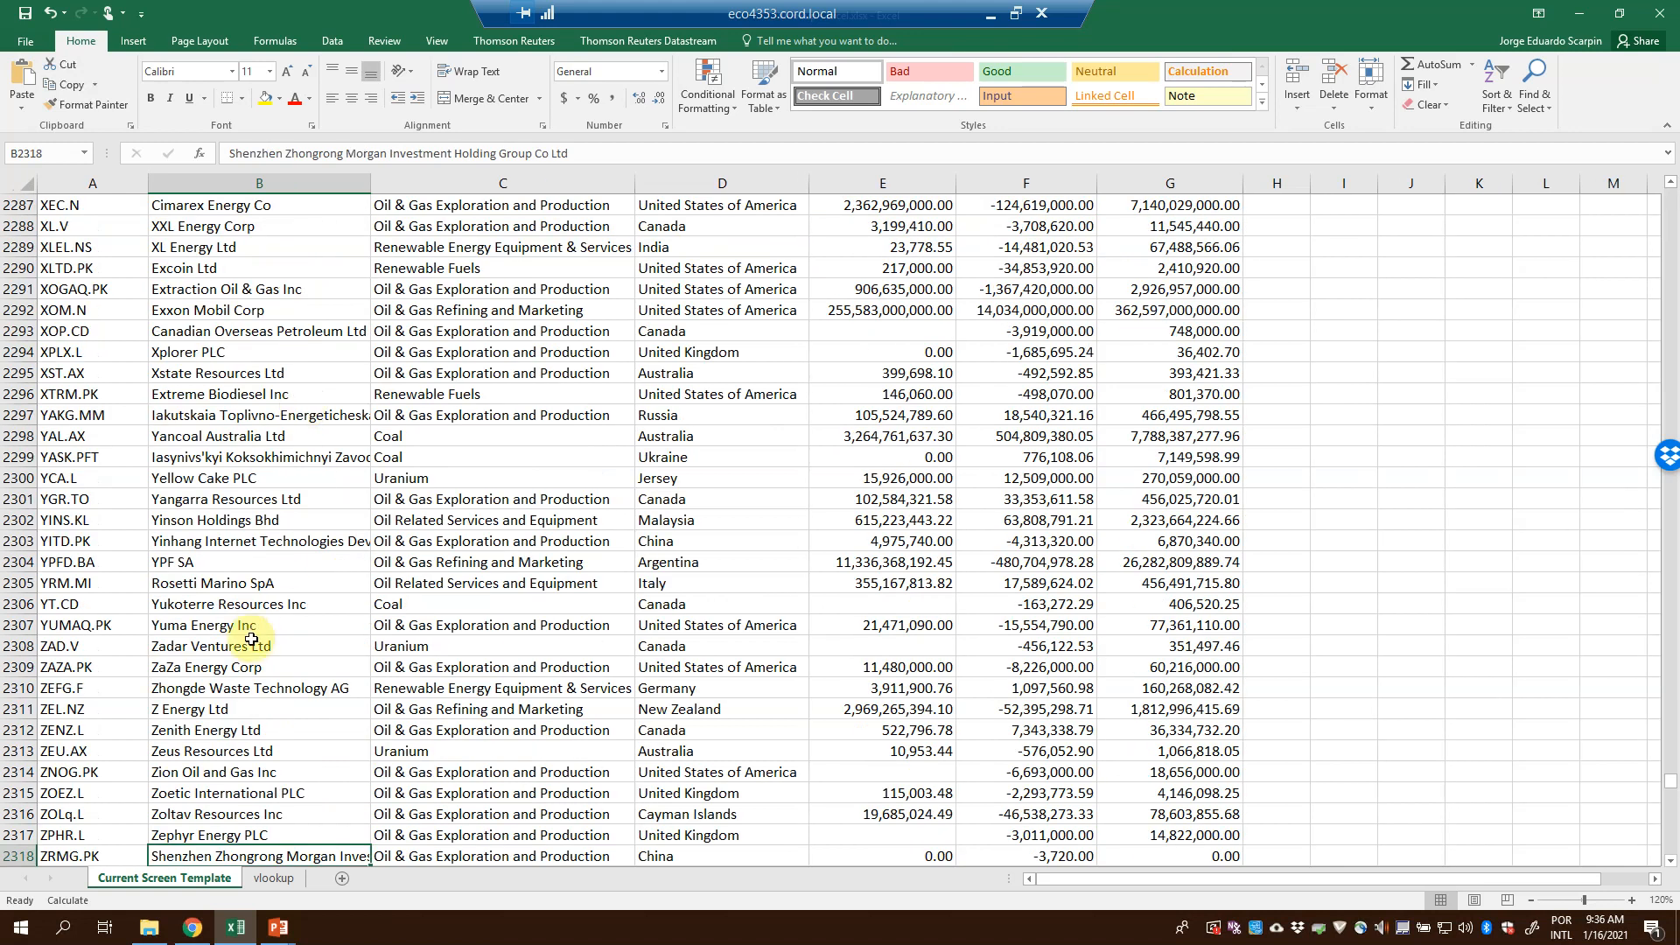
key(ctrl+Home)
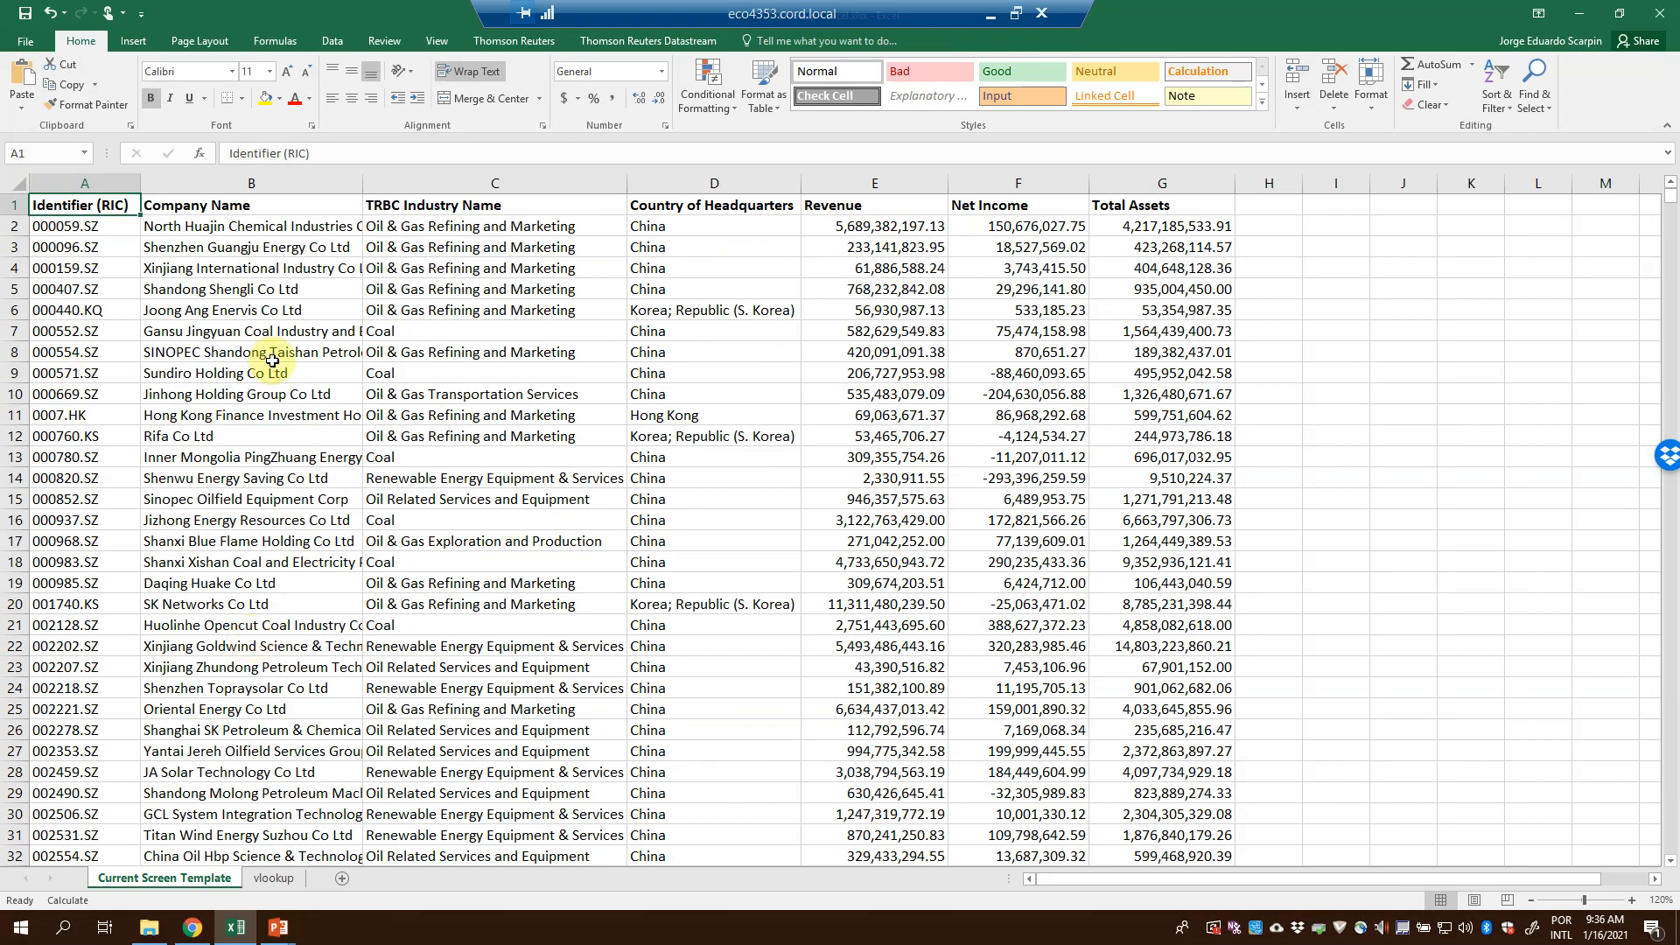
Open the vlookup sheet and examine its company names and the empty industry, country and financial columns at 160% zoom
click(274, 878)
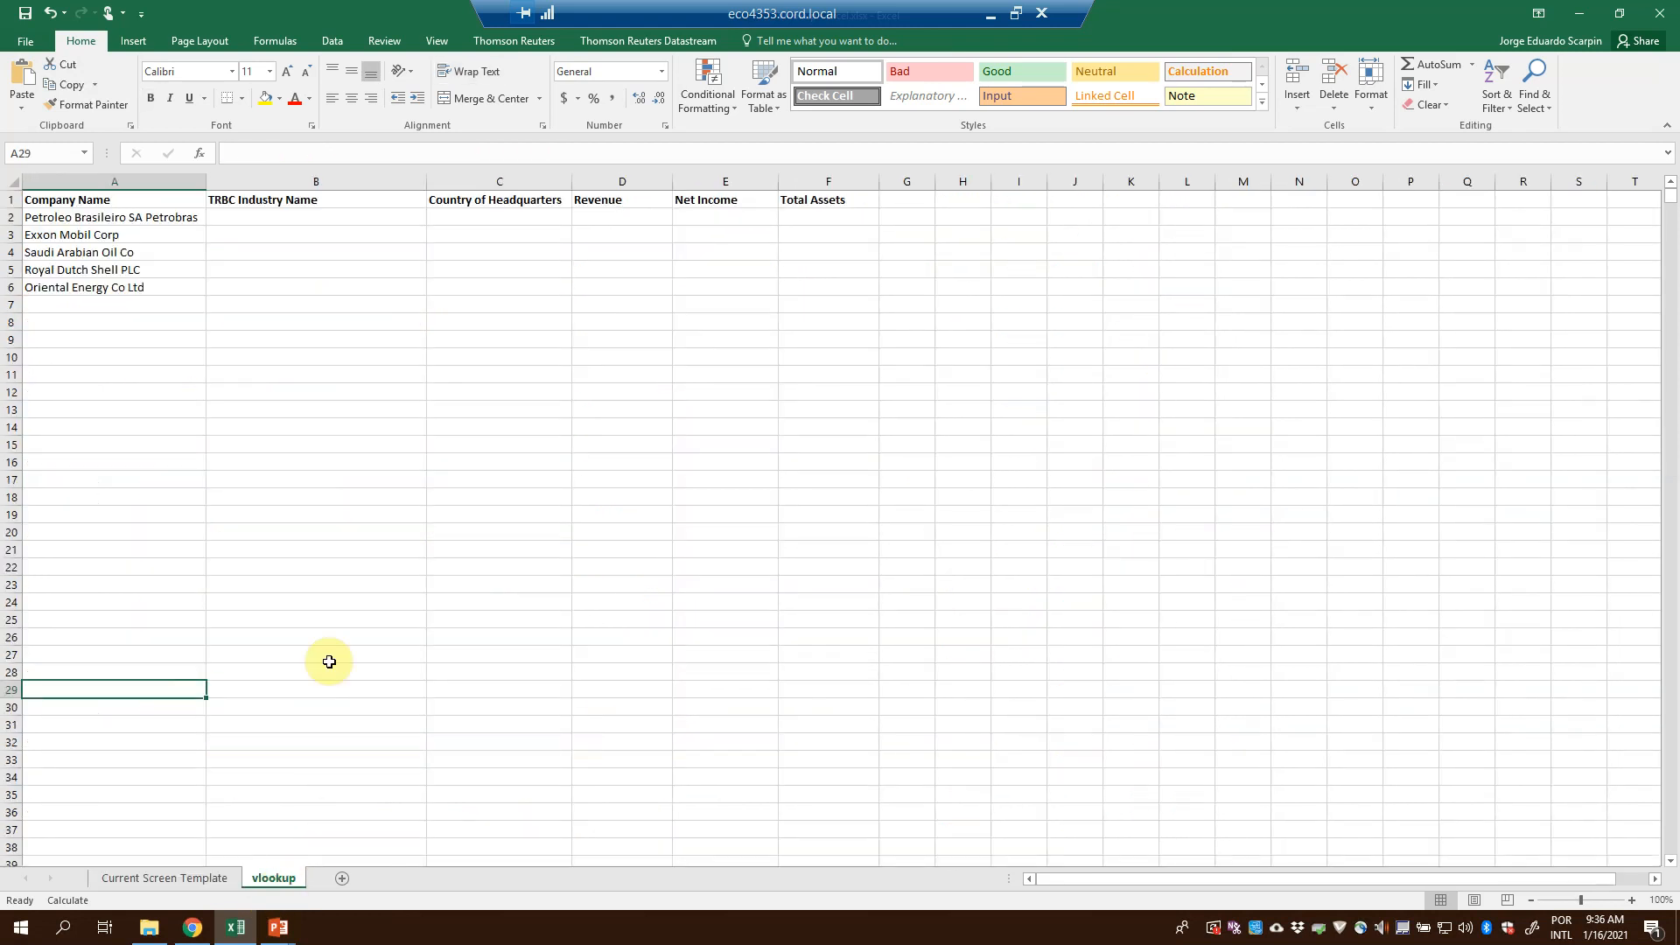
click(1531, 901)
click(1532, 901)
click(1531, 901)
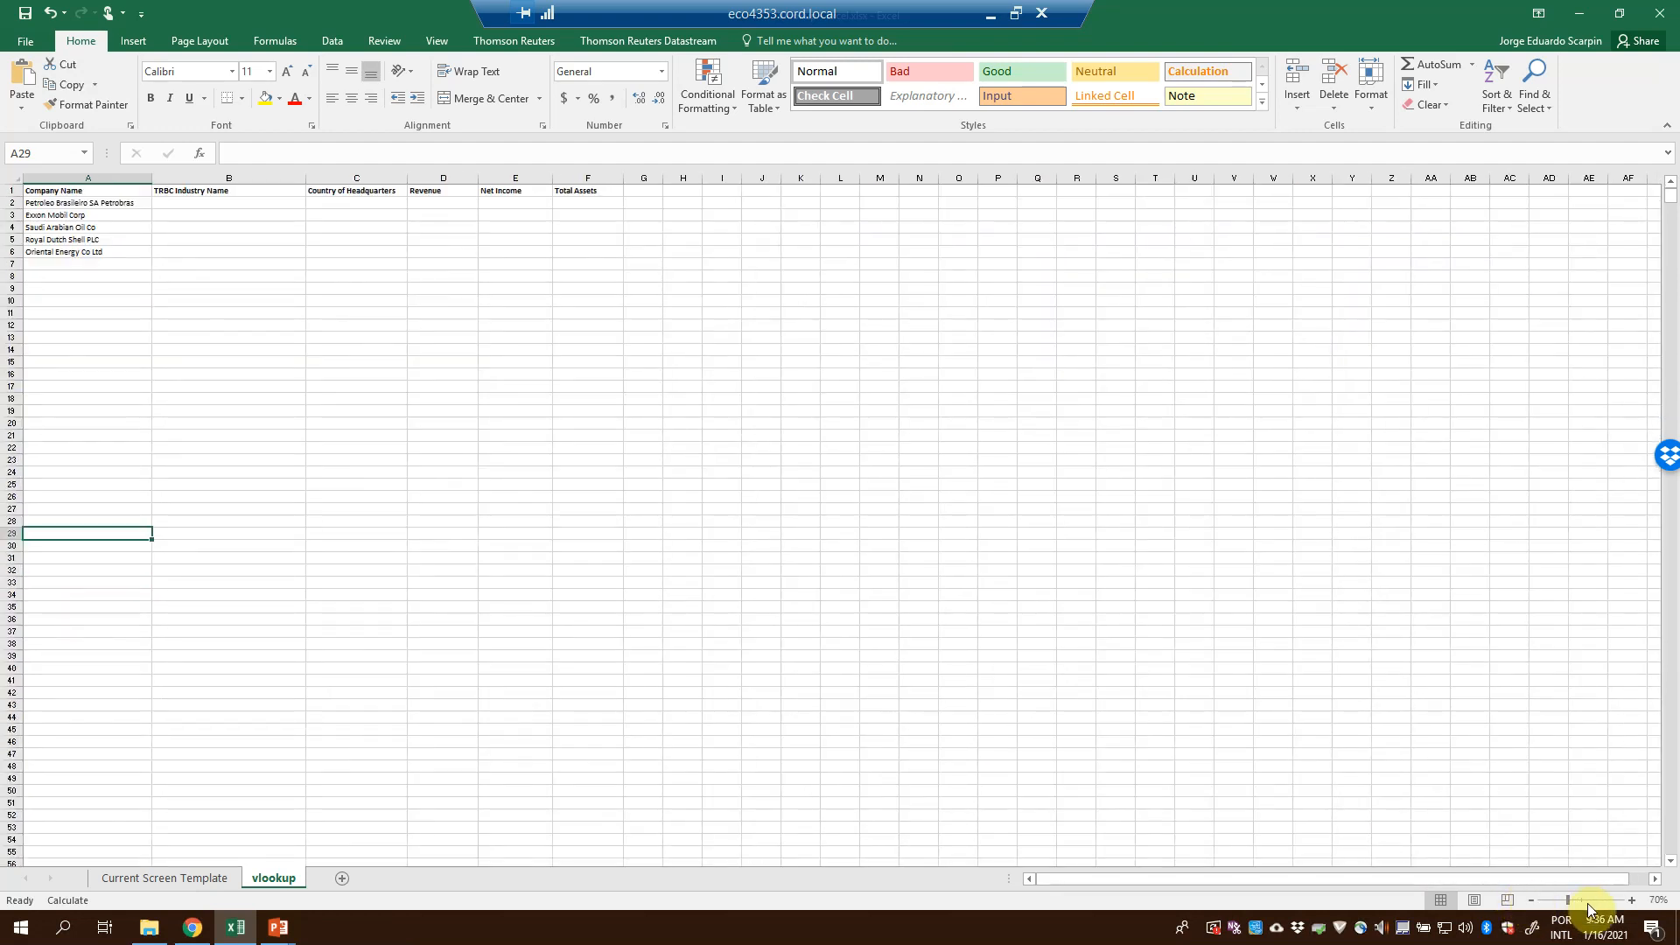
click(1631, 901)
click(1631, 901)
click(1631, 901)
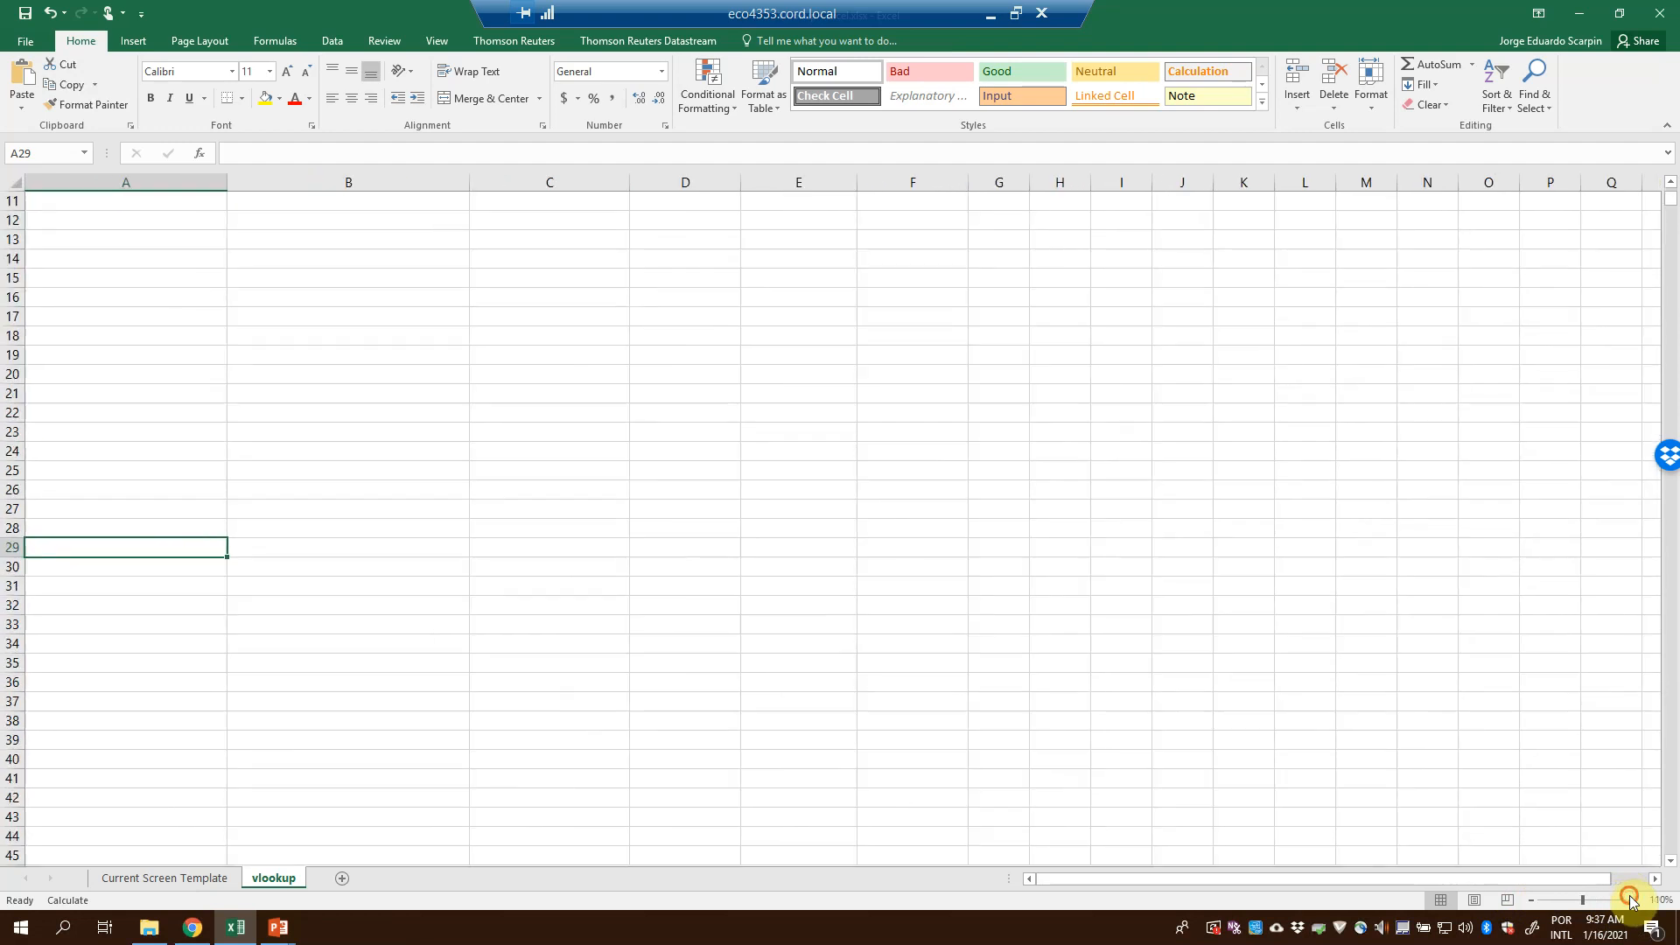
click(1631, 901)
click(1631, 900)
key(ctrl+Home)
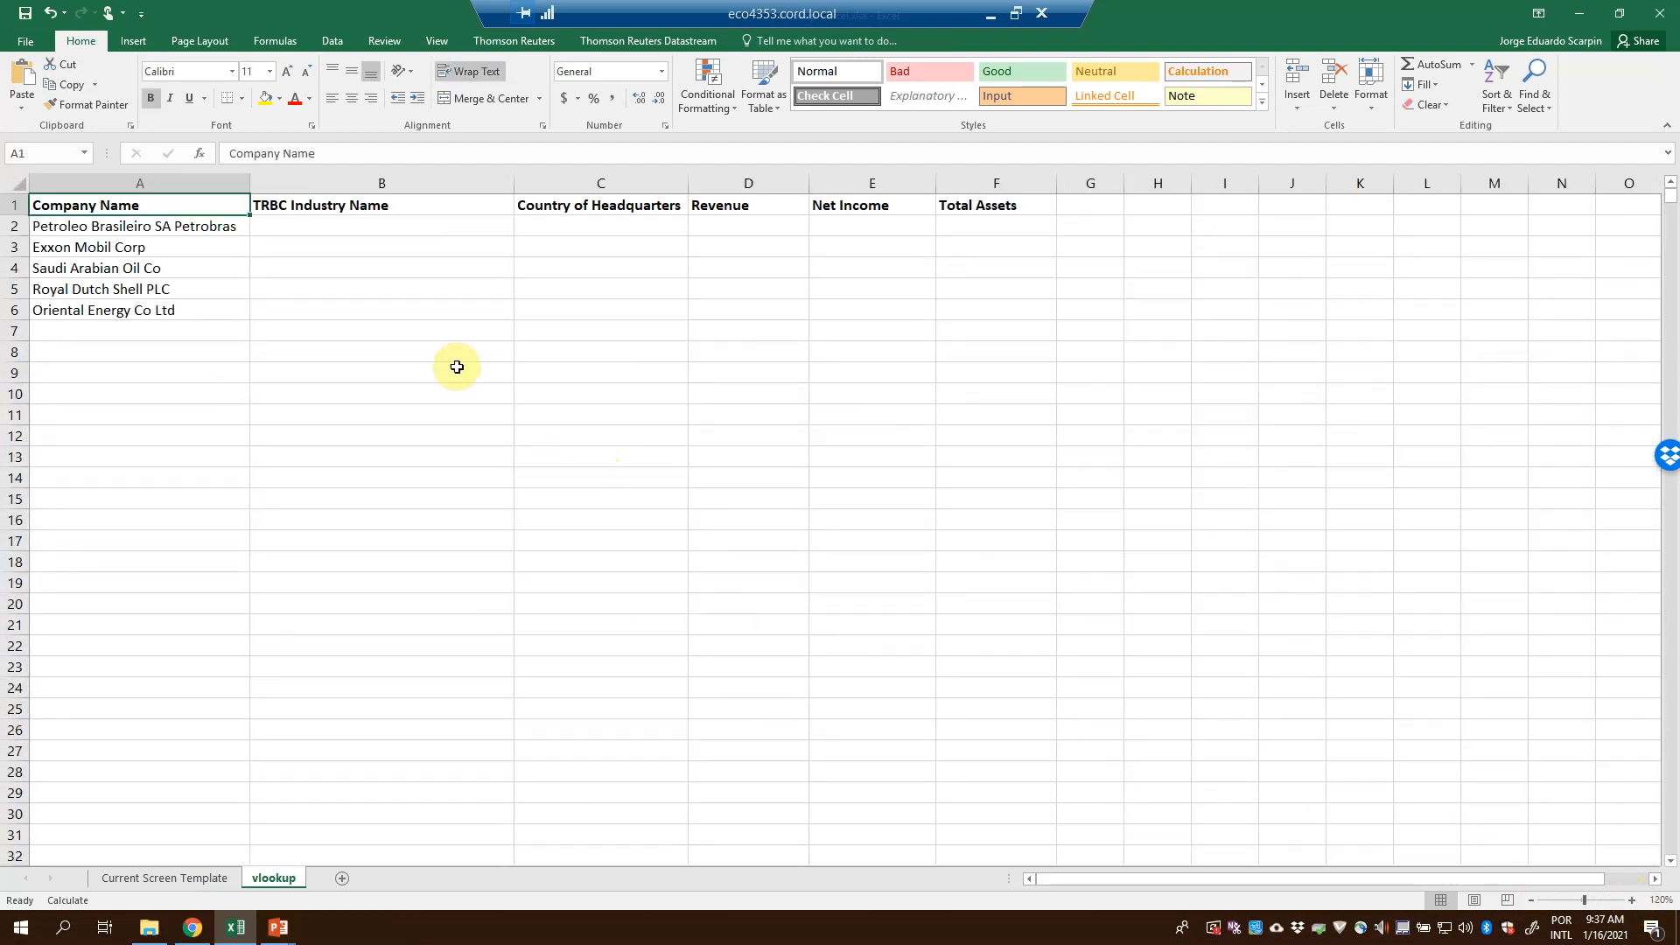
click(1632, 901)
click(1632, 901)
click(1632, 900)
click(1632, 901)
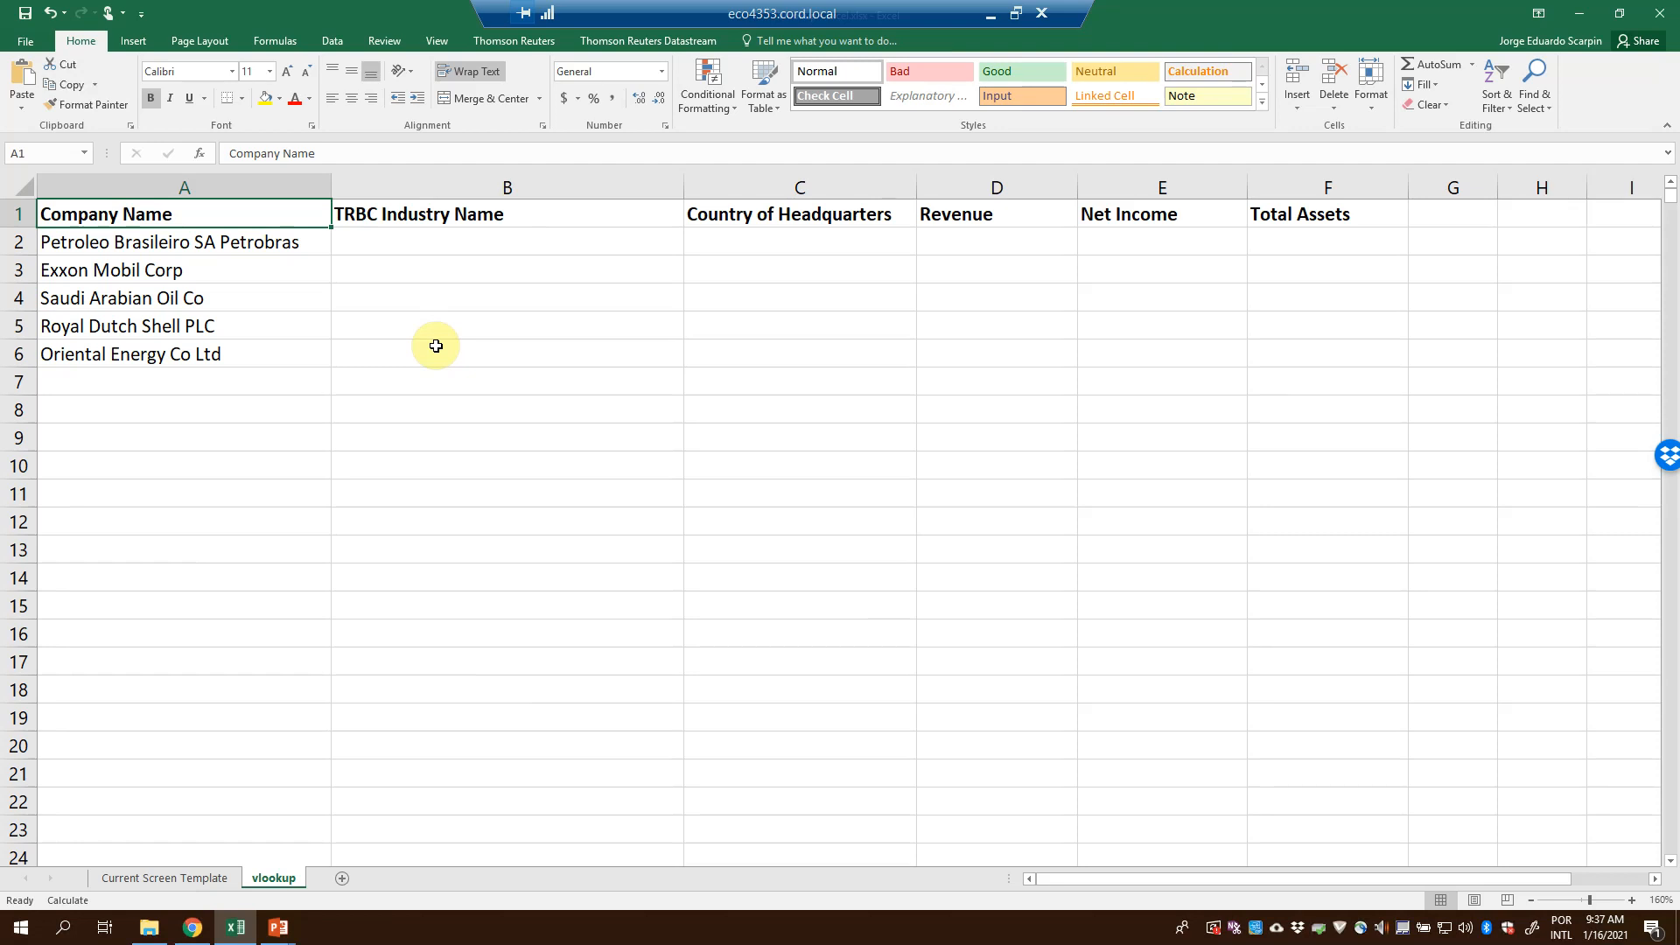
click(510, 246)
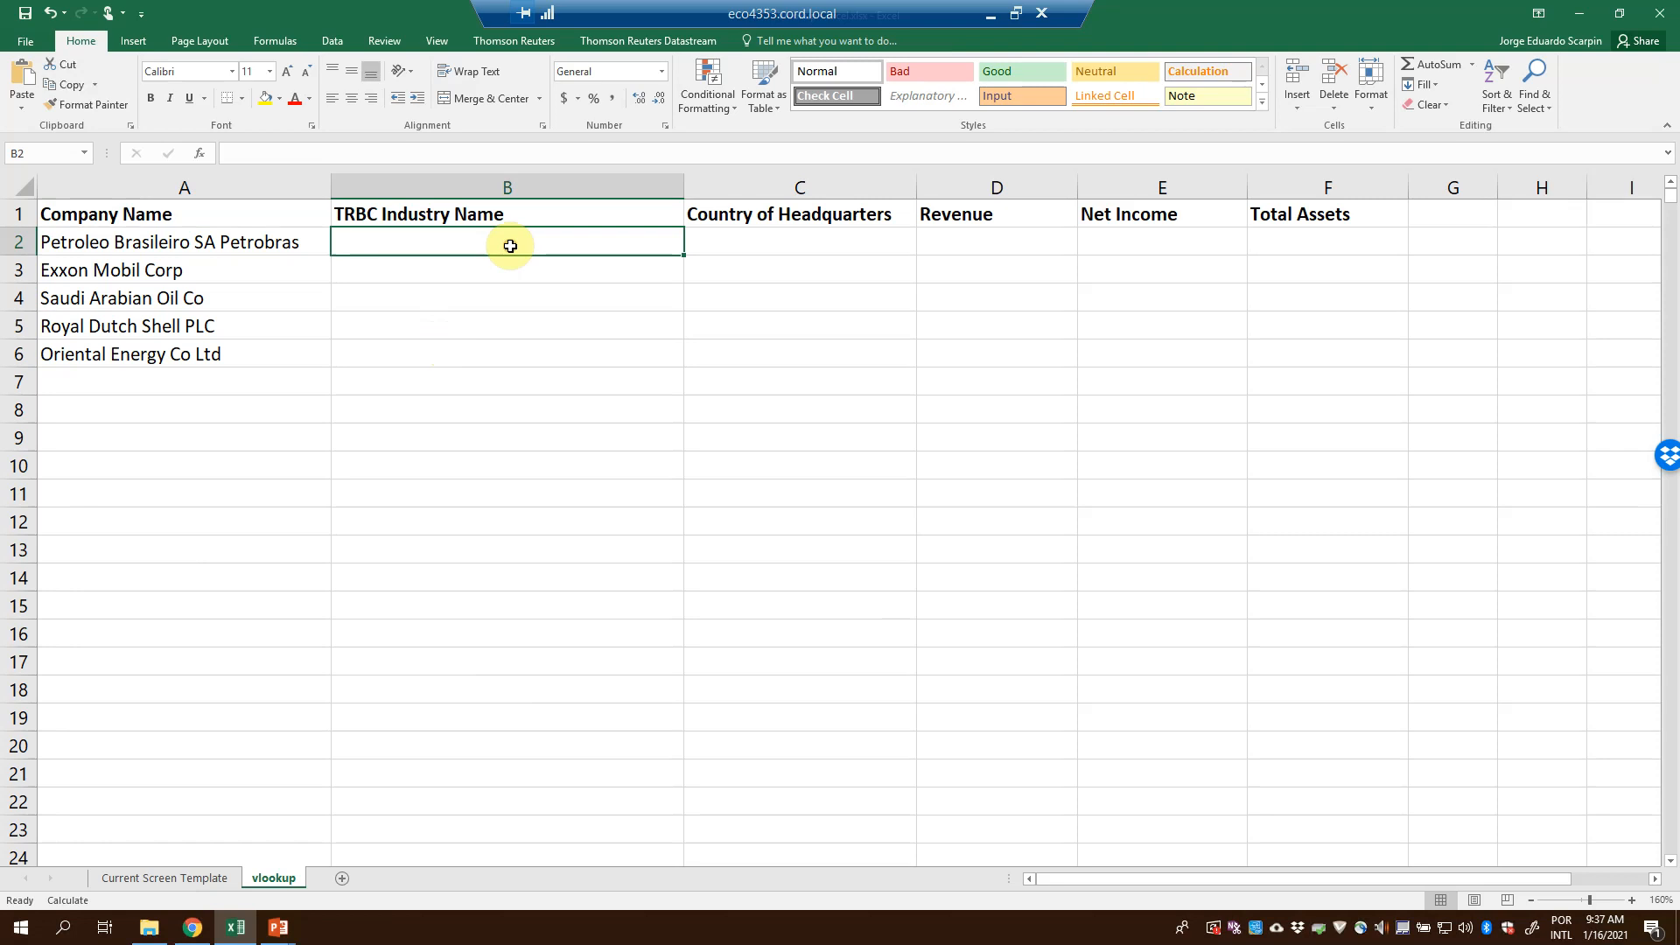
click(805, 250)
click(982, 242)
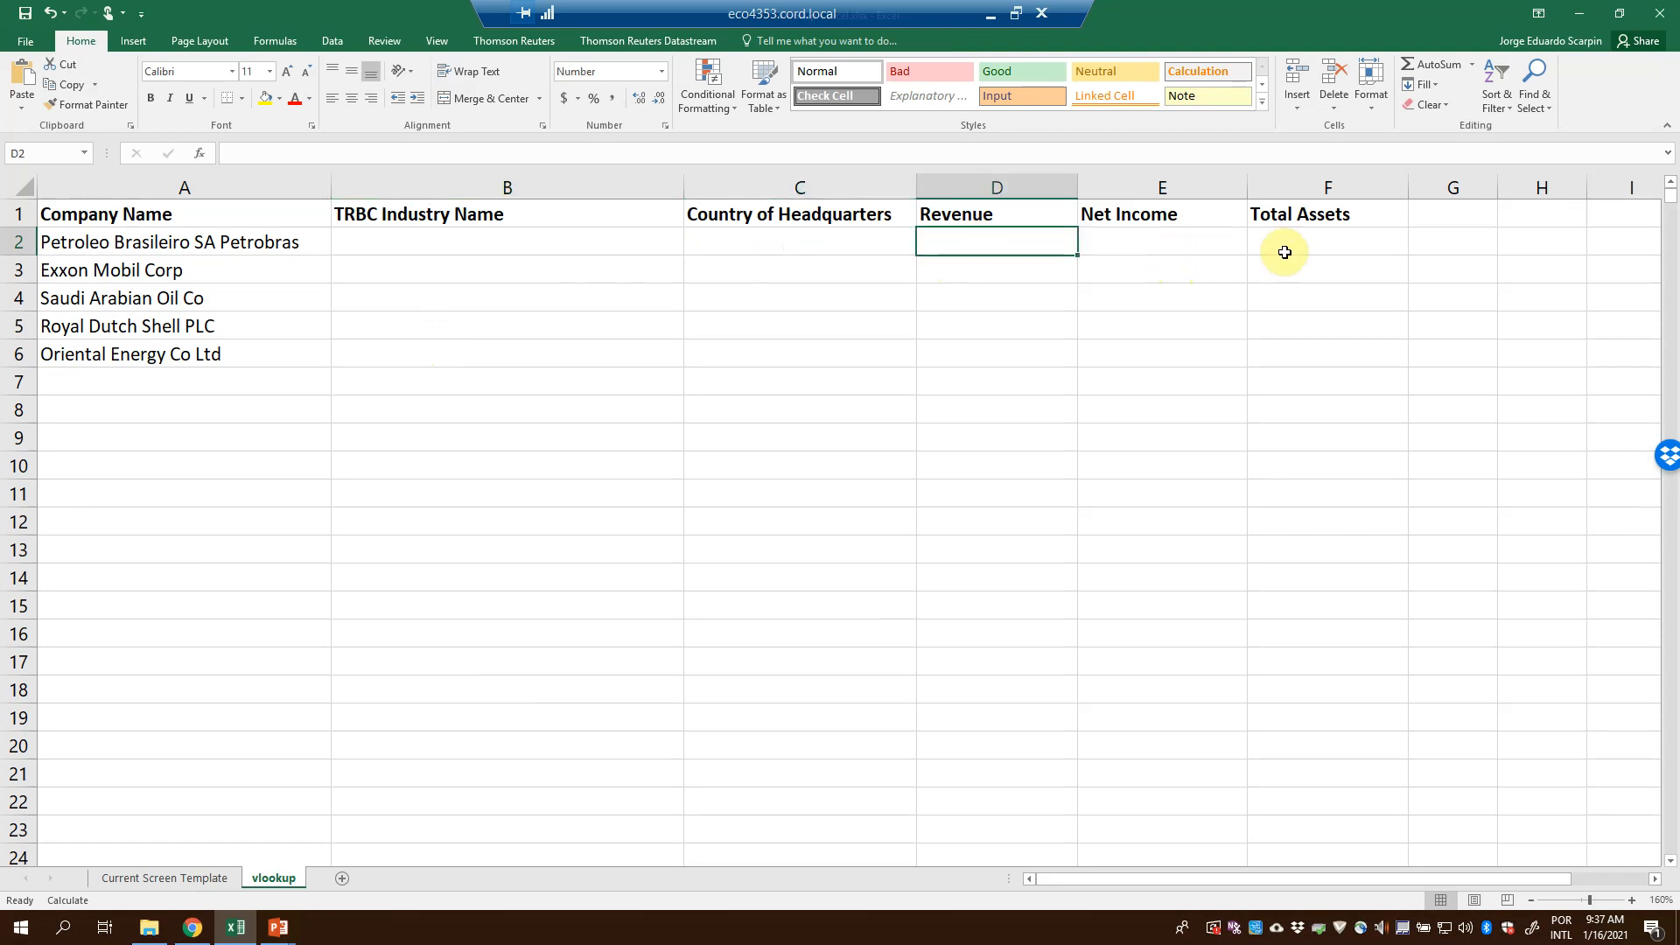
Copy the company name in A2 of the vlookup sheet and search for it on the Current Screen Template sheet
click(164, 878)
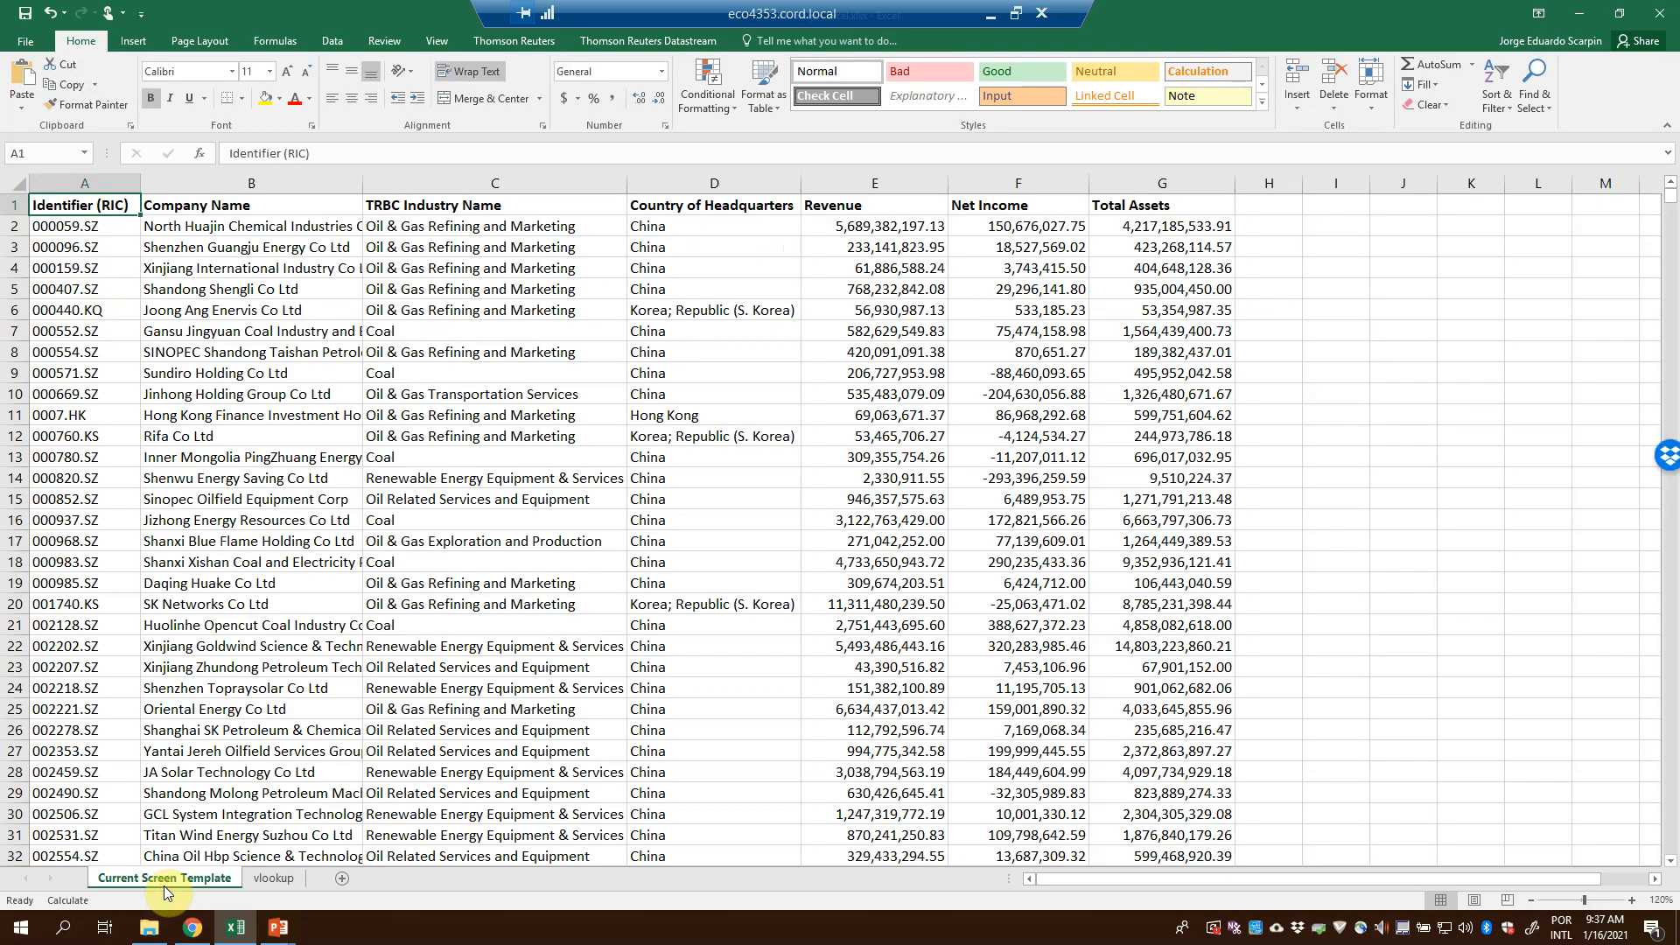
click(273, 879)
click(175, 242)
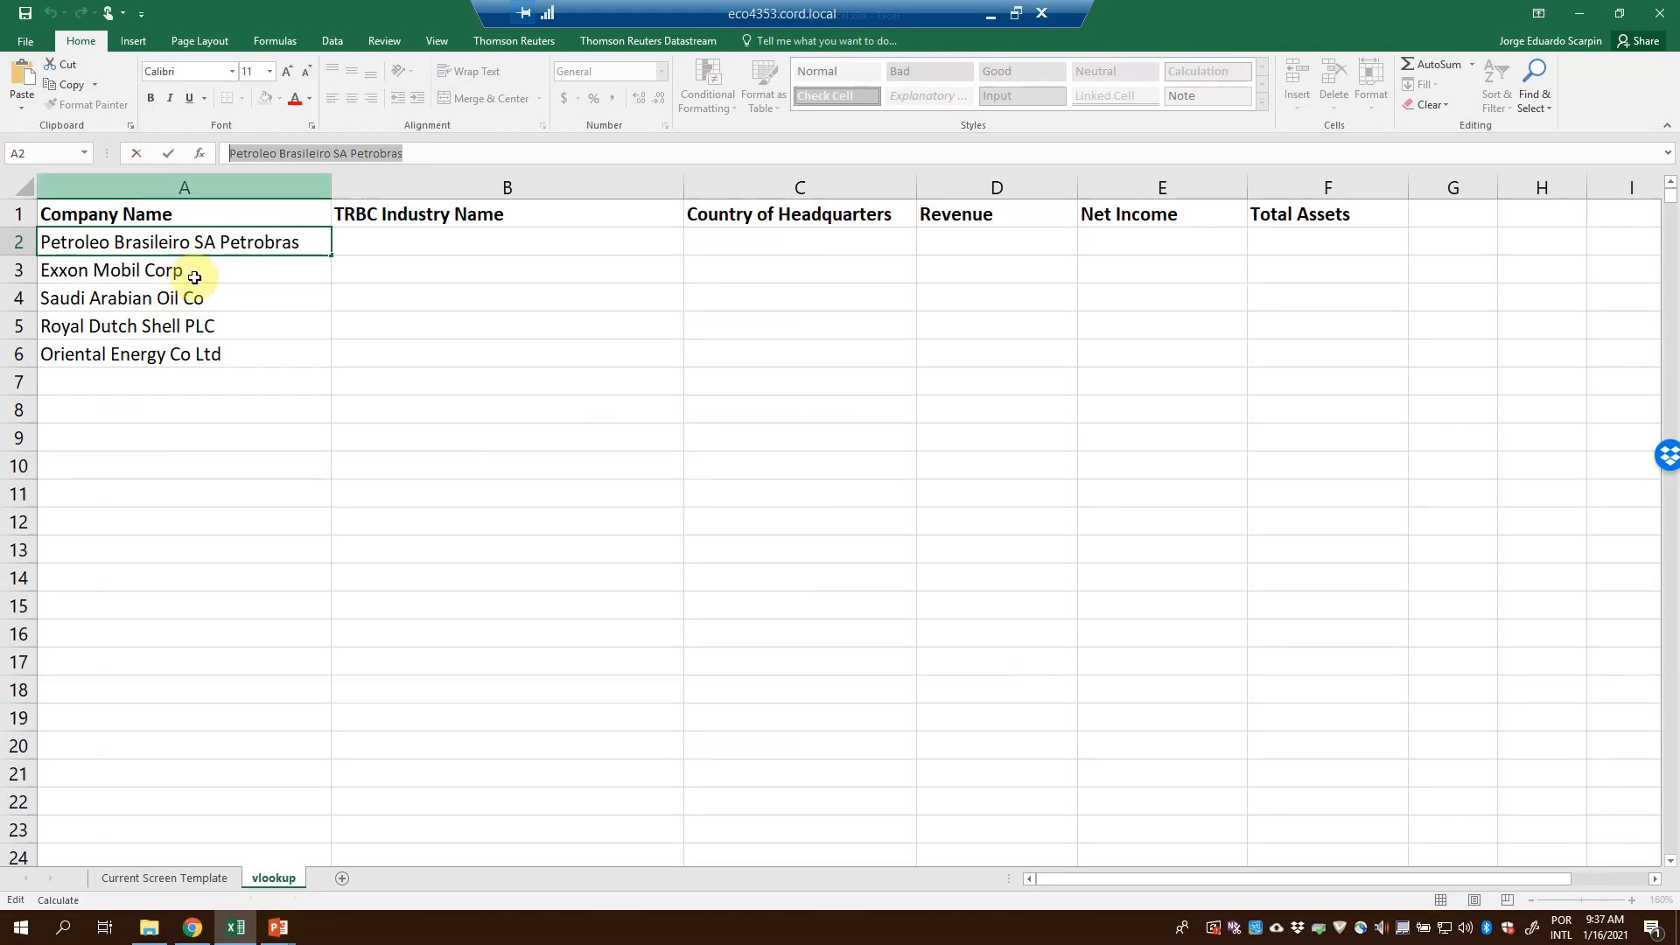
click(182, 885)
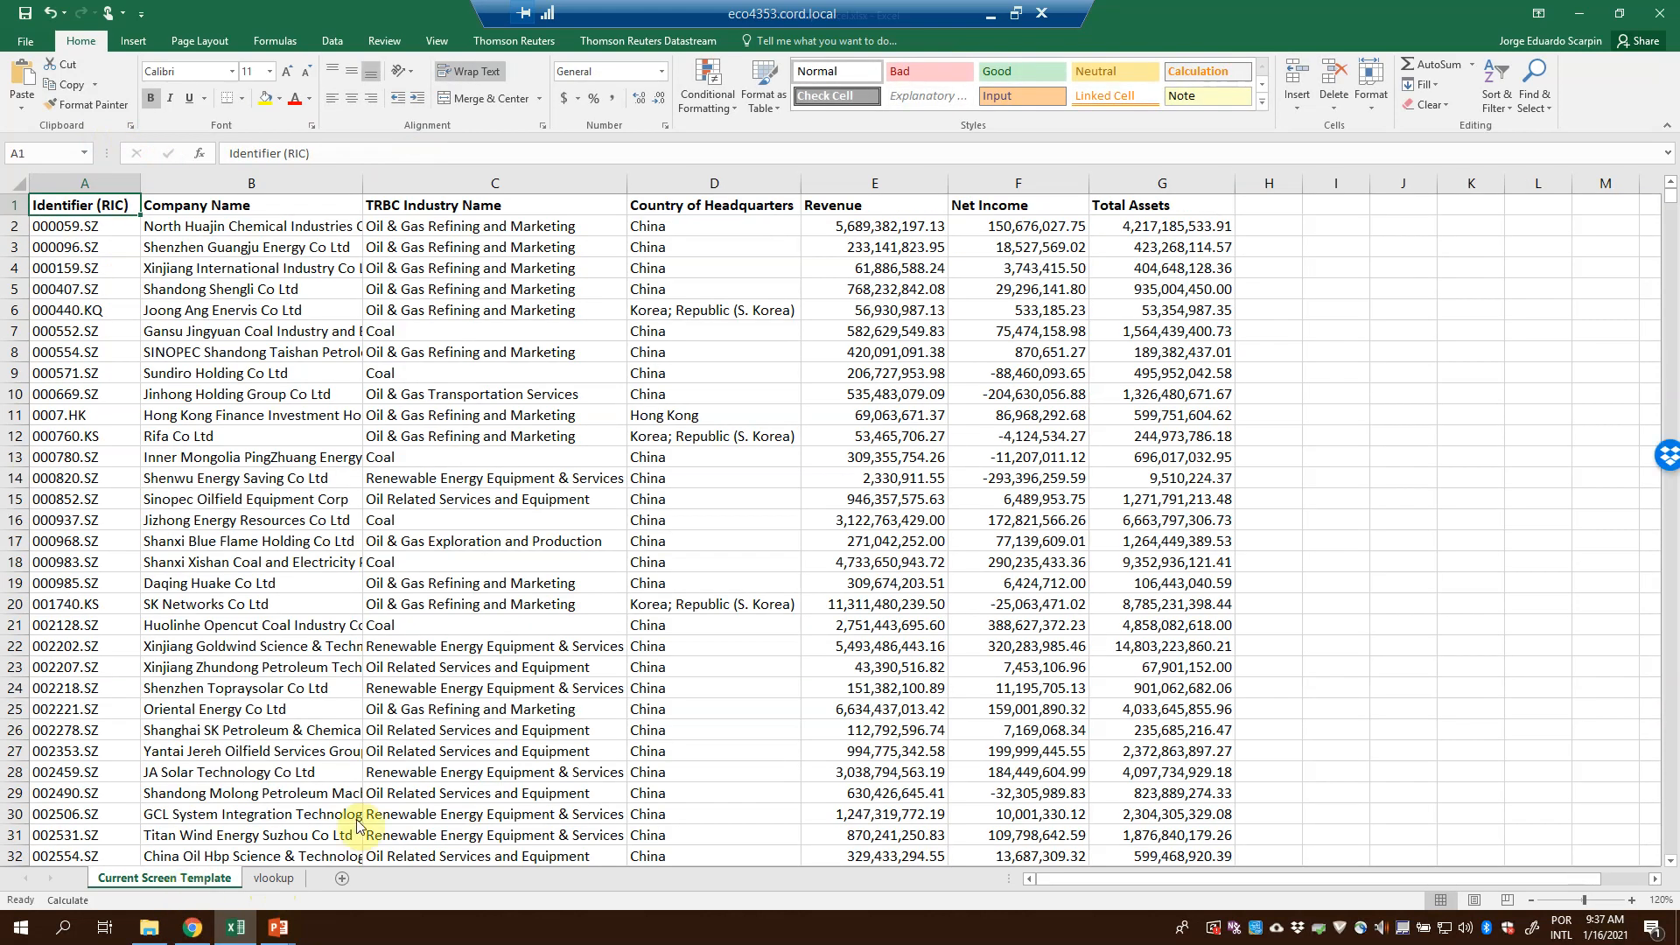
key(ctrl+f)
text(Petroleo Brasileiro SA Petrobras)
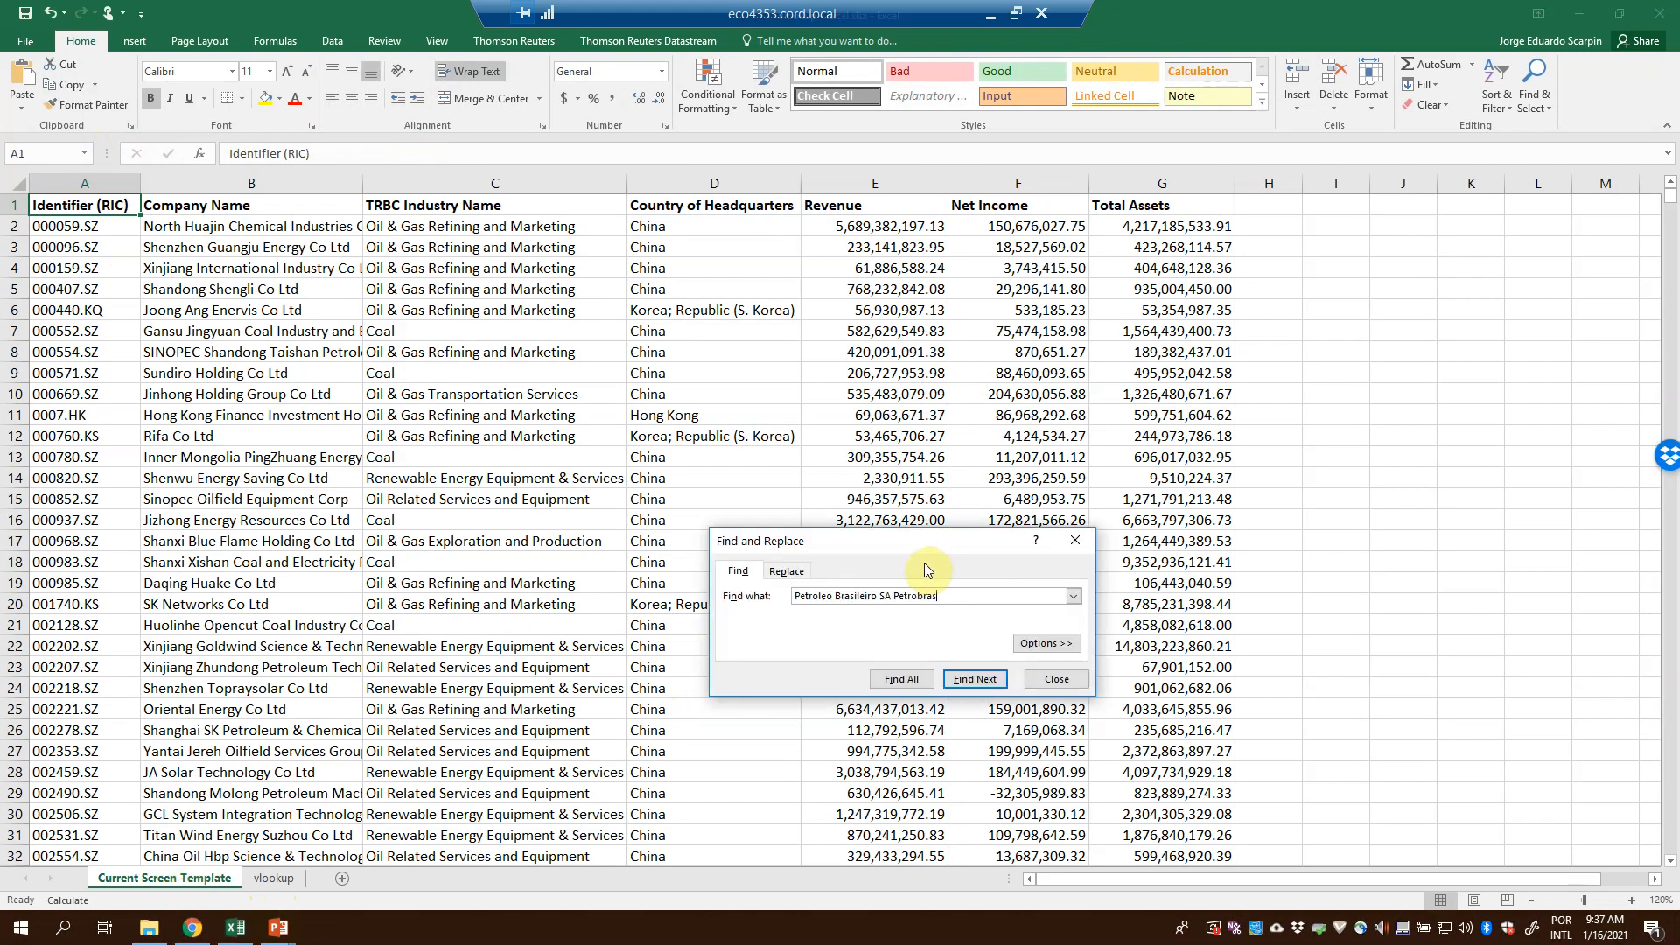
key(Return)
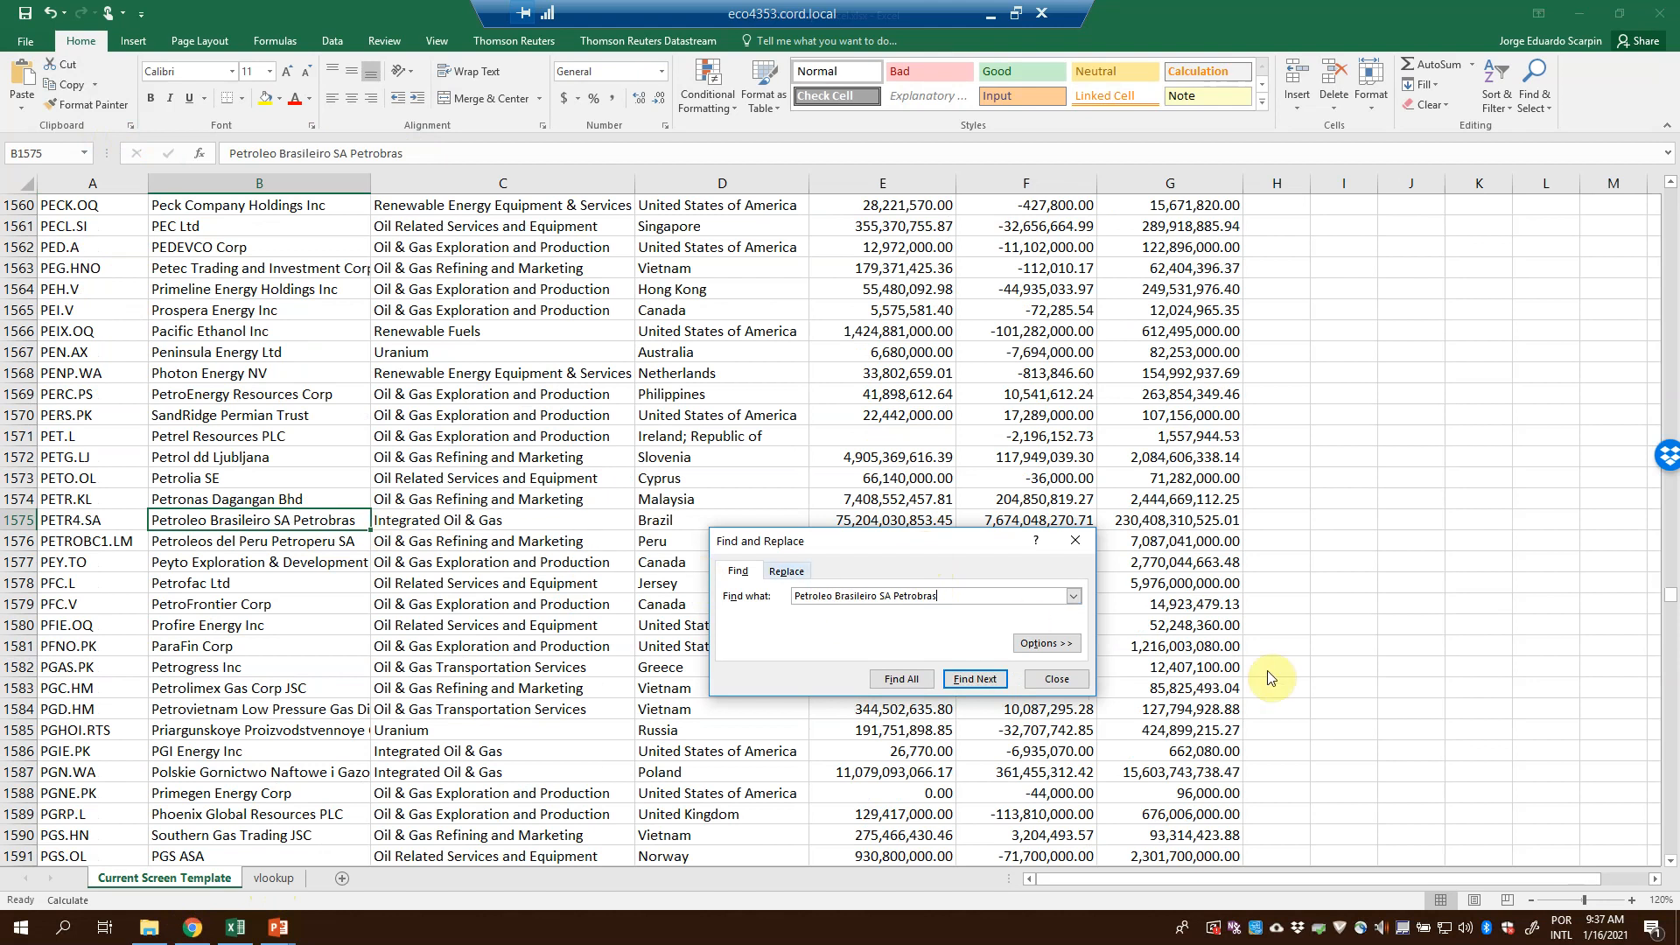
click(1058, 679)
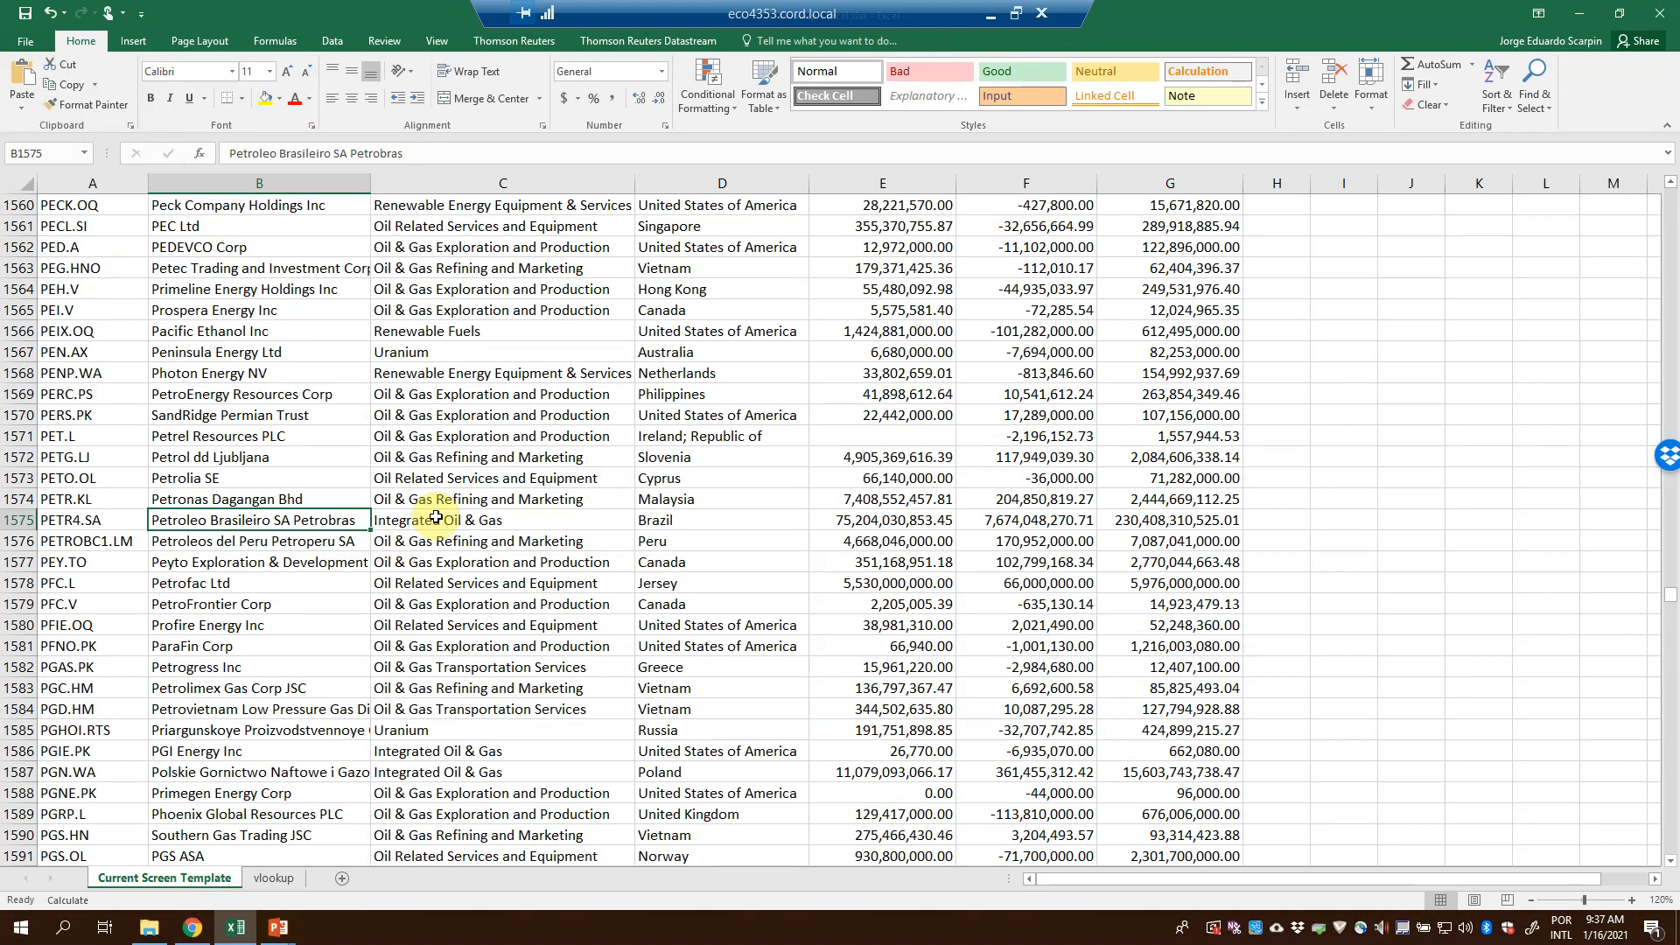
Repeat the search for Petroleo Brasileiro SA Petrobras from the start of the Current Screen Template list
key(ctrl+Home)
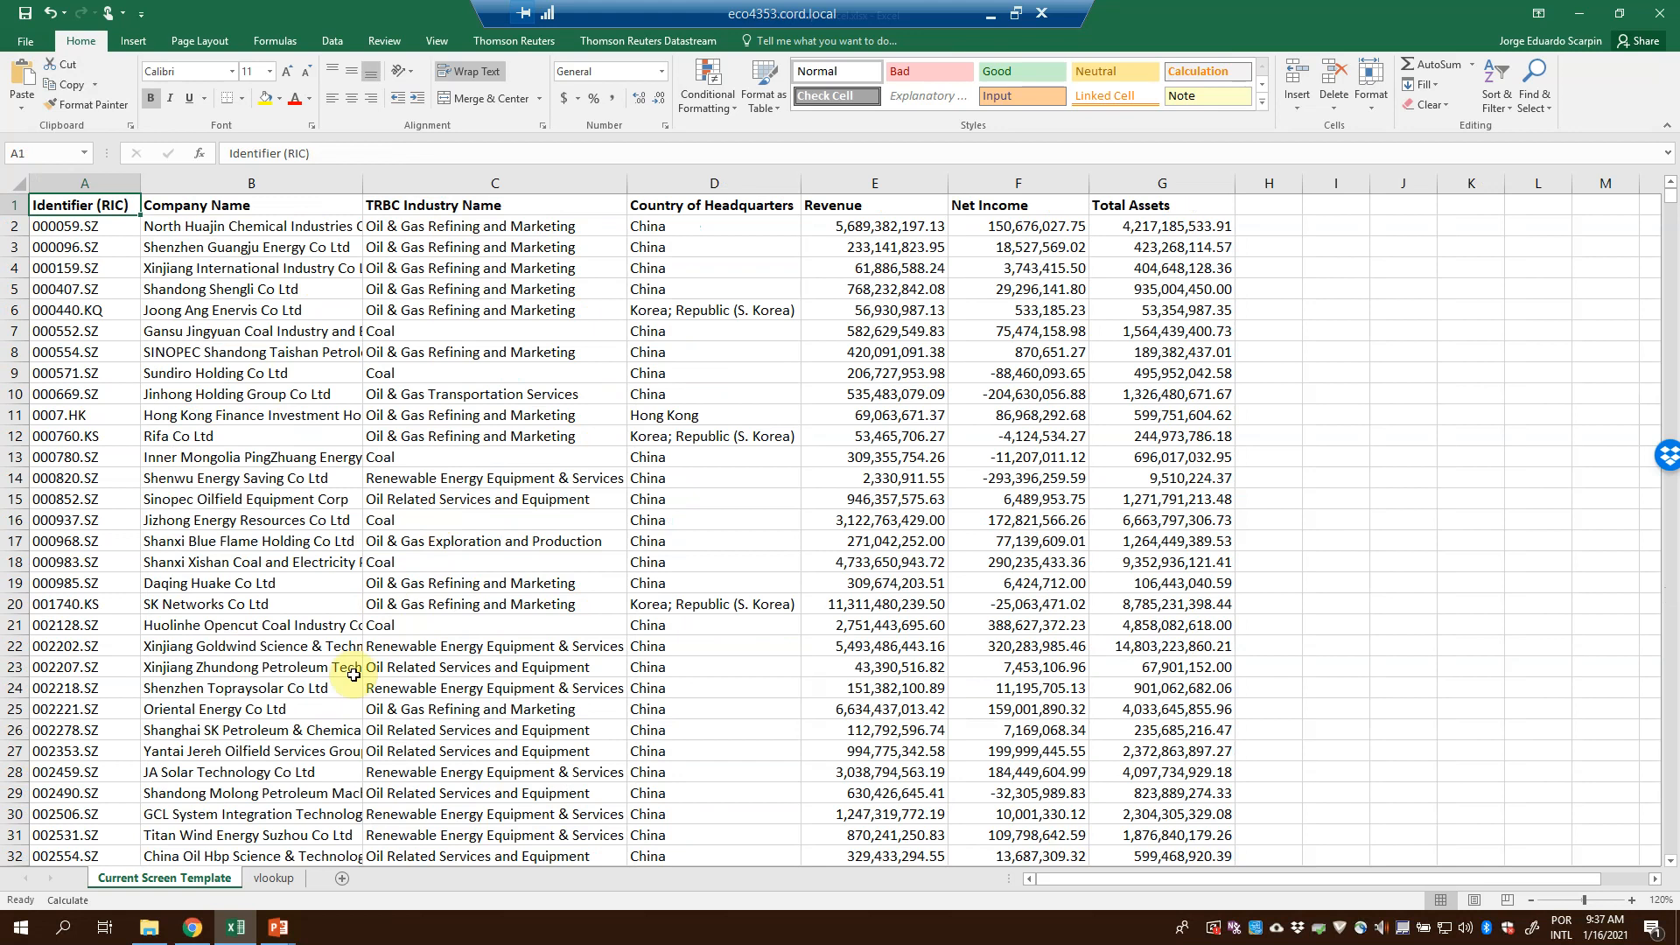
scroll(359, 758, down, 4)
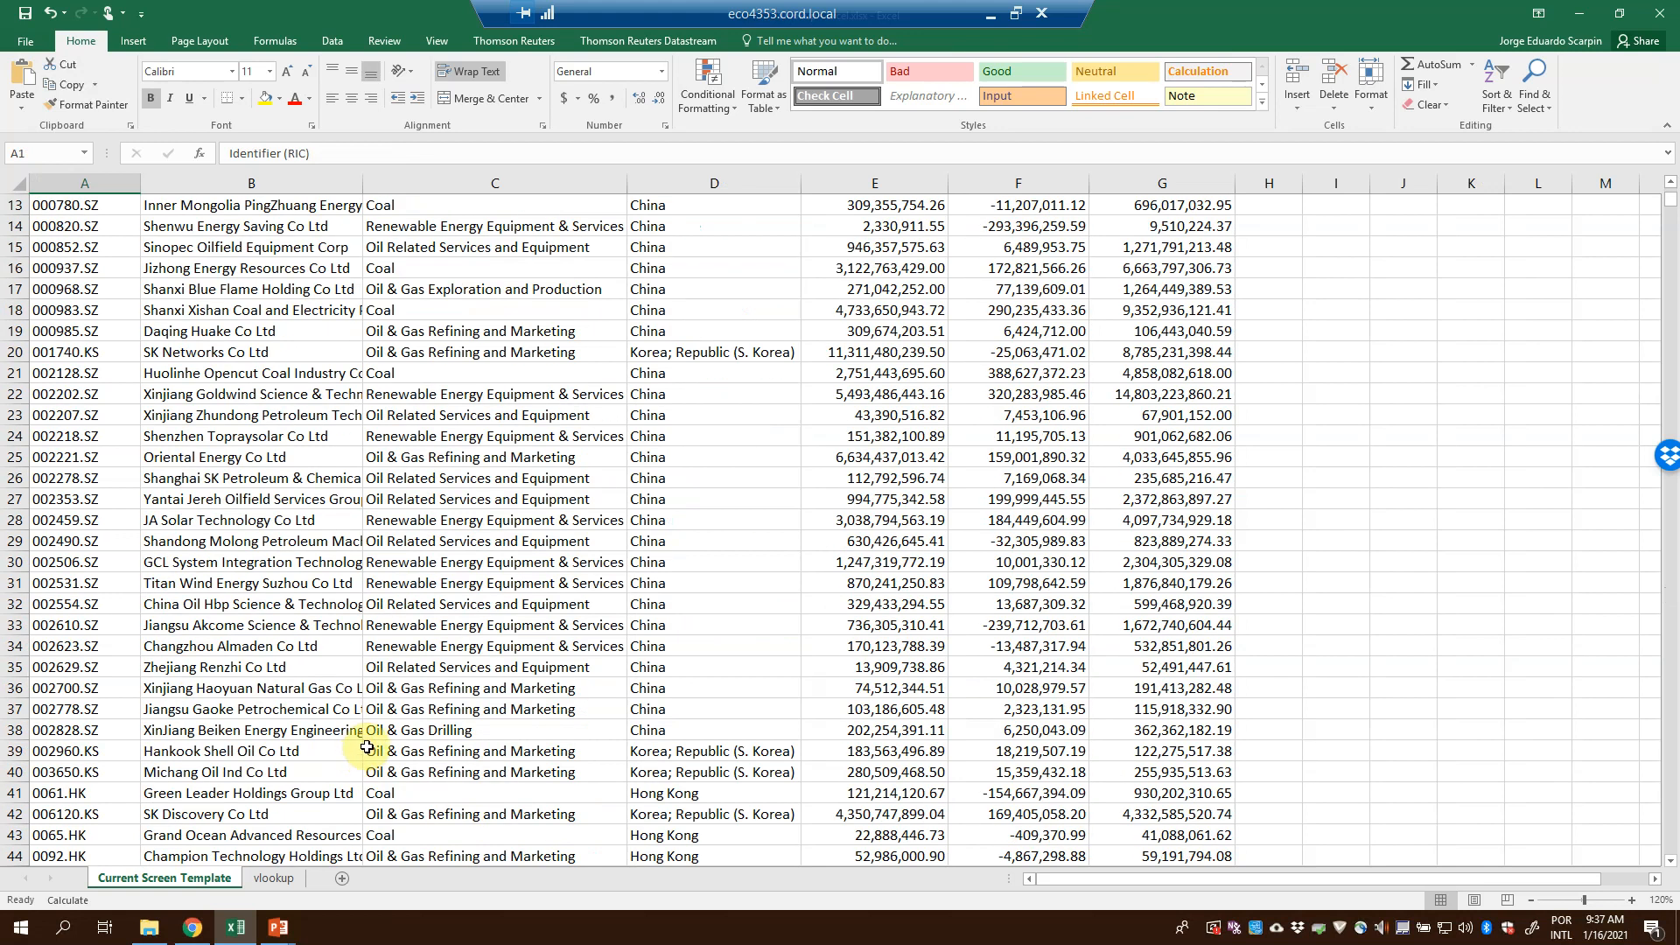
key(ctrl+f)
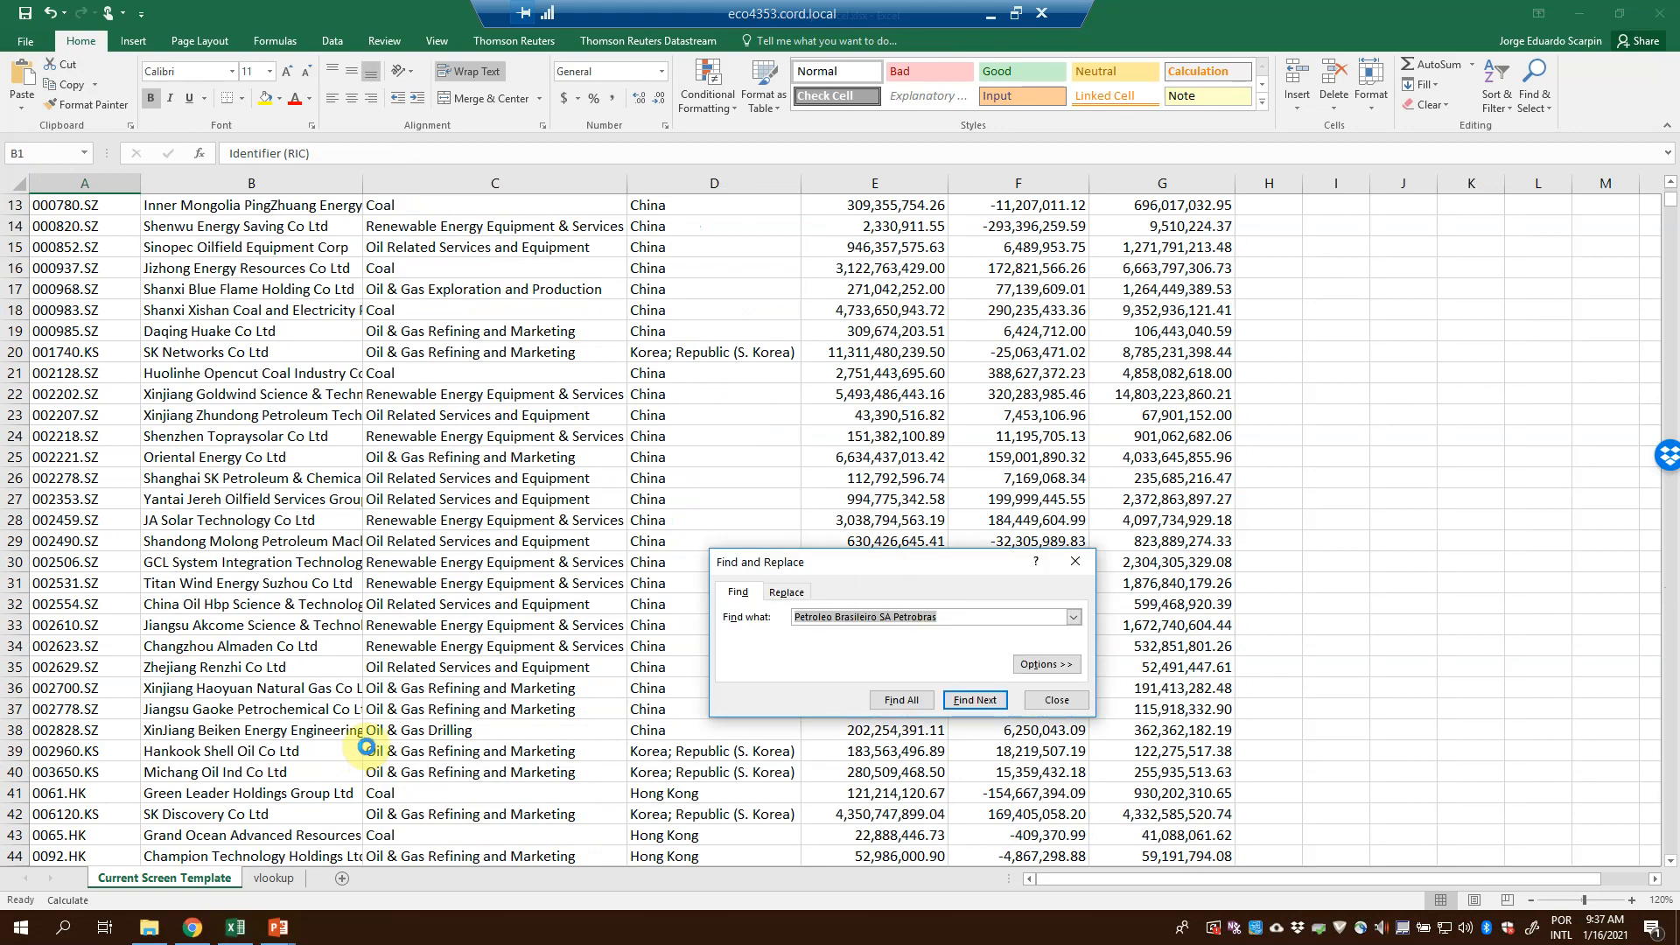
key(Return)
click(1075, 561)
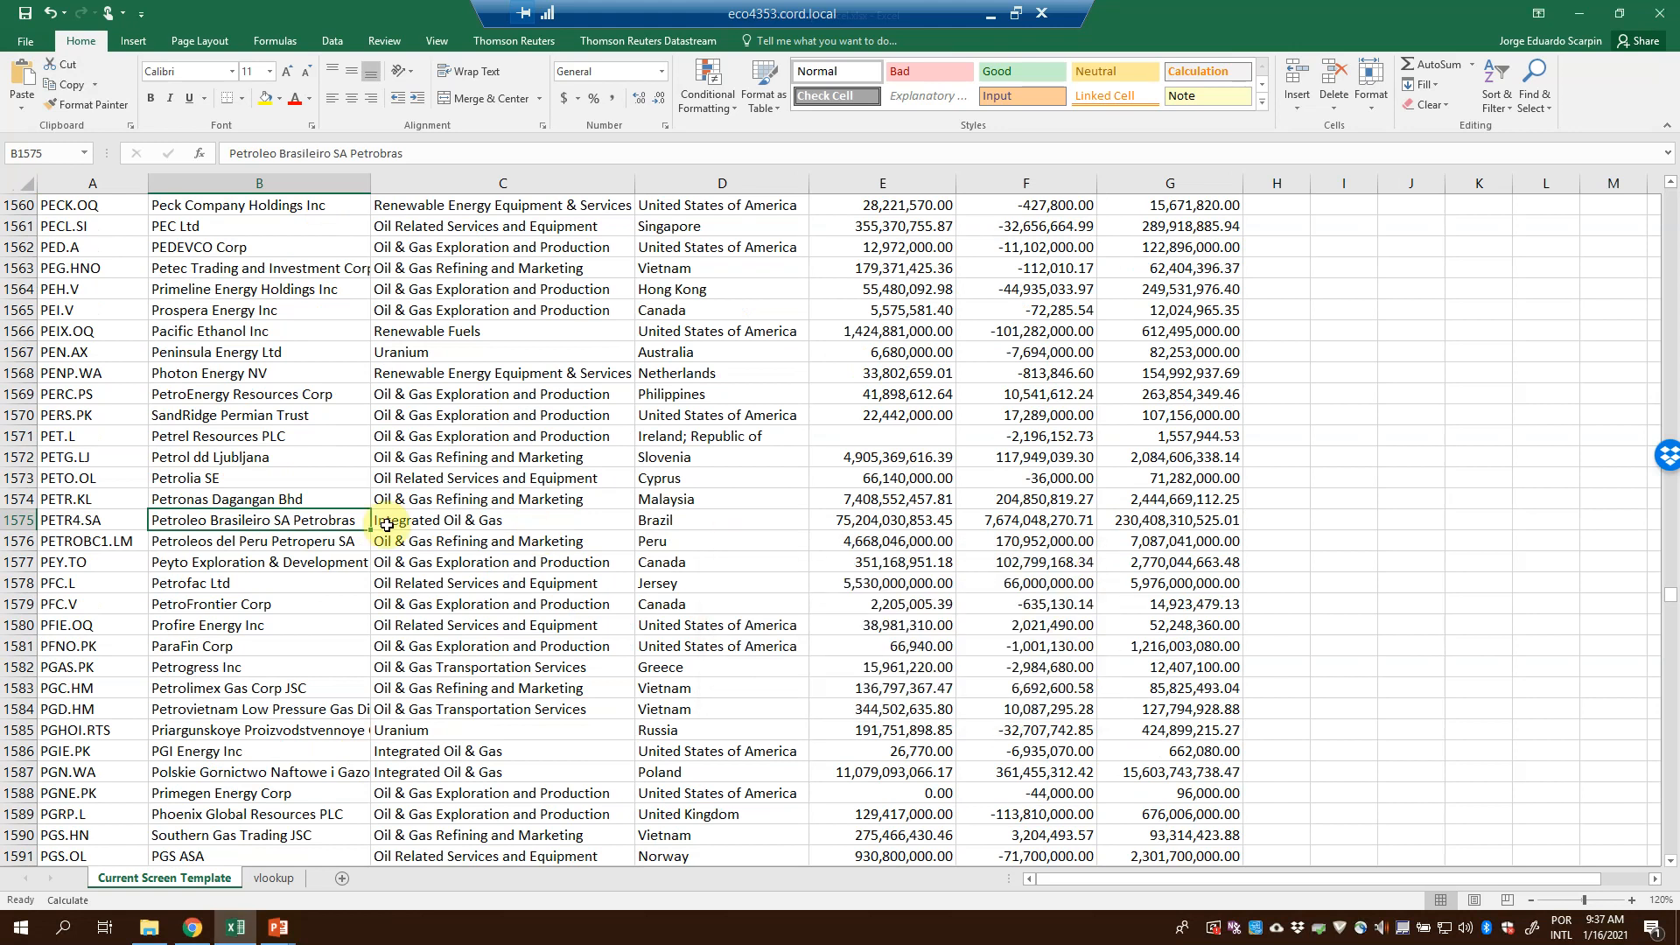
Copy the Petroleo Brasileiro SA Petrobras record from company name through total assets into the vlookup sheet, starting at A2
drag(332, 520, 1109, 520)
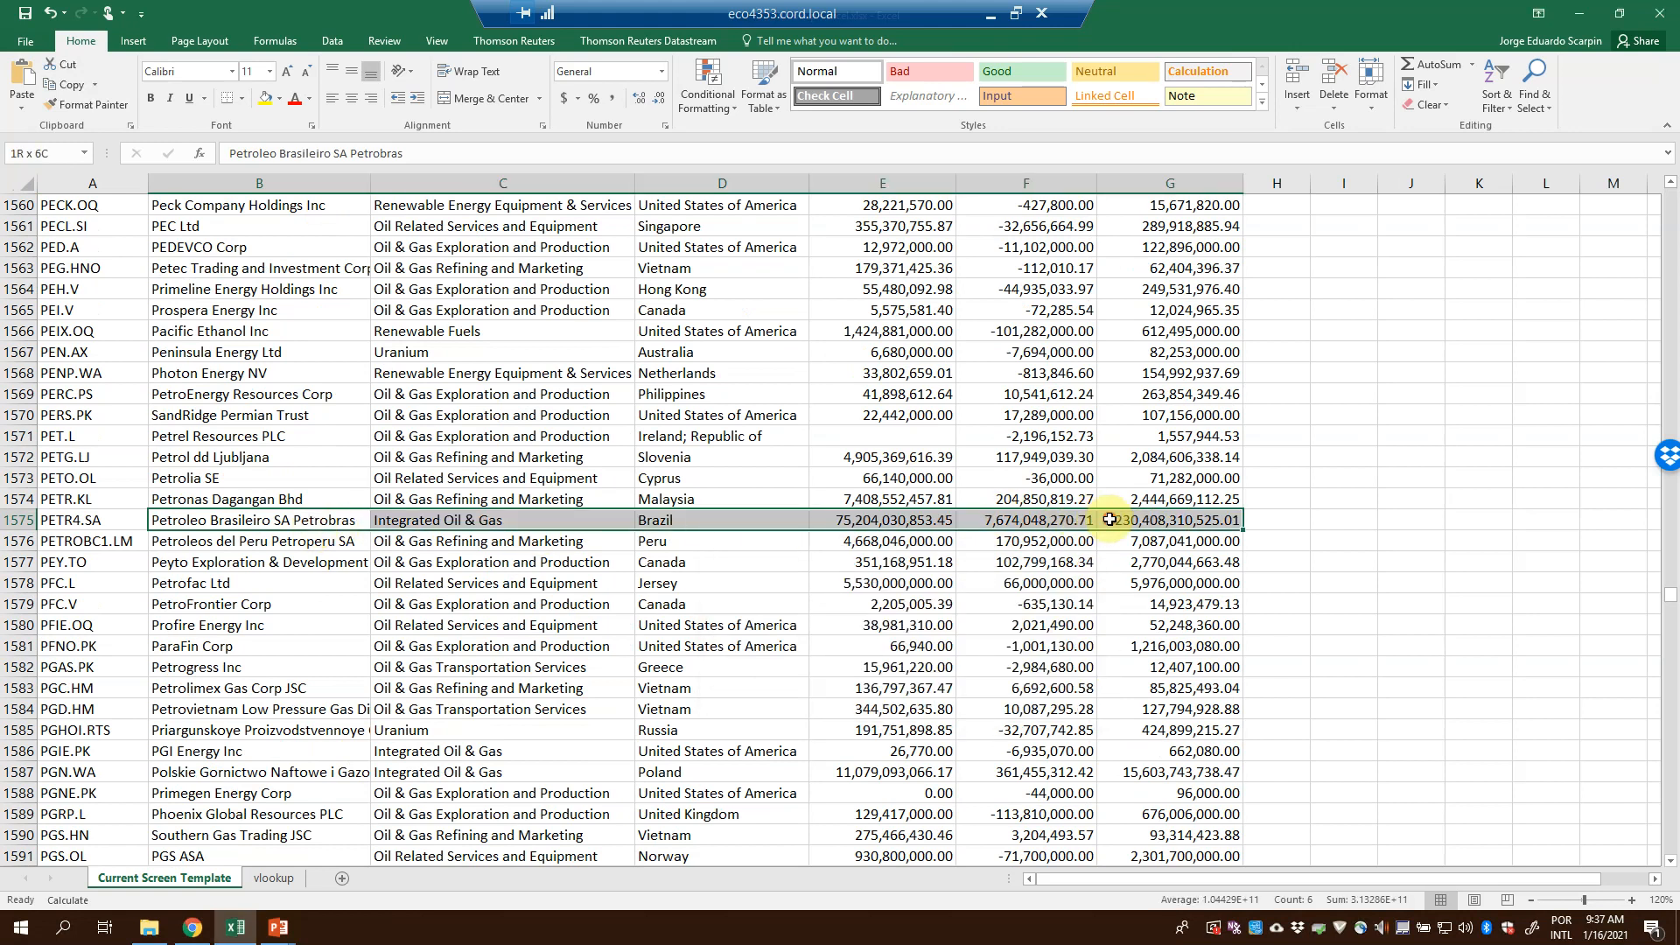
key(ctrl+c)
click(273, 878)
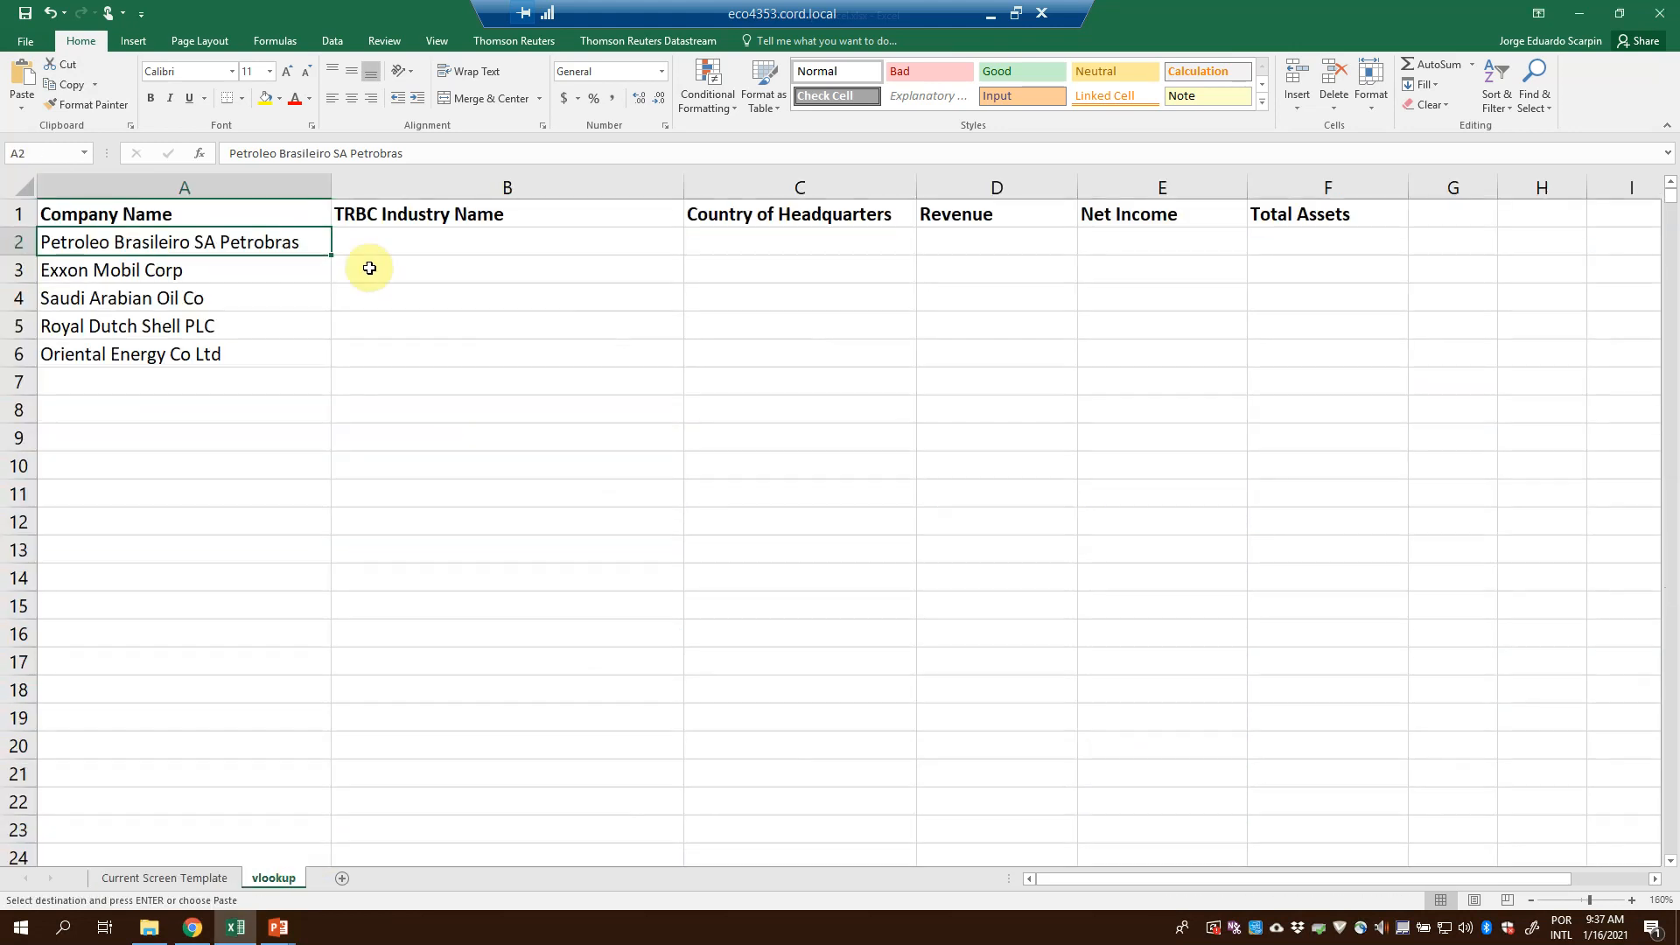
key(ctrl+v)
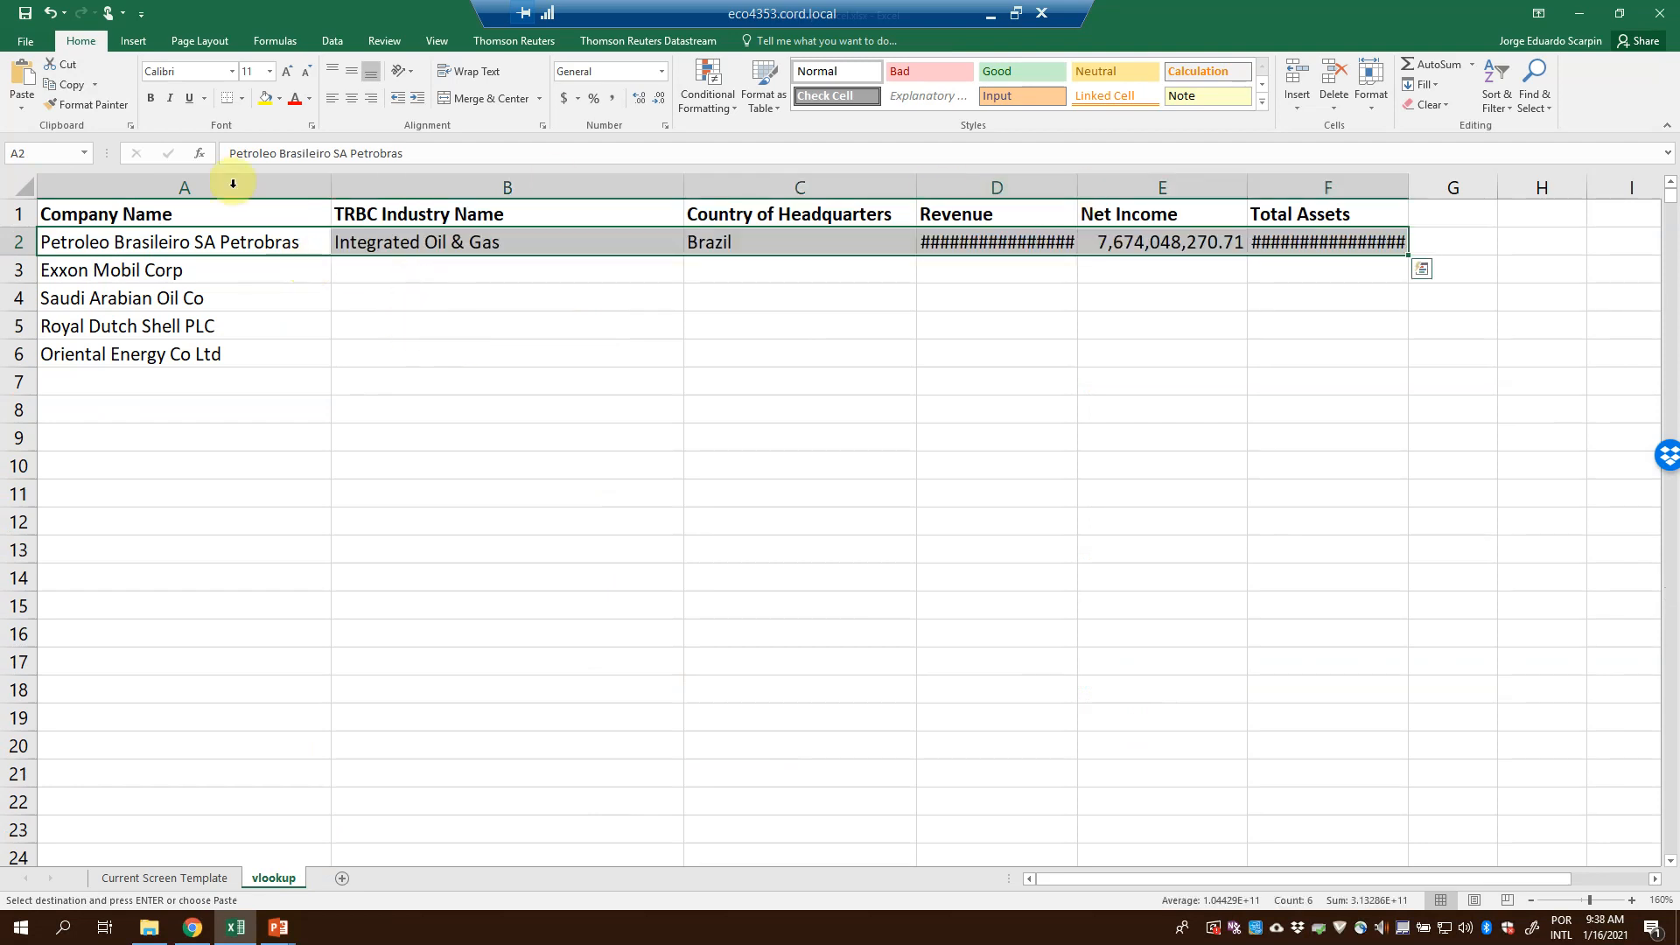
Auto-fit all column widths on the vlookup sheet to their contents
key(ctrl+a)
key(ctrl+a)
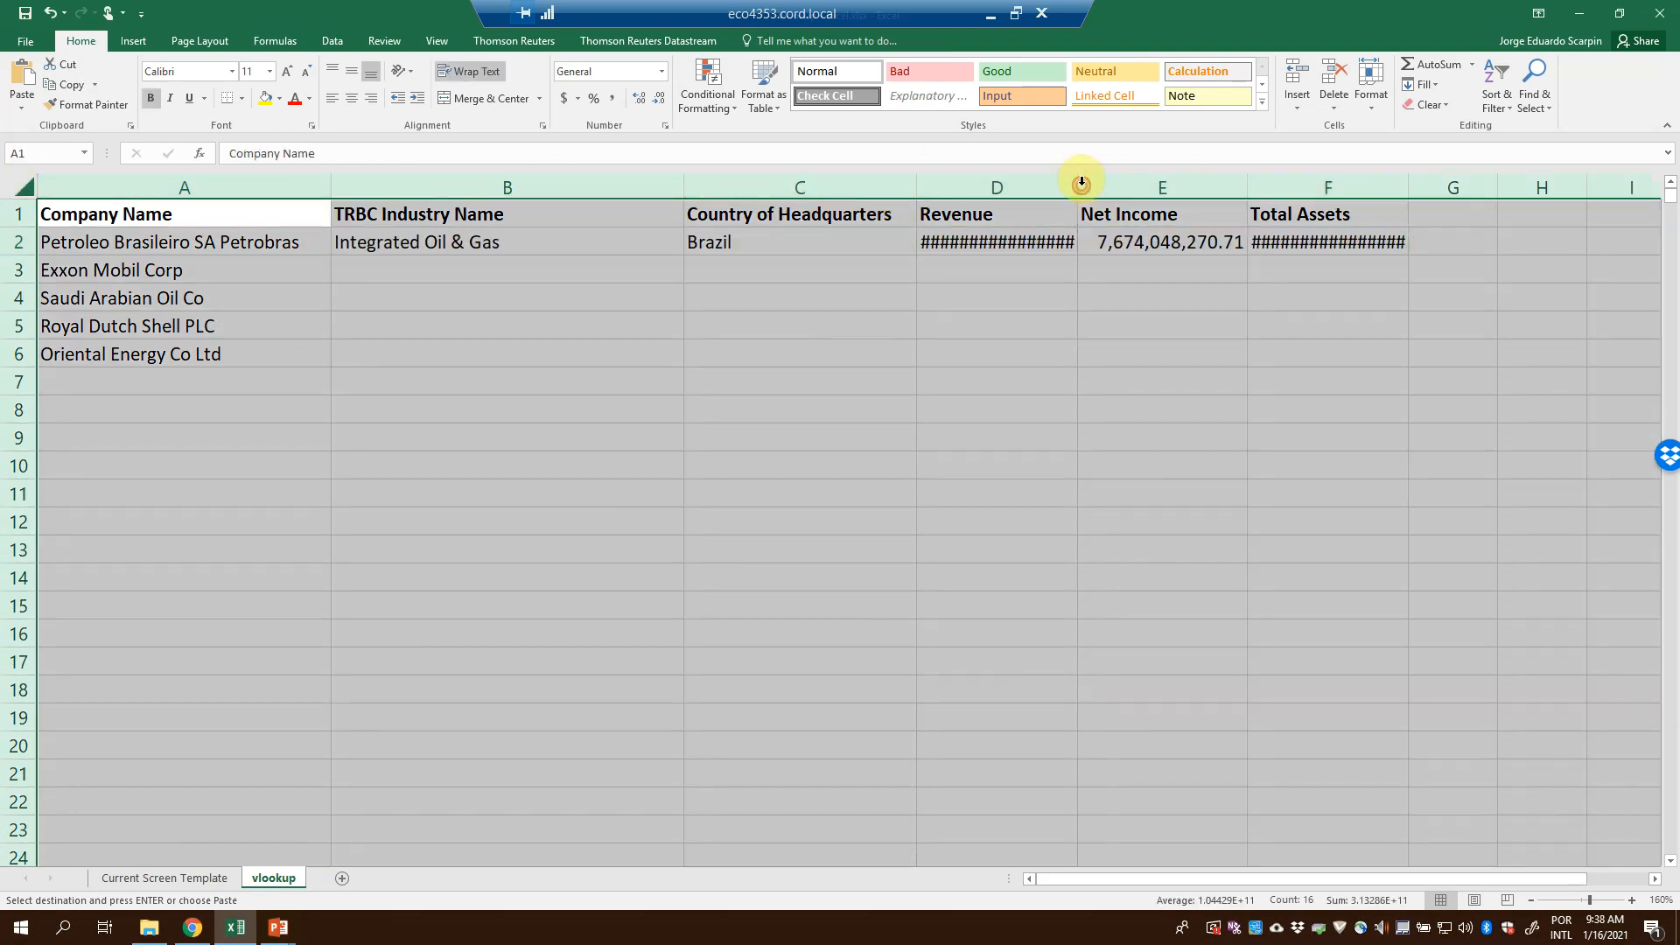
double_click(1082, 185)
click(229, 244)
click(184, 877)
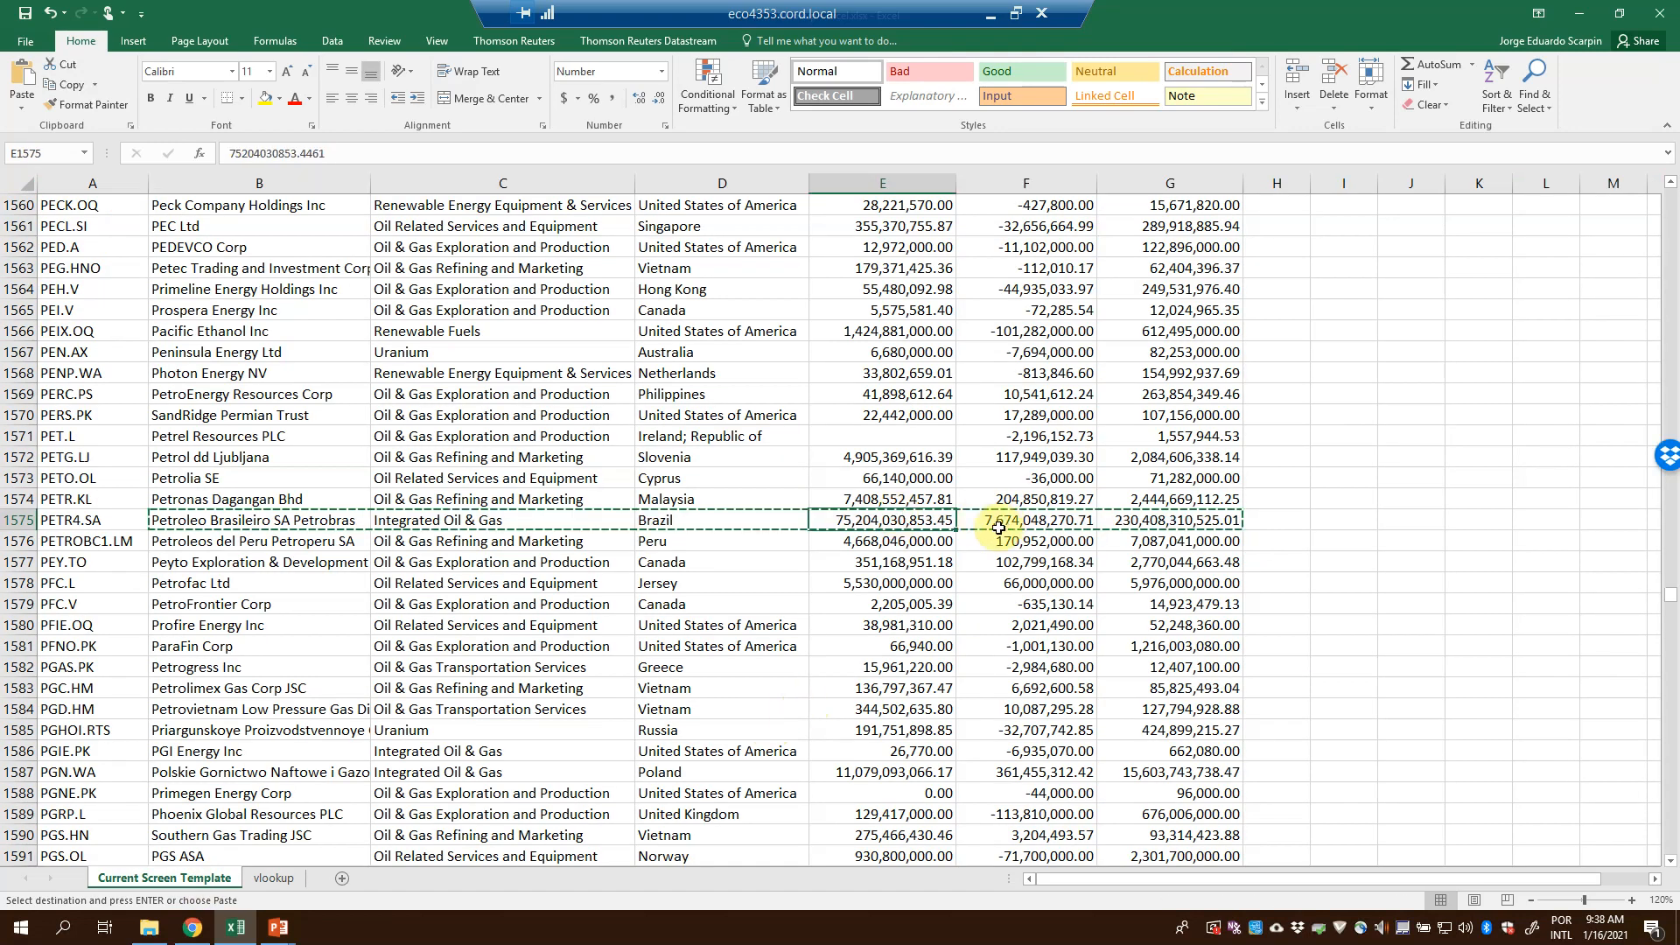
text(1500000000)
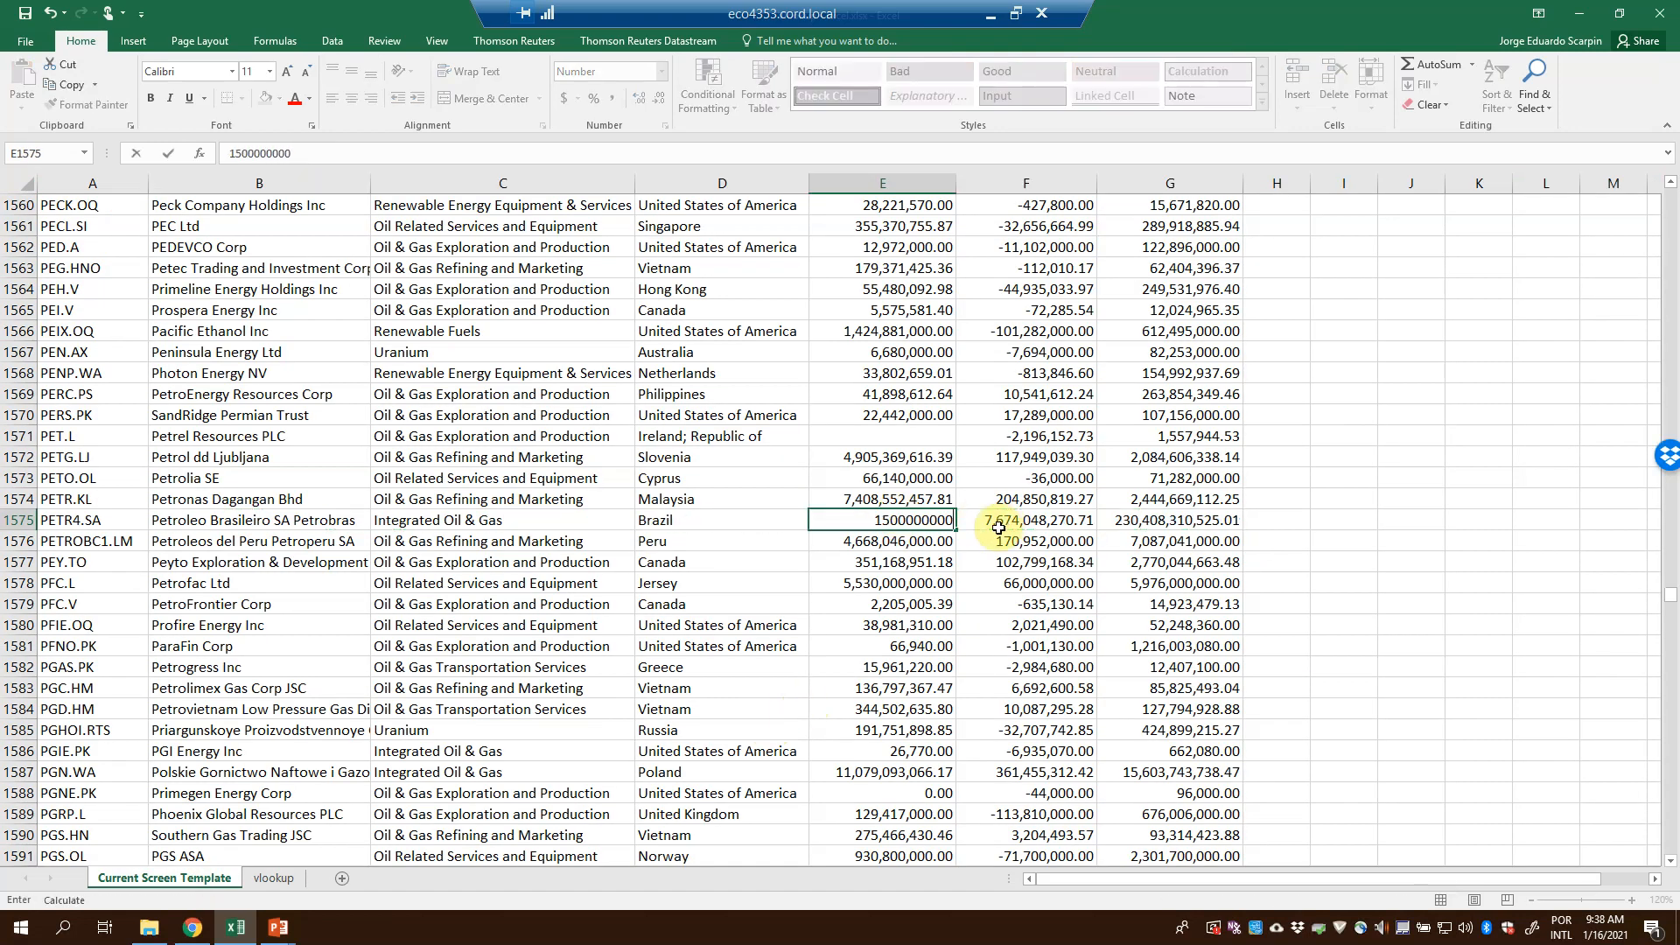
key(Return)
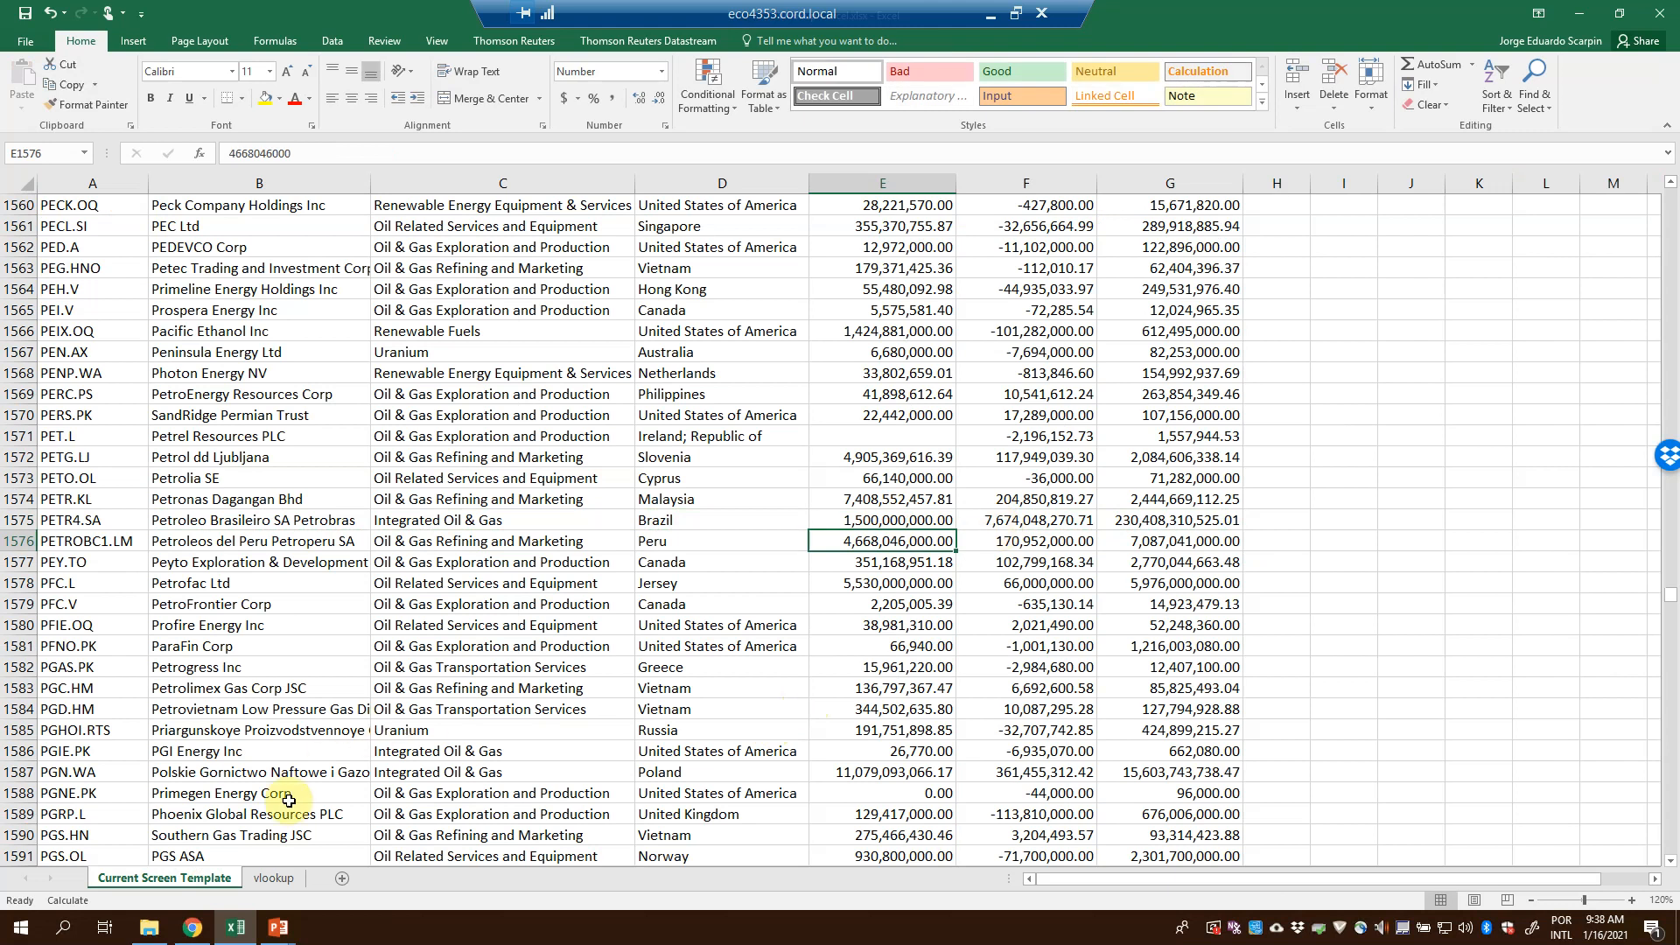
click(274, 877)
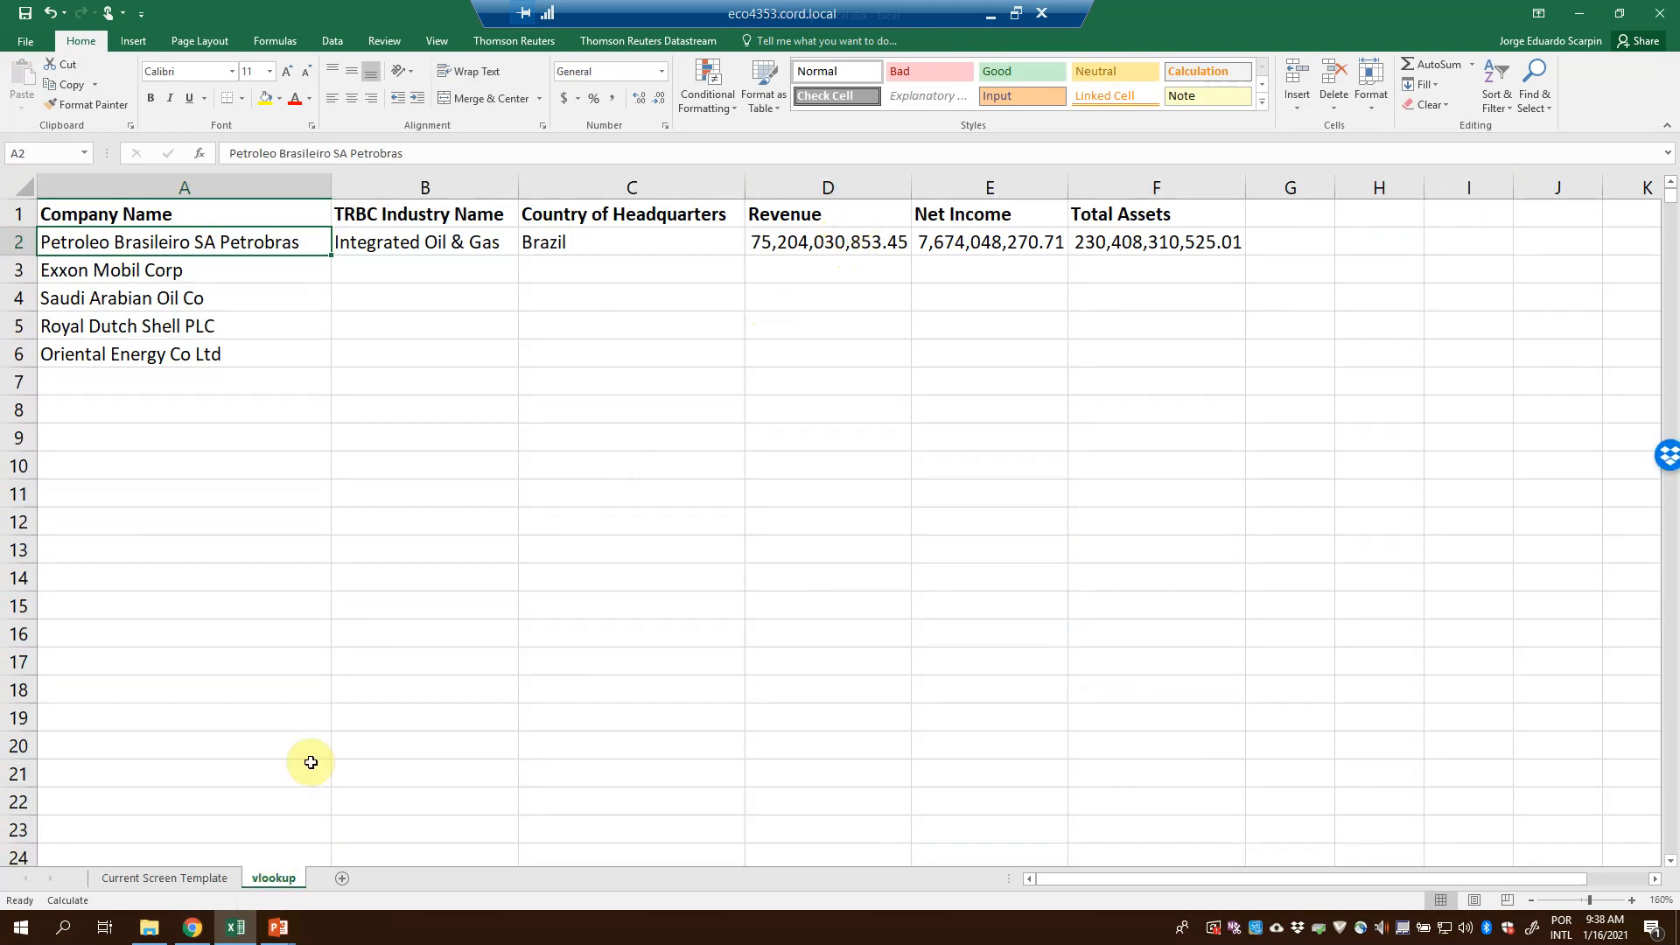
Undo the revenue change on the Current Screen Template sheet
click(192, 881)
key(ctrl+z)
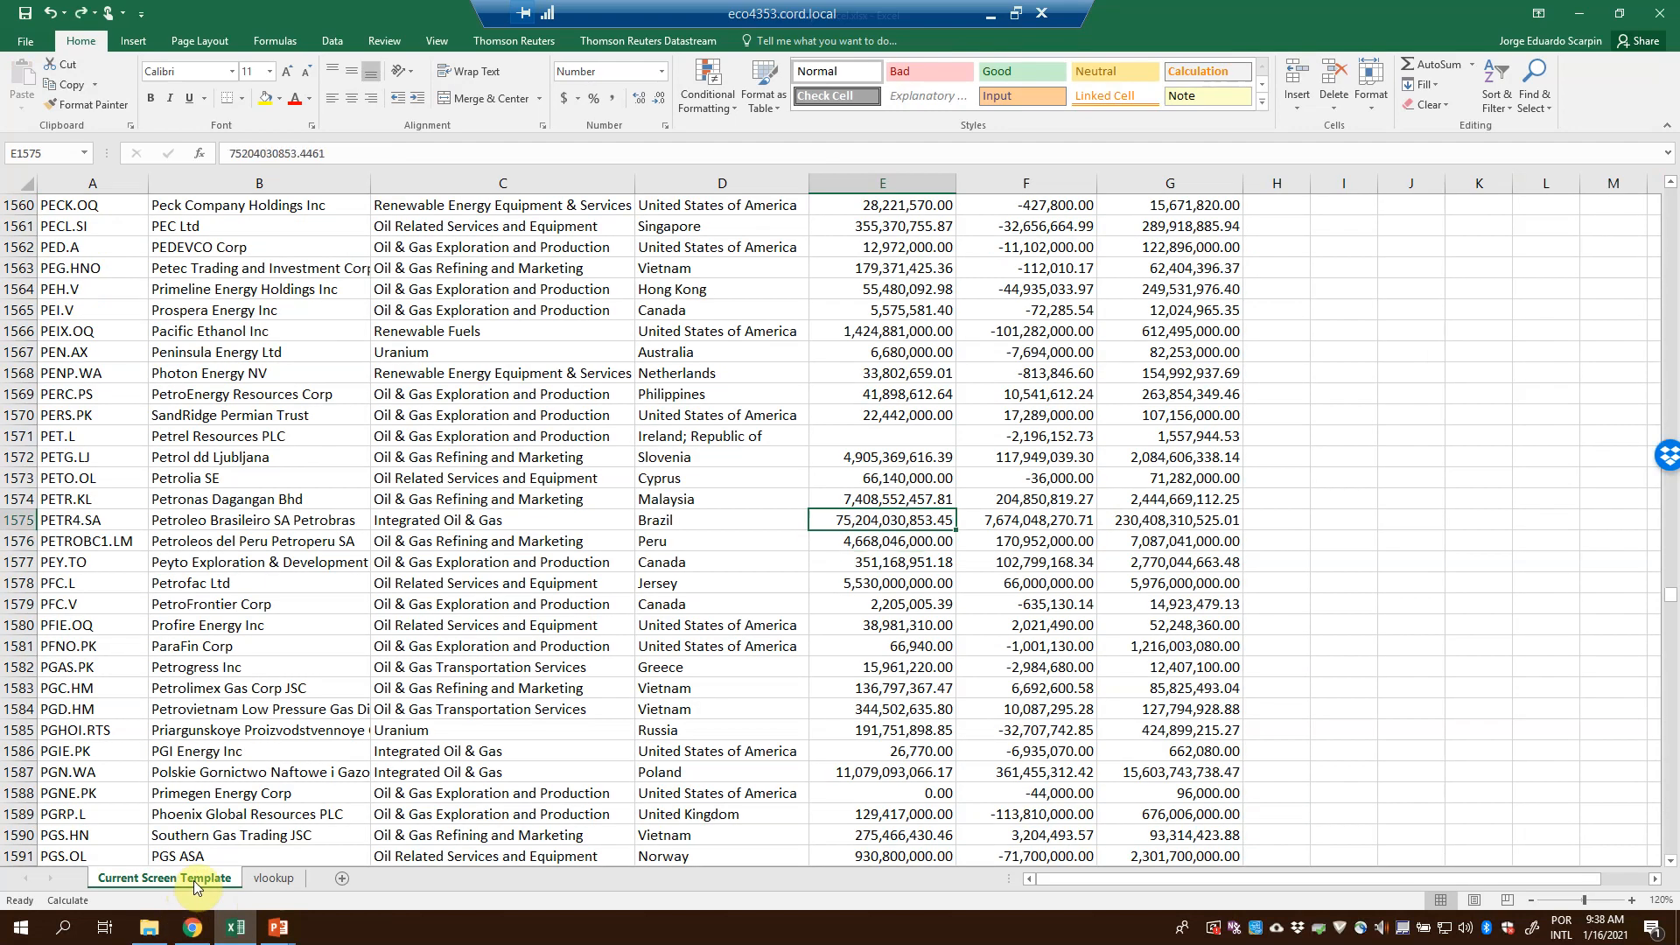
Clear the Petroleo Brasileiro SA Petrobras industry, country and financial data in B2:F2 on the vlookup sheet
click(274, 878)
click(412, 241)
drag(861, 234, 1105, 241)
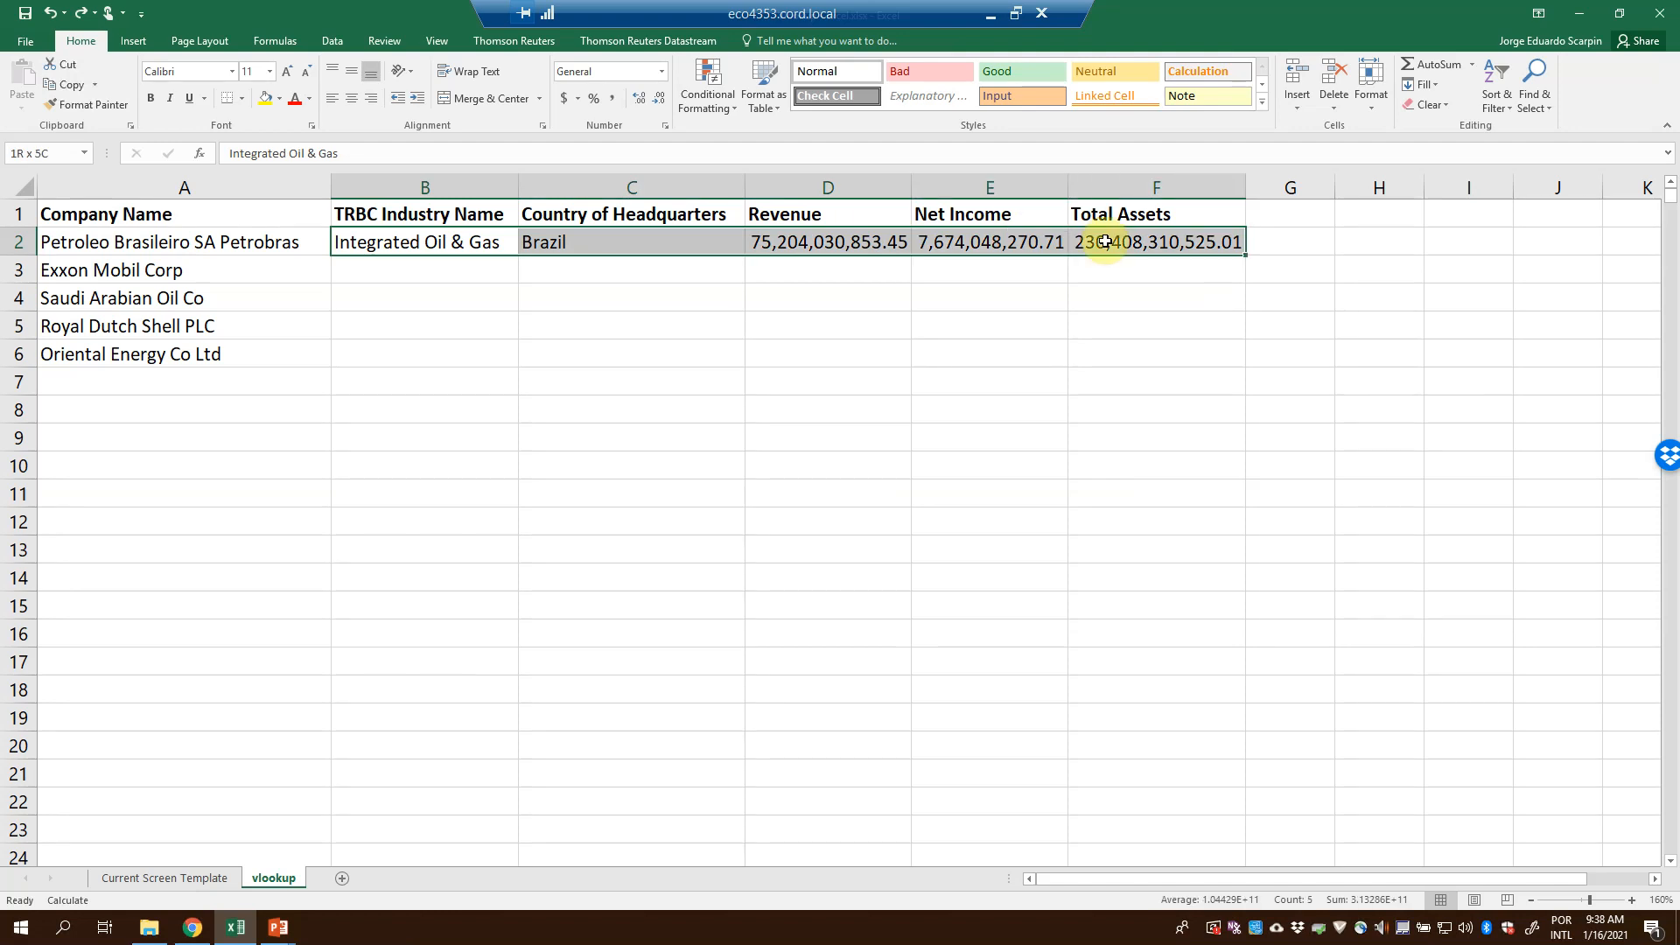
key(Delete)
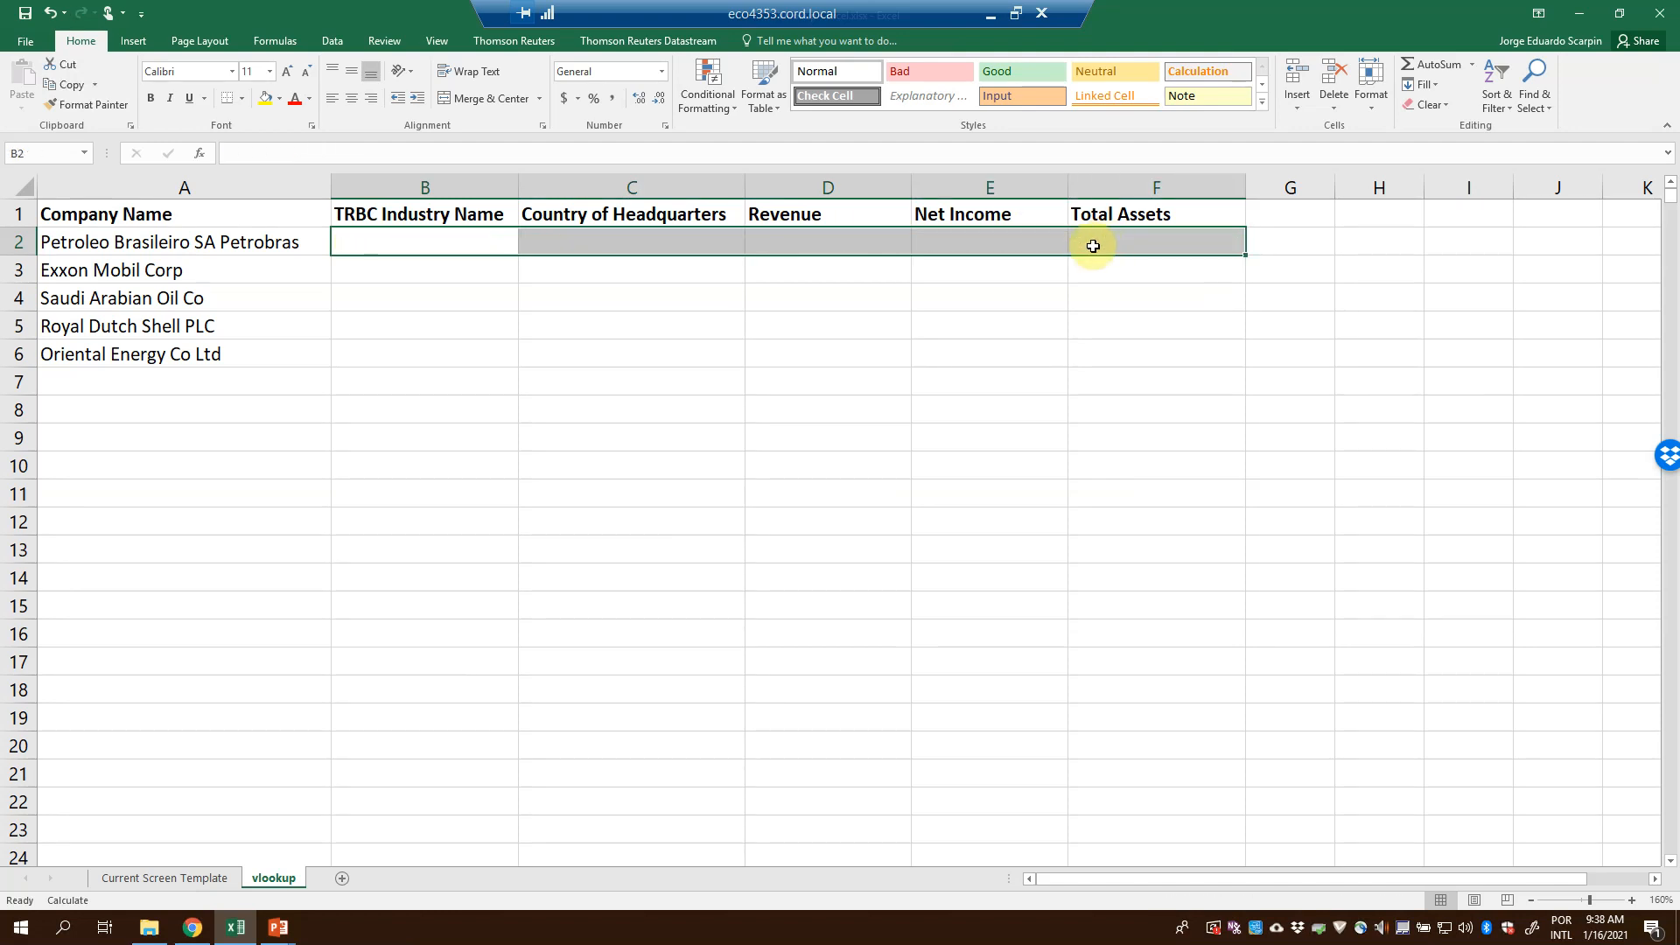
Insert the VLOOKUP function in cell B2 of the vlookup sheet, under TRBC Industry Name
click(167, 878)
key(ctrl+Home)
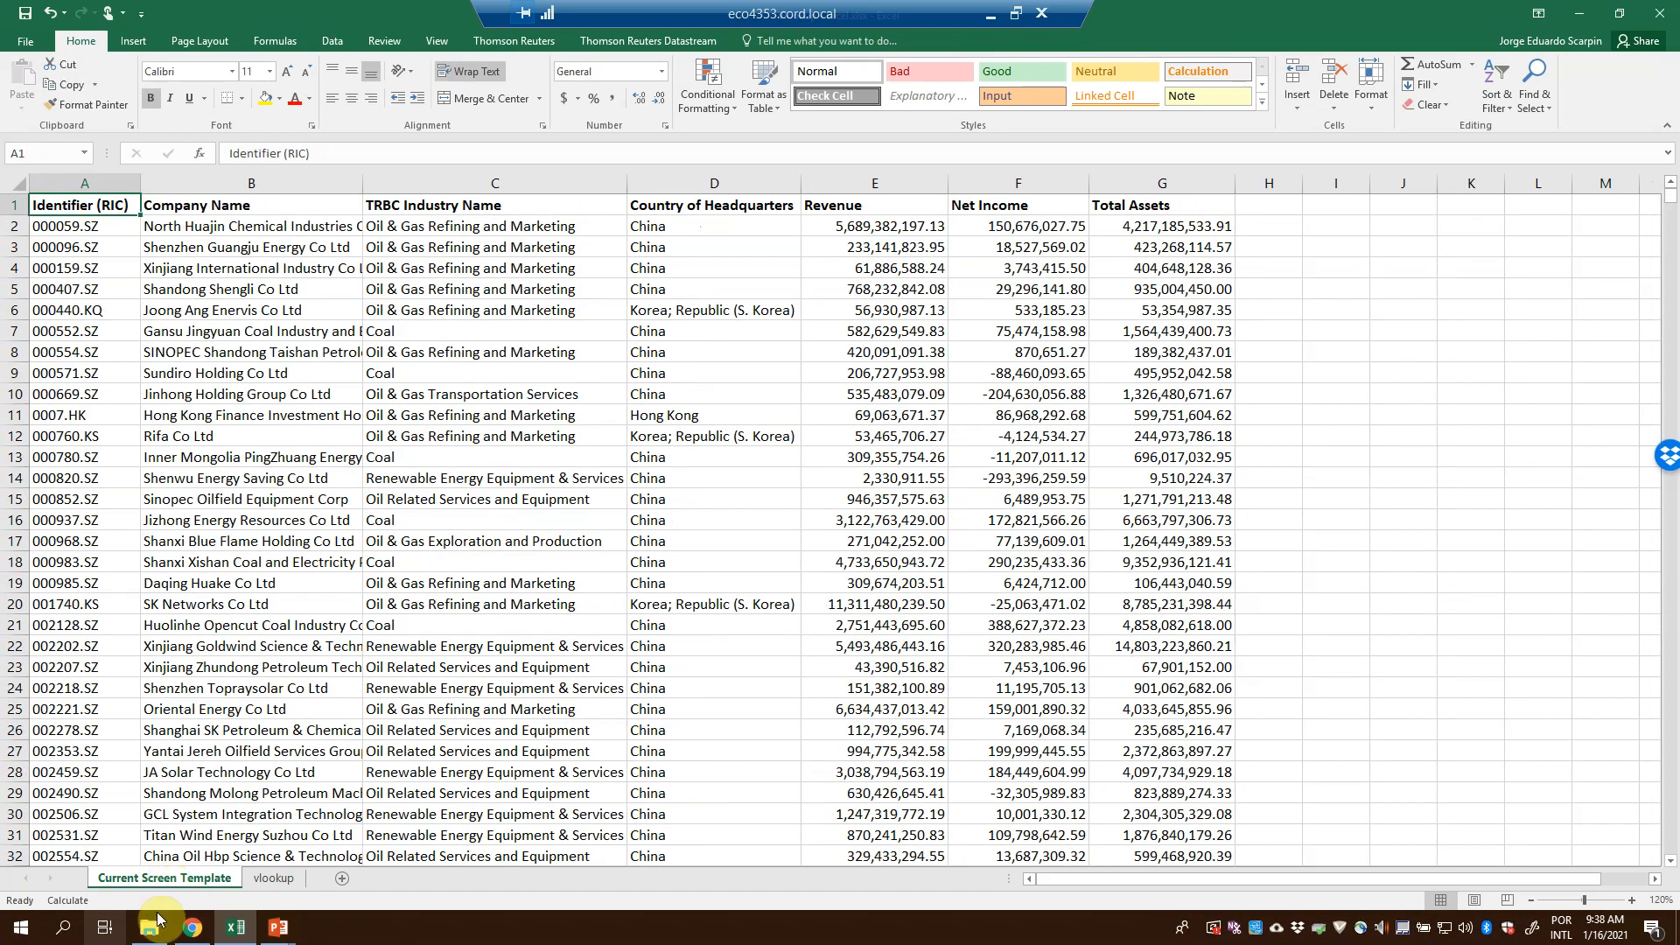
click(270, 878)
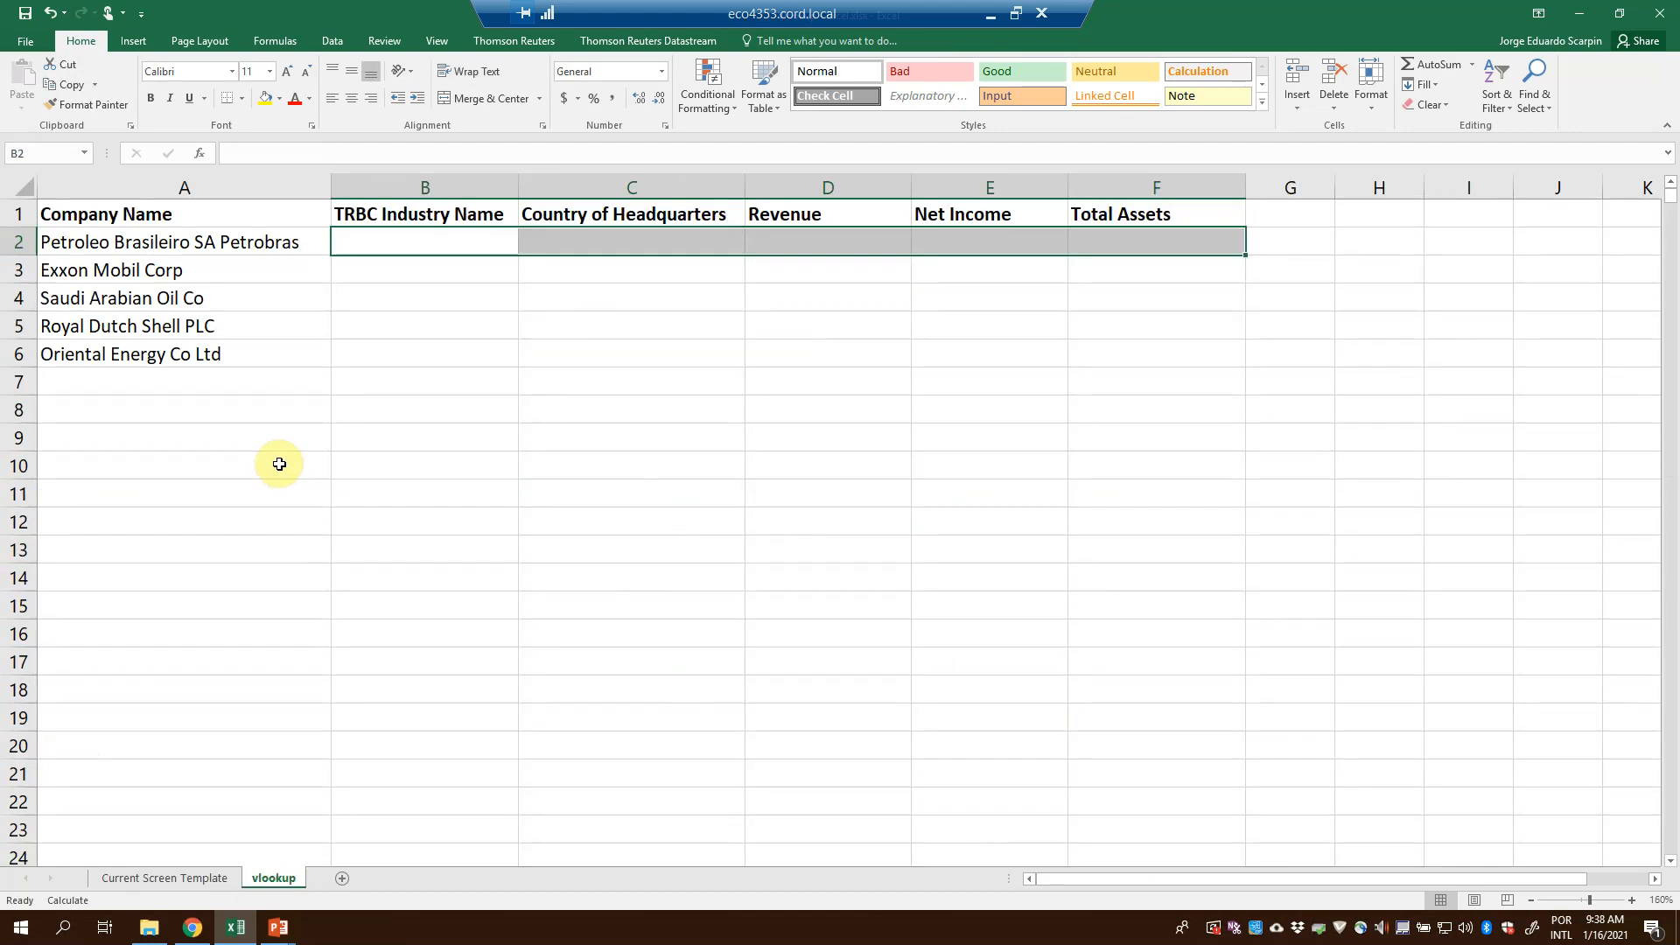
click(393, 246)
click(276, 41)
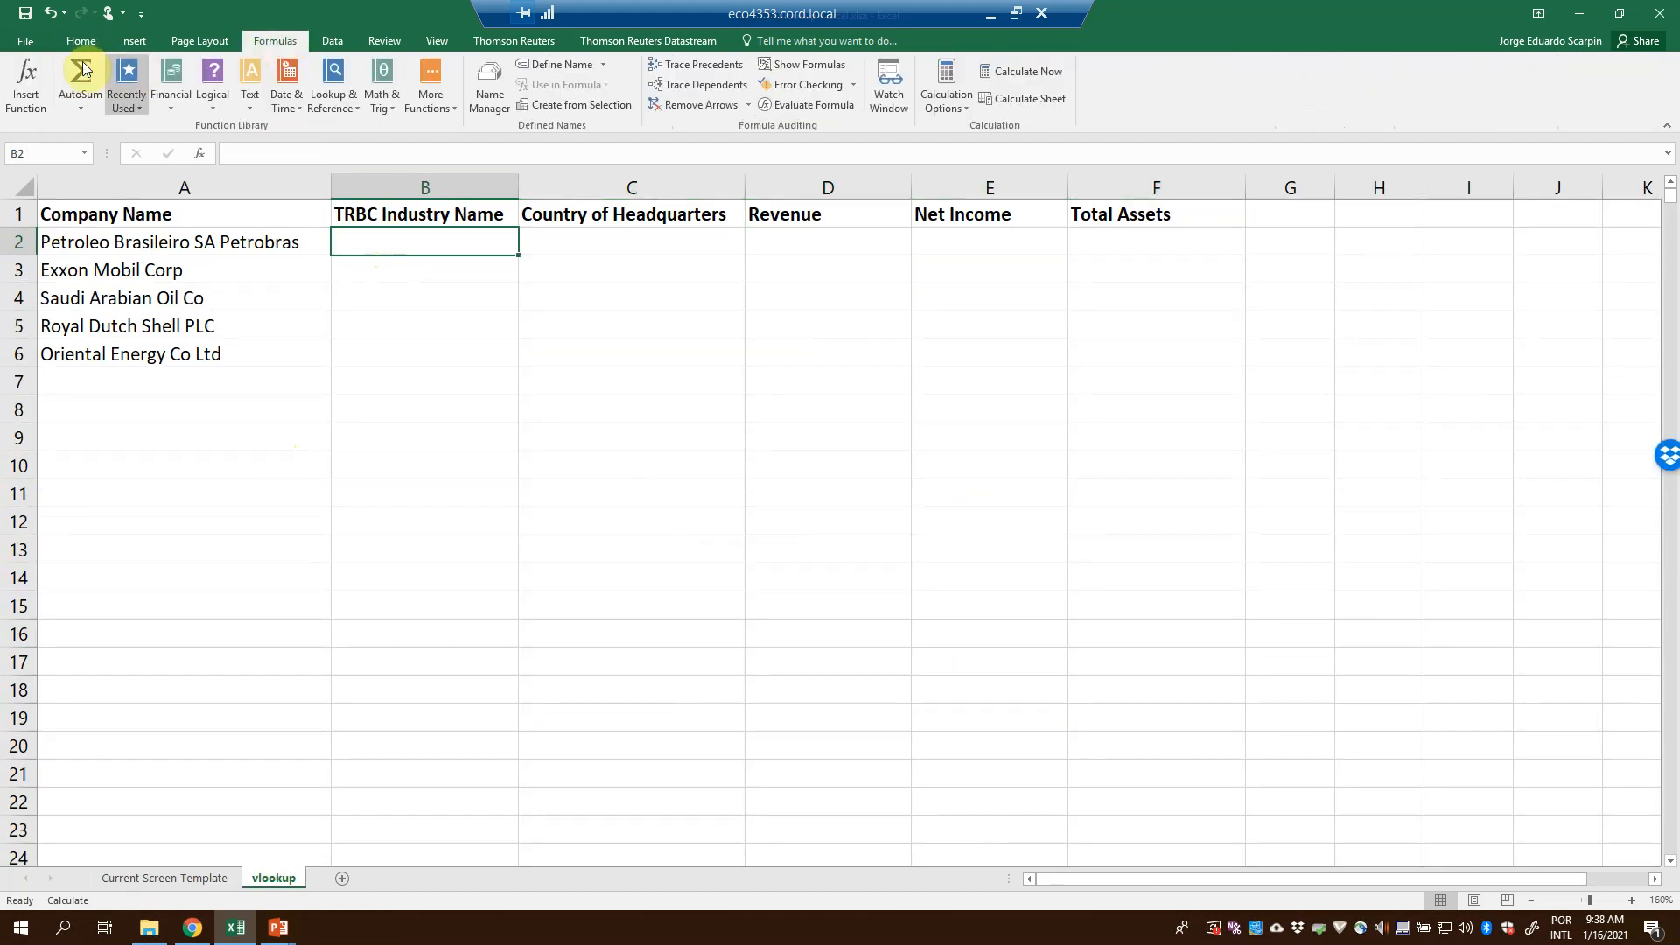
click(21, 75)
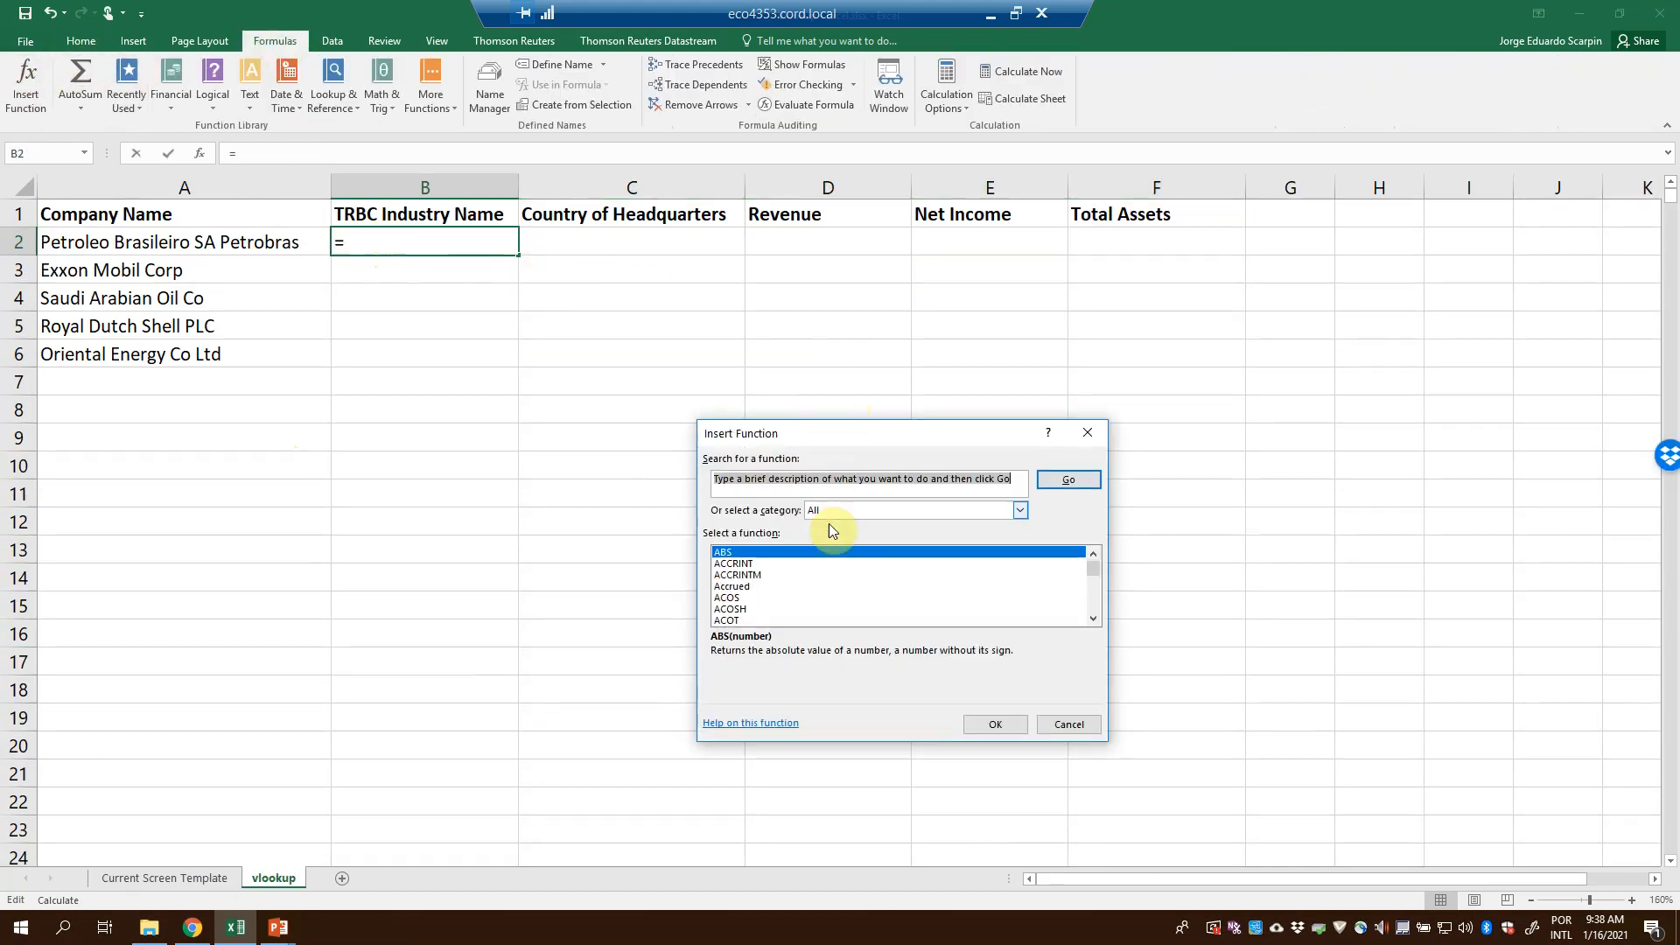
click(775, 587)
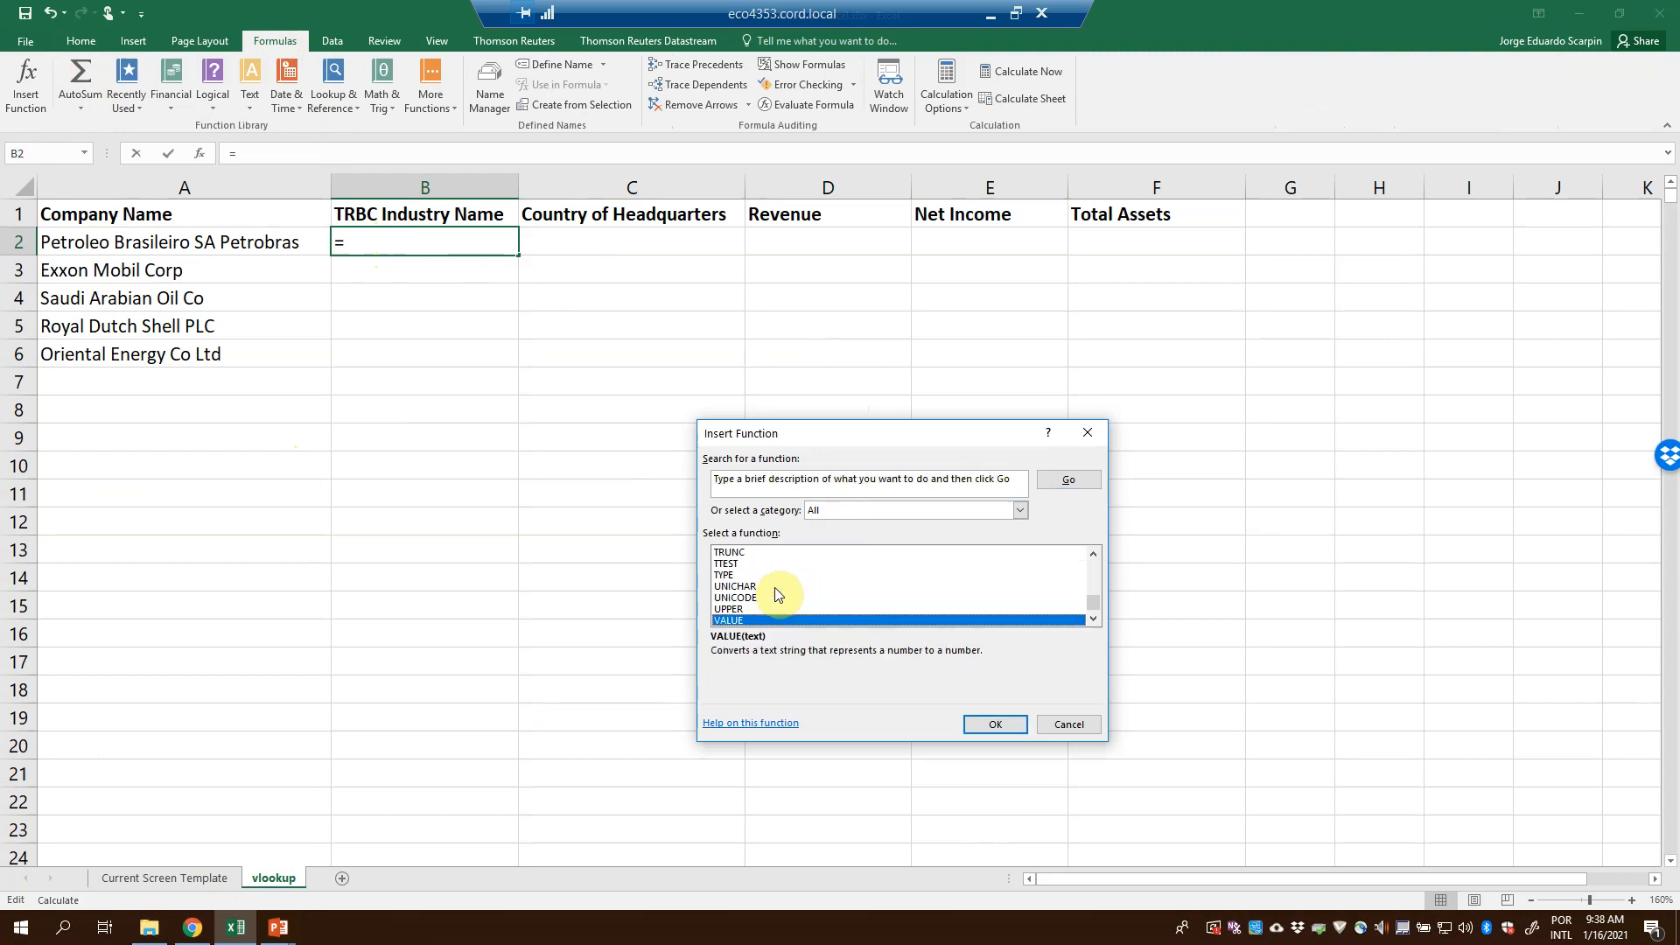
key(v)
scroll(786, 601, down, 2)
click(761, 575)
click(993, 725)
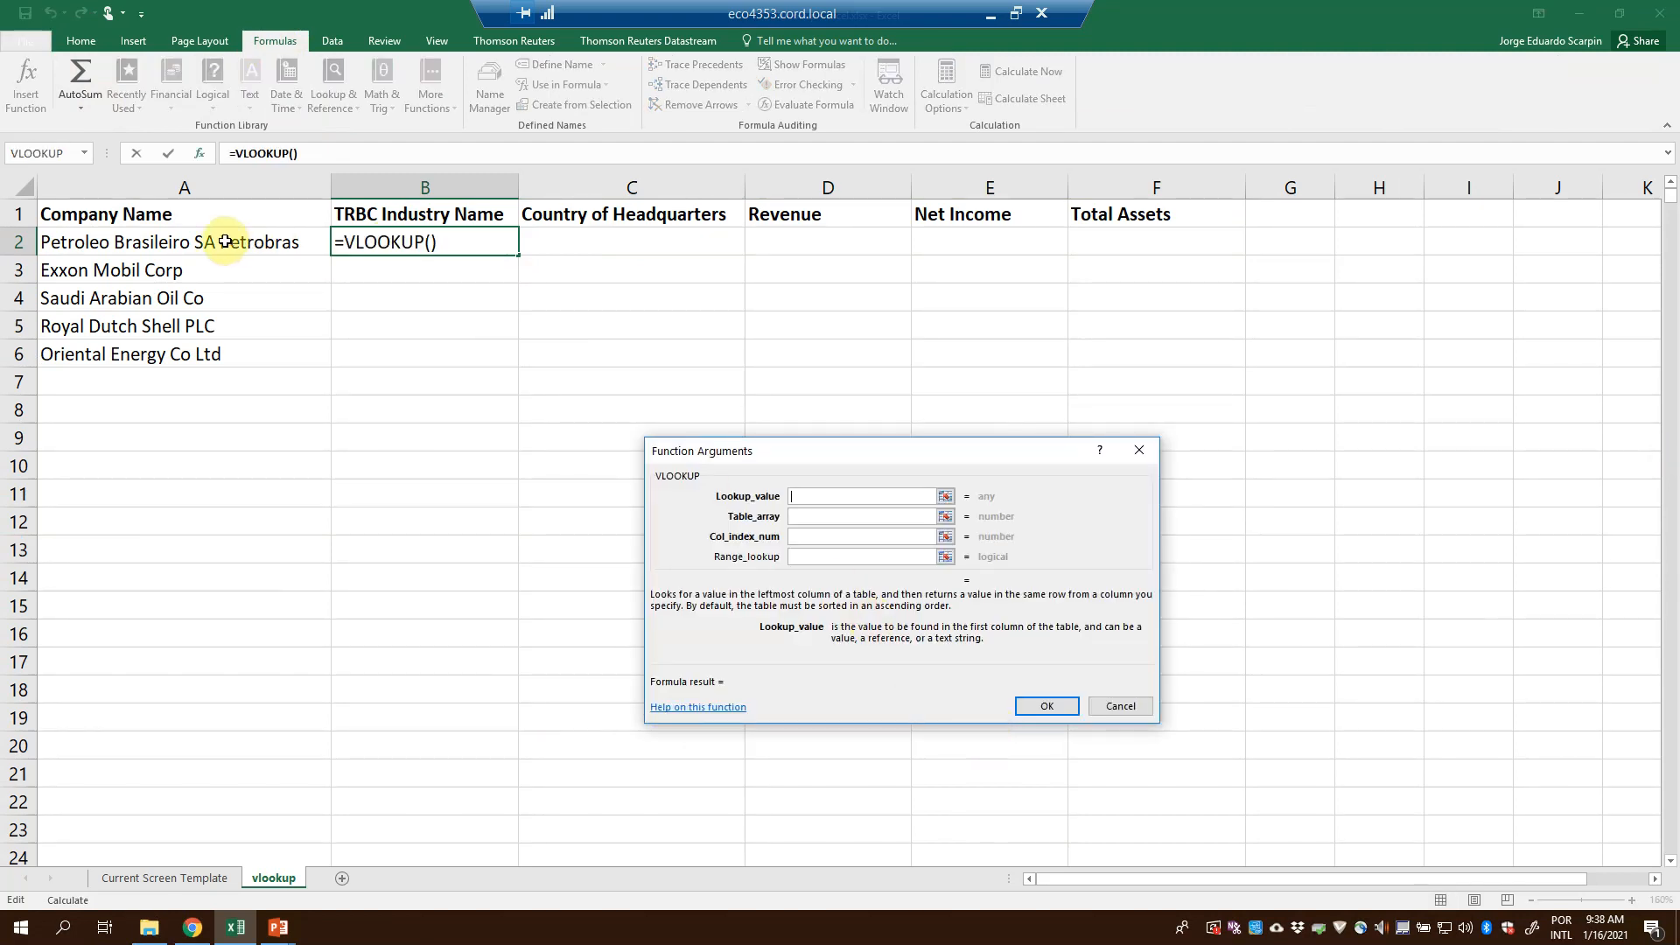
Look over the source data on the Current Screen Template sheet and set the lookup value to vlookup!A2
click(188, 876)
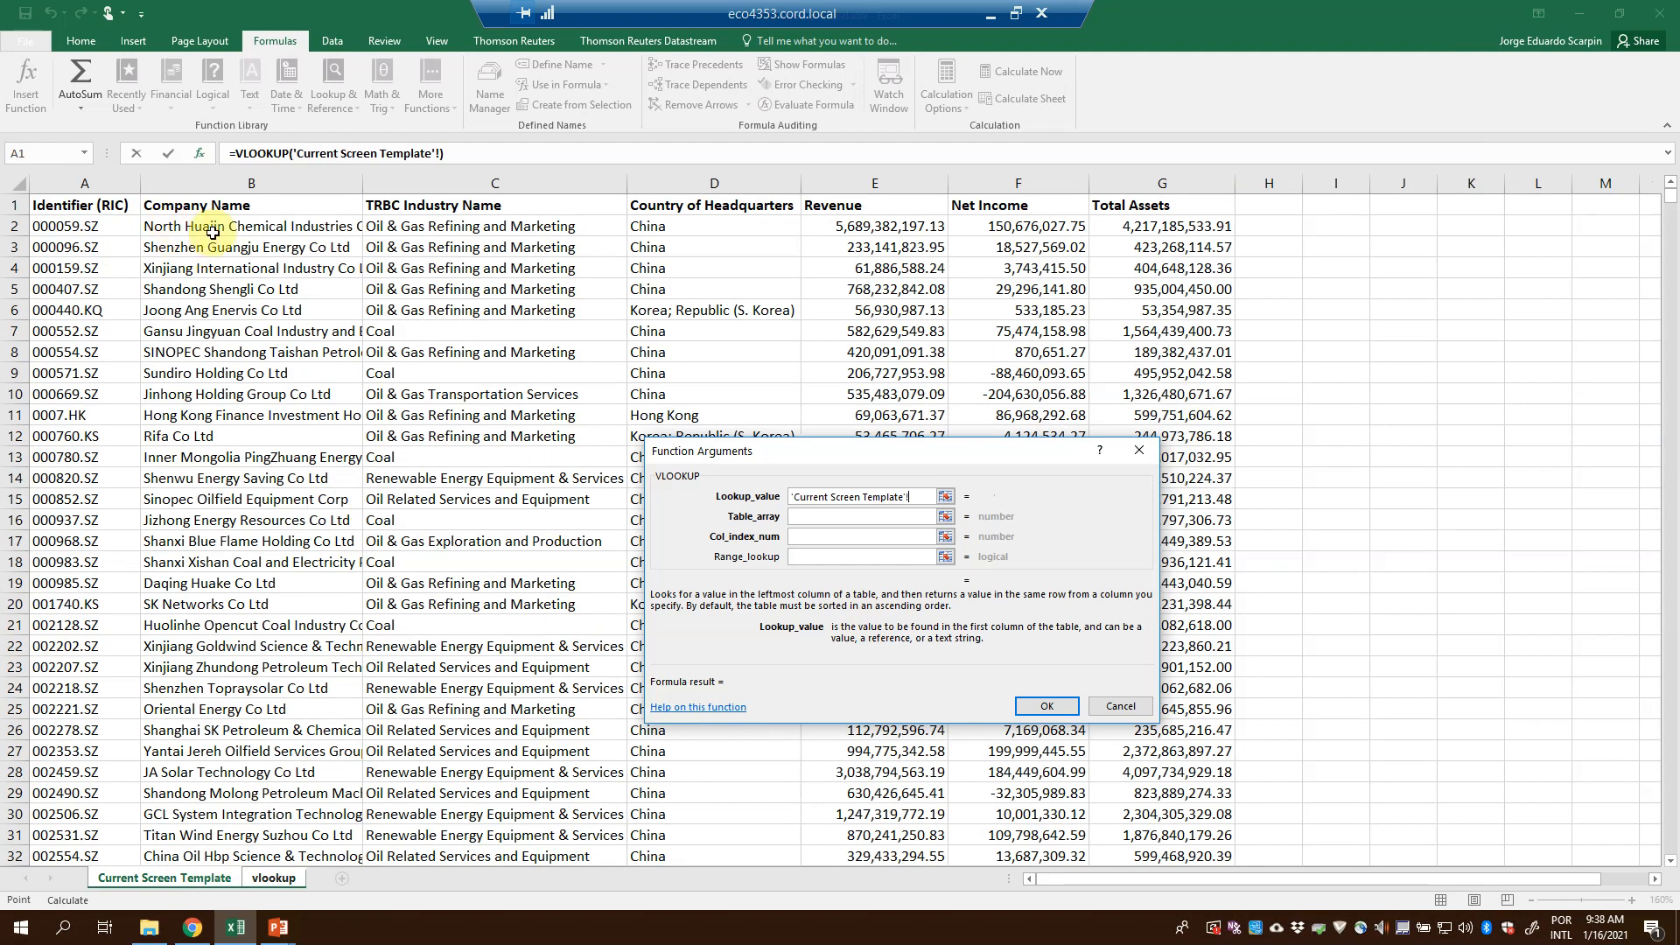
scroll(1212, 525, down, 8)
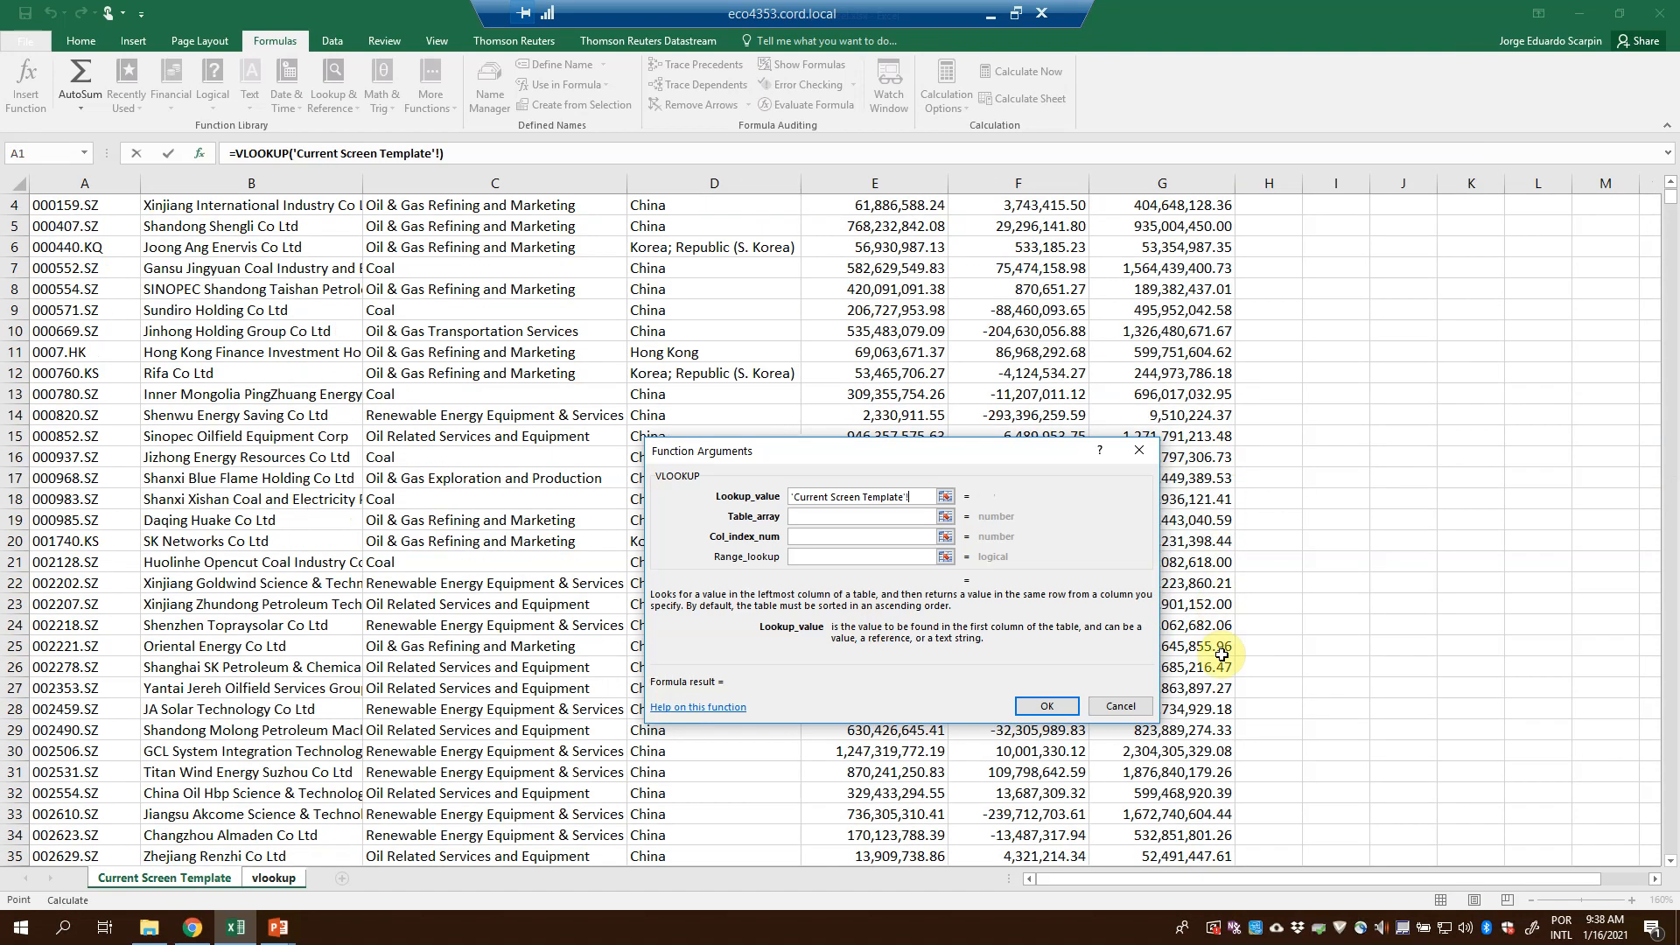
scroll(477, 680, down, 12)
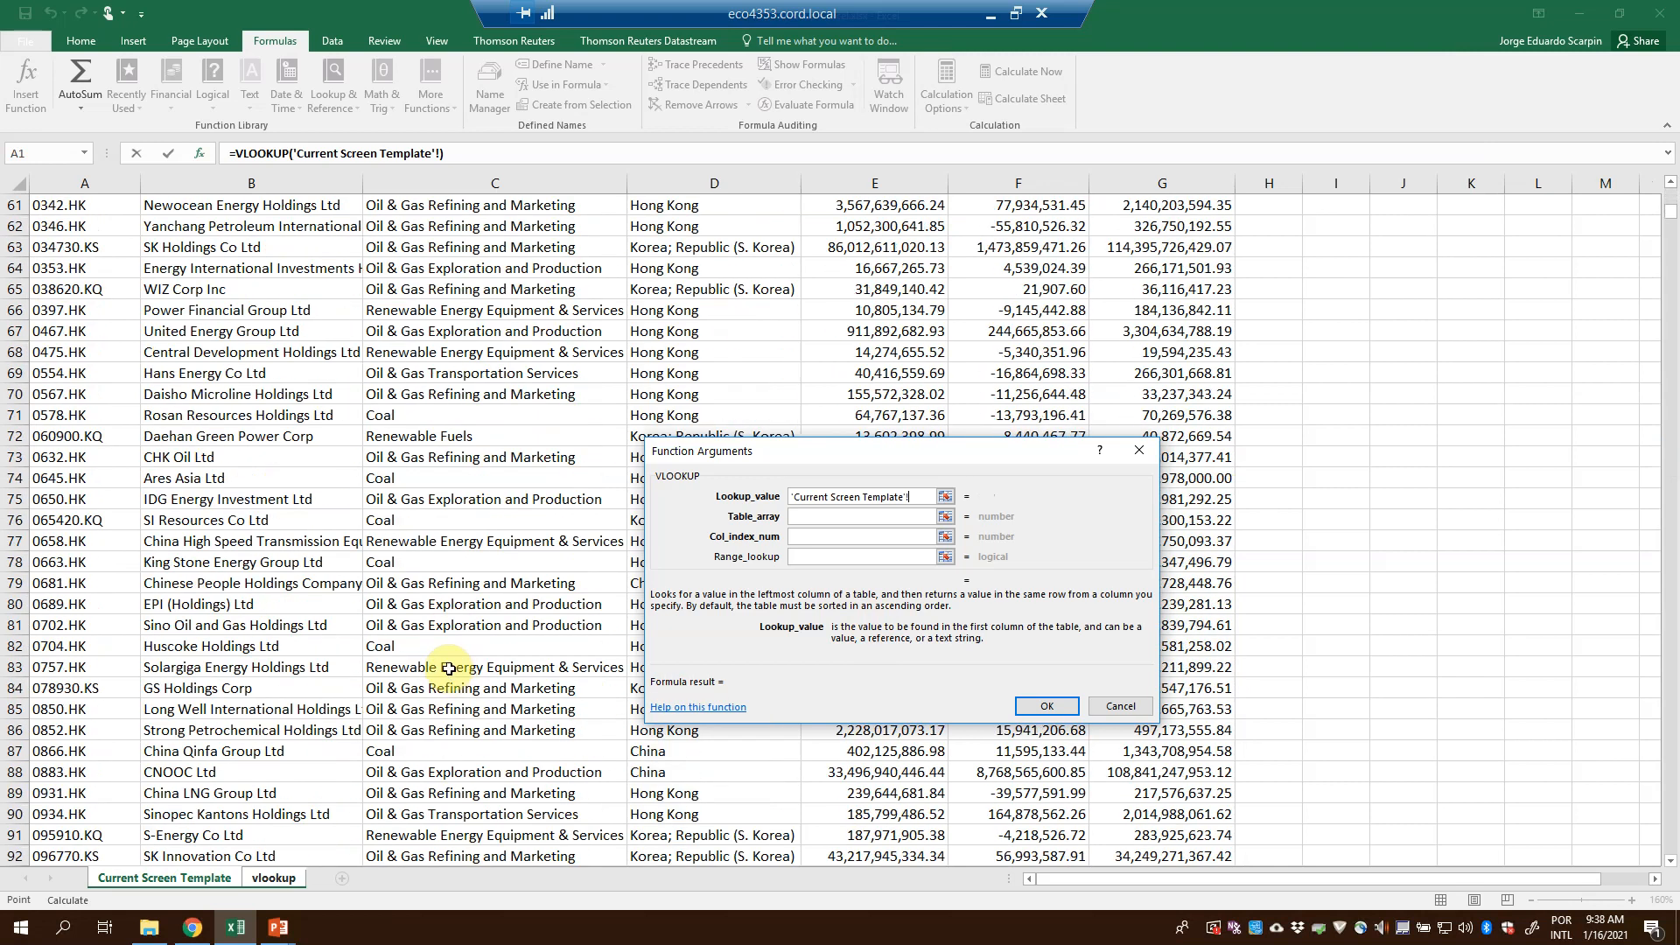
click(264, 878)
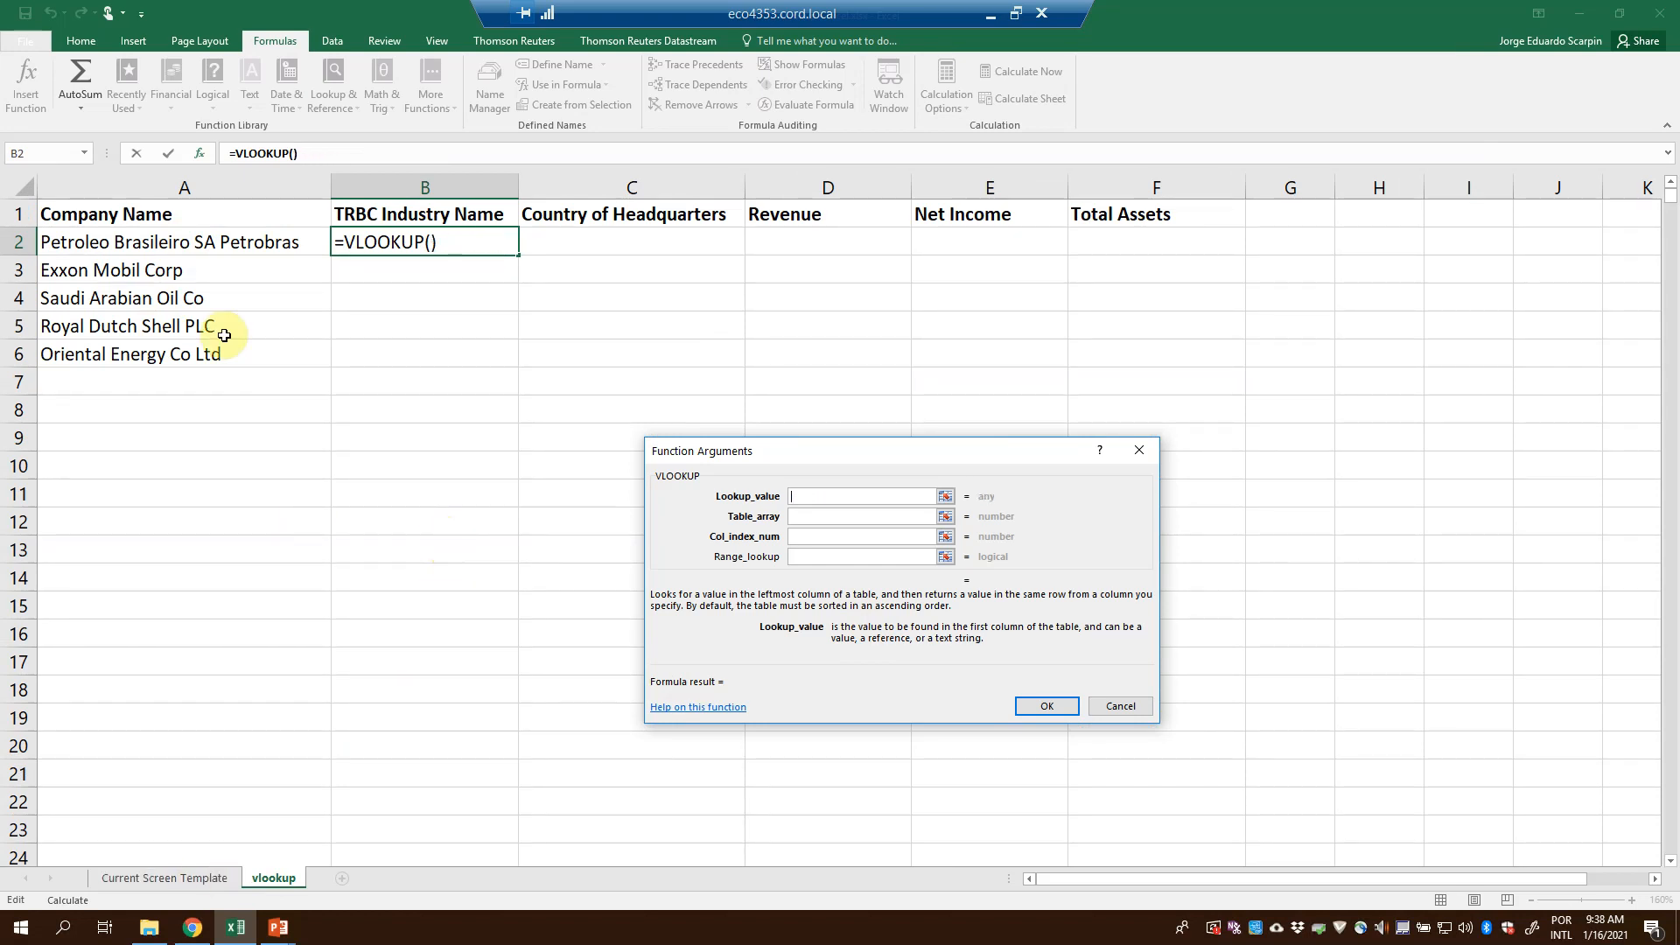
click(188, 243)
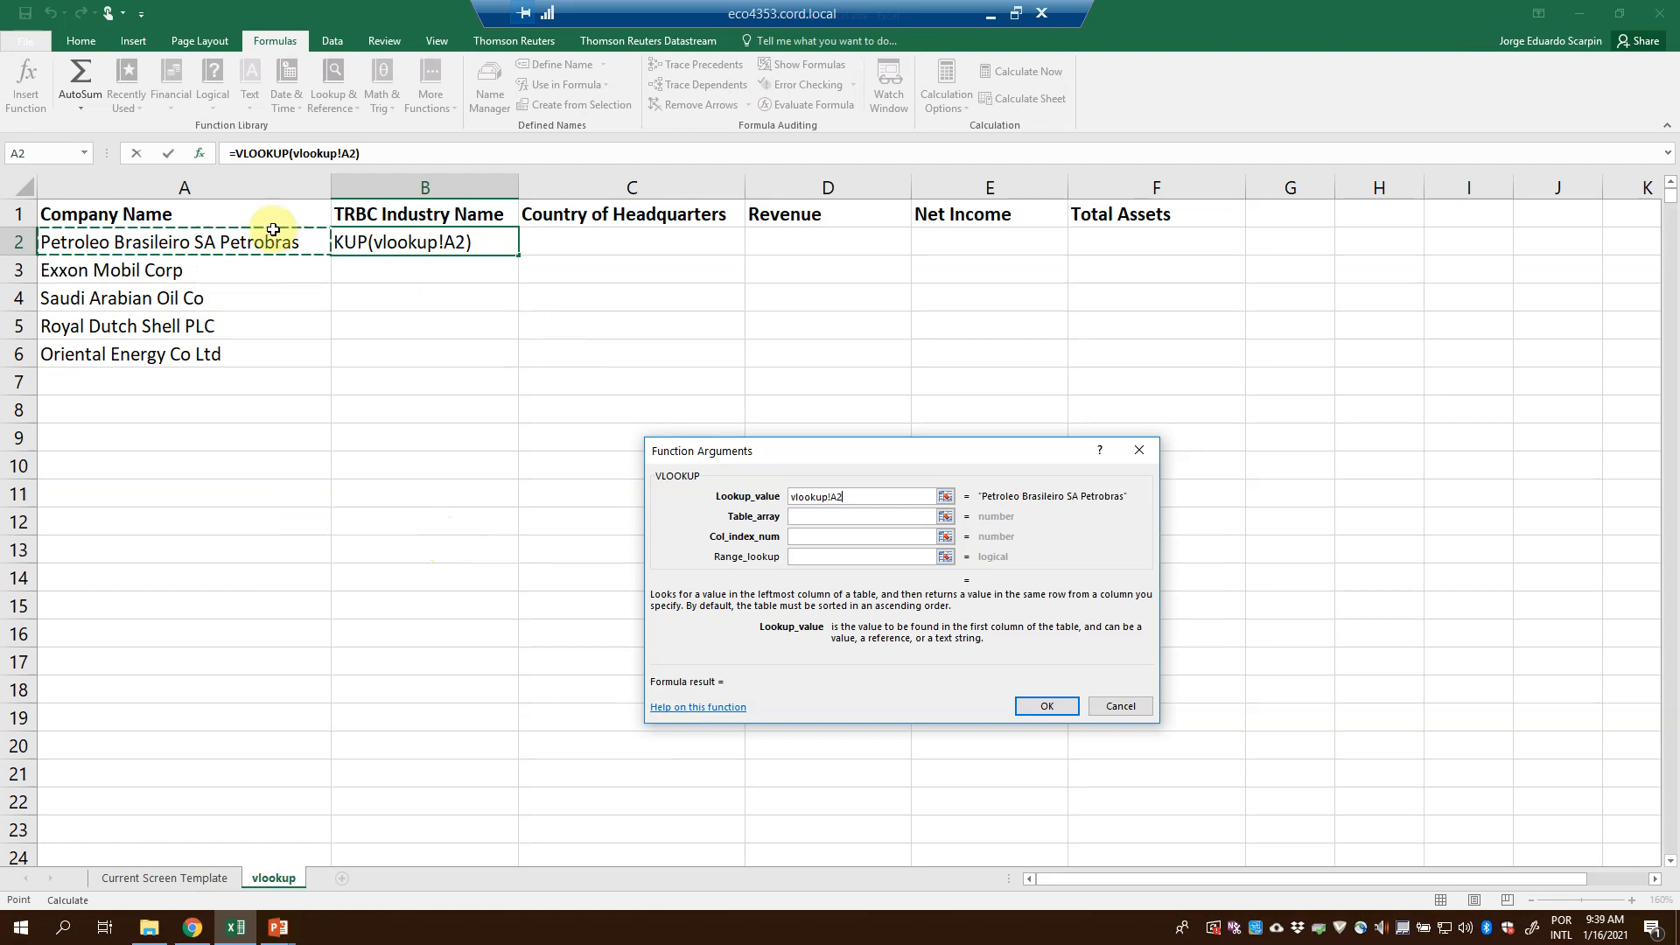
Set the table array to the absolute range $B$1:$G$2318 on the Current Screen Template sheet
click(831, 516)
click(203, 877)
scroll(229, 272, up, 5)
scroll(223, 268, up, 15)
click(223, 196)
key(shift+Right)
key(shift+Right)
key(shift+Right)
key(shift+Right)
key(shift+Right)
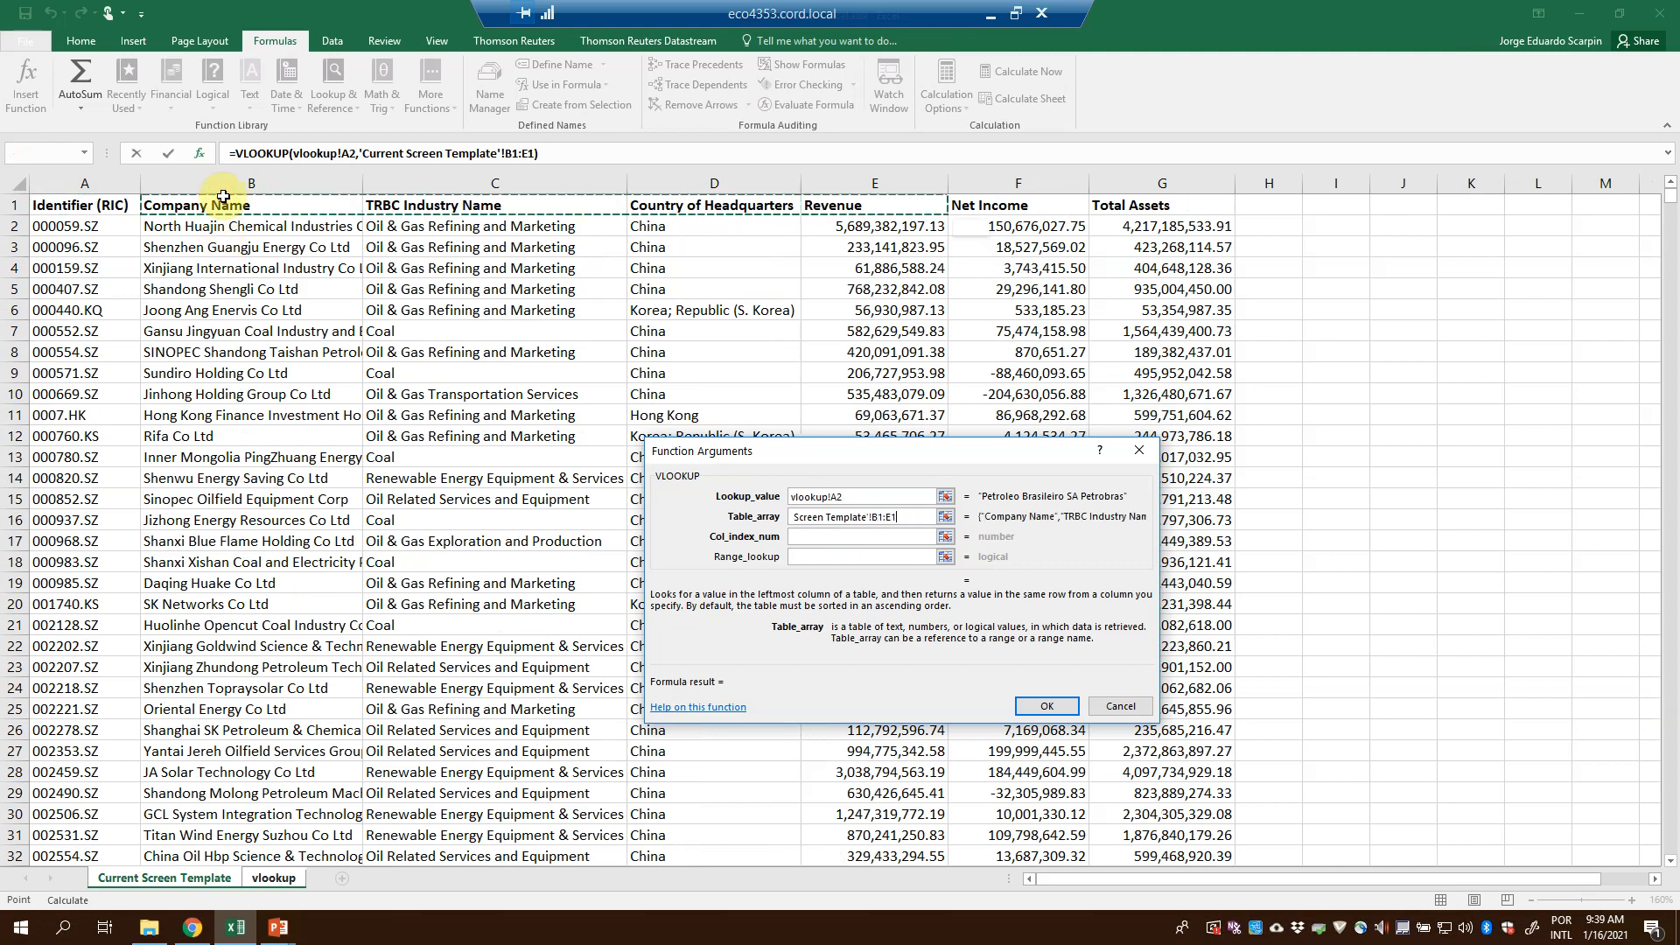
key(ctrl+shift+Down)
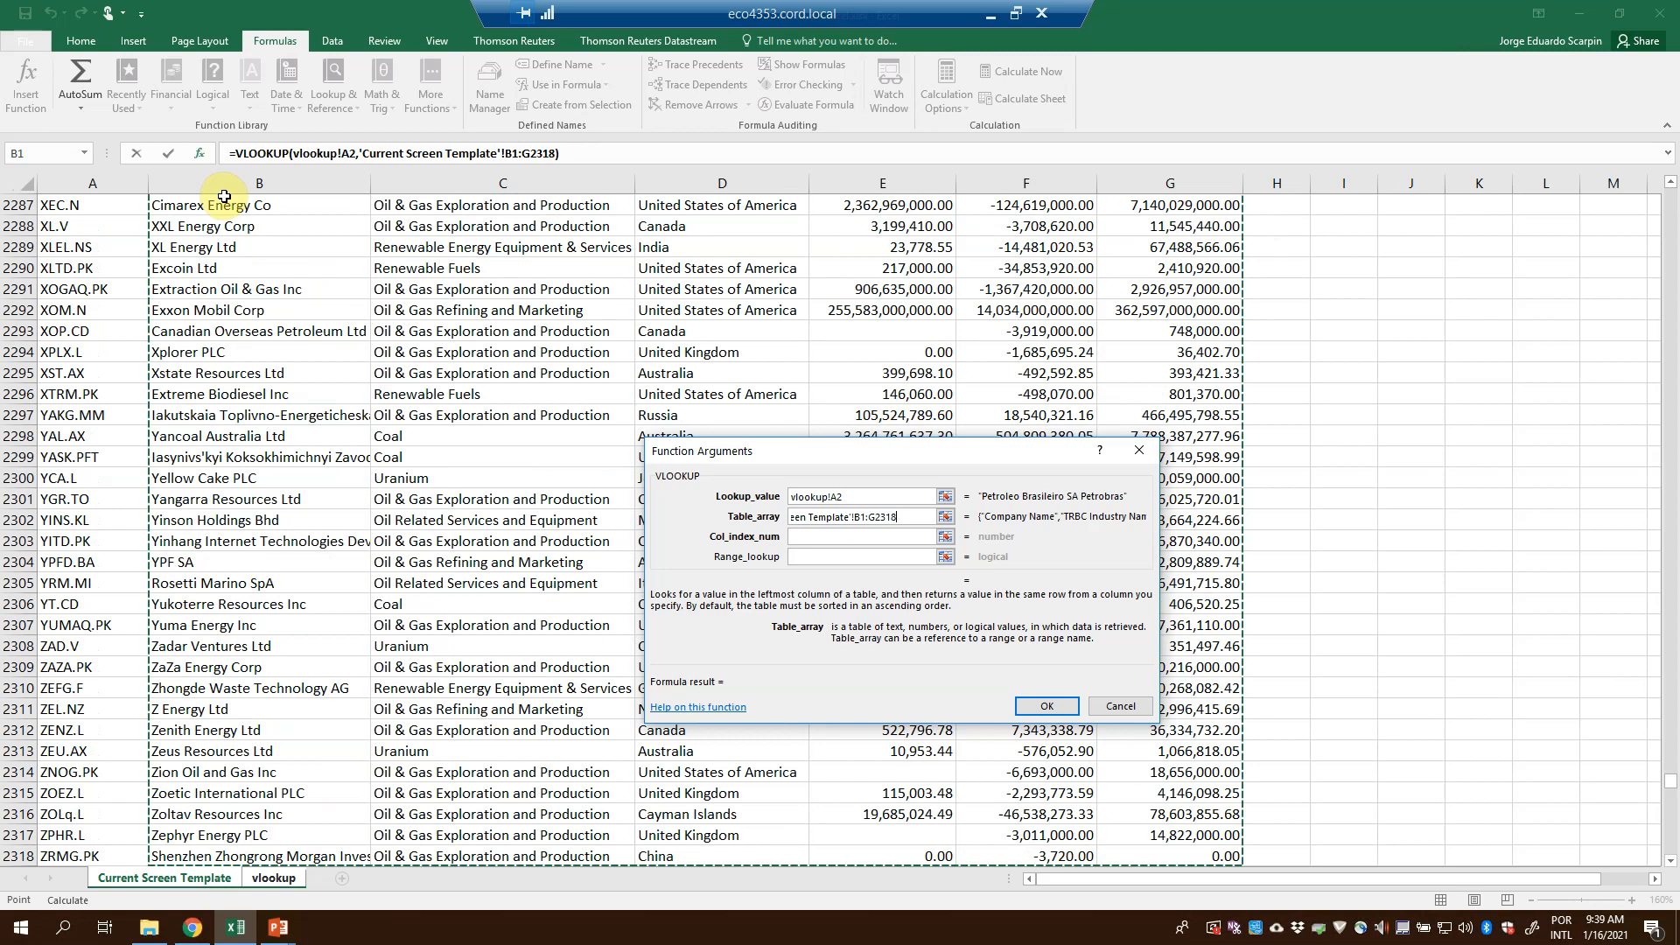
key(F4)
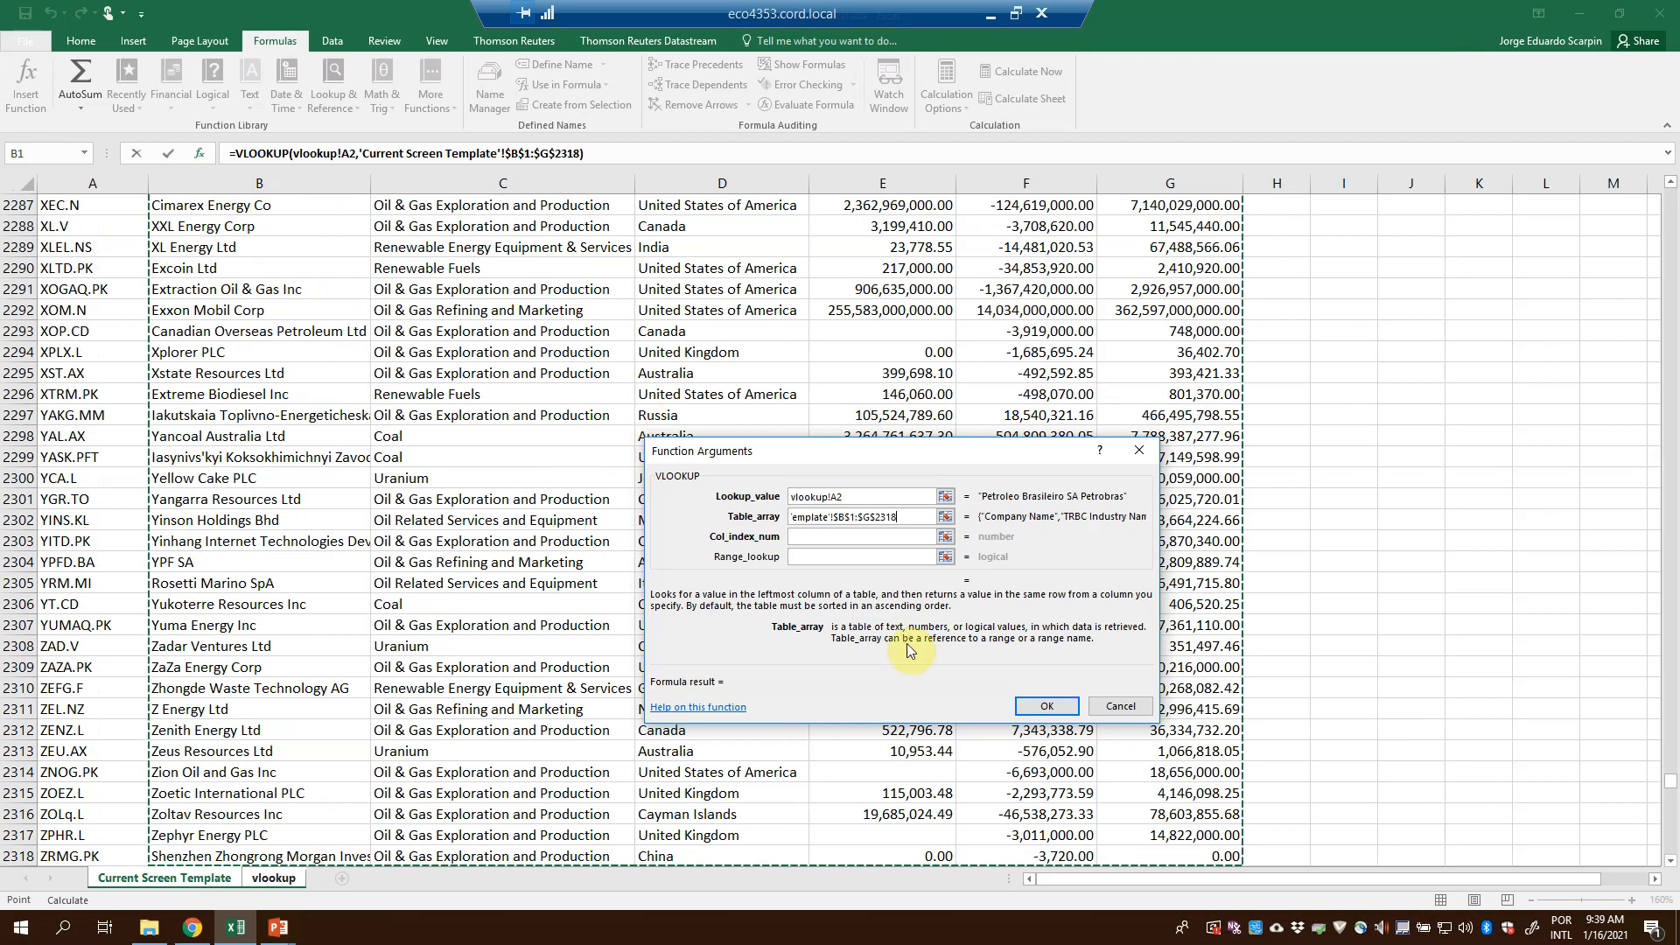
click(270, 881)
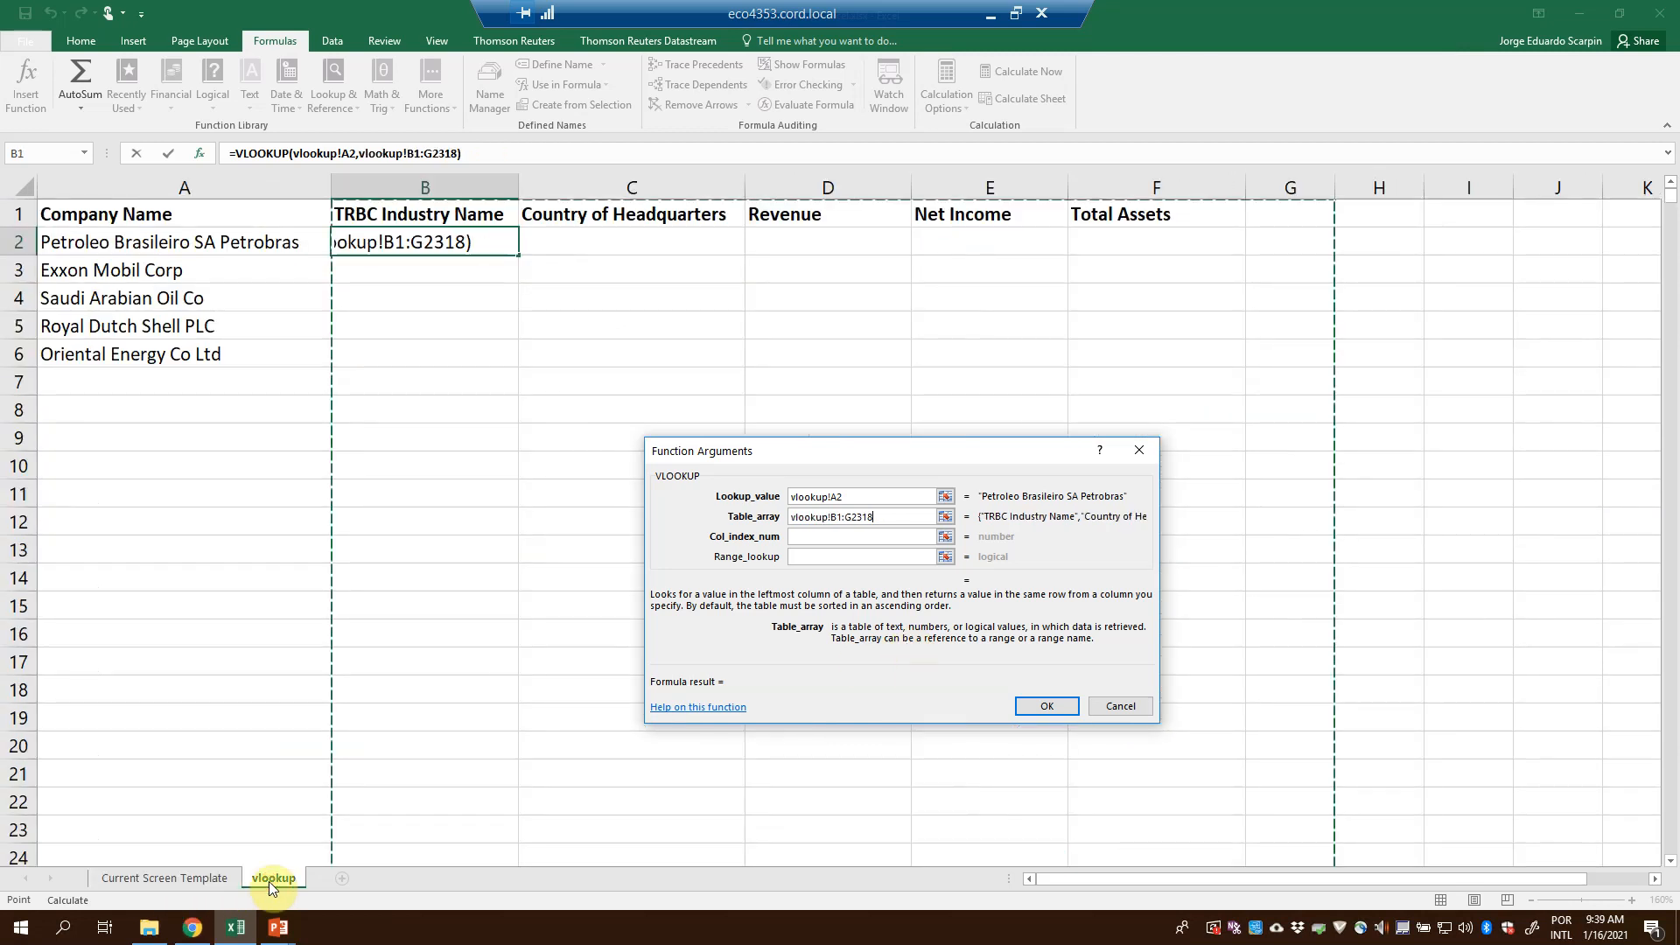
click(209, 881)
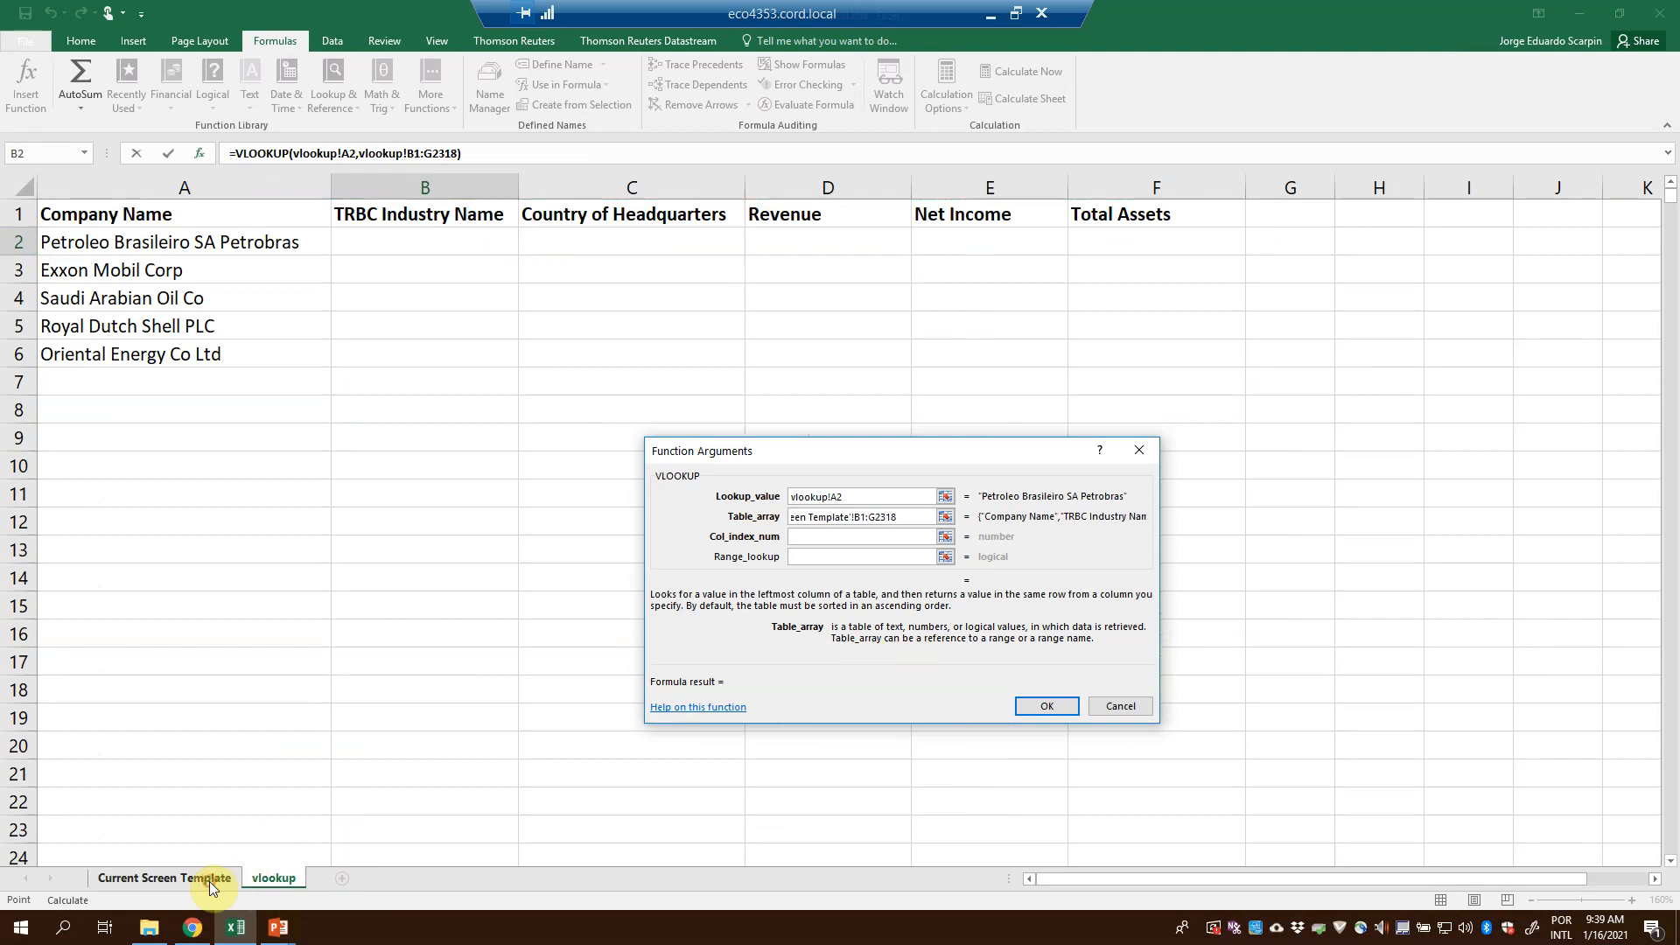
key(F4)
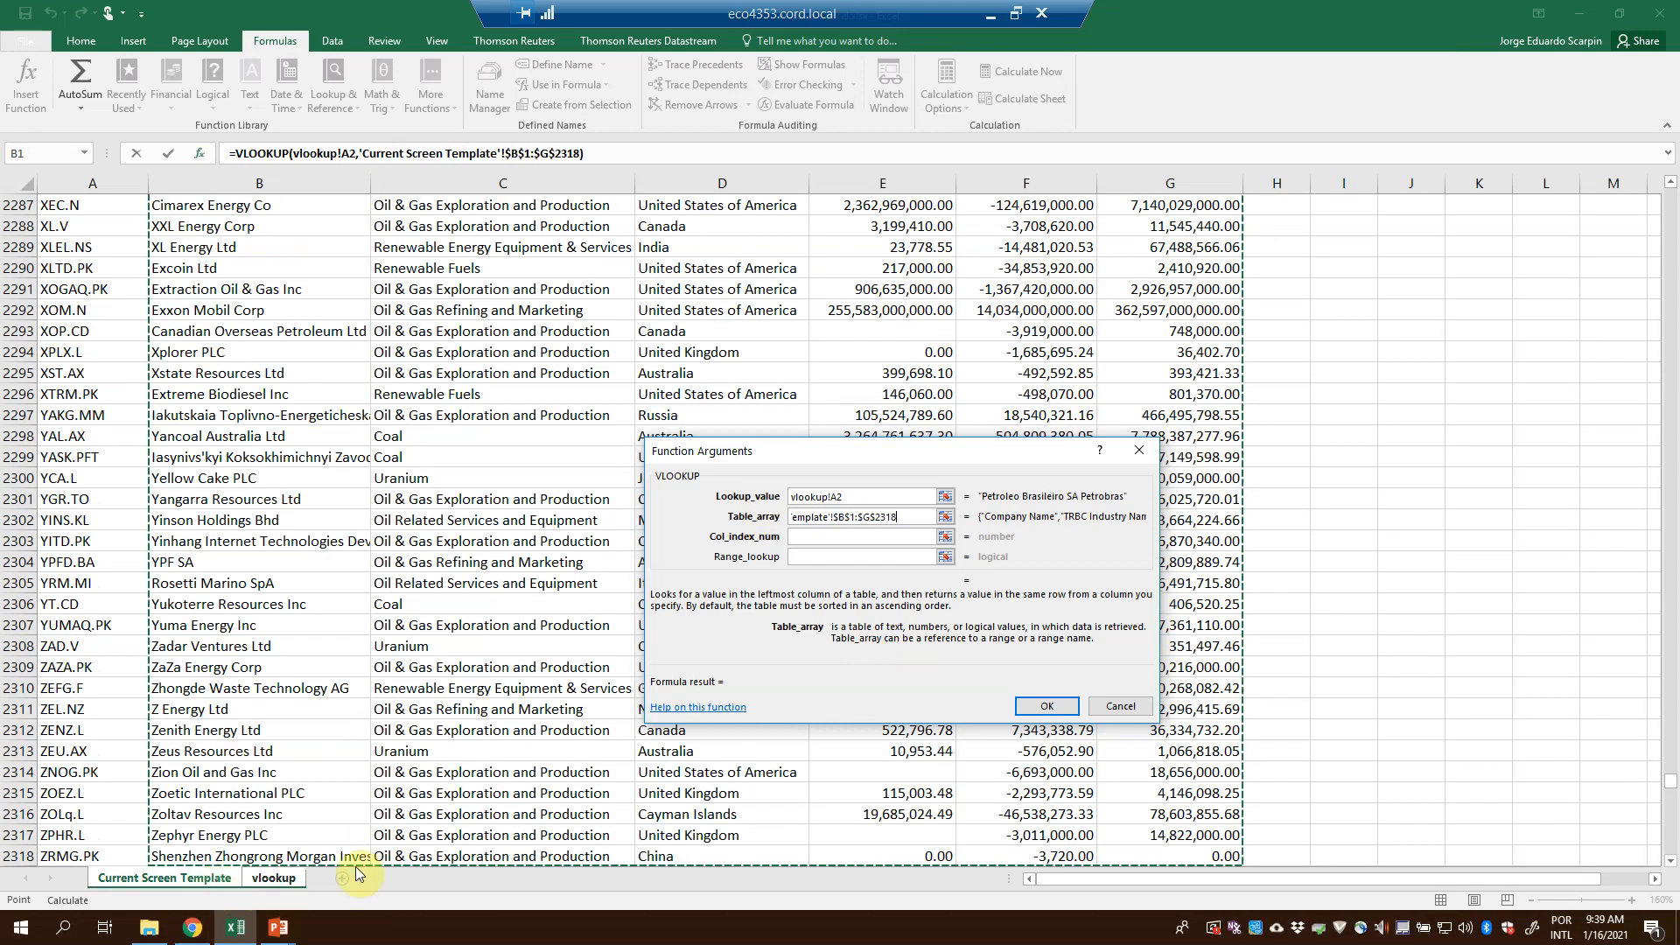
Check the column order on the Current Screen Template sheet and set the column index number to 2 for the industry name
click(801, 538)
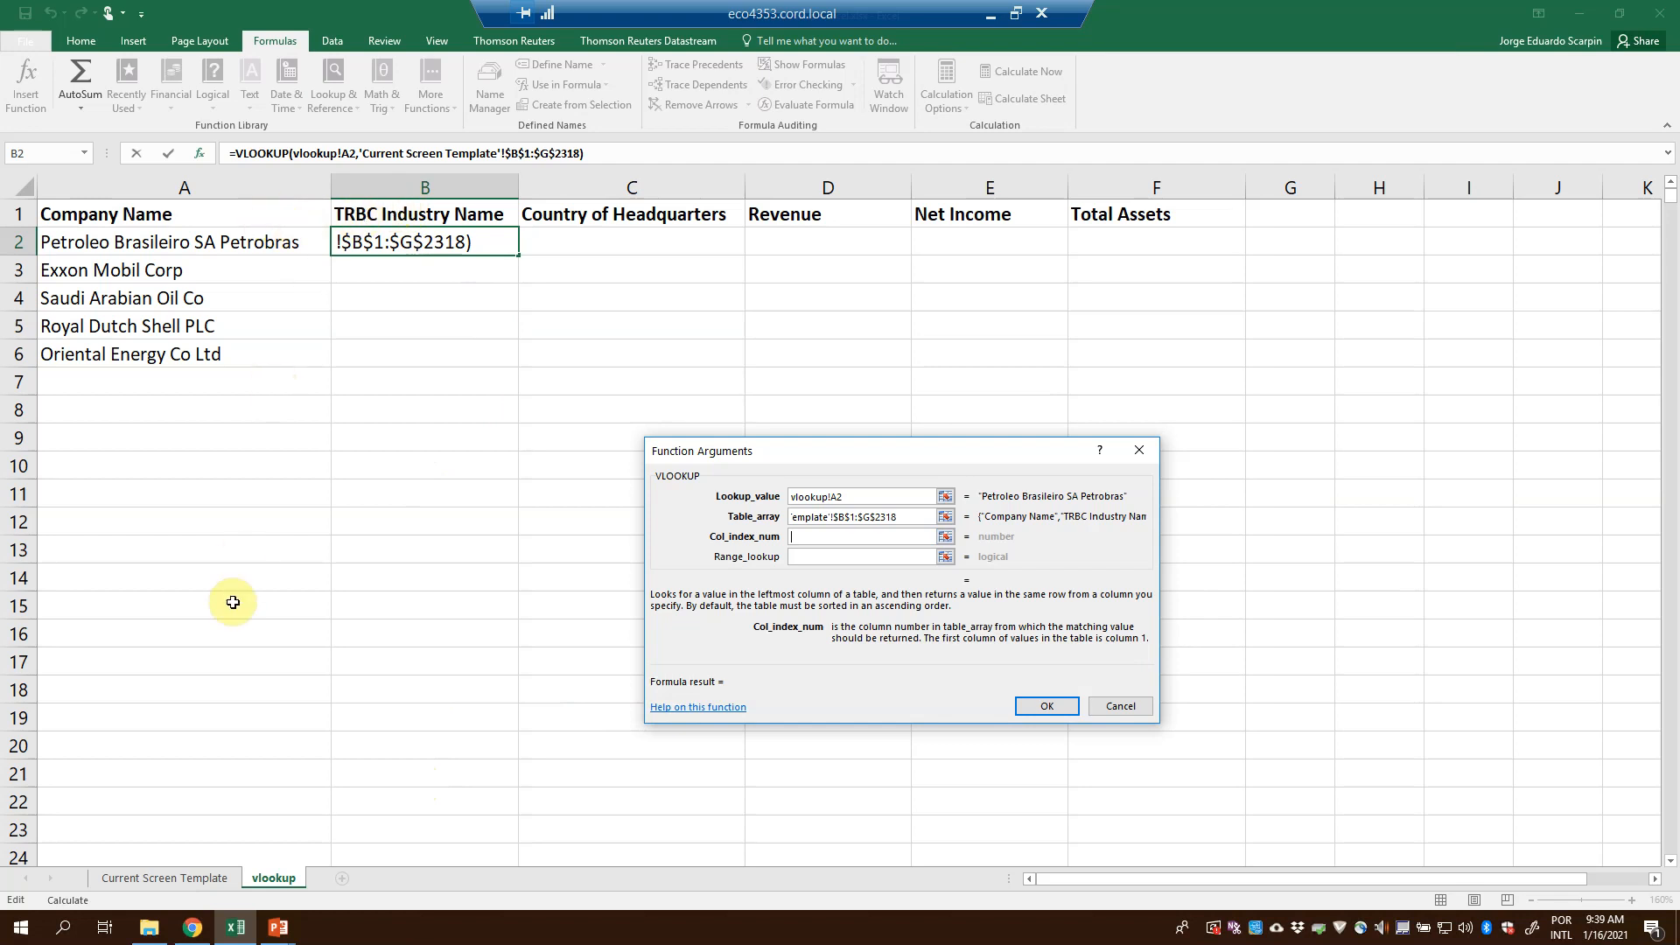
click(179, 878)
scroll(342, 328, up, 6)
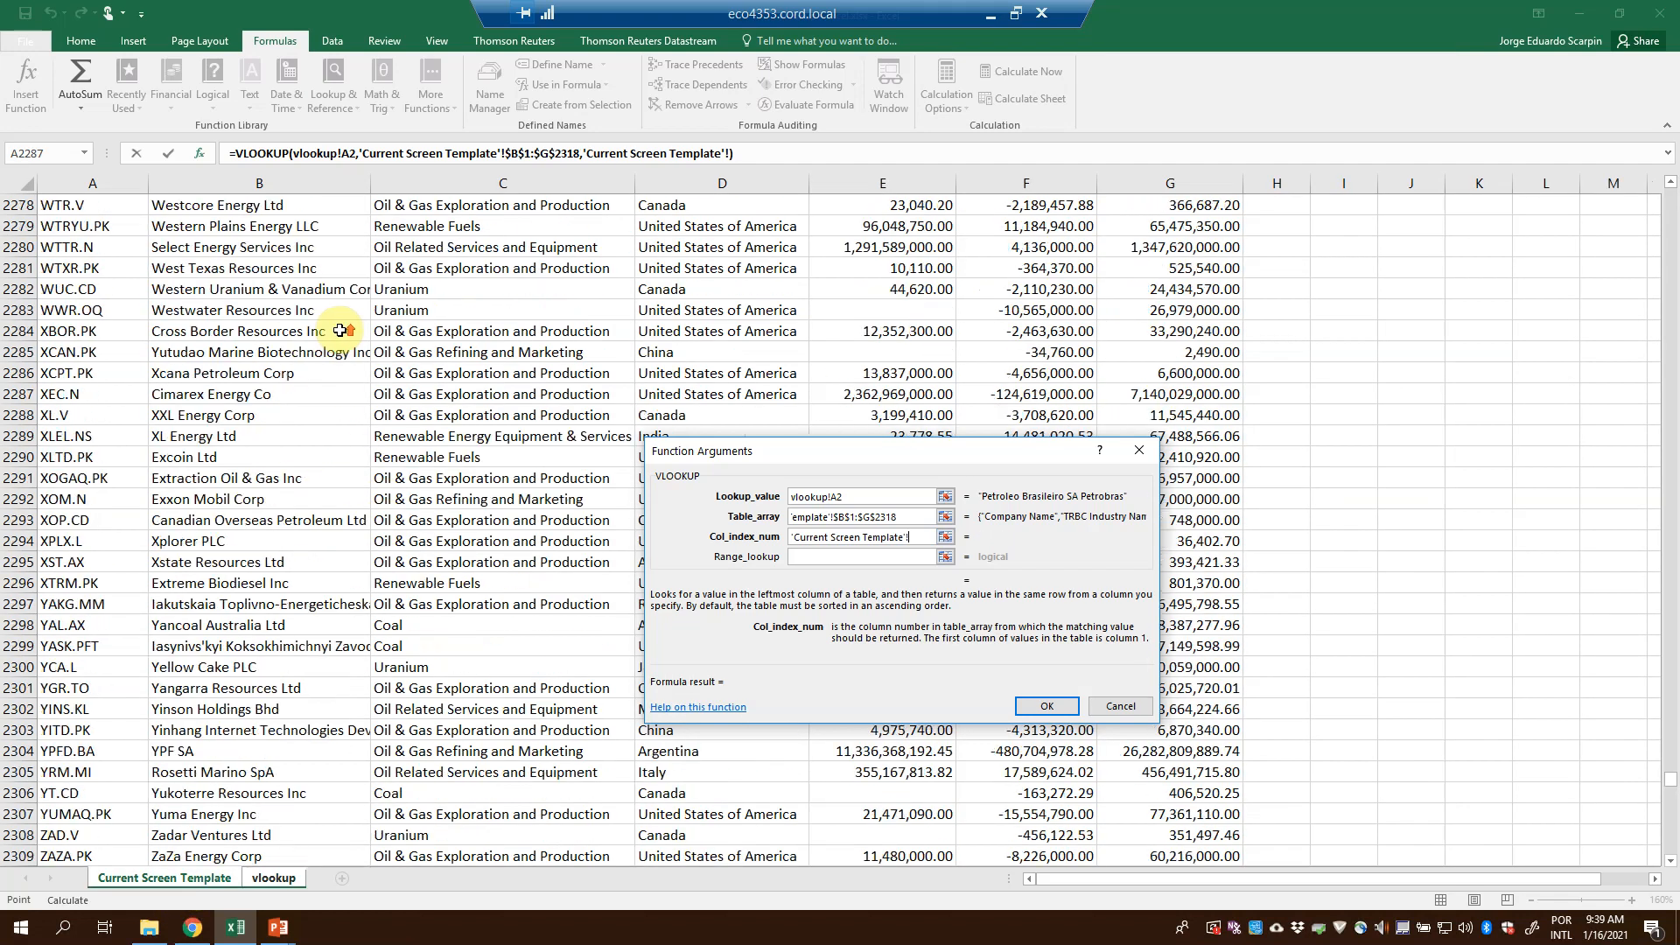
key(ctrl+Home)
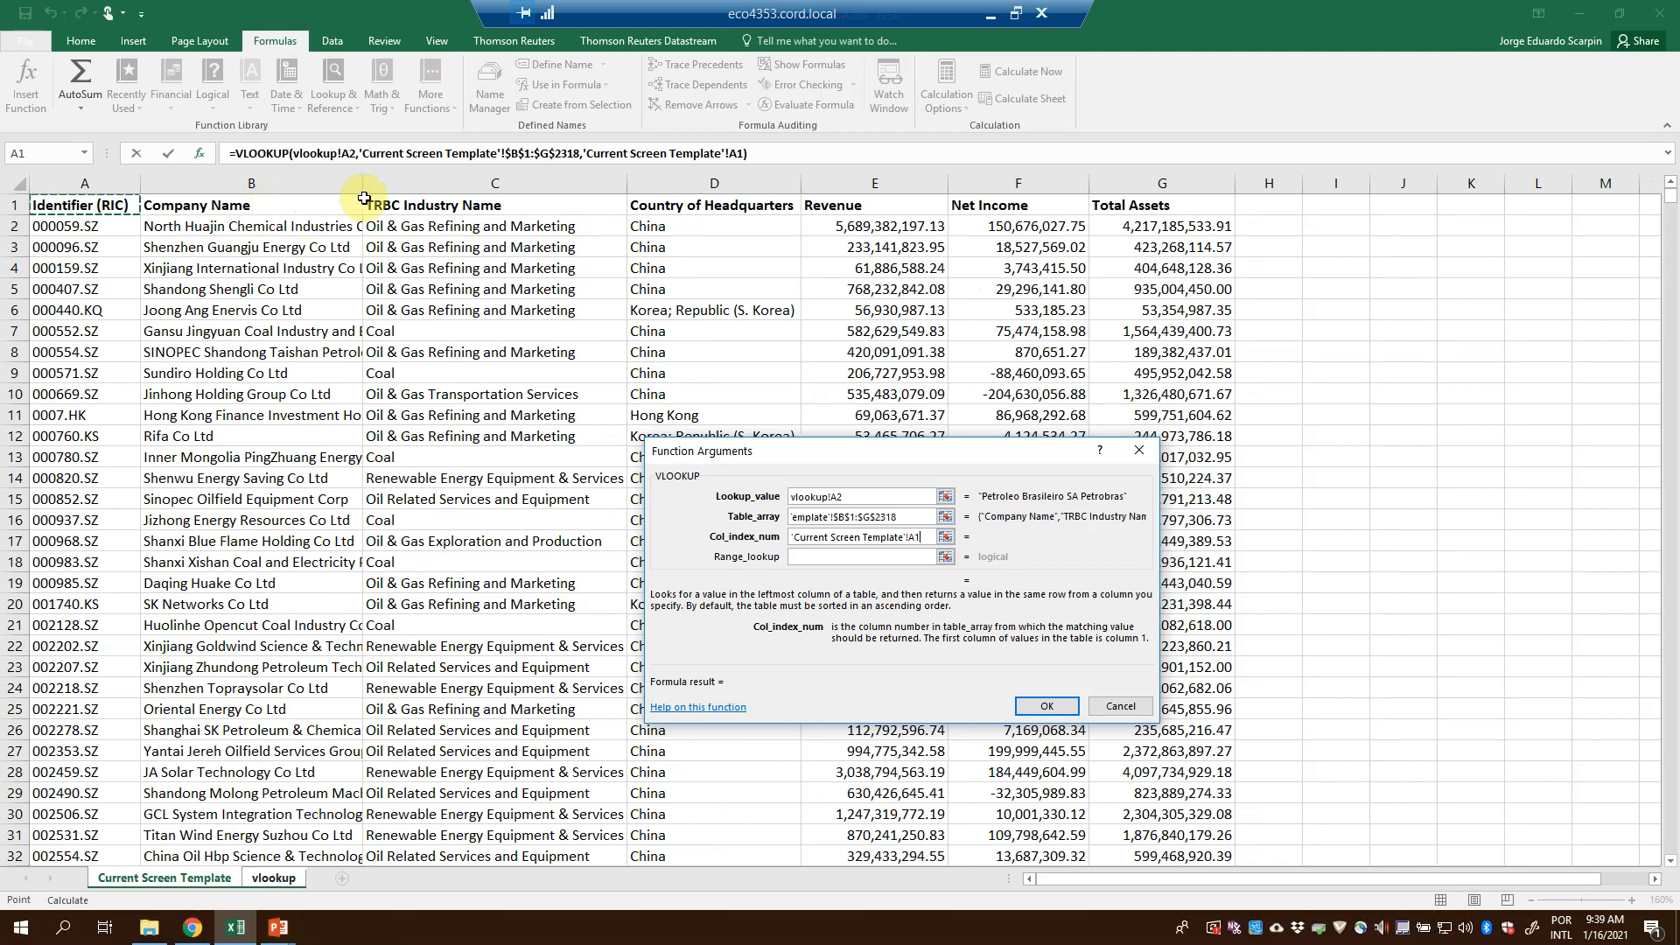
click(286, 206)
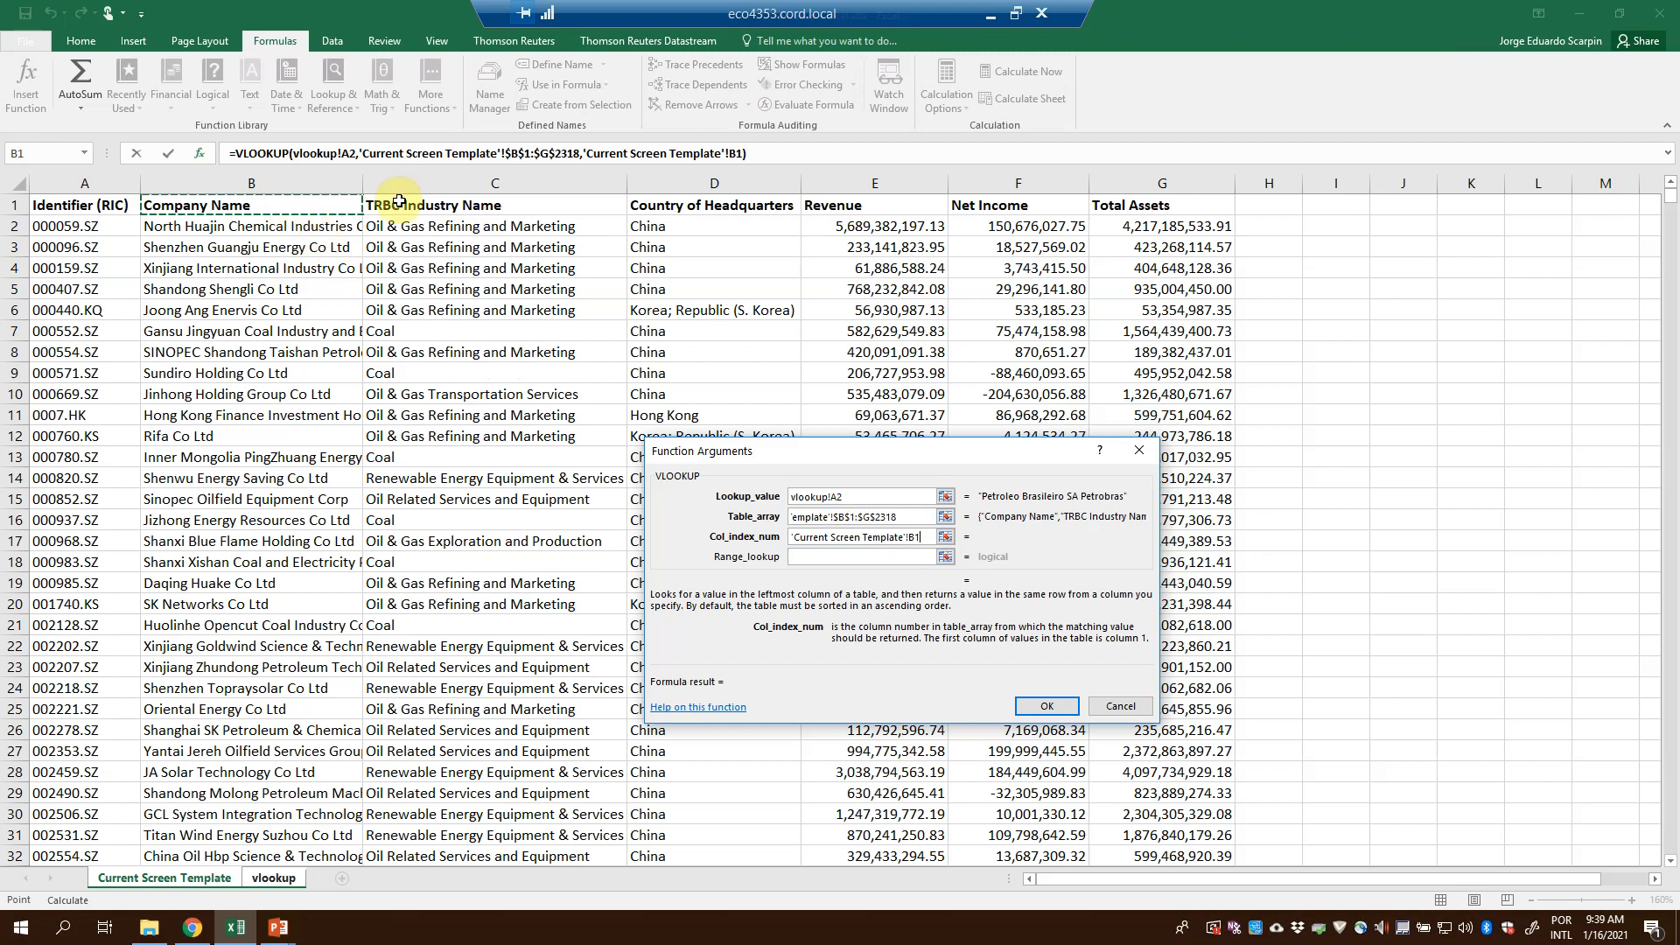
key(BackSpace)
key(BackSpace)
key(BackSpace)
key(BackSpace)
key(BackSpace)
key(BackSpace)
key(BackSpace)
key(BackSpace)
key(BackSpace)
key(BackSpace)
key(BackSpace)
key(BackSpace)
key(BackSpace)
key(BackSpace)
key(BackSpace)
key(BackSpace)
key(BackSpace)
key(BackSpace)
key(BackSpace)
key(BackSpace)
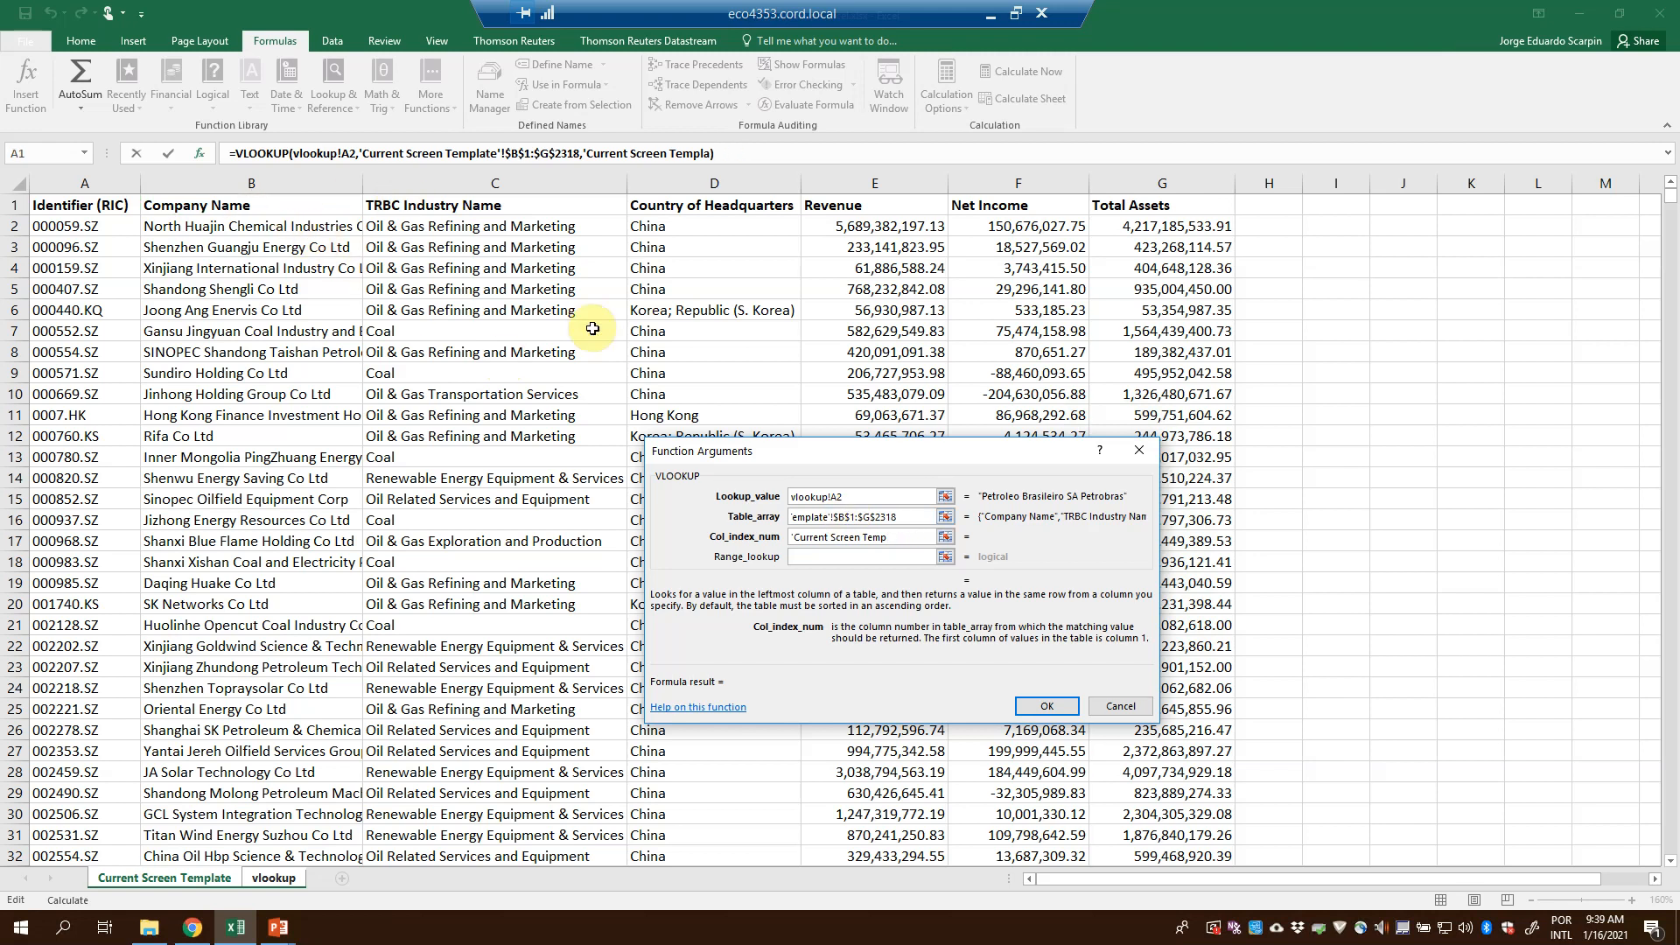
key(BackSpace)
key(BackSpace)
key(BackSpace)
key(BackSpace)
key(BackSpace)
text(2)
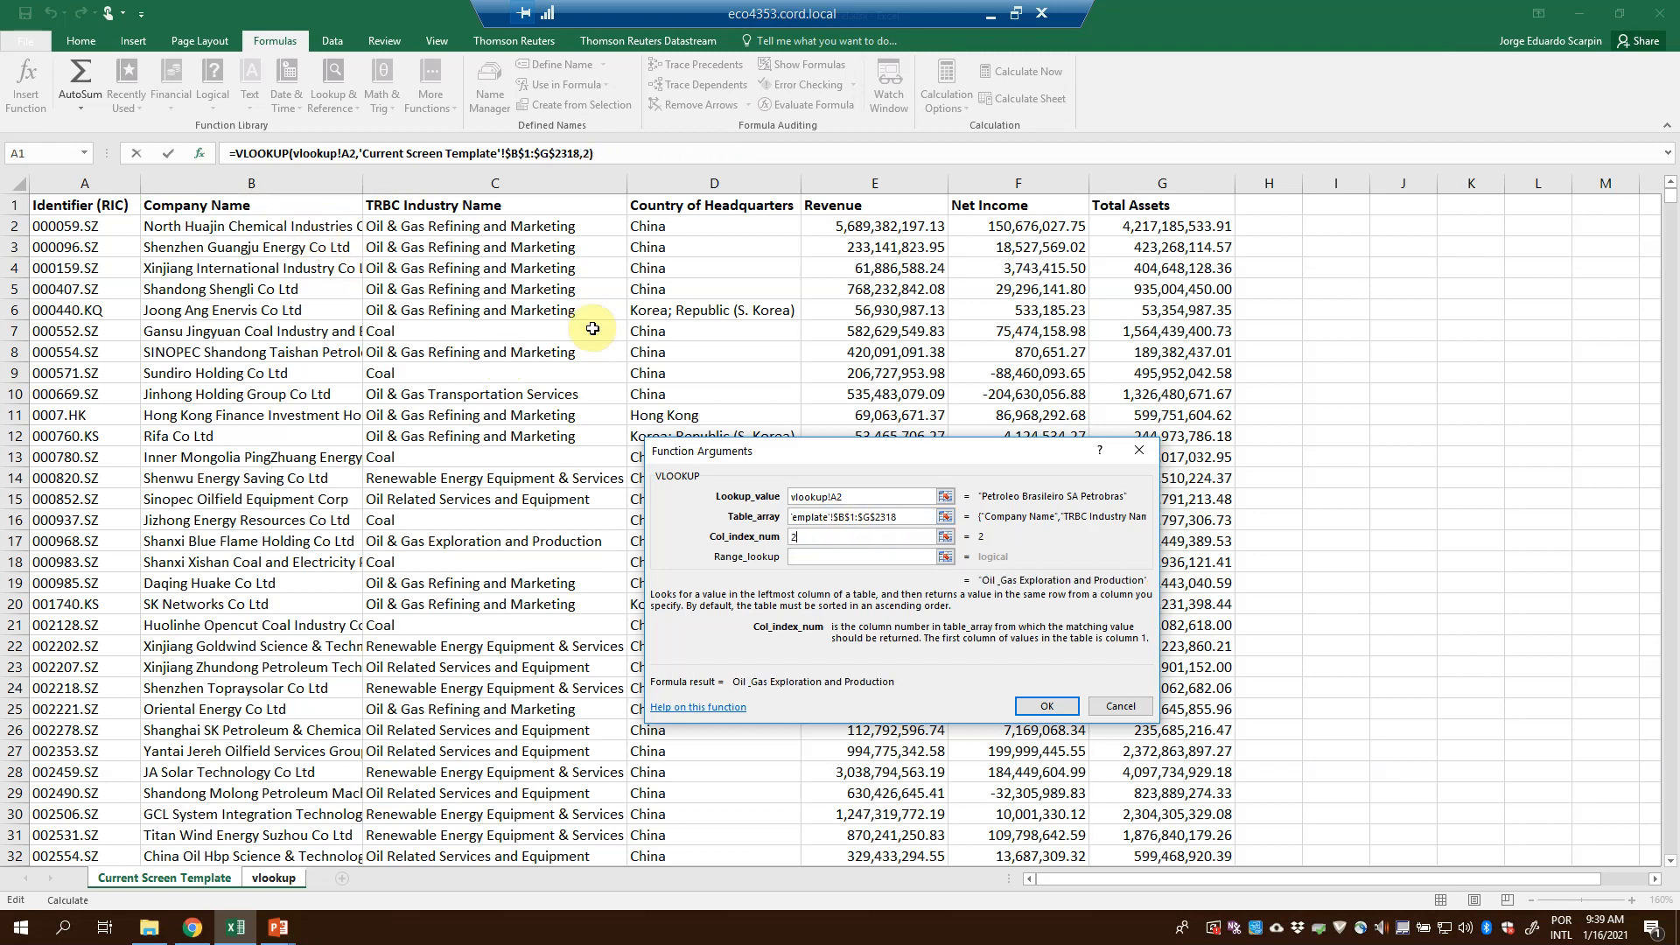
Set the range lookup to false for an exact match and complete the VLOOKUP formula in B2
click(819, 553)
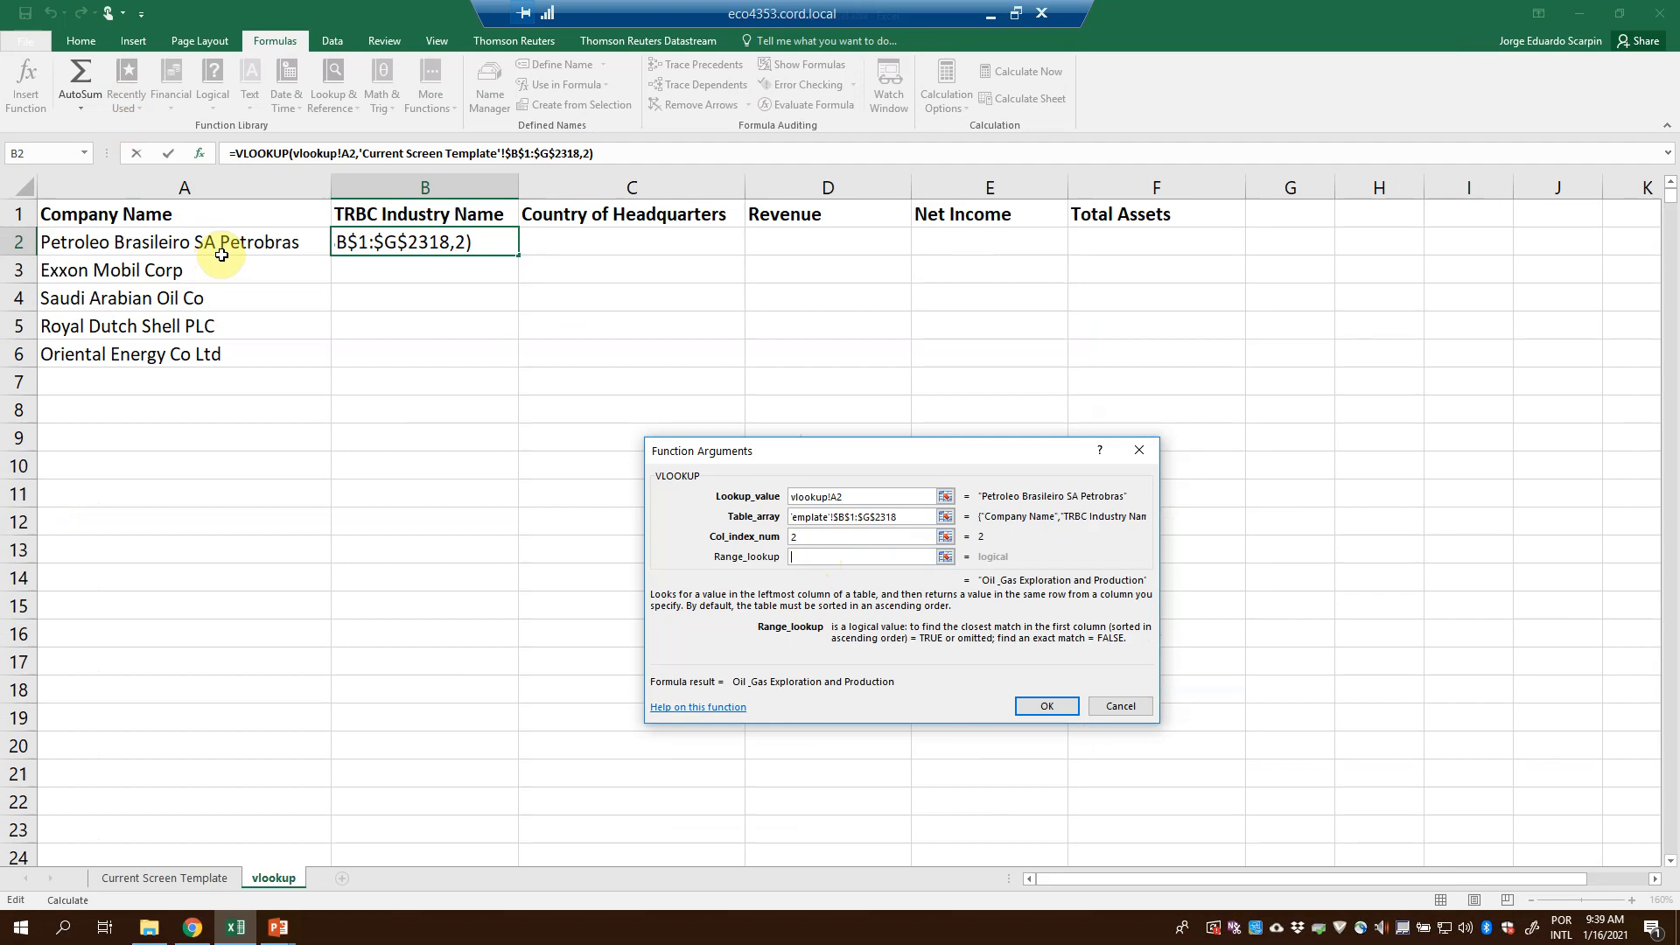
click(180, 879)
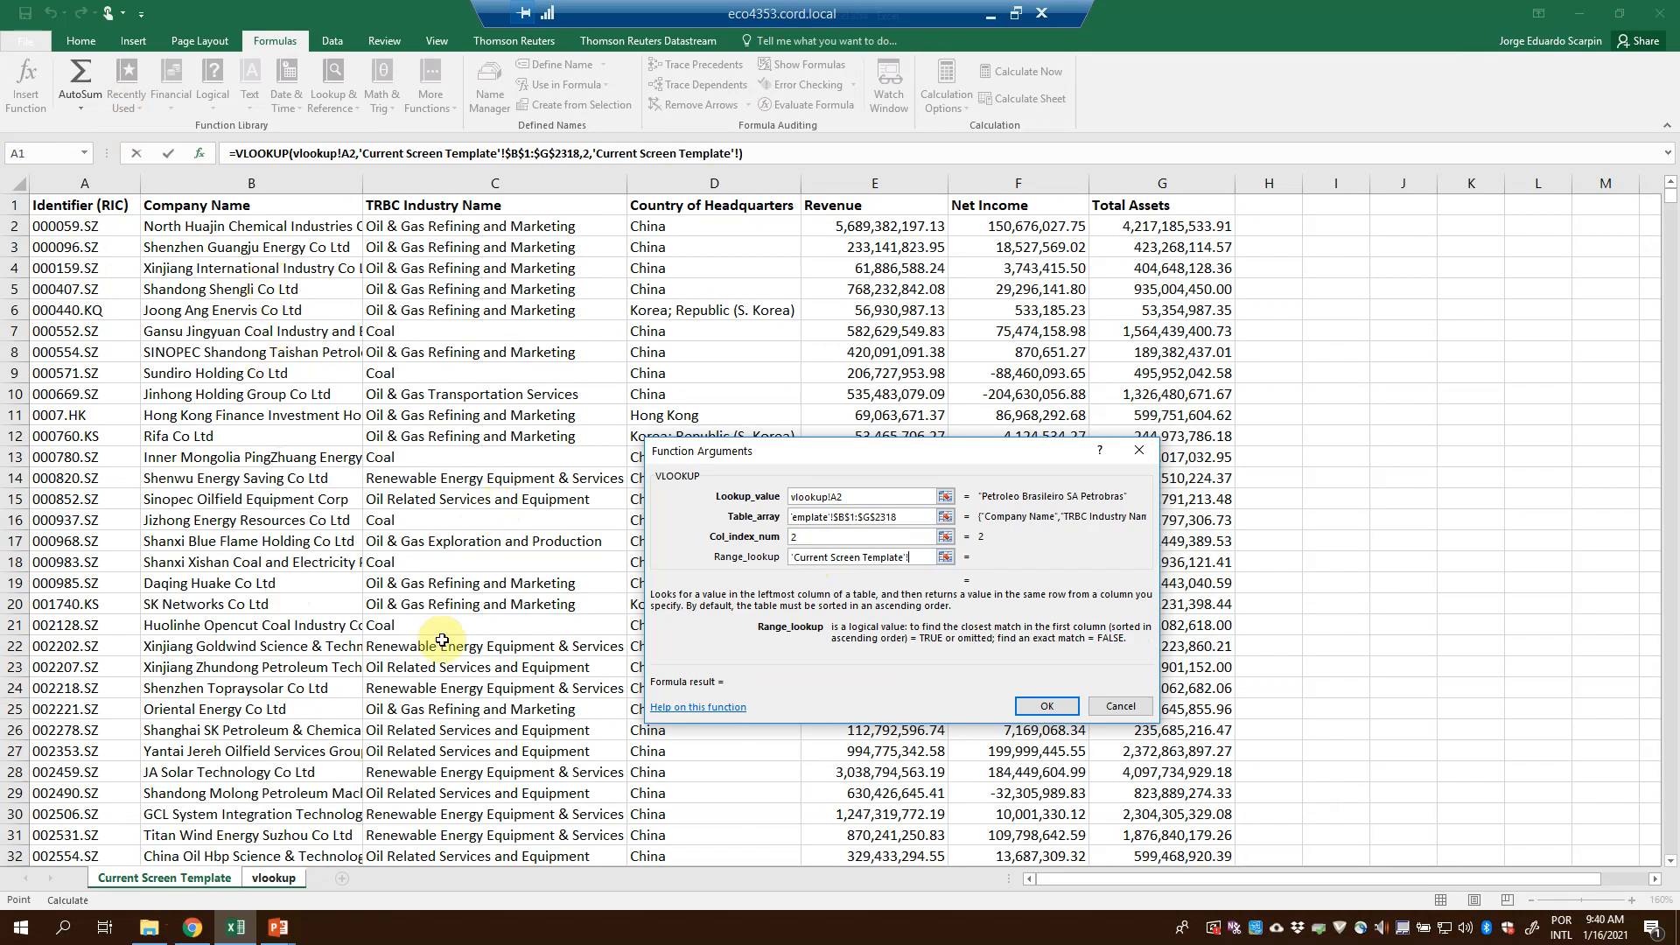
click(273, 881)
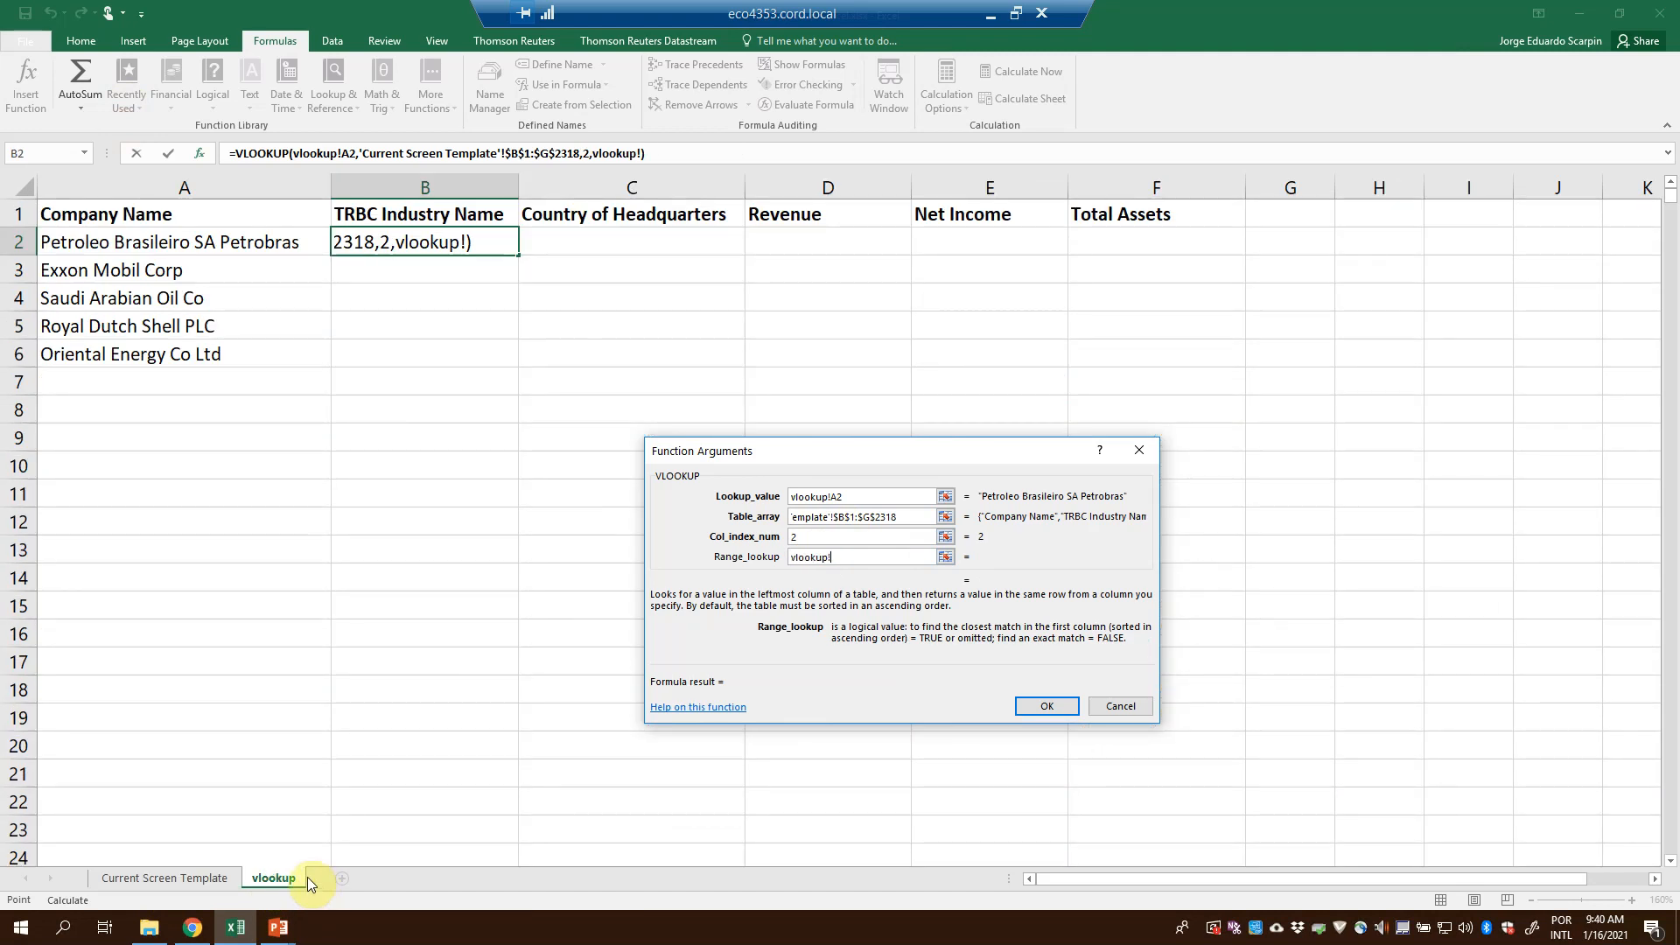
key(BackSpace)
key(BackSpace)
key(BackSpace)
key(BackSpace)
key(BackSpace)
key(BackSpace)
key(BackSpace)
key(BackSpace)
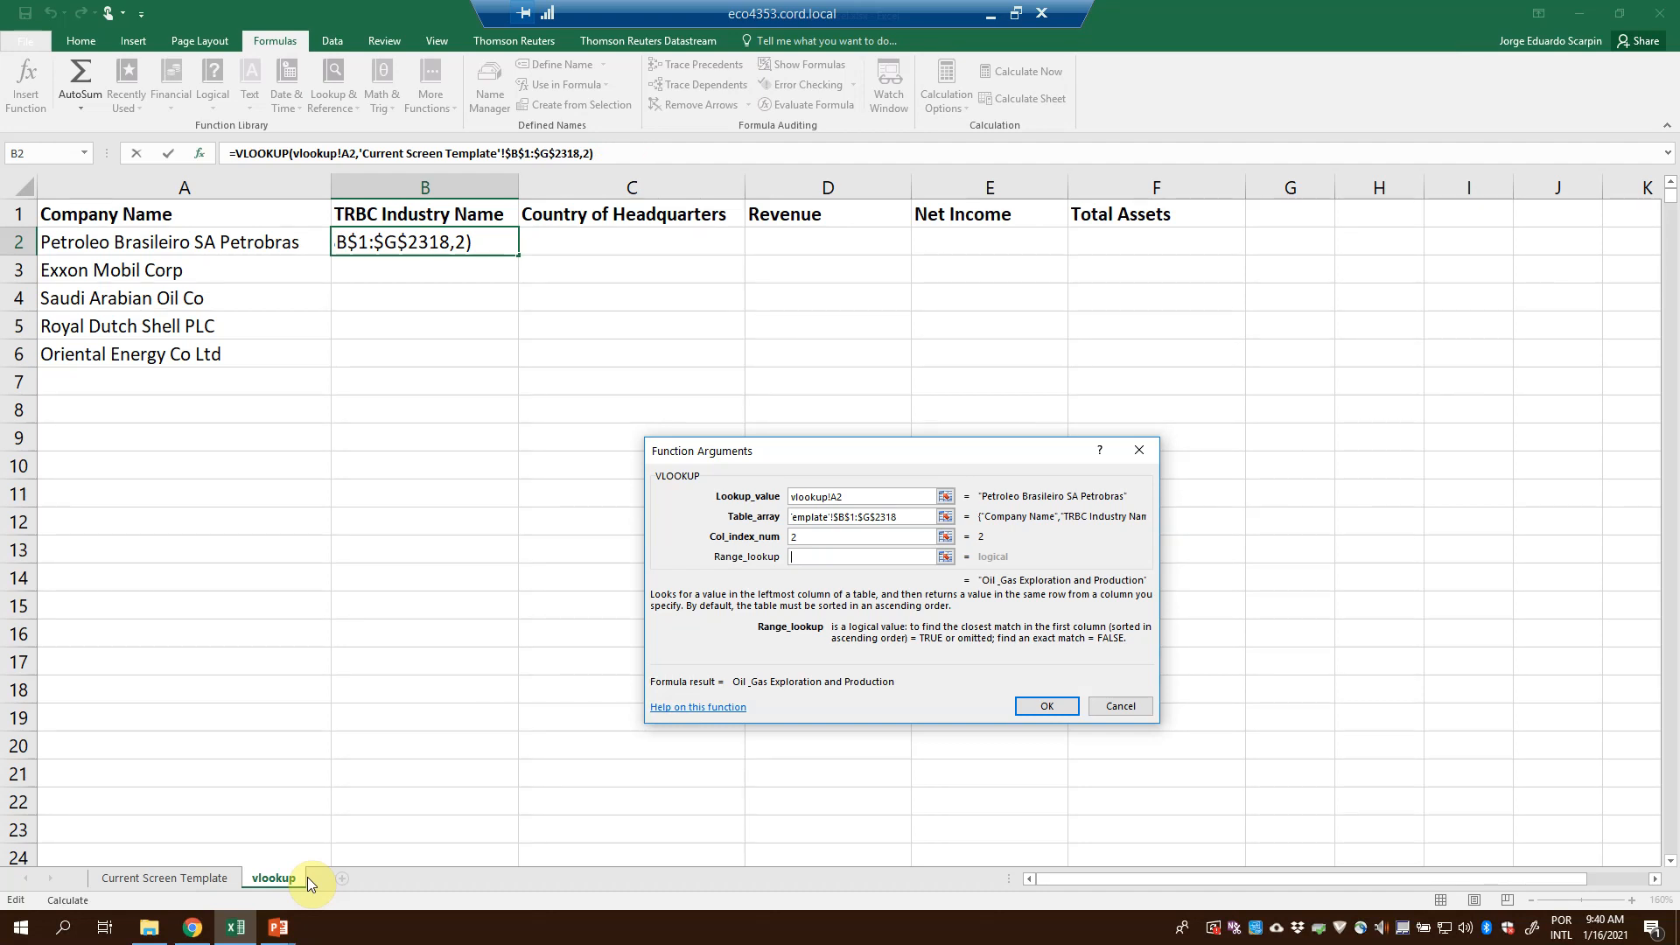
text(false)
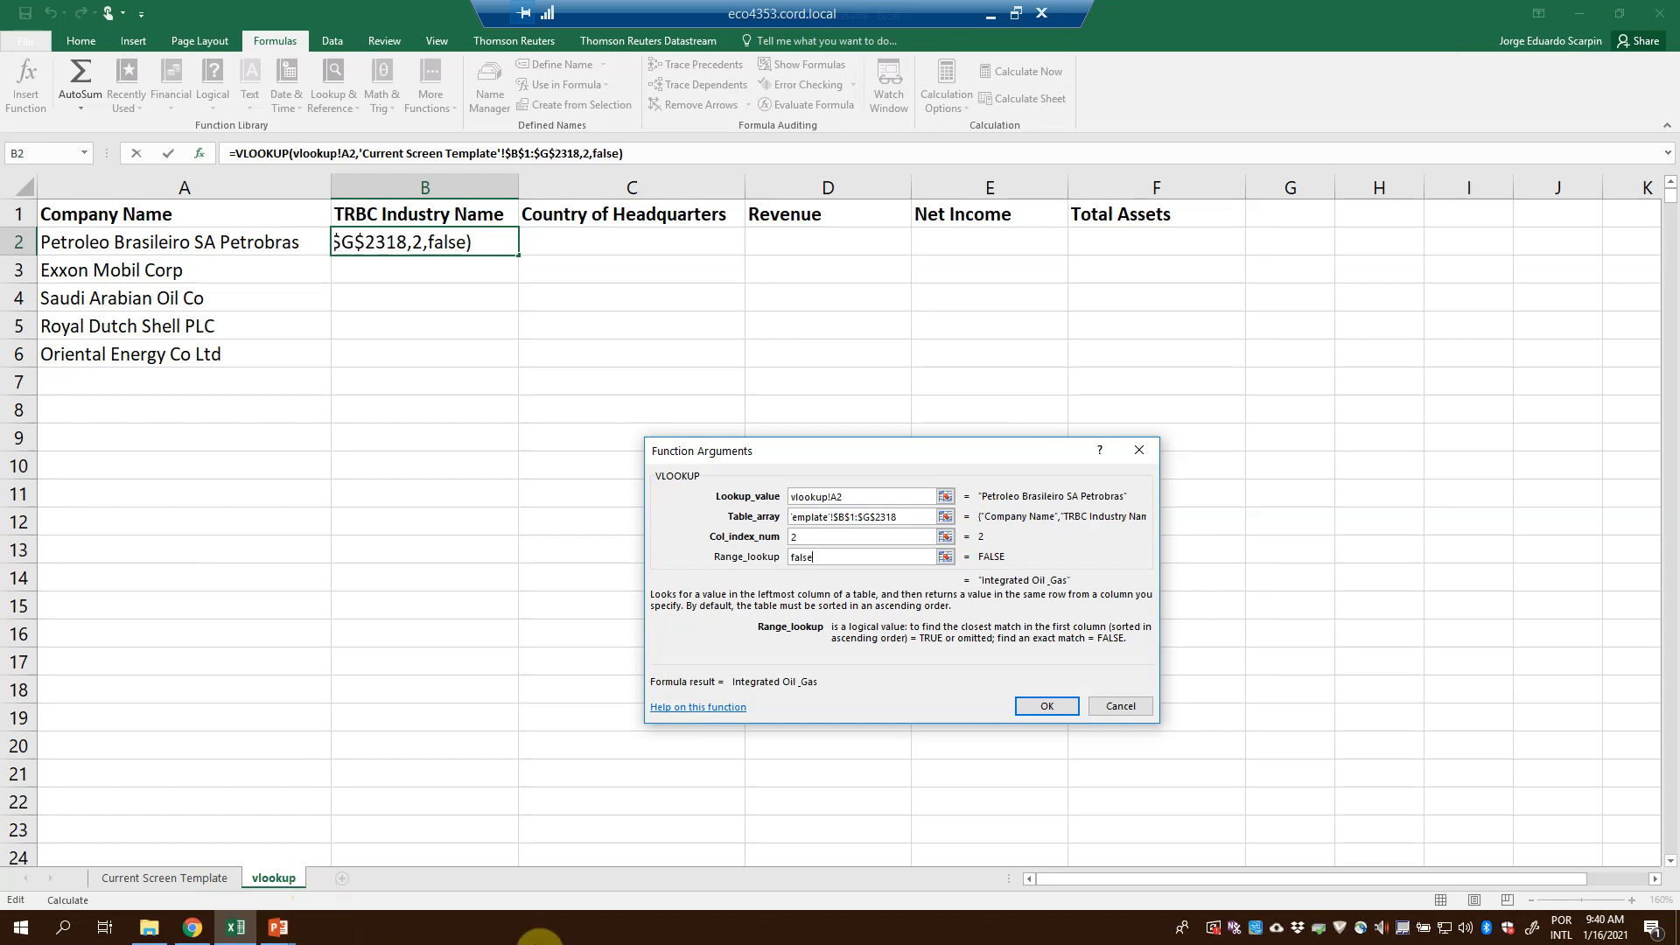
click(1049, 706)
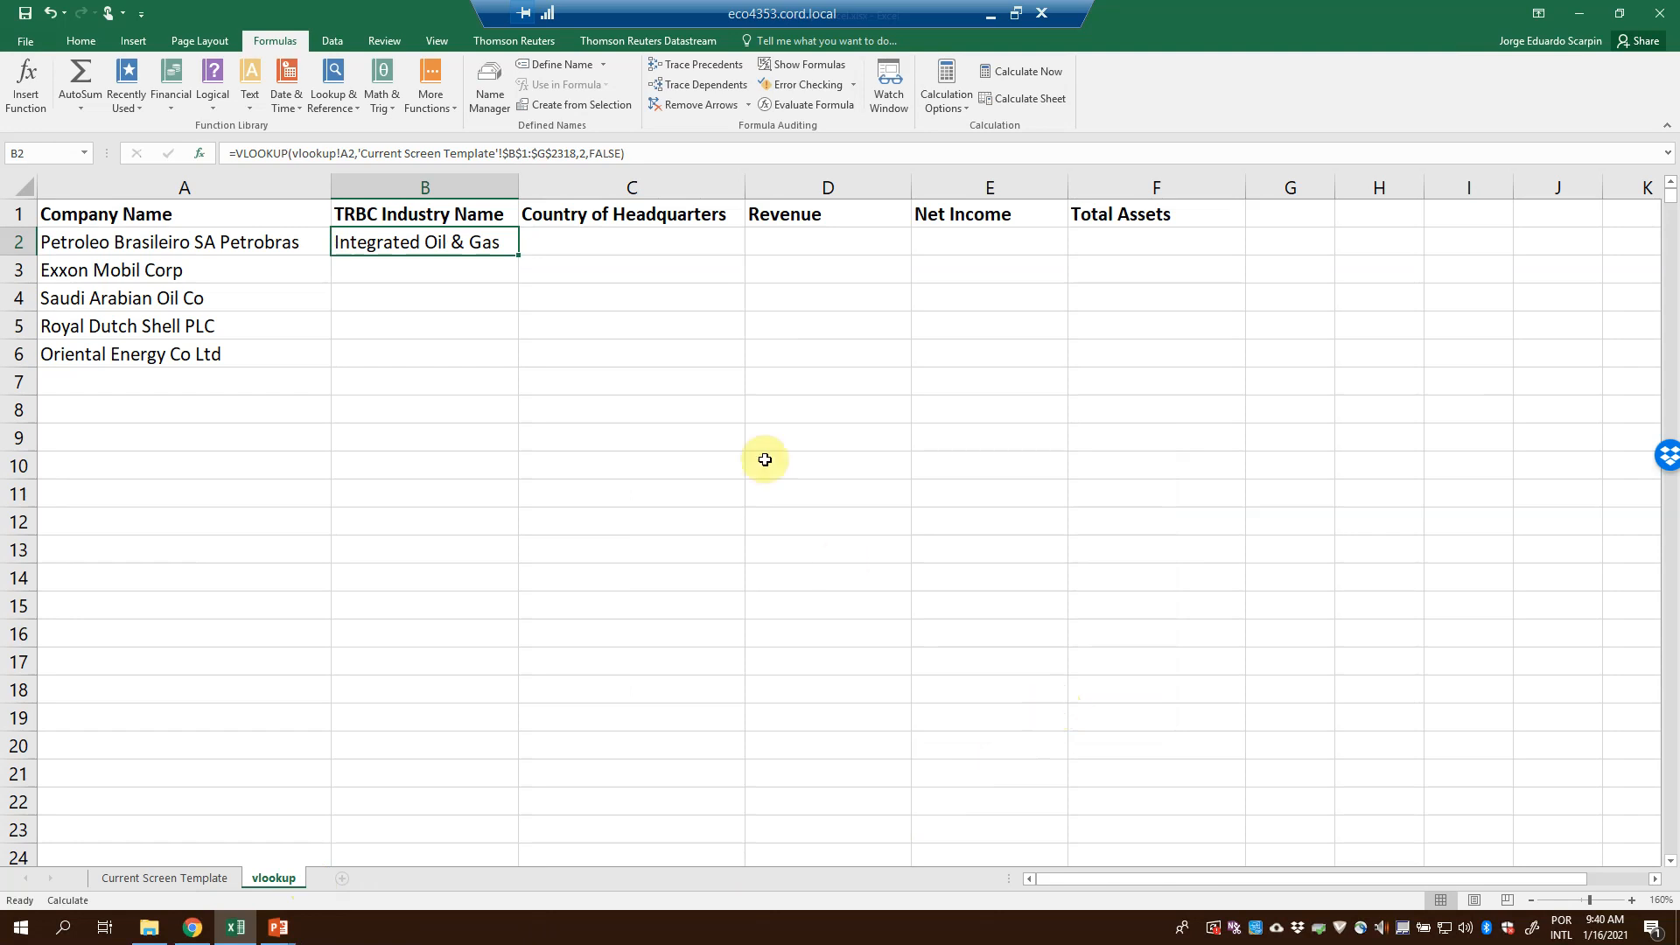
Insert the most recently used VLOOKUP function in C2, under Country of Headquarters, with A2 as the lookup value
click(664, 242)
click(28, 78)
click(905, 512)
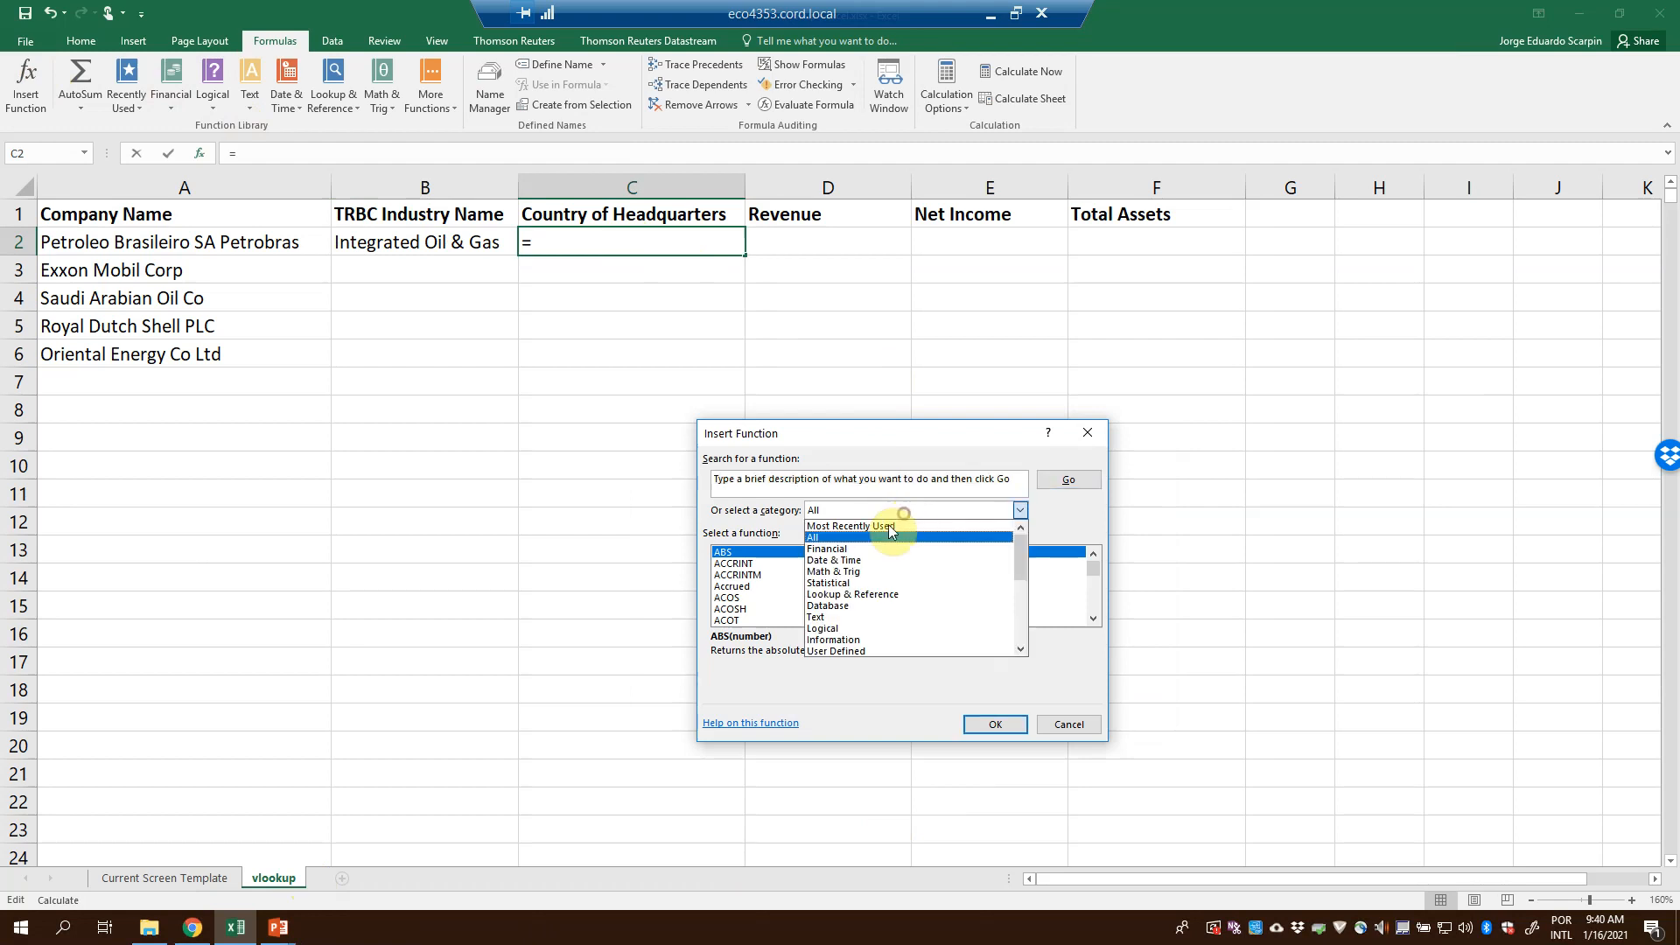
click(869, 523)
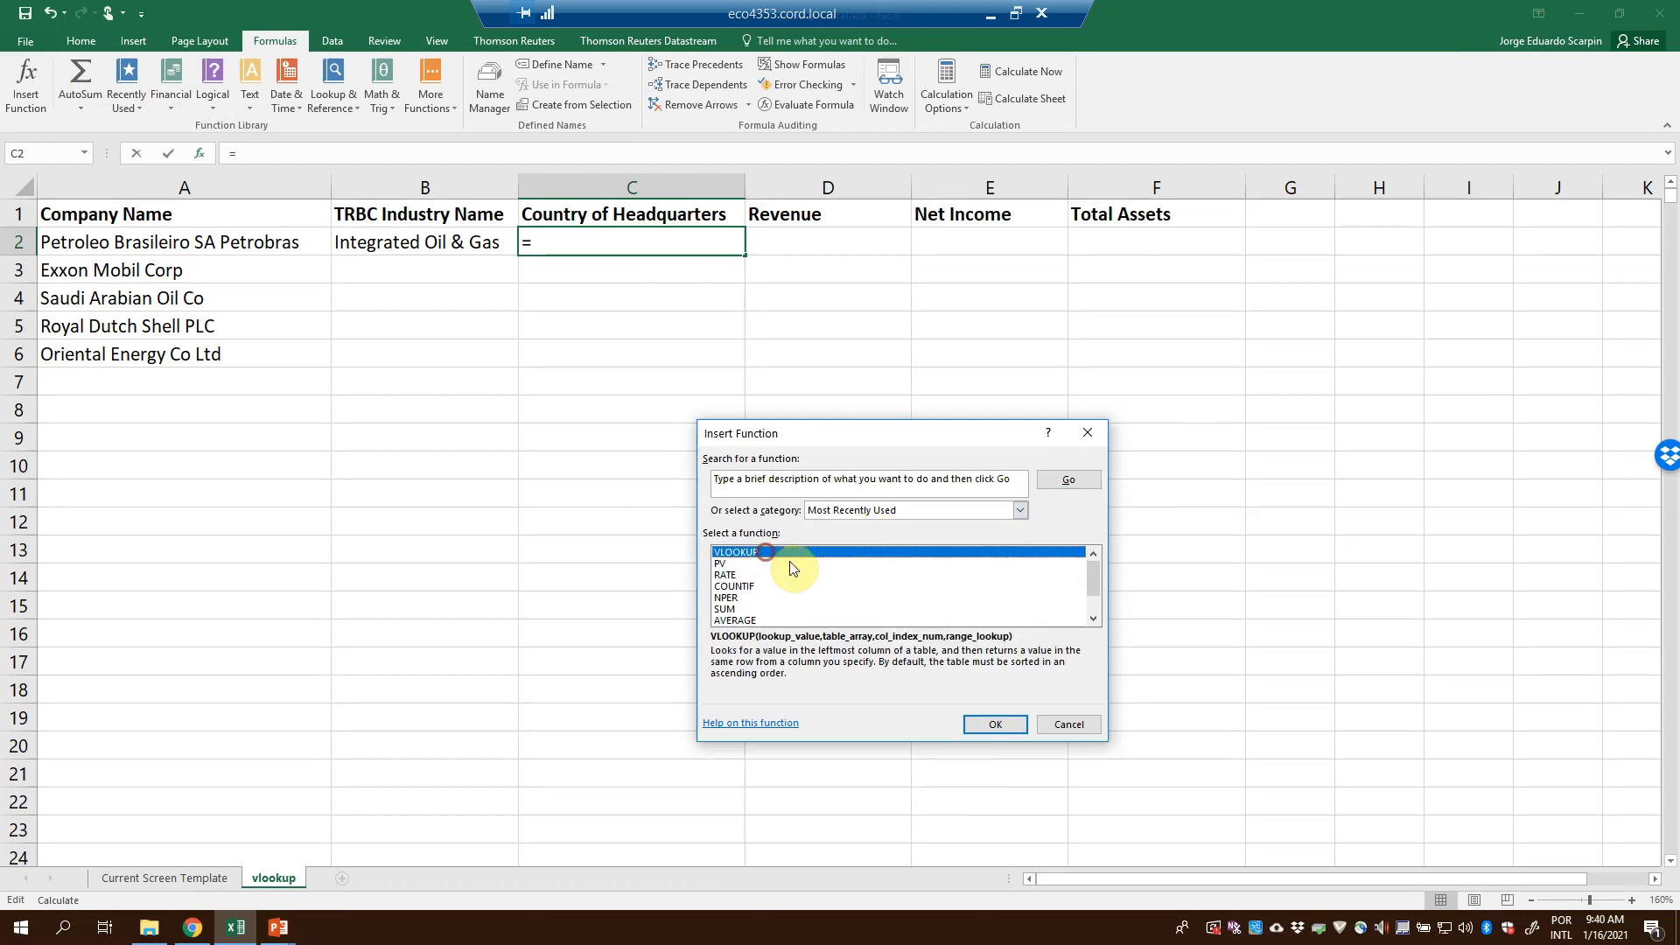
click(1007, 724)
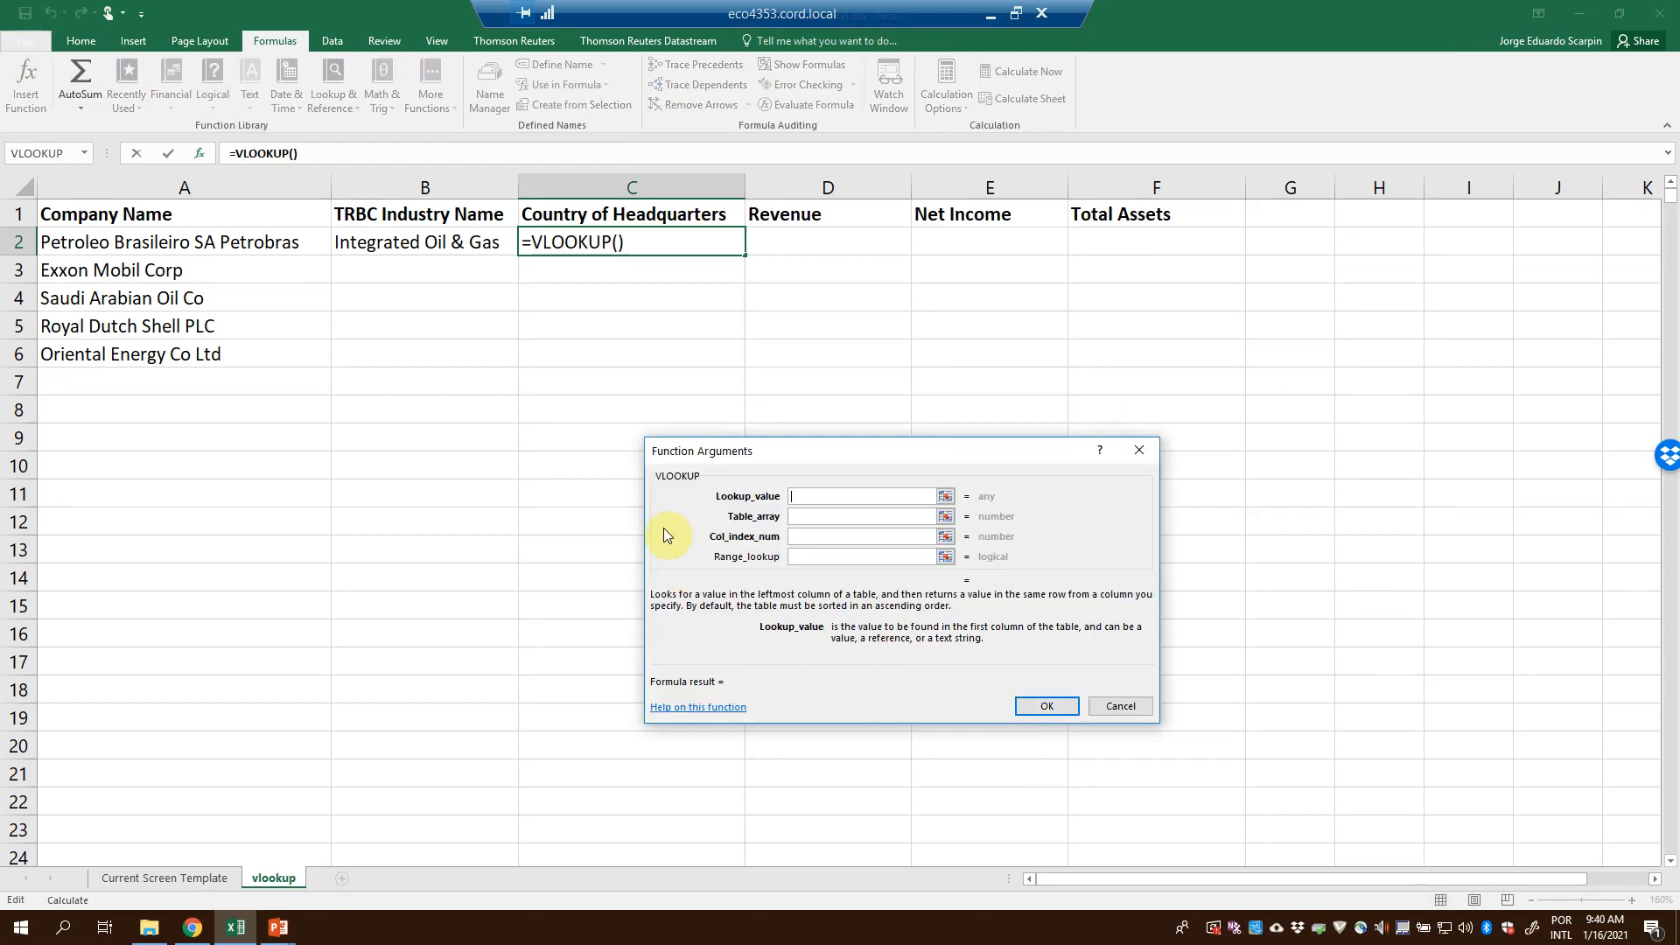
click(191, 254)
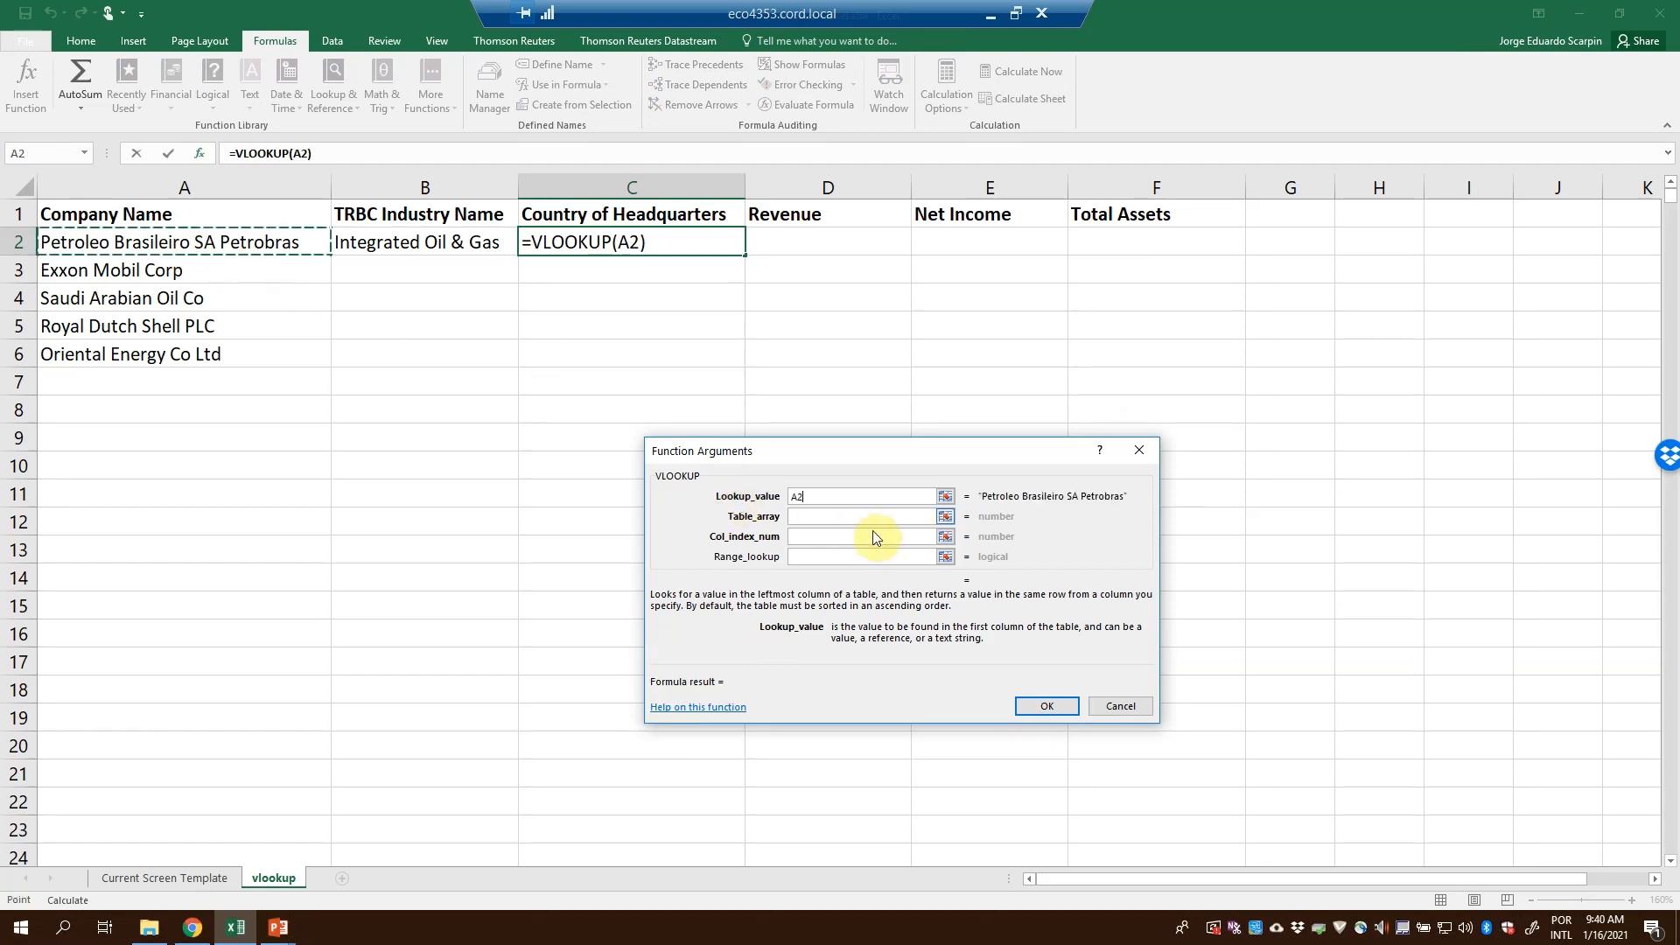
Set the table array of the C2 formula to the absolute range $B$1:$G$2318 on the Current Screen Template sheet
key(Tab)
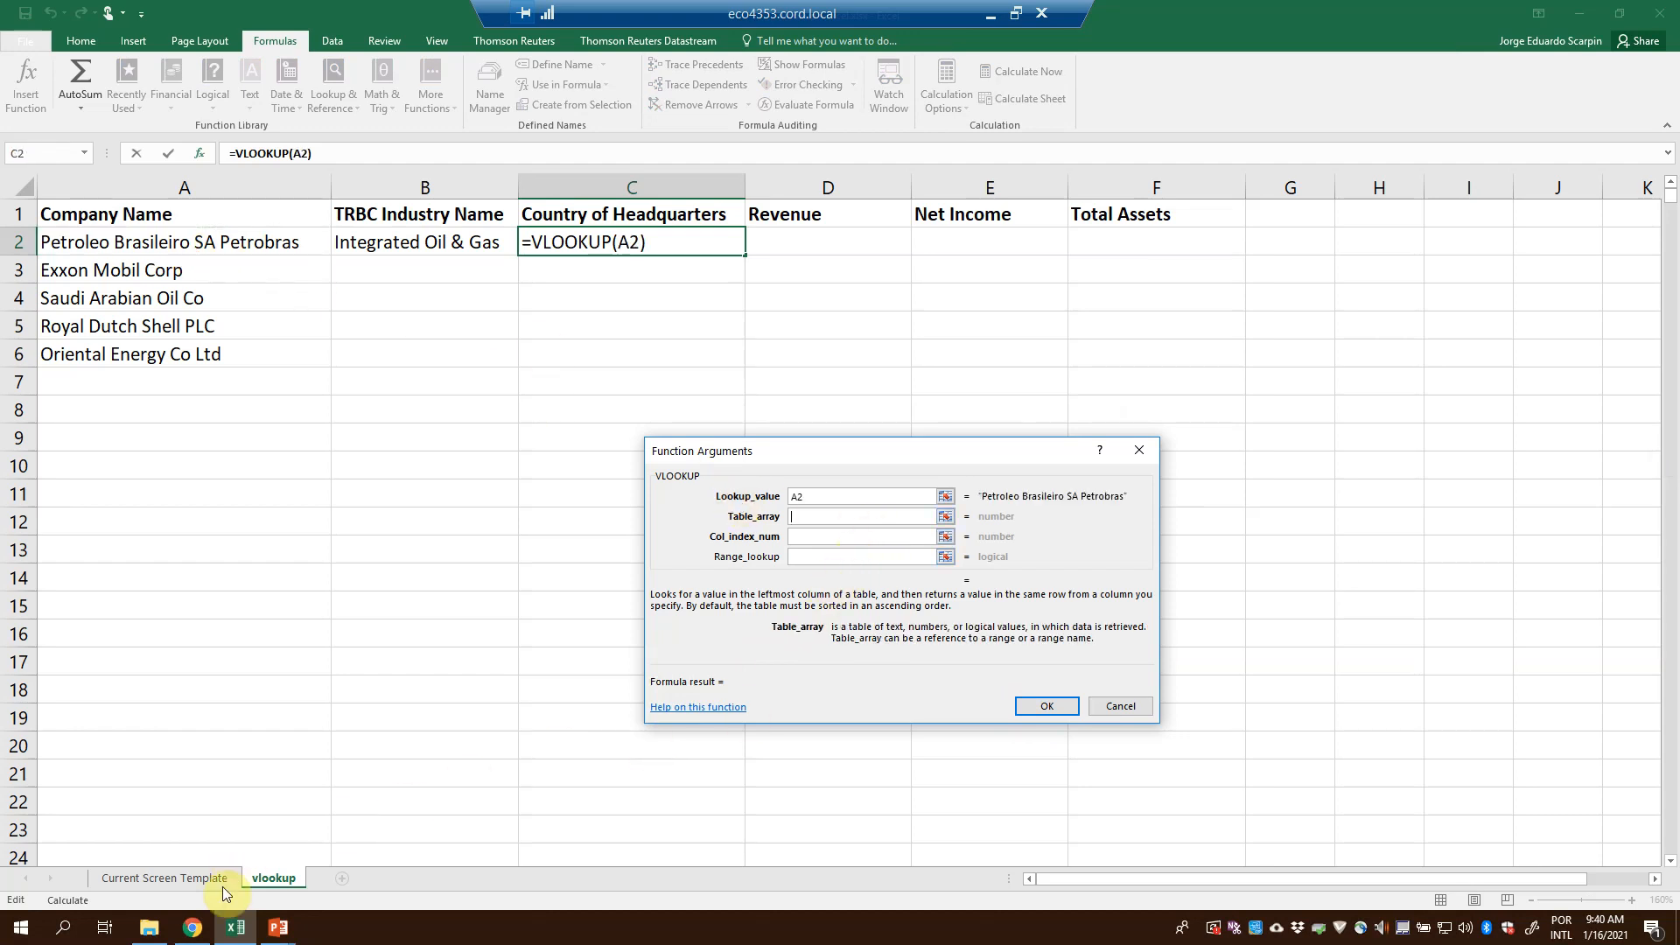
click(193, 879)
click(264, 205)
key(shift+Right)
key(shift+Right)
key(shift+Right)
key(shift+Right)
key(shift+Right)
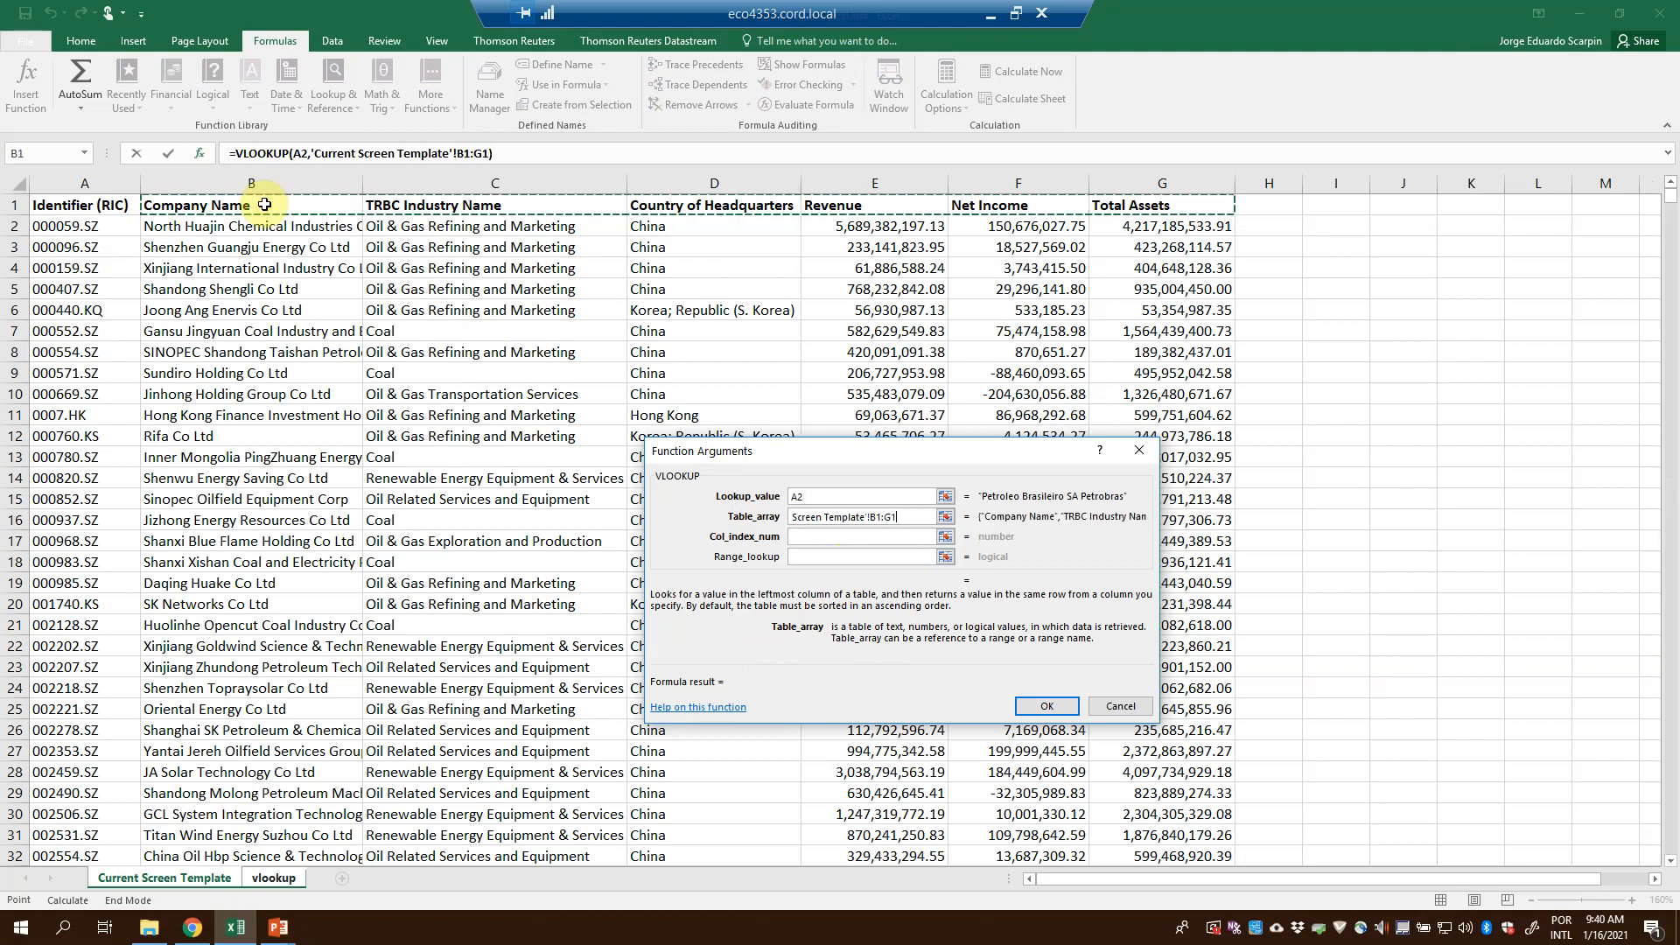
key(ctrl+shift+Down)
key(F4)
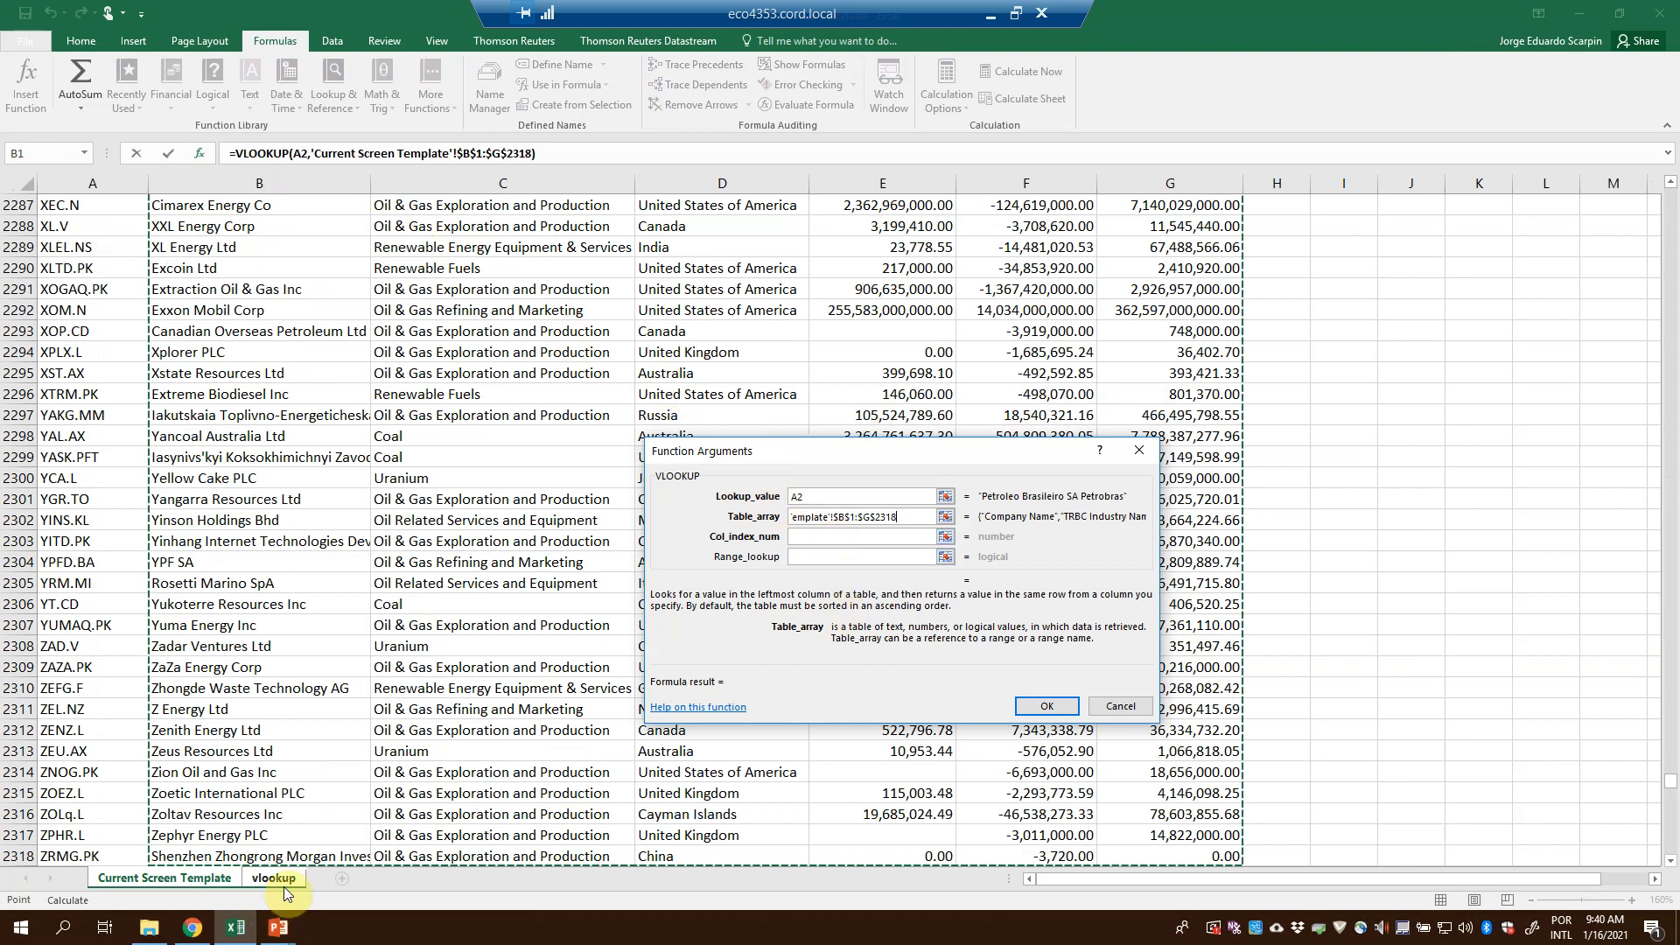
Check the column order on the Current Screen Template sheet and set the column index number to 3 for the country of headquarters
click(823, 536)
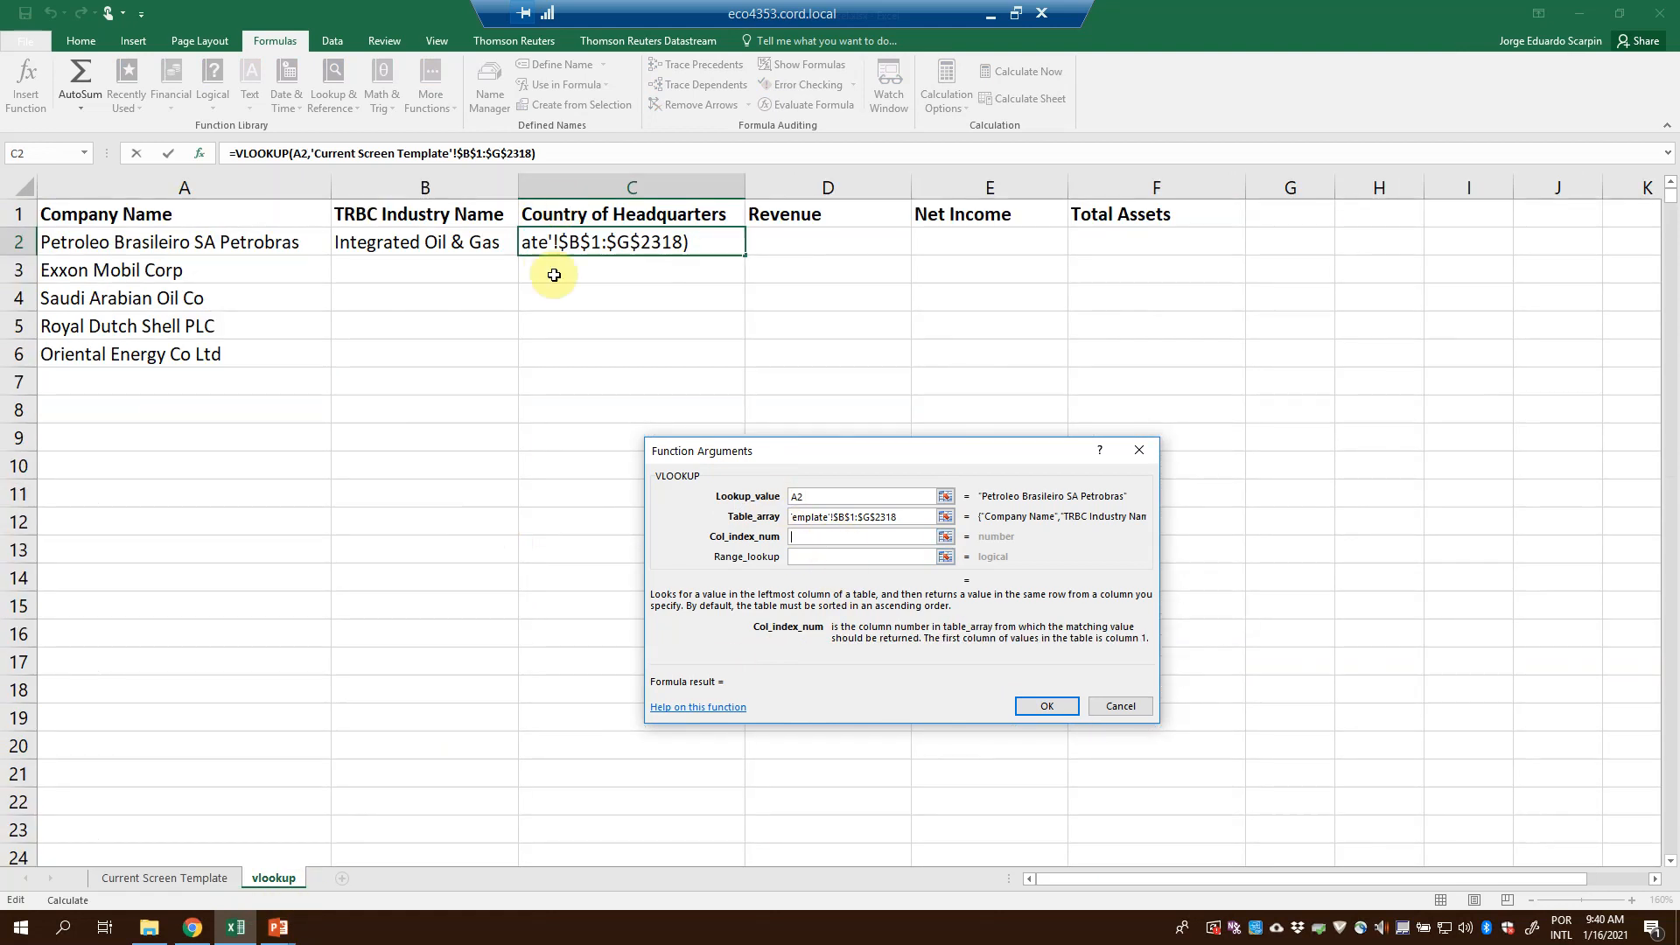
click(203, 875)
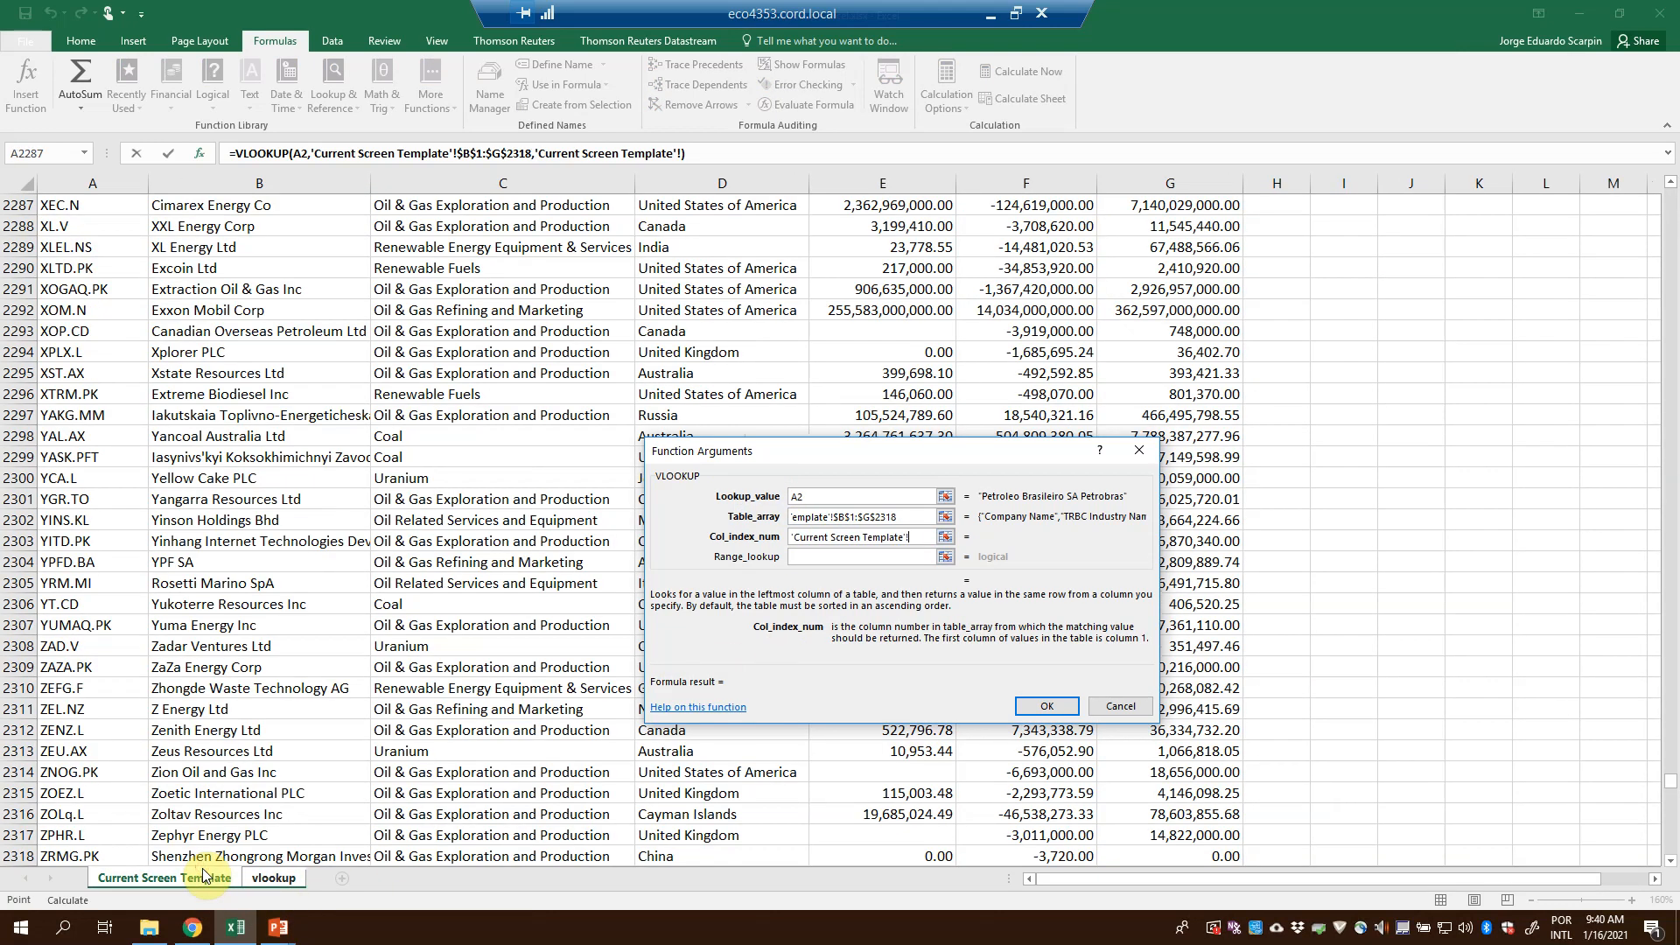
key(ctrl+Home)
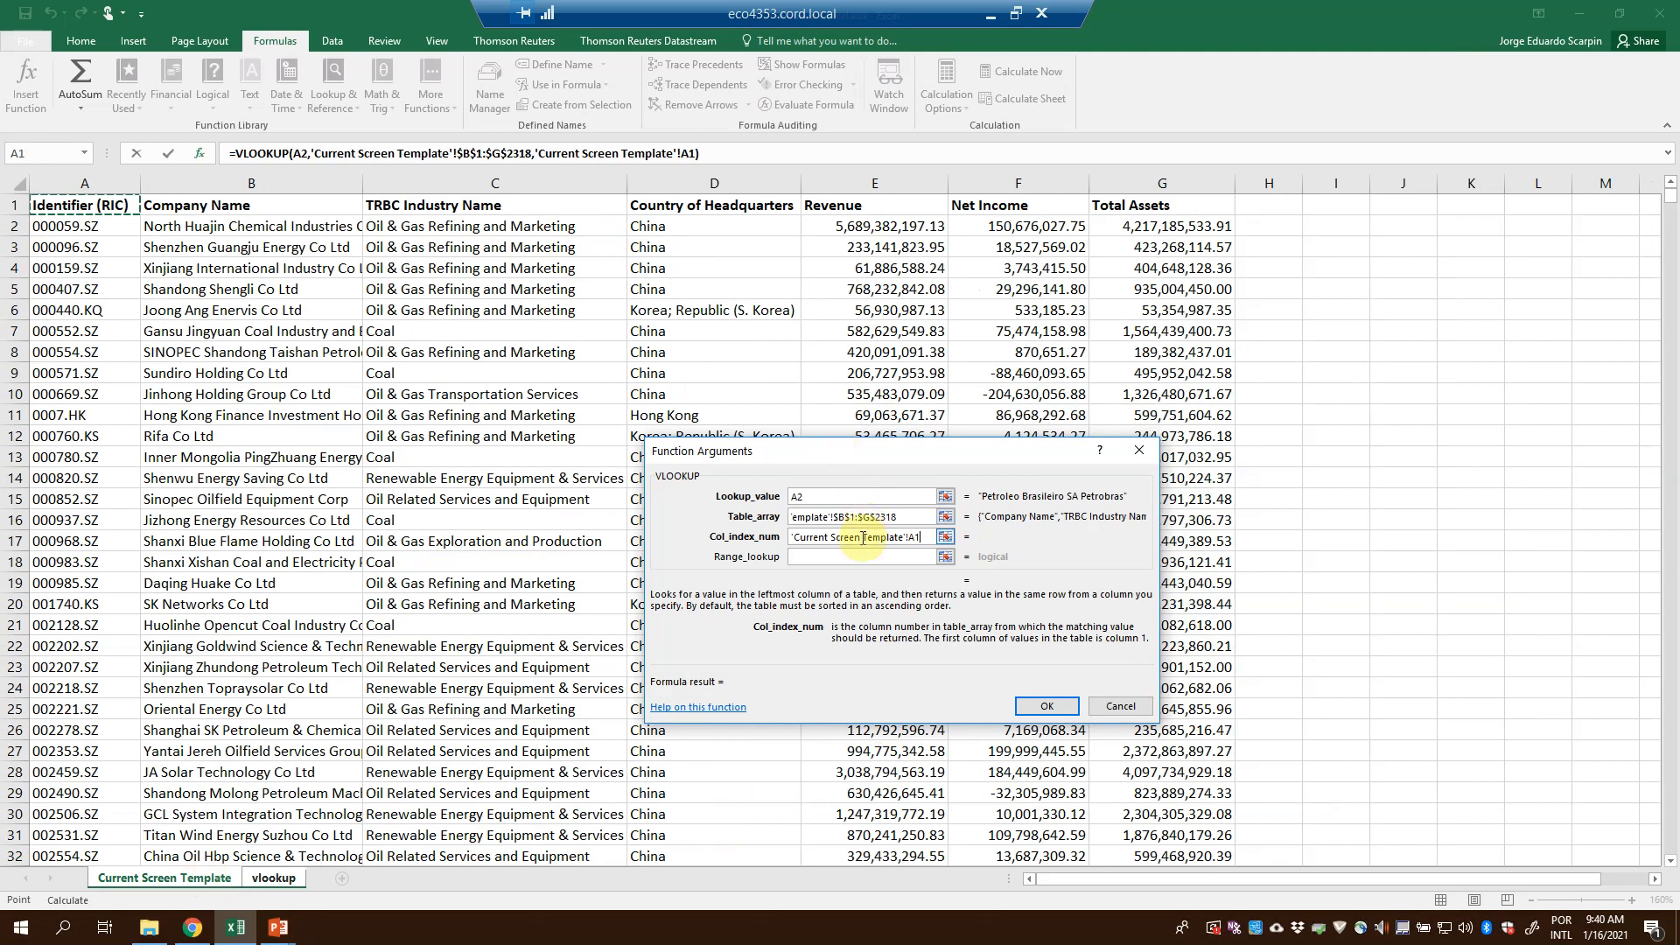
text(3)
key(ctrl+a)
text(3)
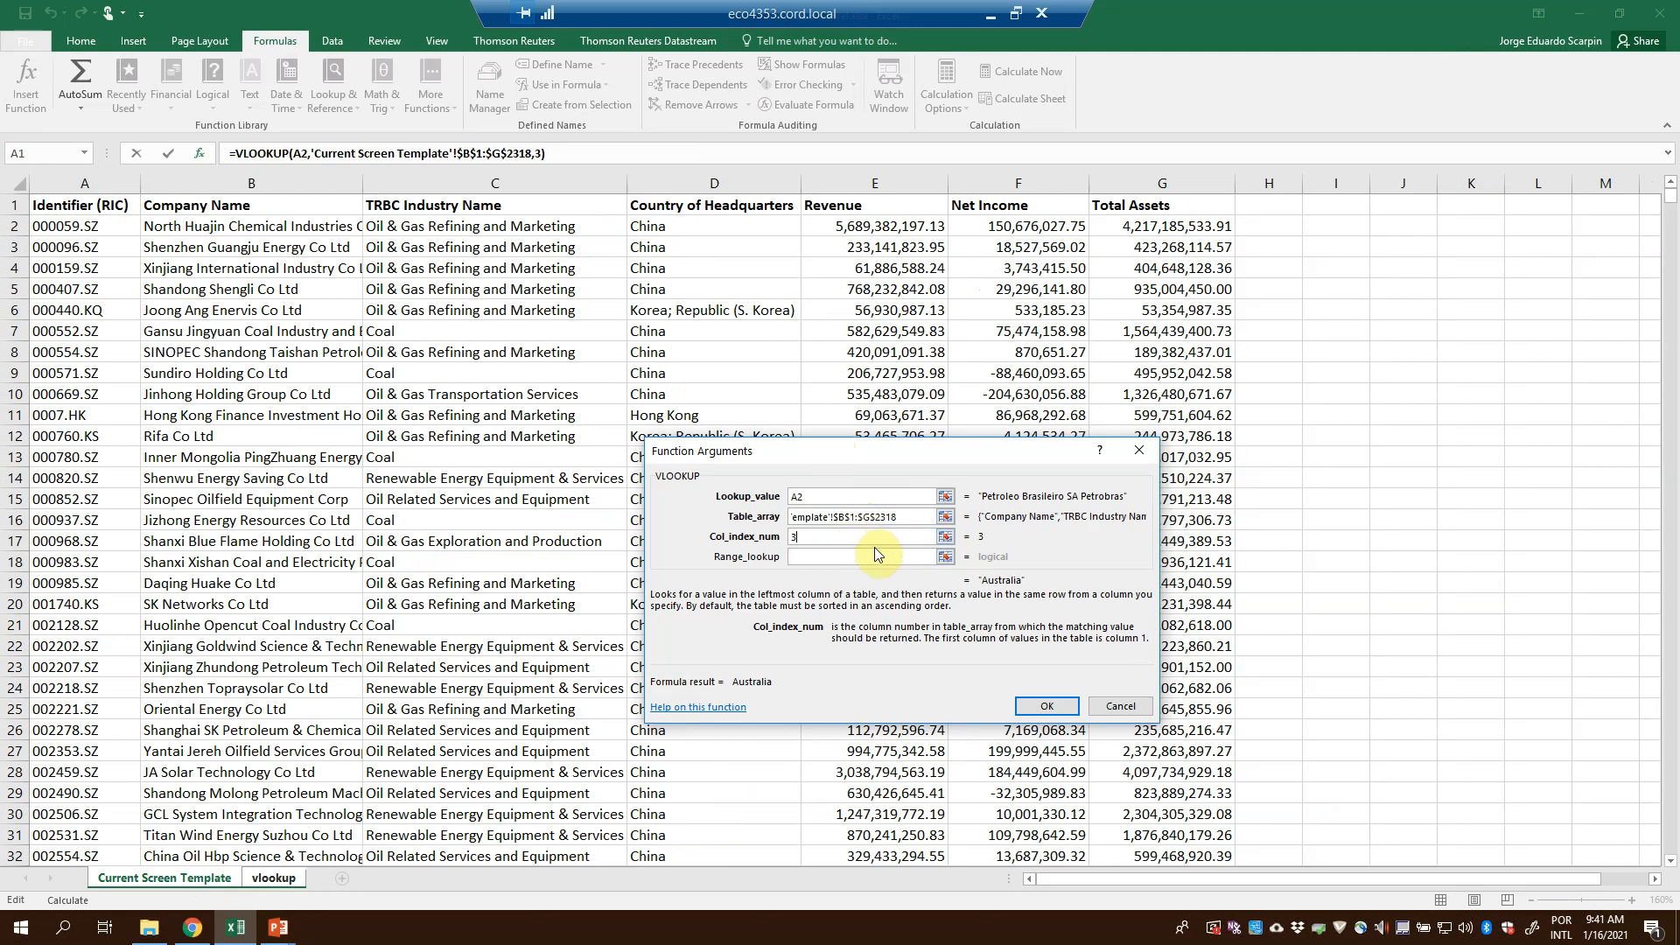
Set the range lookup to False for an exact match and complete the VLOOKUP formula in C2
click(892, 557)
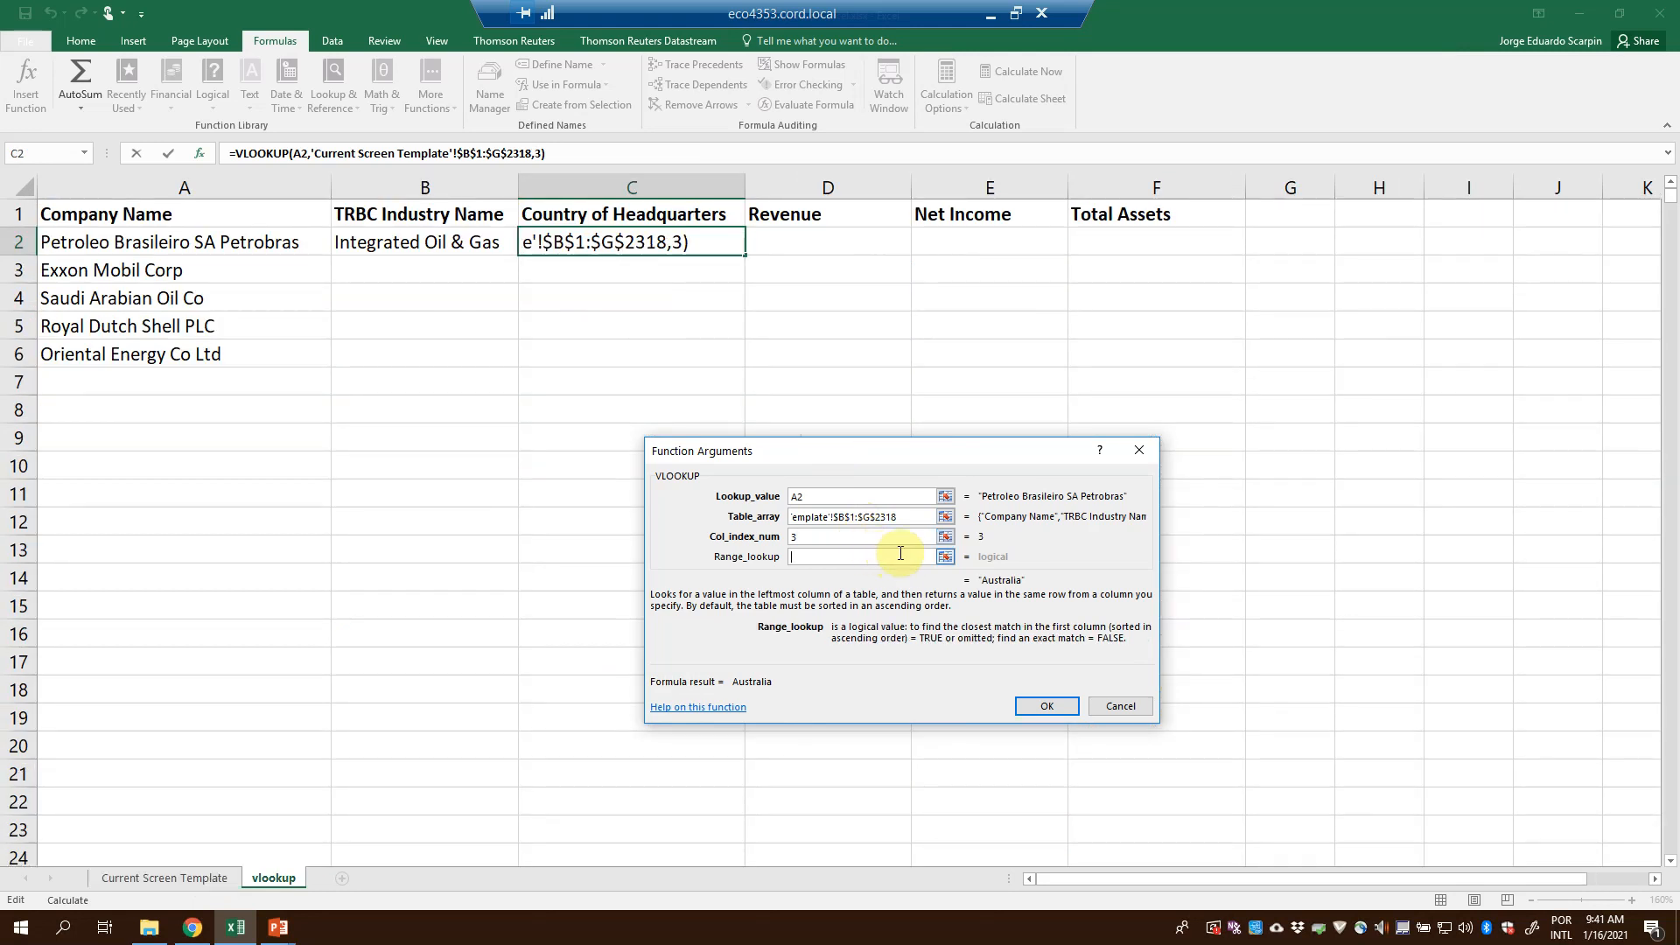
text(False)
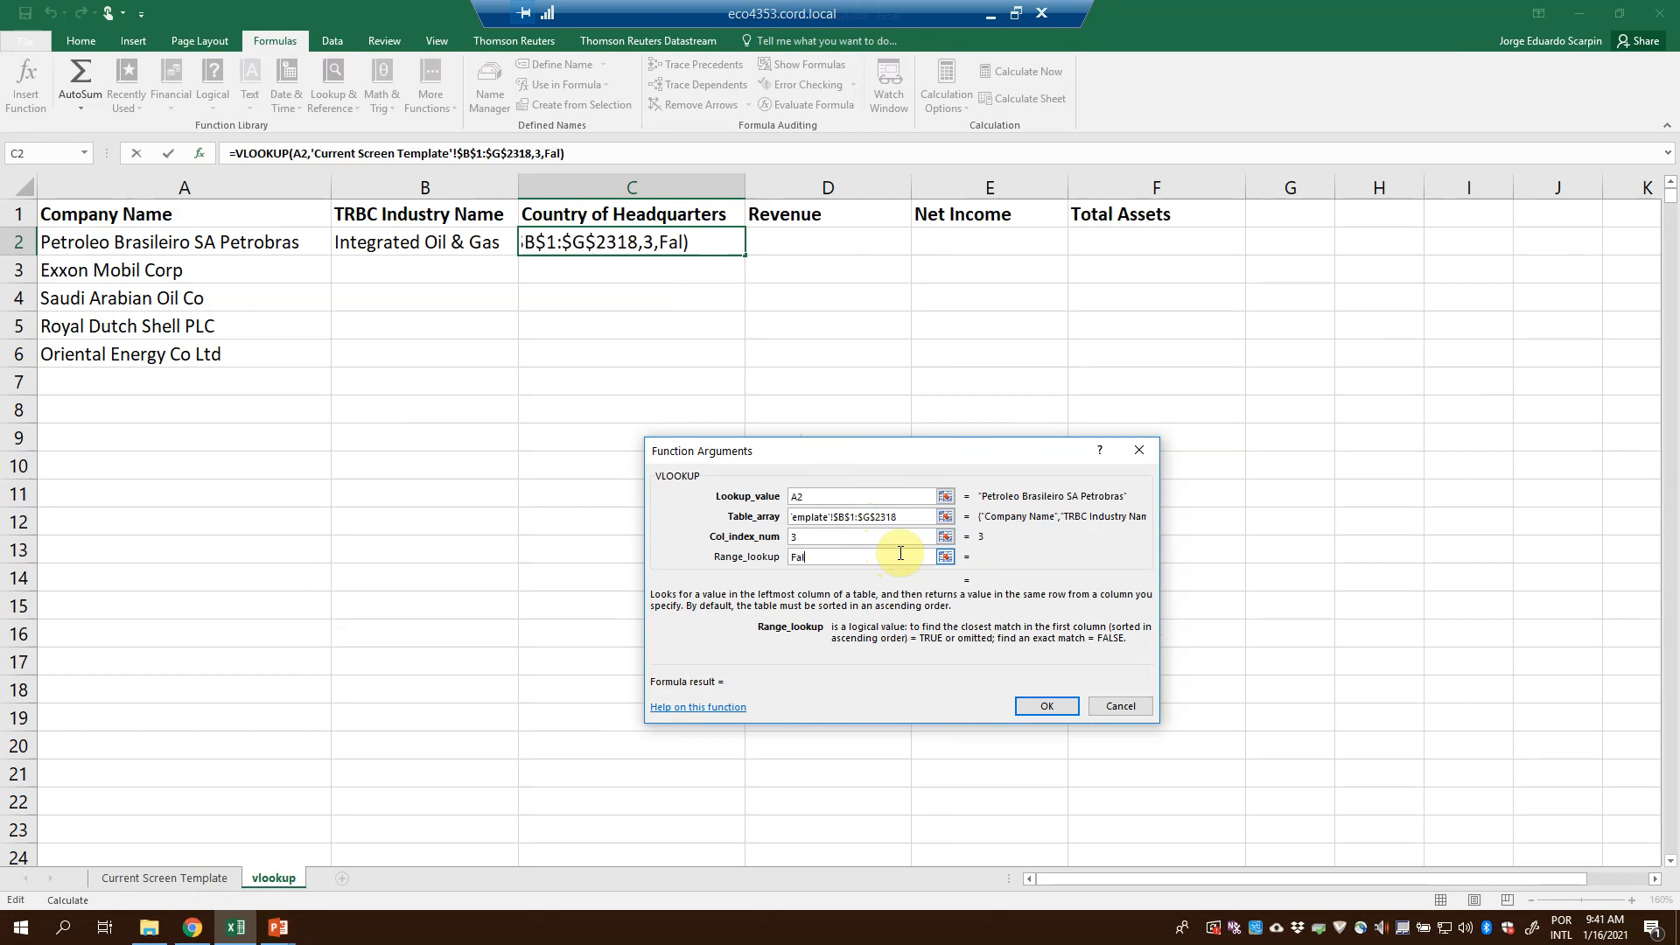
click(1048, 707)
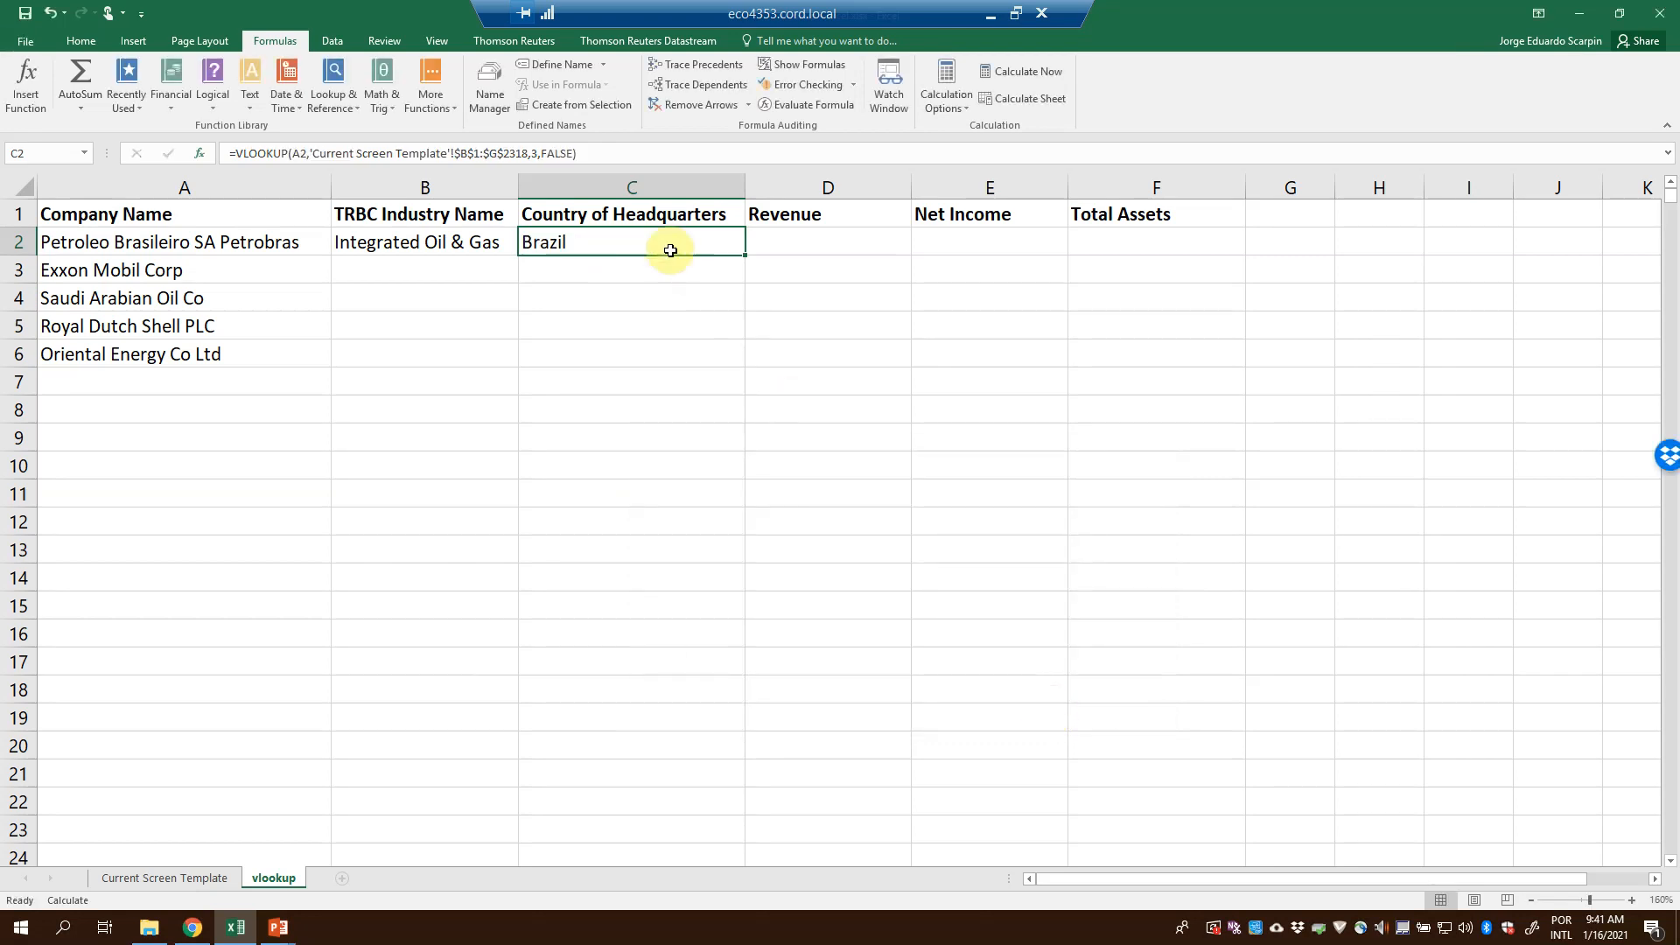
Try an approximate match in C2 by changing the formula's range lookup argument to true
click(543, 154)
key(Delete)
key(Delete)
key(Delete)
key(Delete)
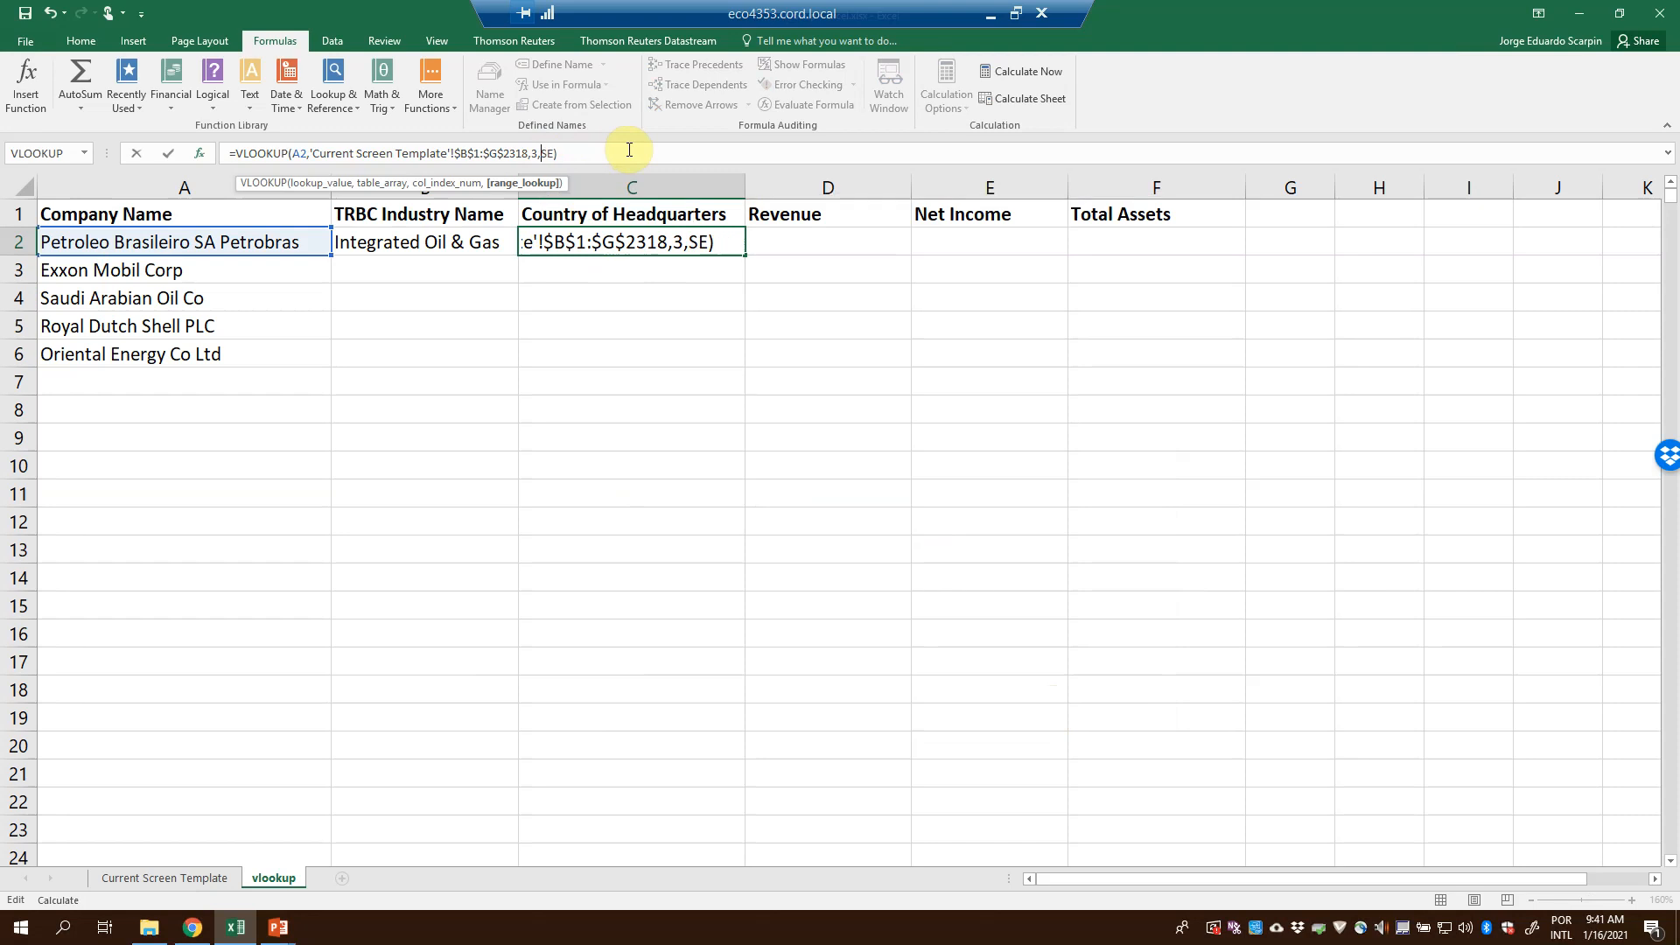
key(Delete)
text(true)
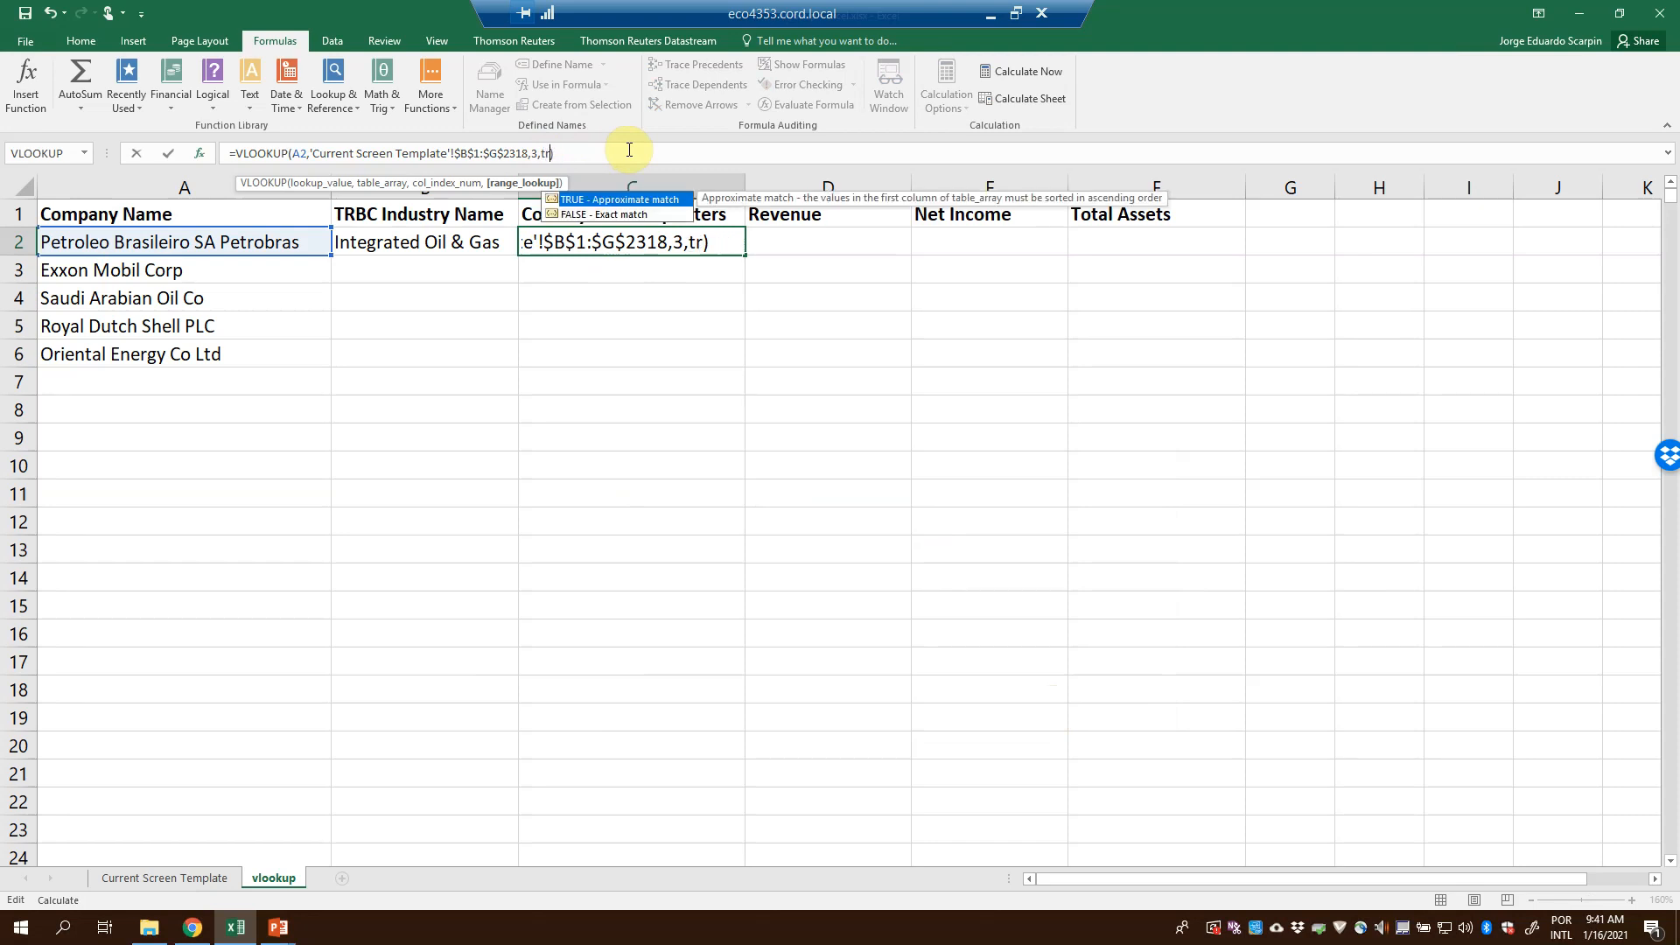
key(Return)
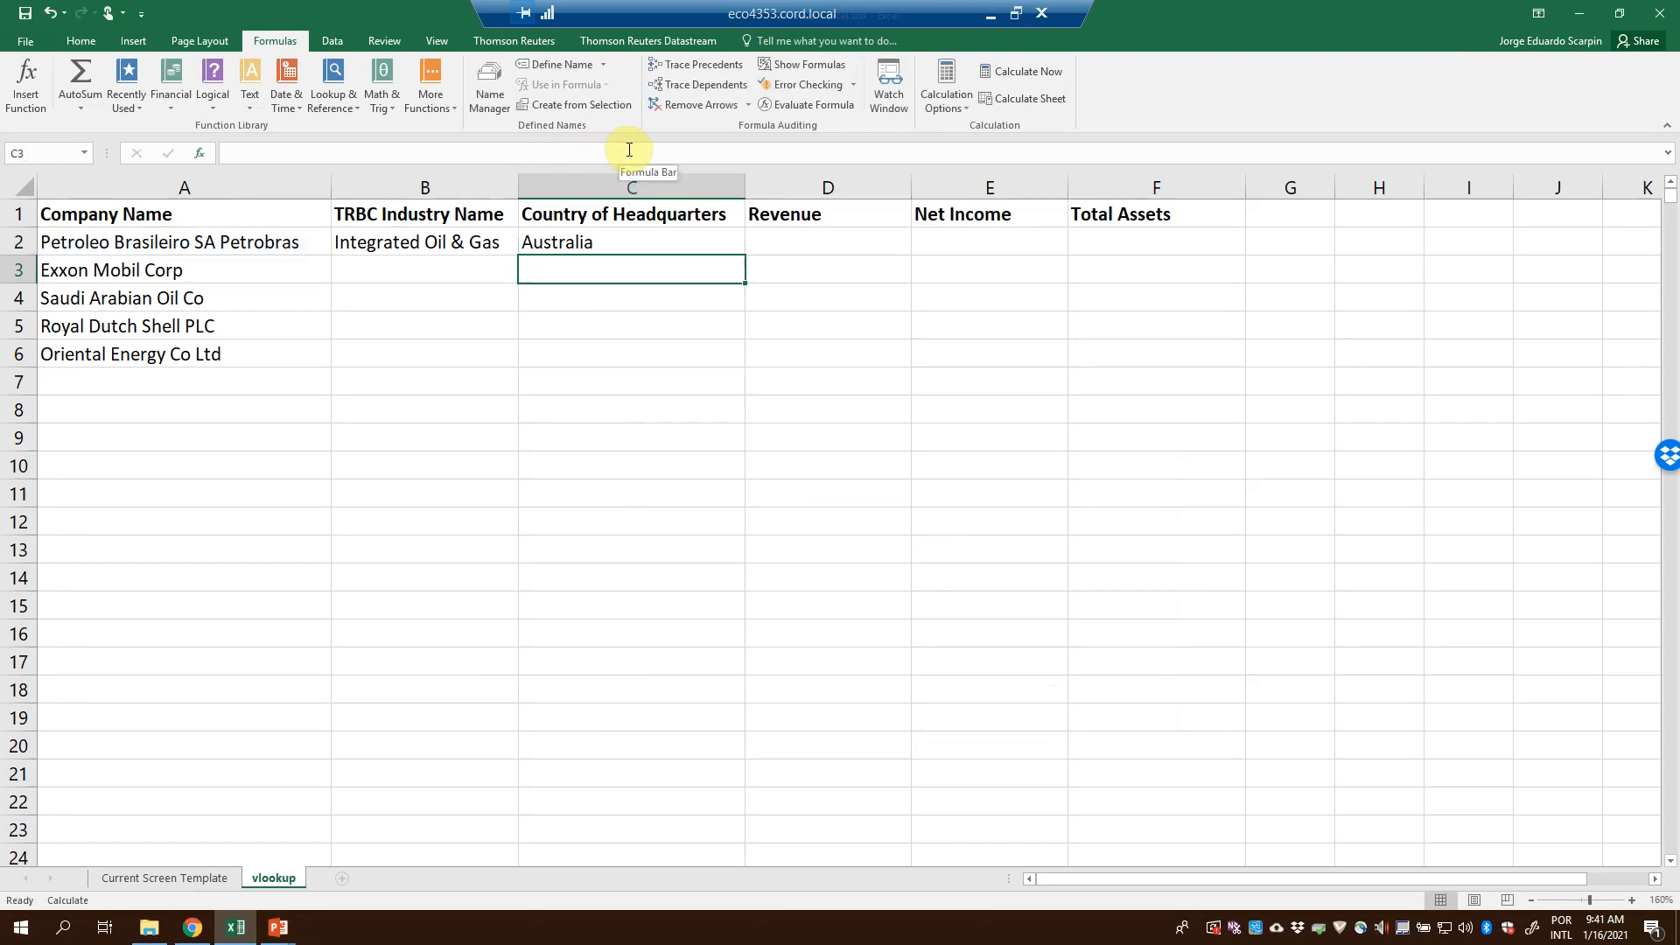
key(Up)
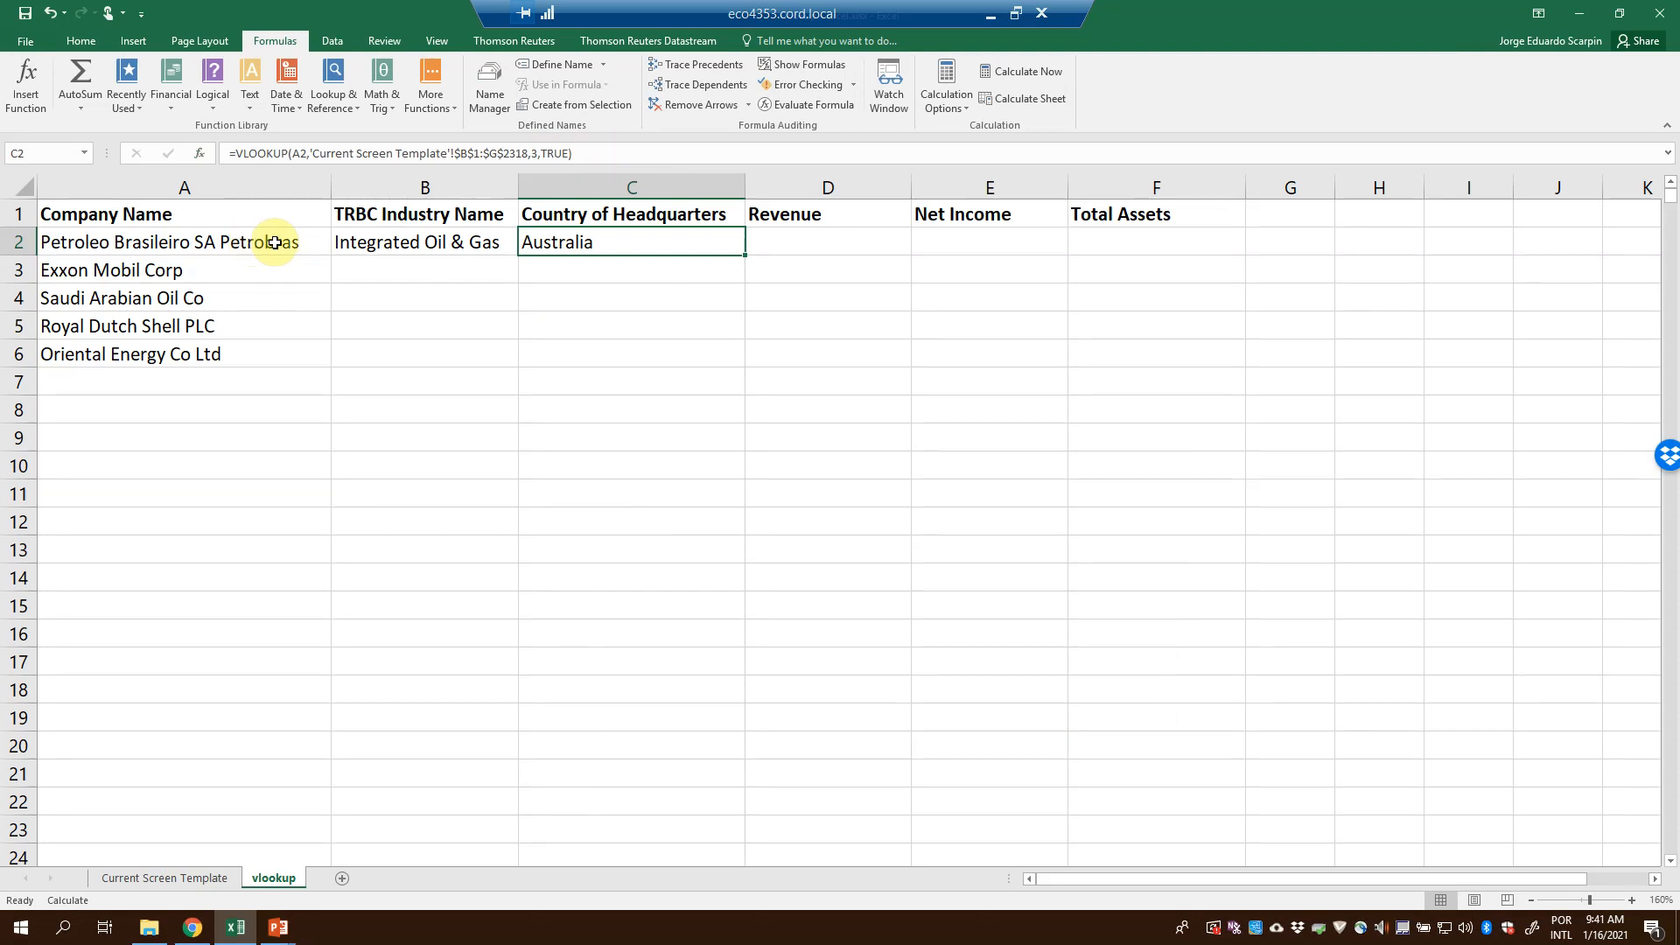
Change the range lookup argument of the C2 formula back to false for an exact match
click(543, 151)
key(Delete)
key(Delete)
key(Delete)
key(Delete)
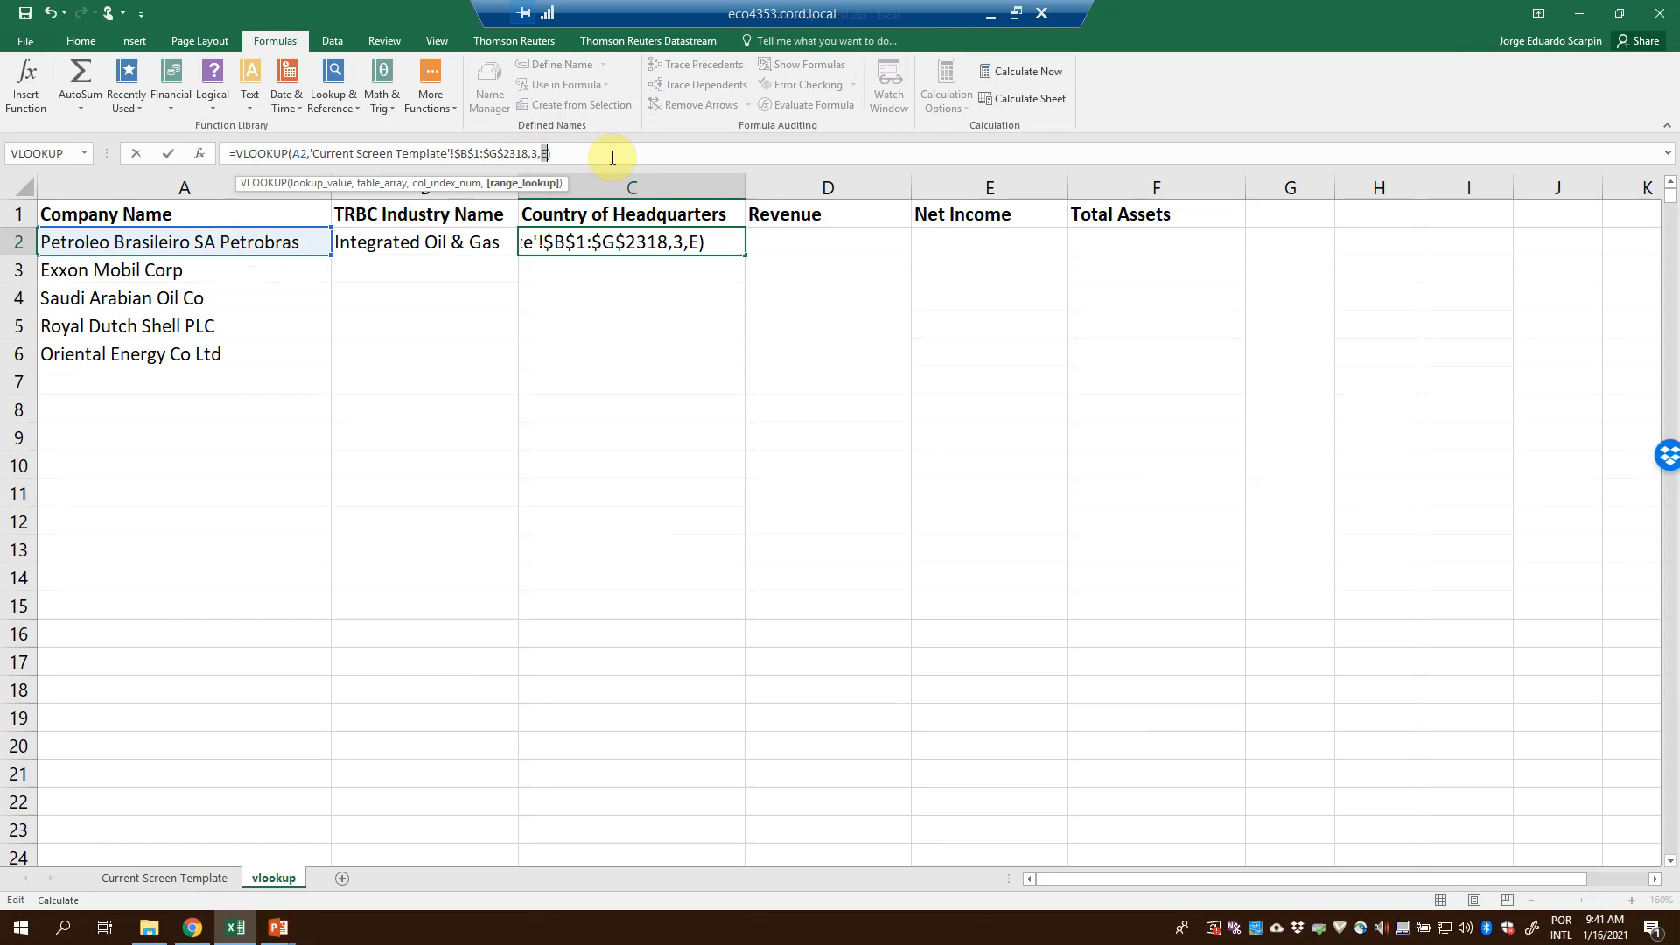
text(false)
key(Return)
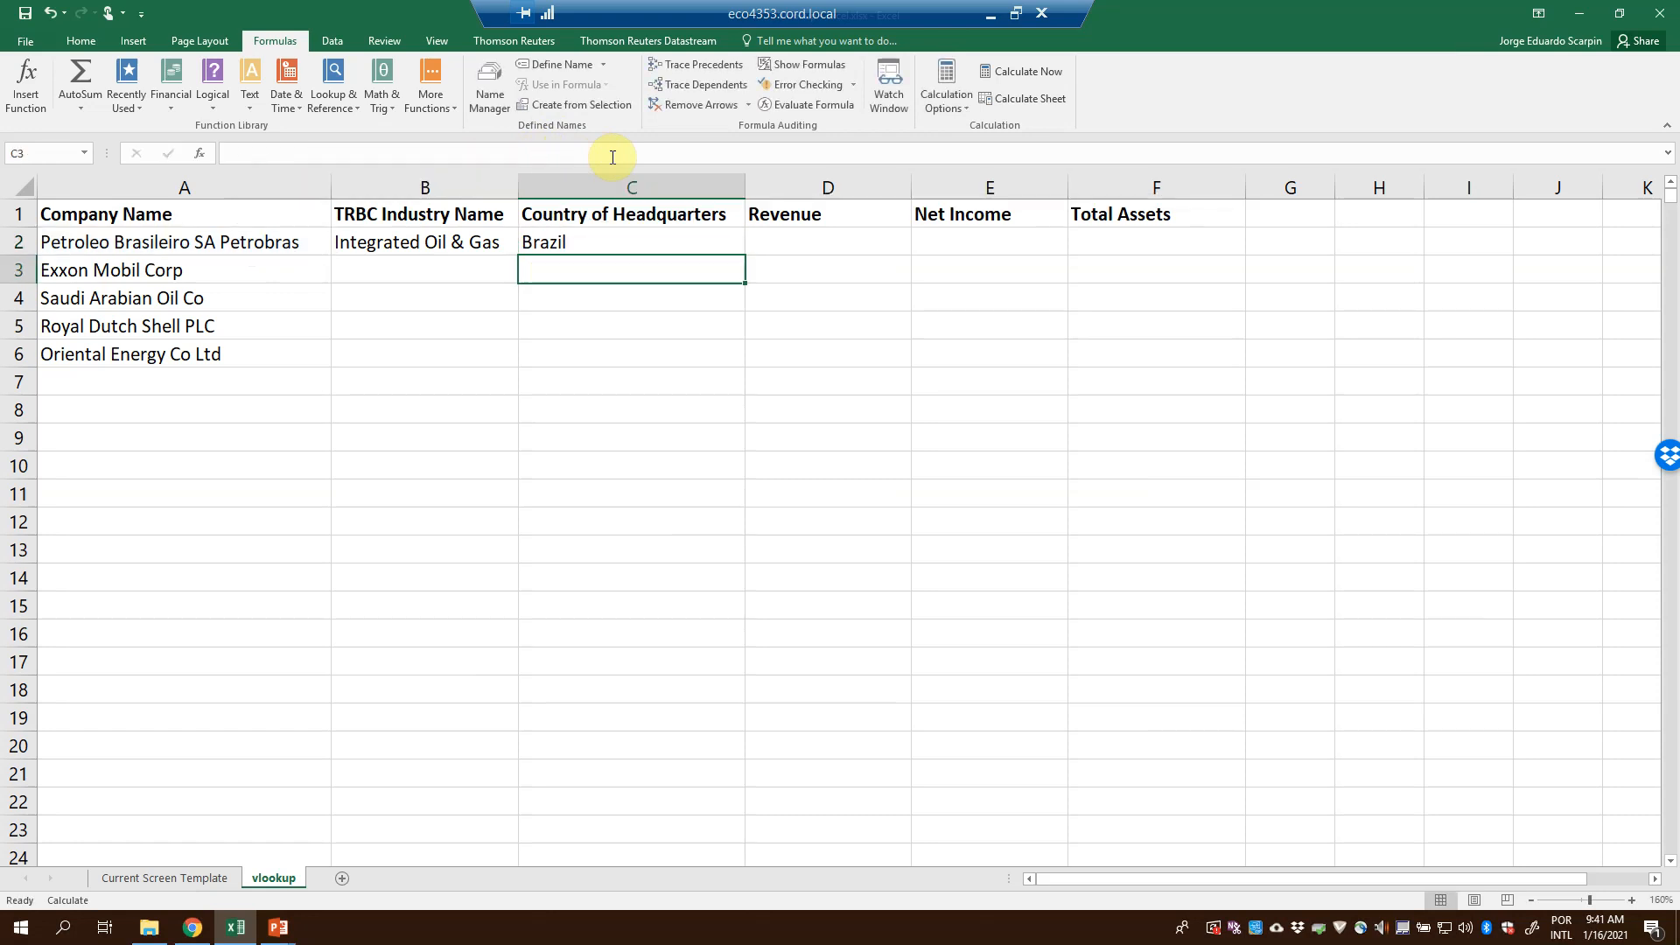
click(647, 242)
Insert the VLOOKUP function in D2, under Revenue, with A2 as the lookup value
click(862, 240)
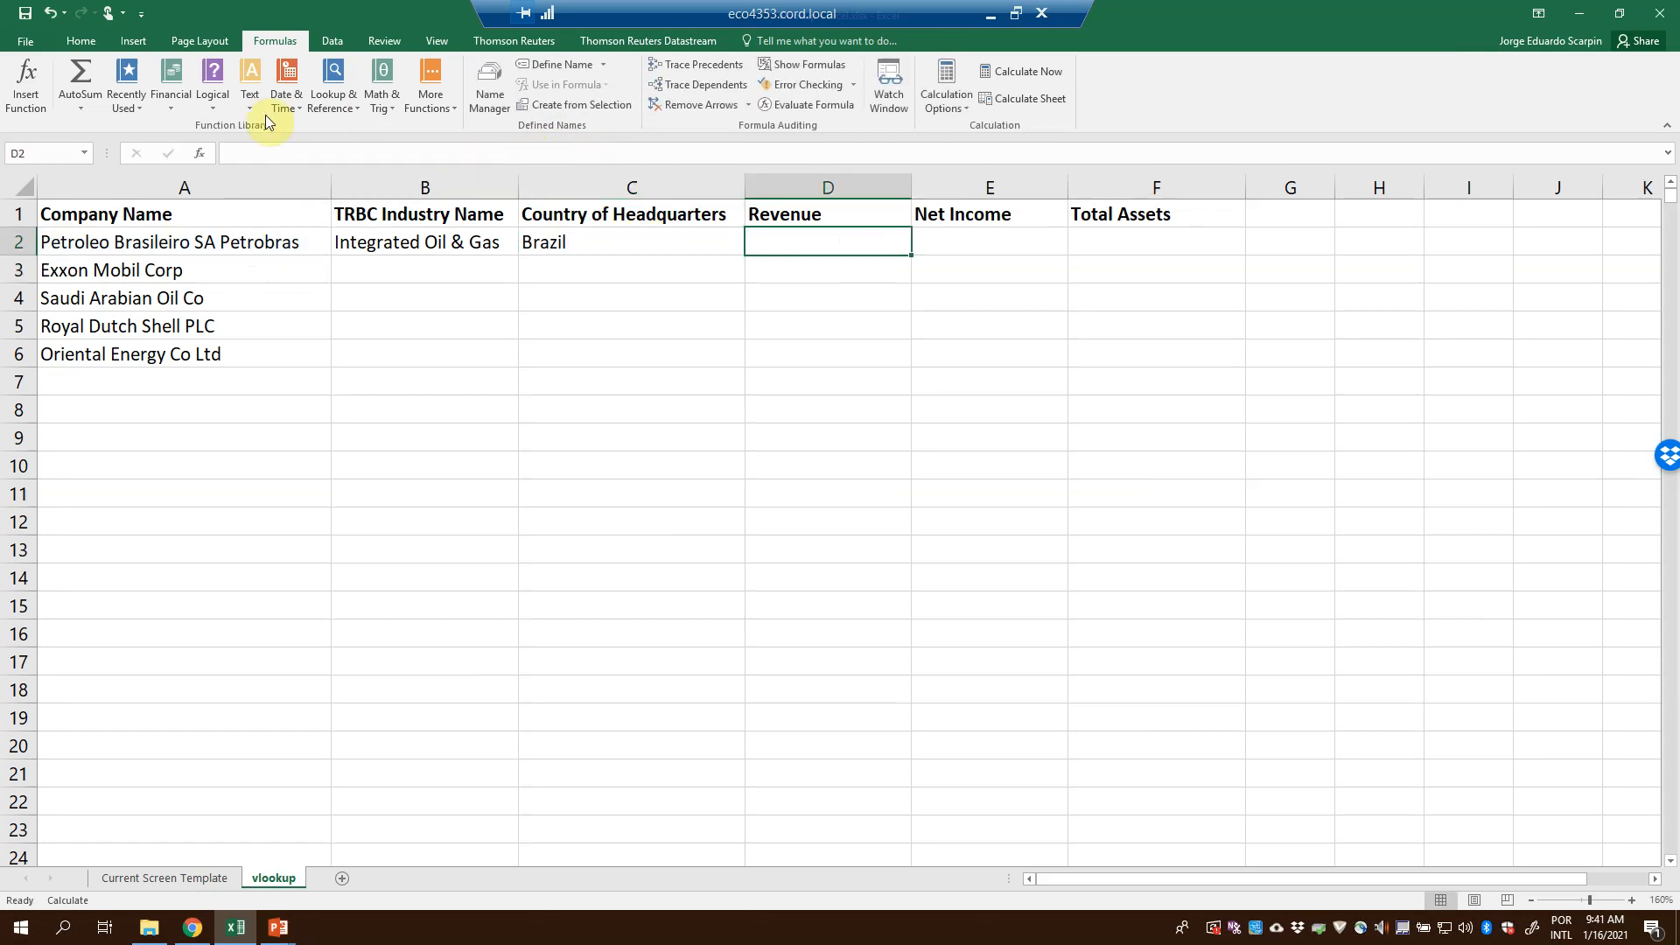
click(25, 83)
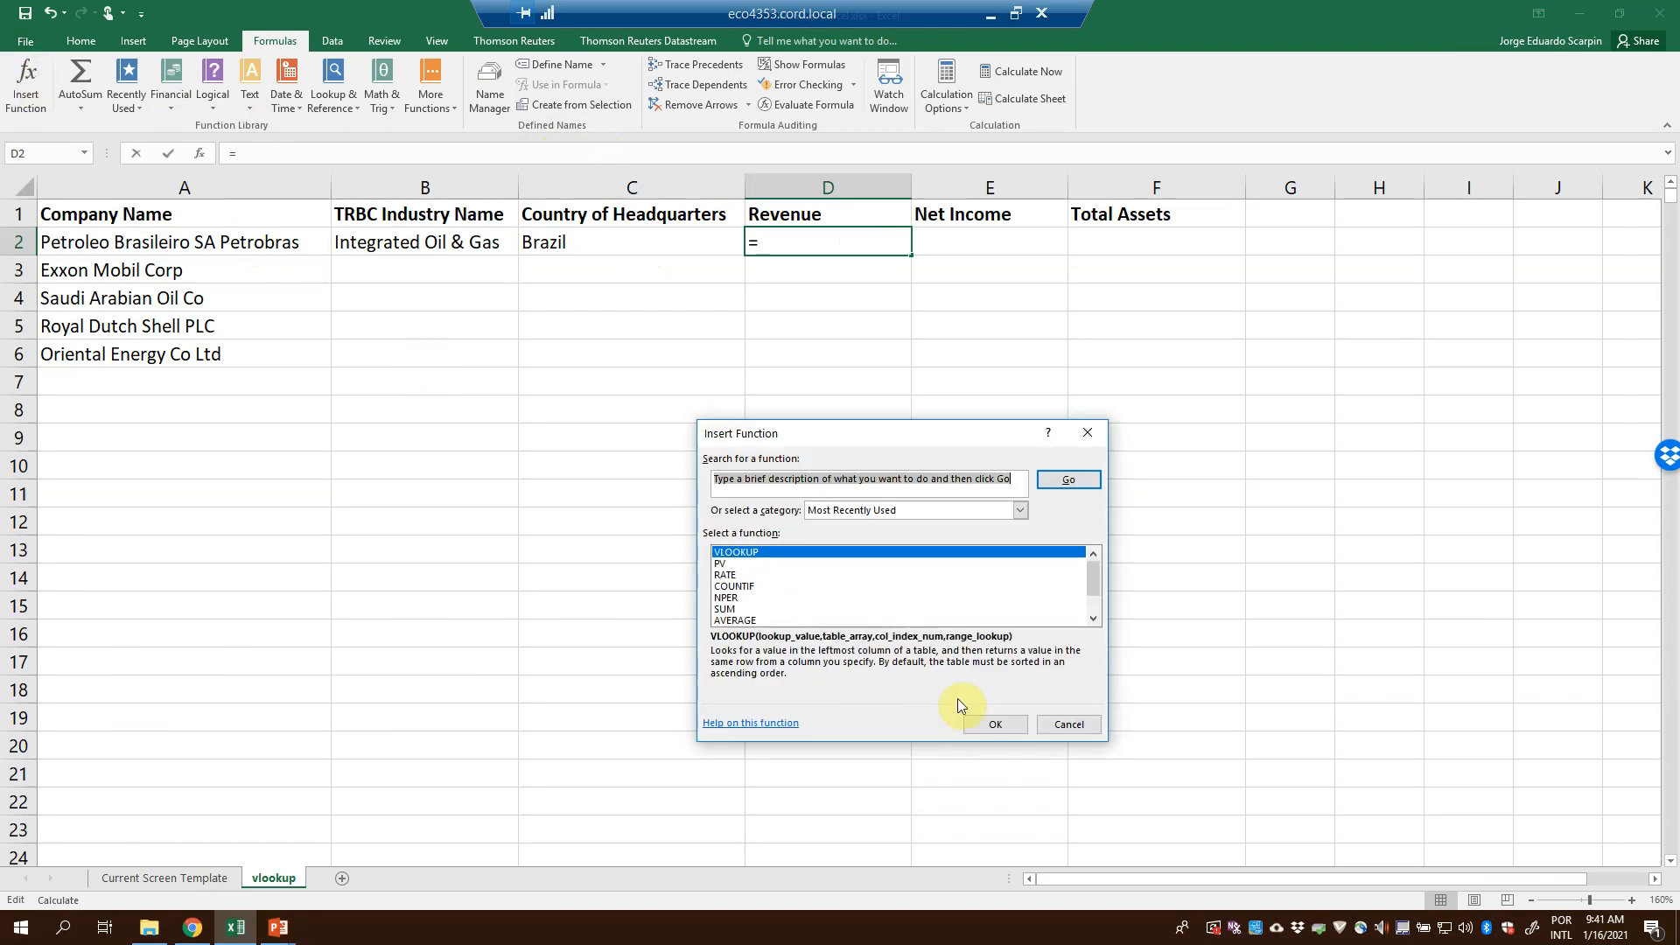
click(1000, 724)
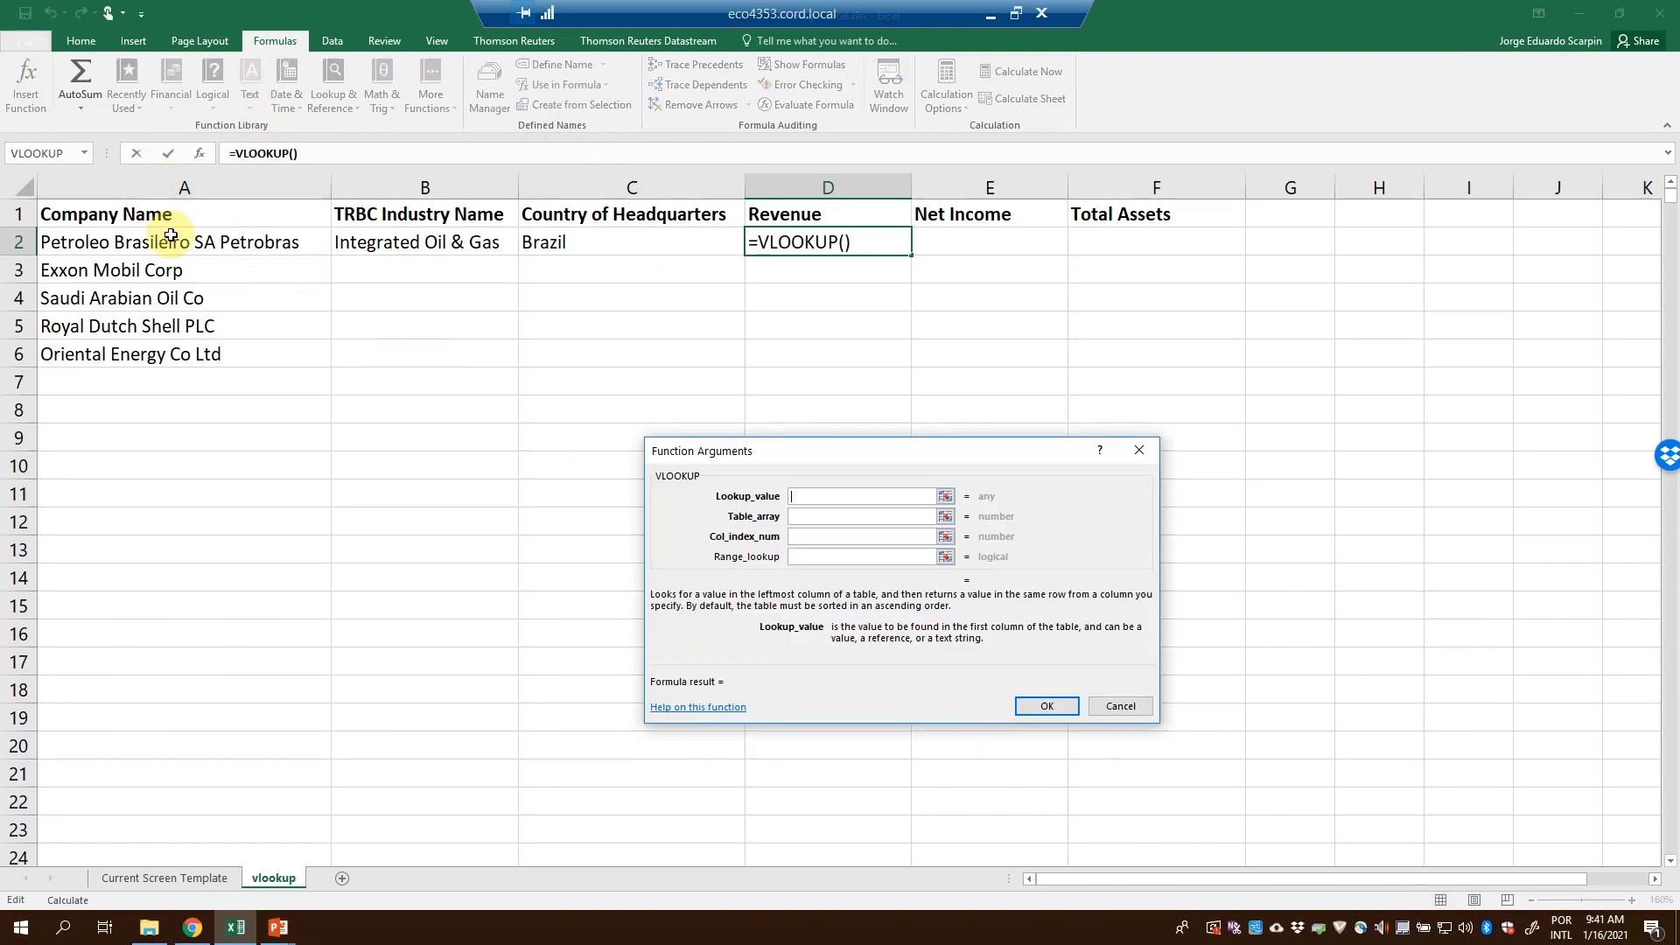
click(172, 238)
key(Tab)
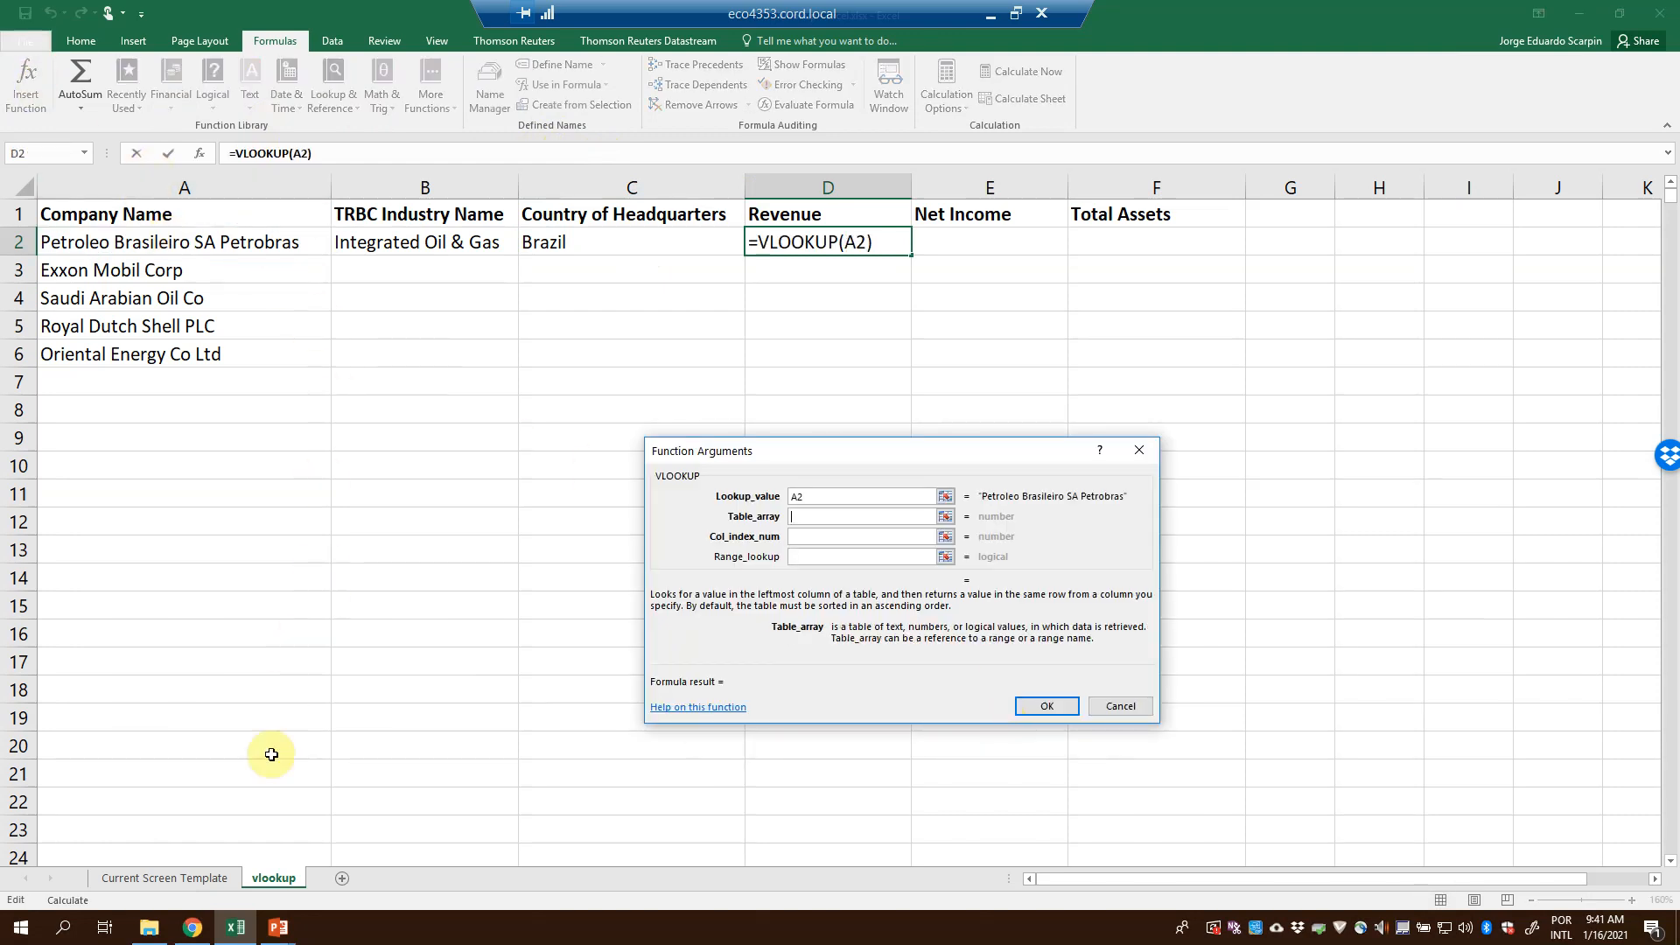
Set the table array of the D2 formula to the absolute range $B$1:$G$2318 on the Current Screen Template sheet
click(189, 875)
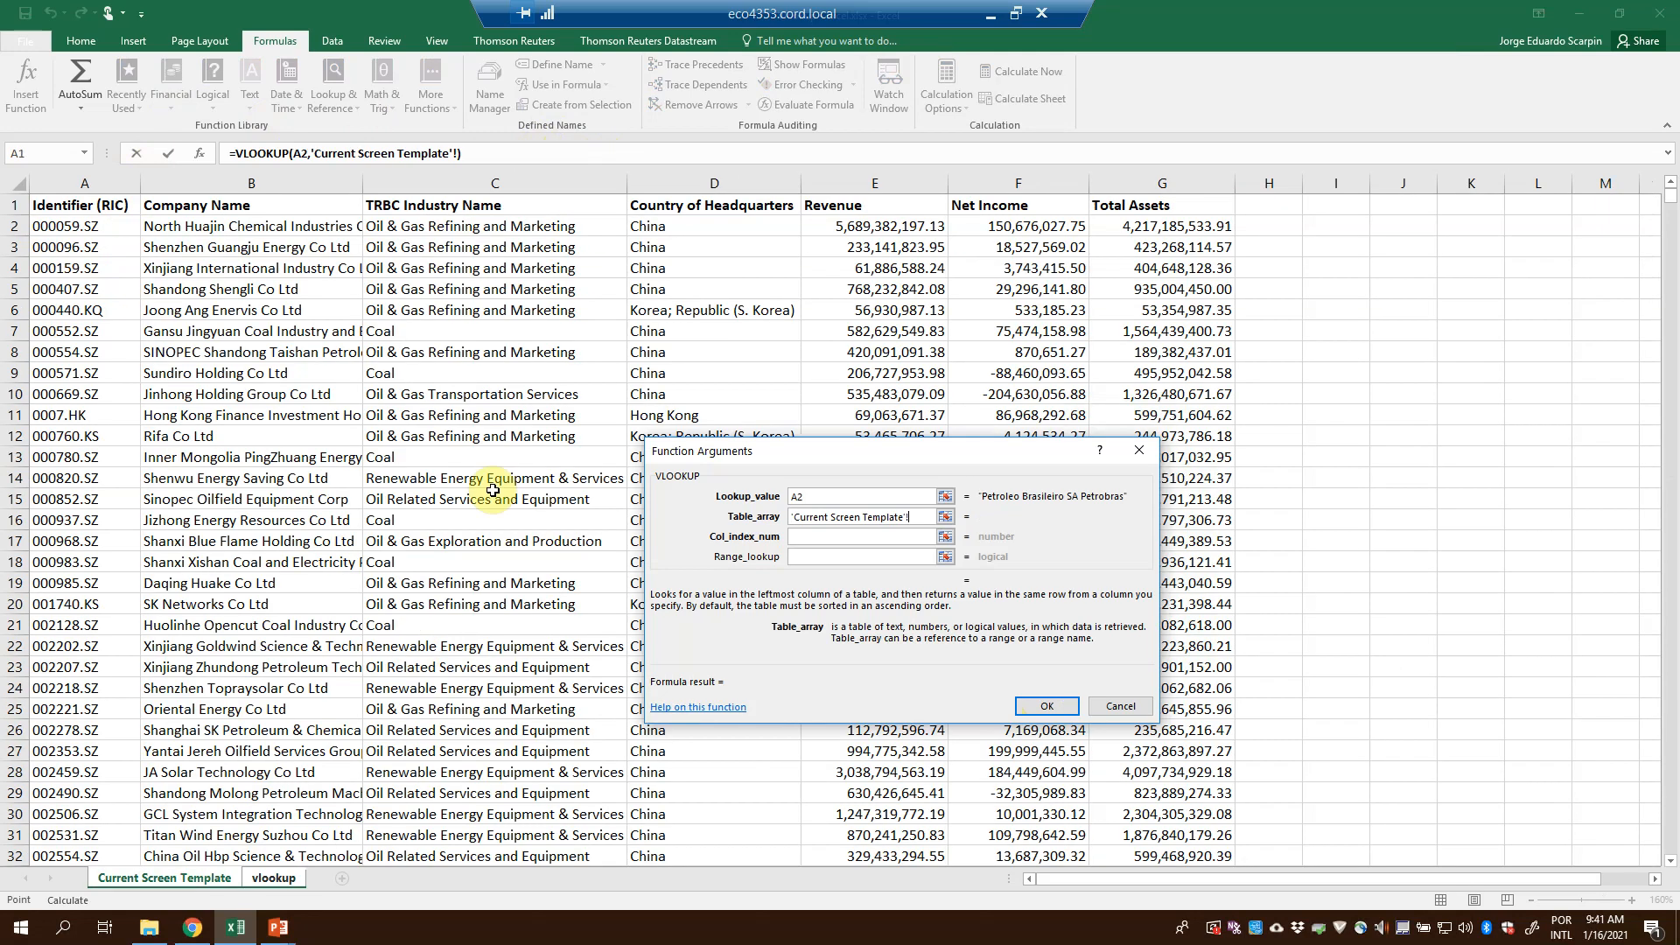
click(270, 203)
key(shift+Right)
key(shift+Right)
key(shift+Right)
key(shift+Right)
key(shift+Right)
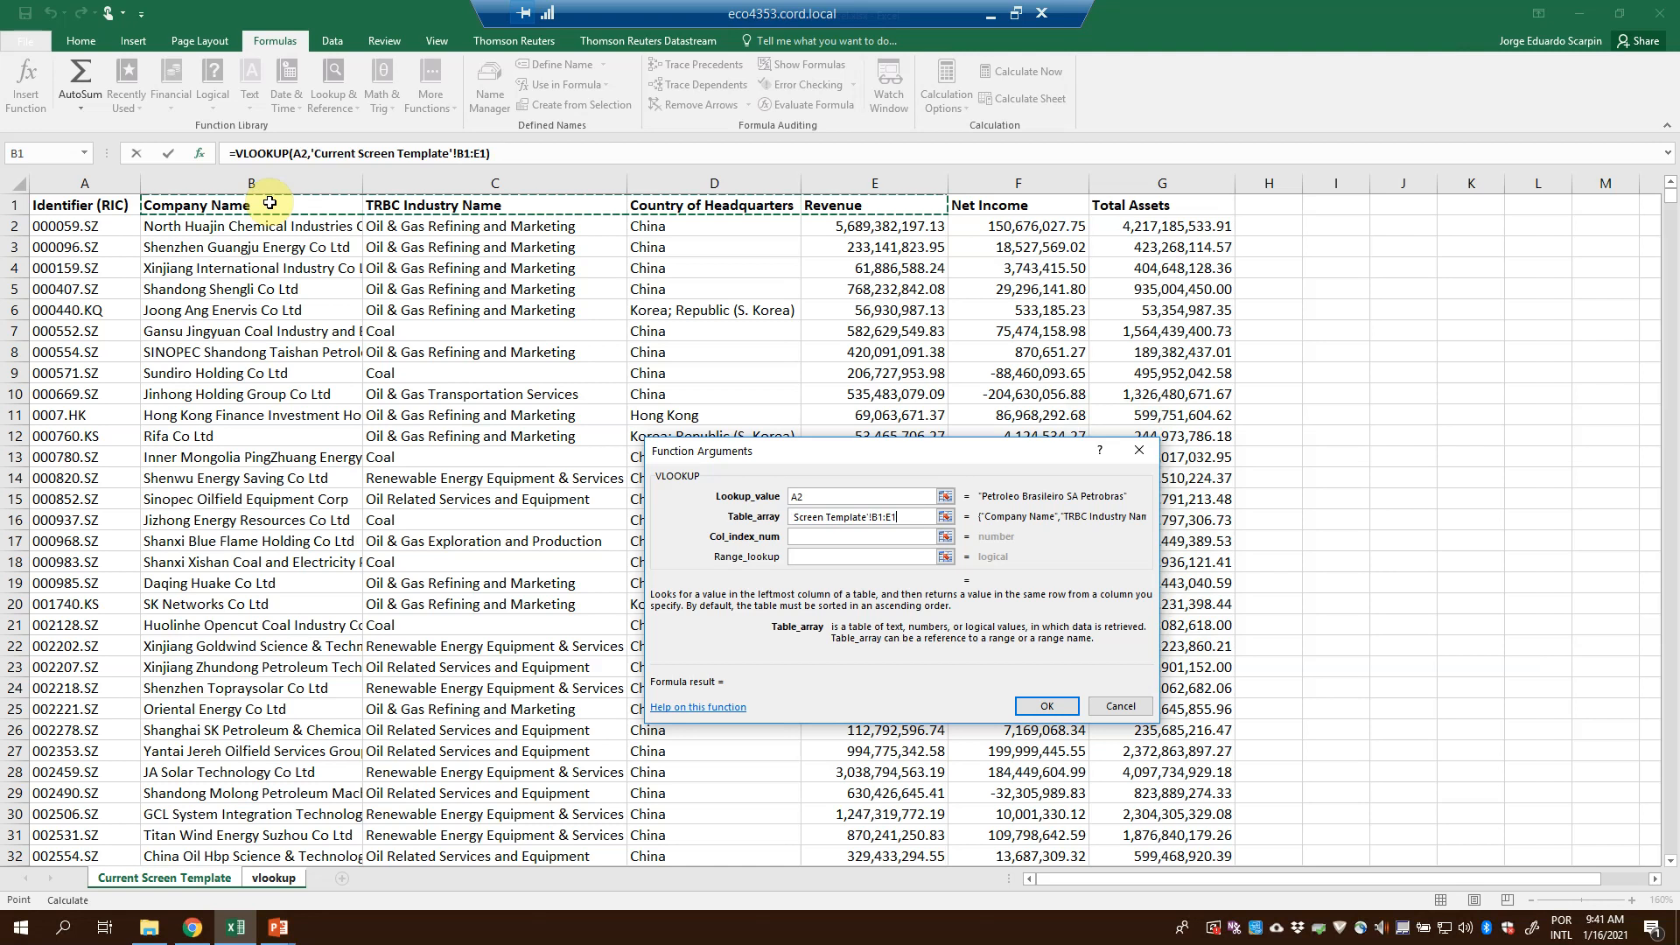
key(ctrl+shift+Down)
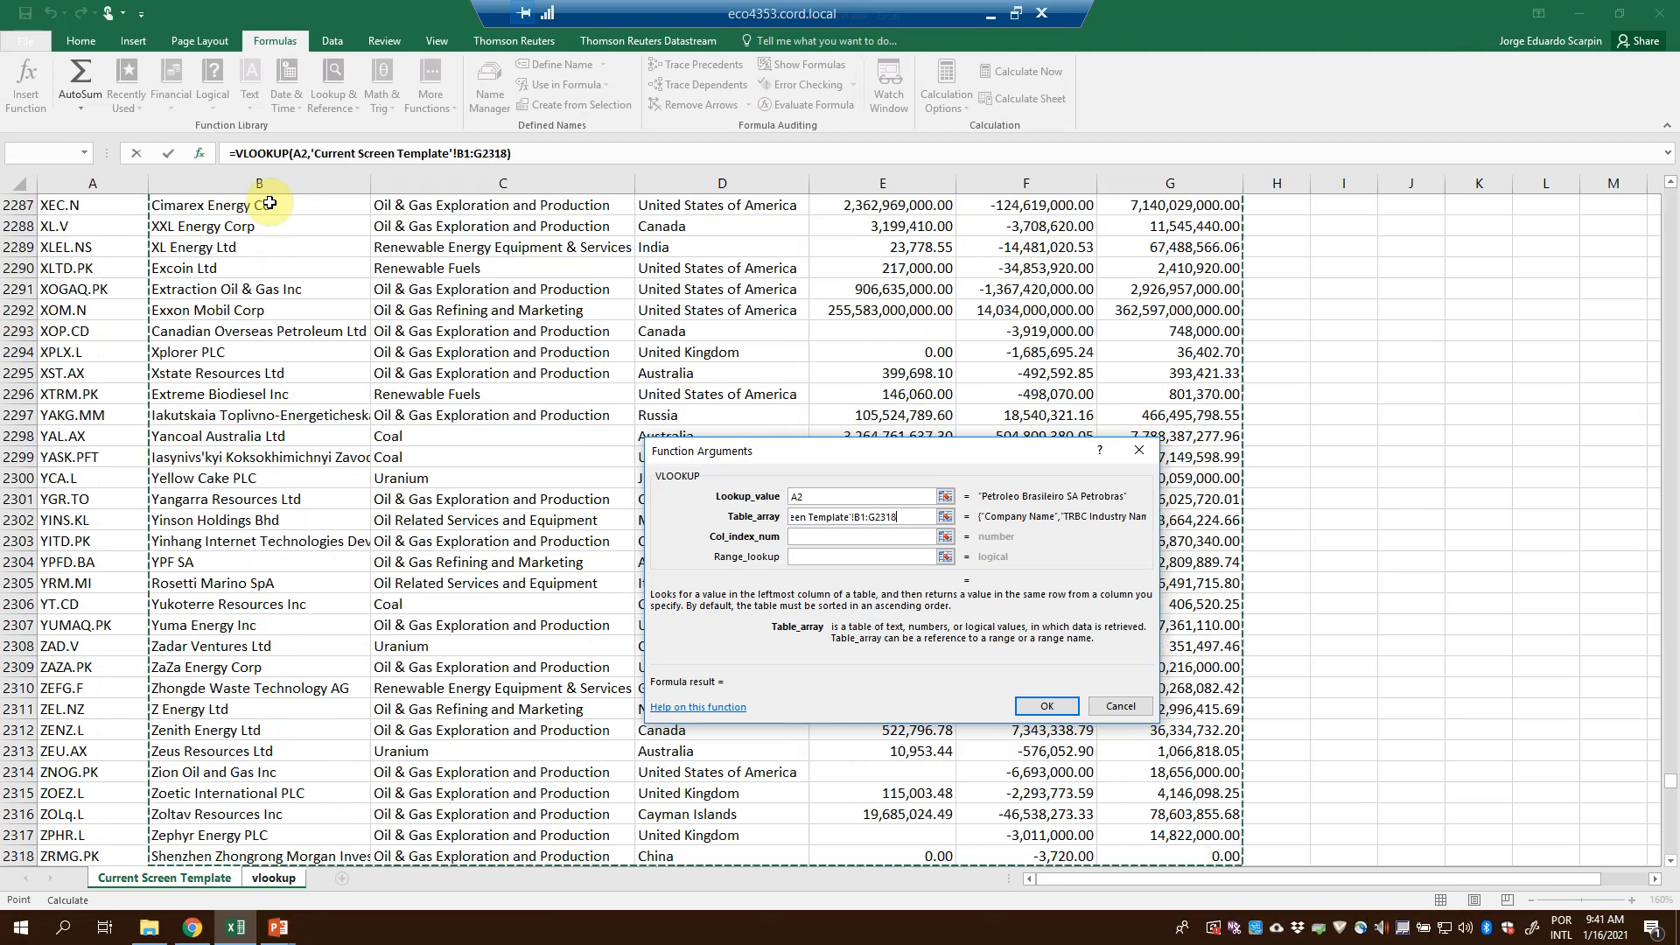
key(F4)
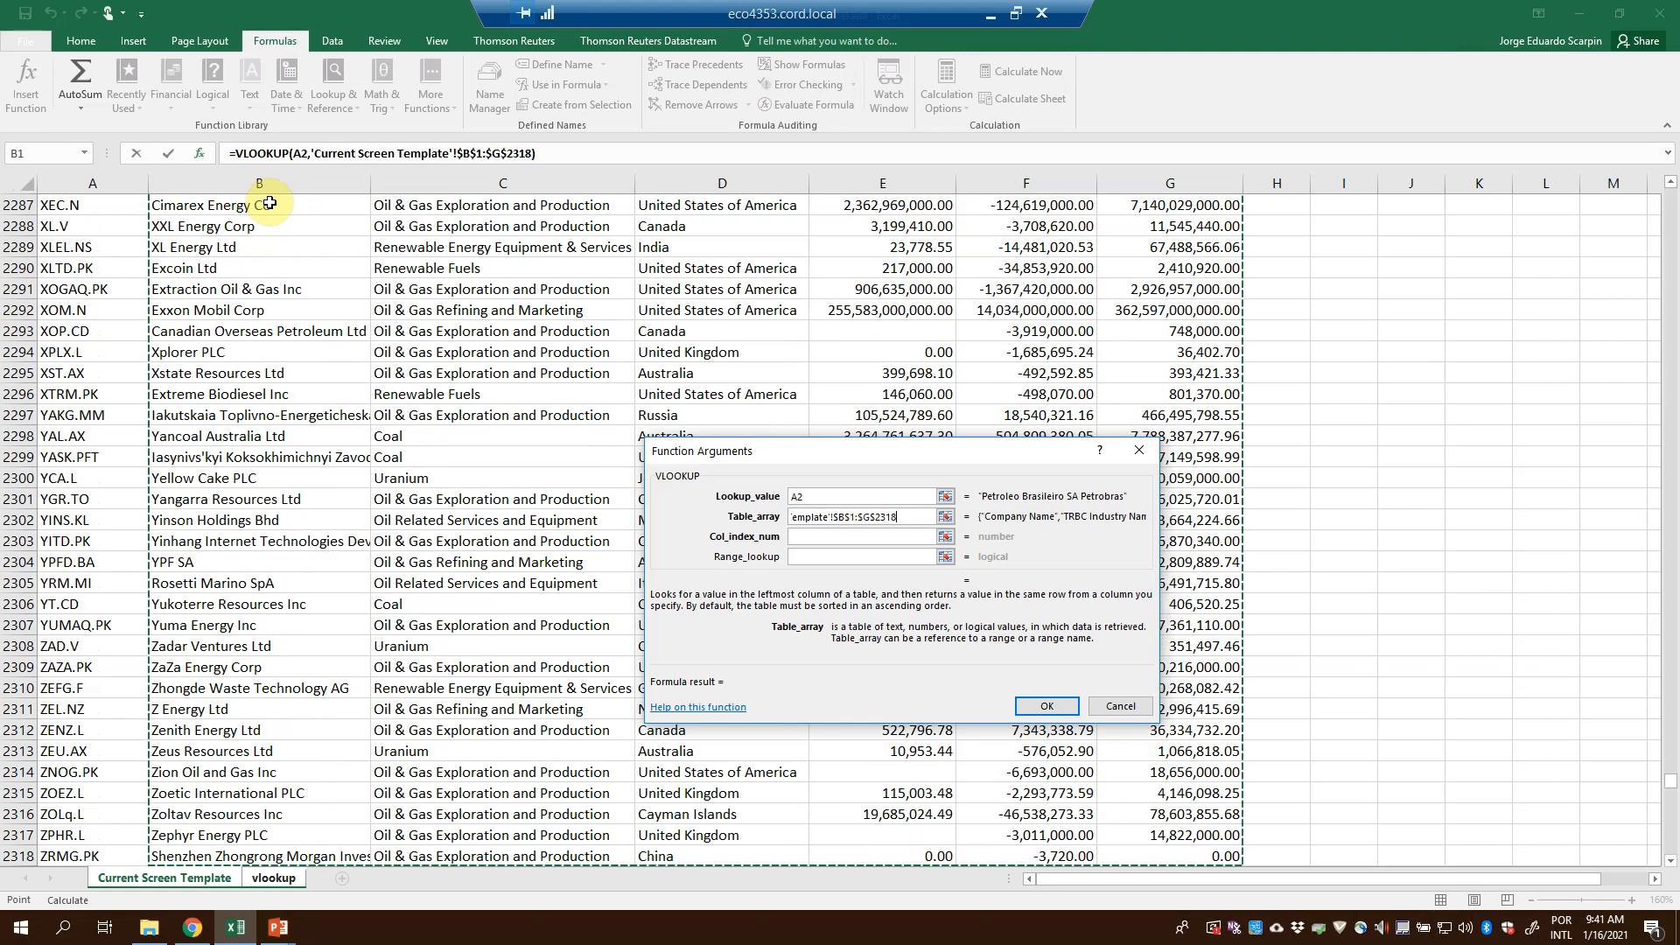
Set the column index number to 4 and the range lookup to false, and complete the revenue formula in D2
key(Tab)
text(4)
key(Tab)
text(false)
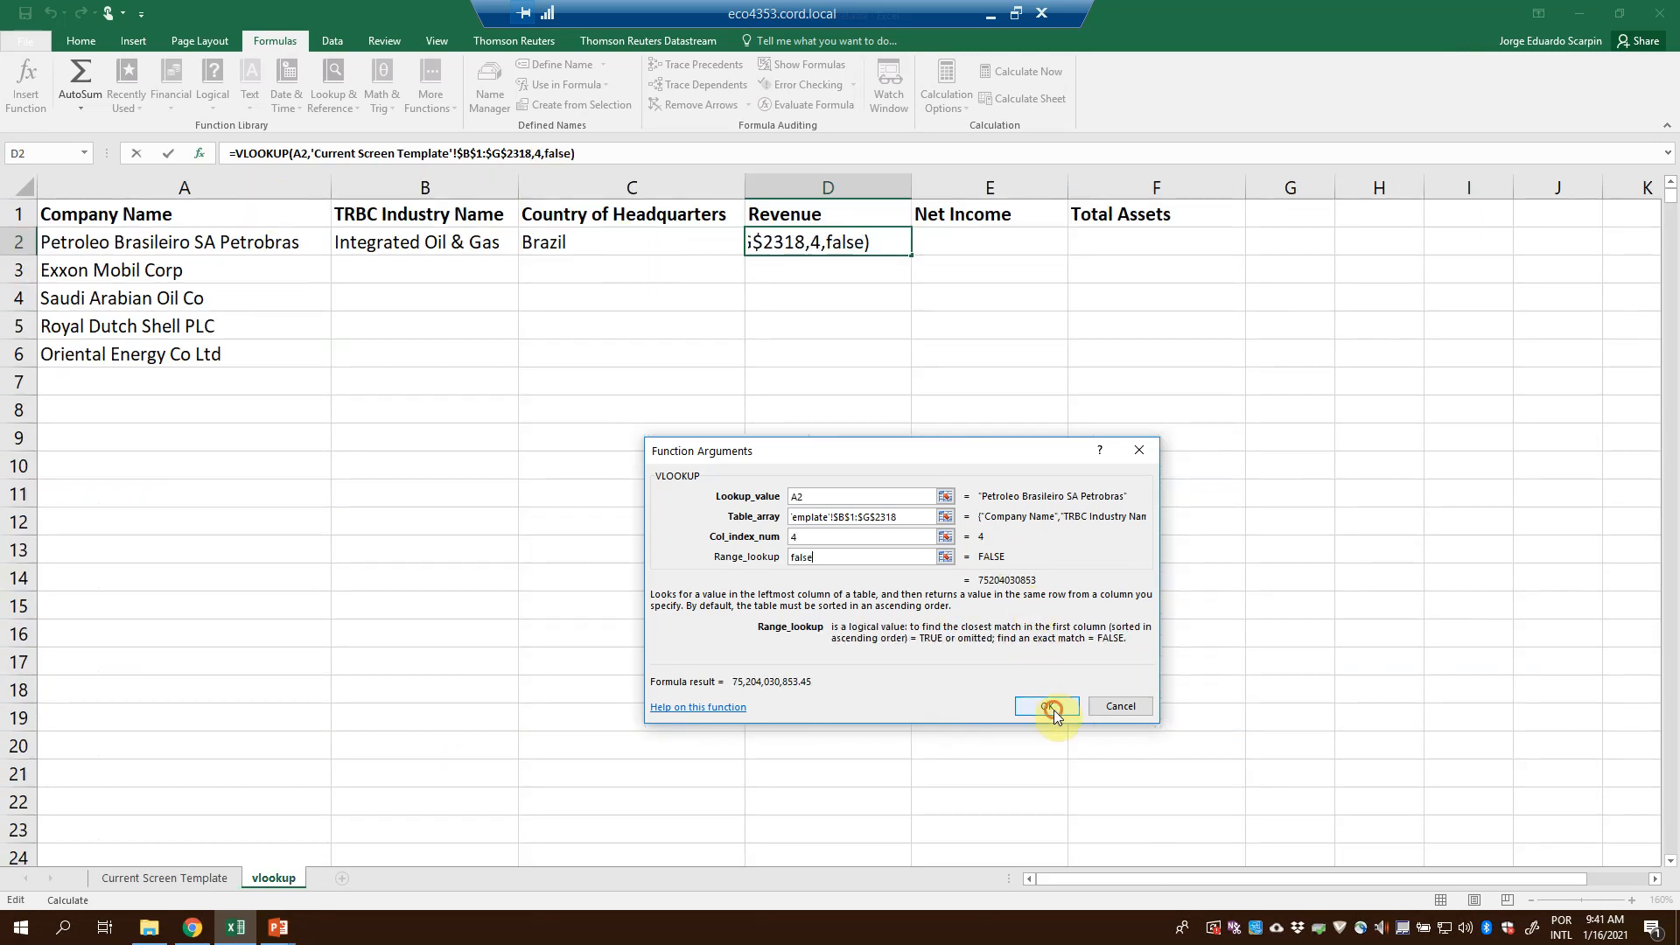
click(1053, 711)
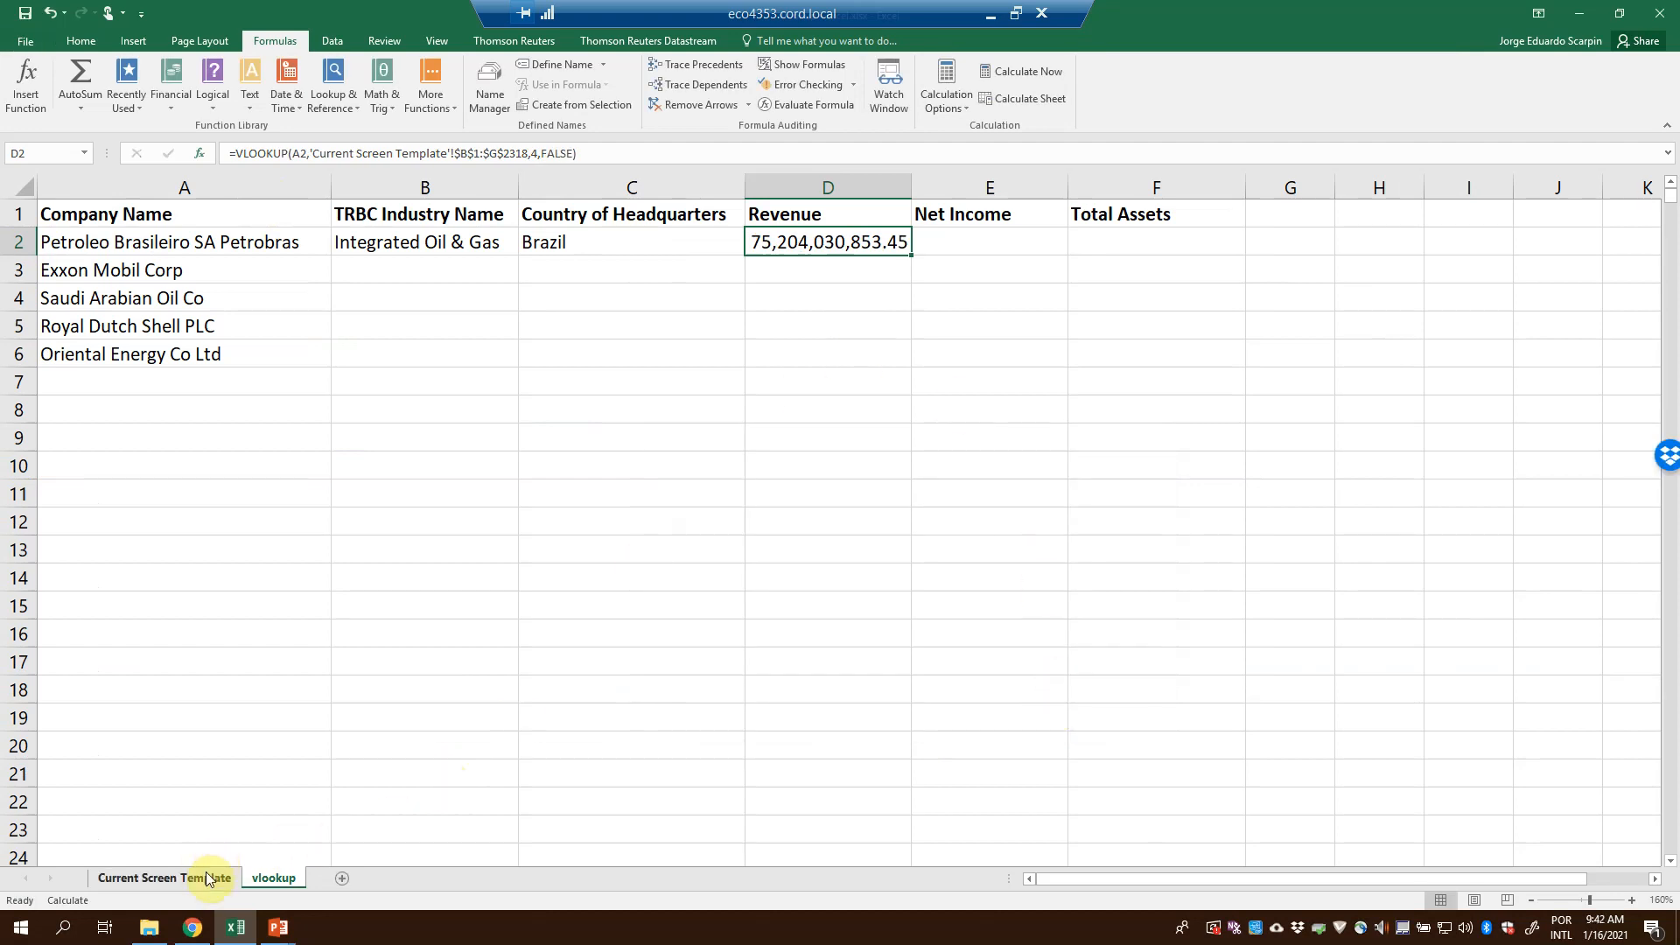
Return the Current Screen Template sheet to its header row, and insert VLOOKUP in E2, under Net Income, with A2 as the lookup value
click(164, 878)
scroll(936, 353, up, 10)
scroll(936, 353, up, 20)
key(ctrl+Home)
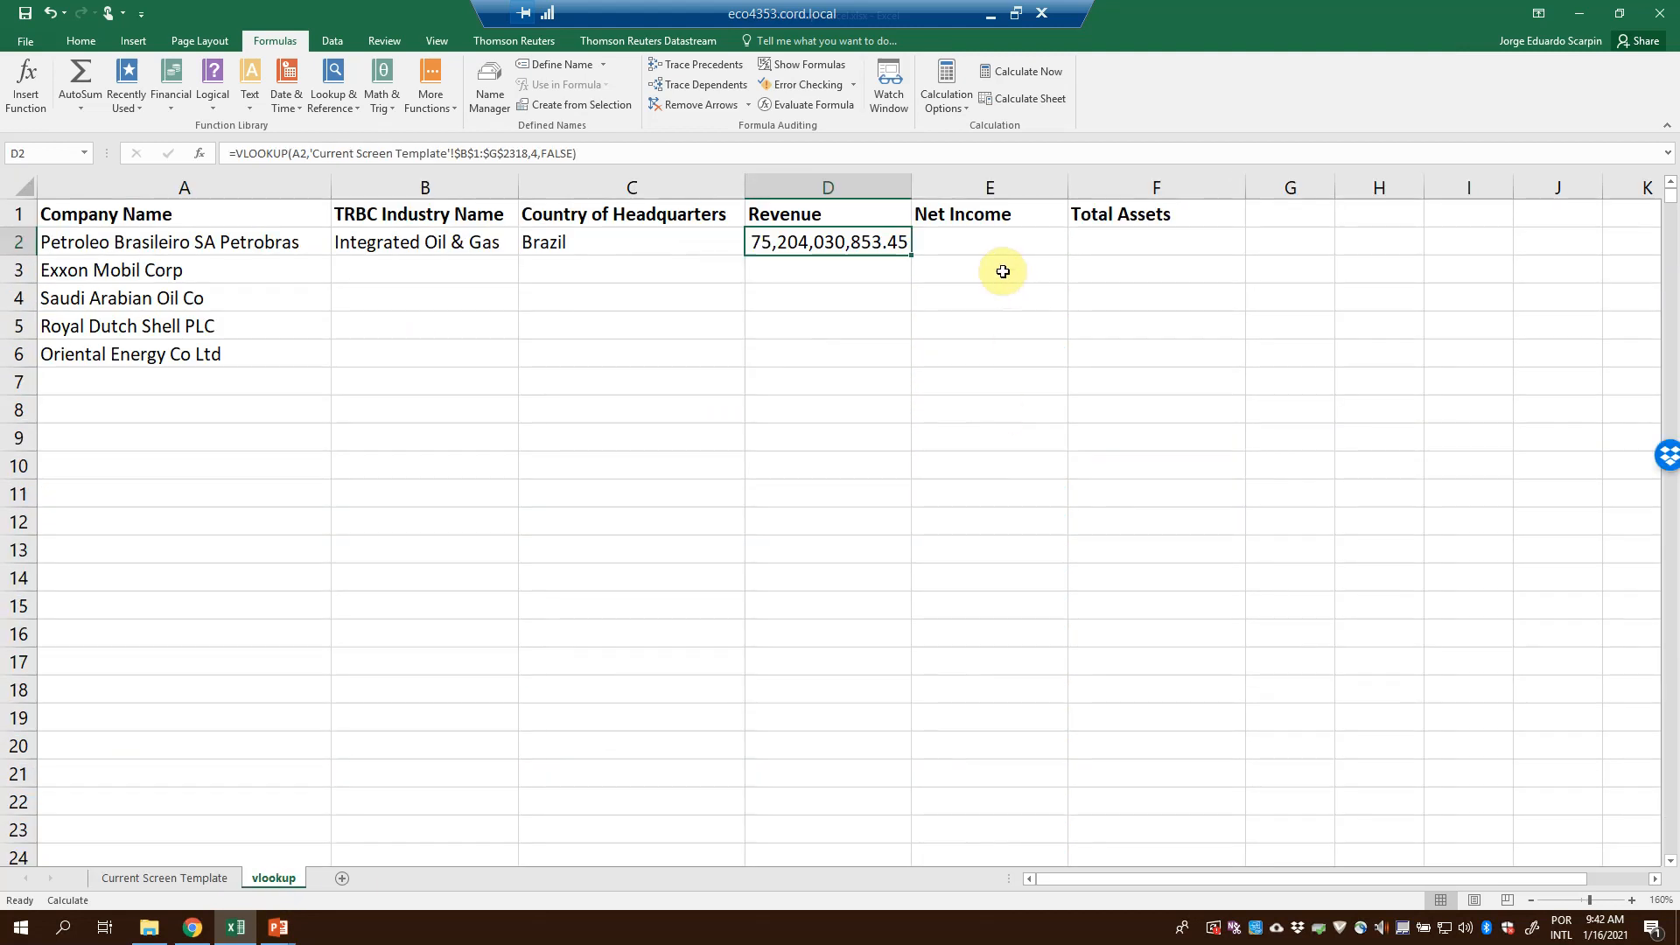
click(999, 242)
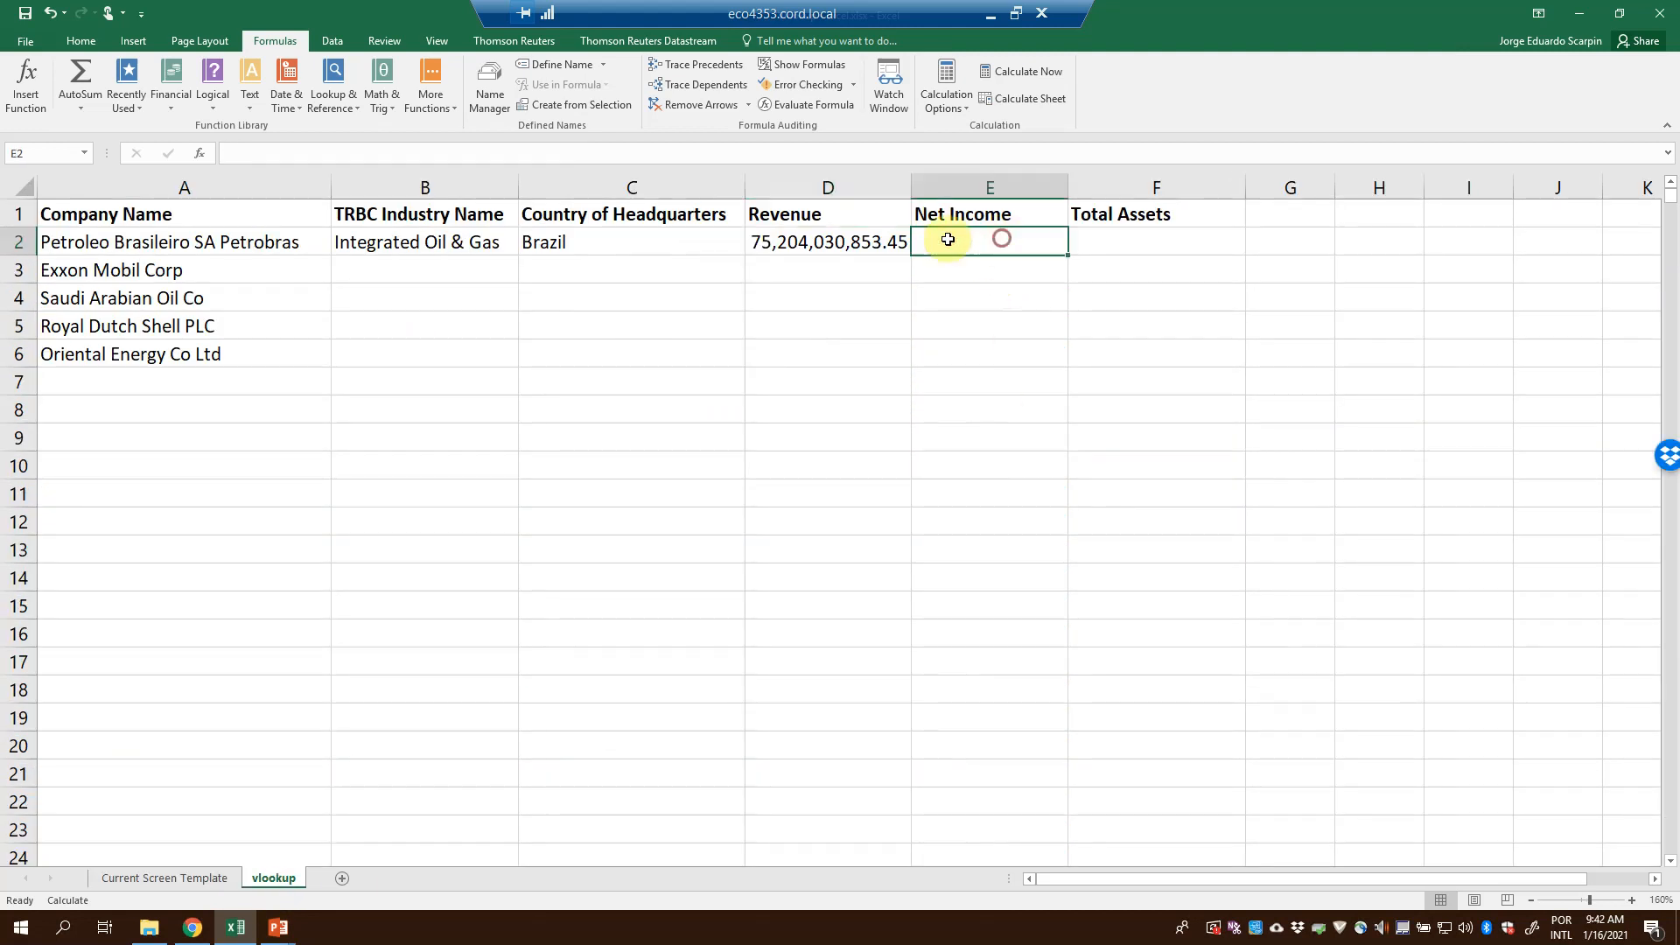
click(22, 77)
click(991, 723)
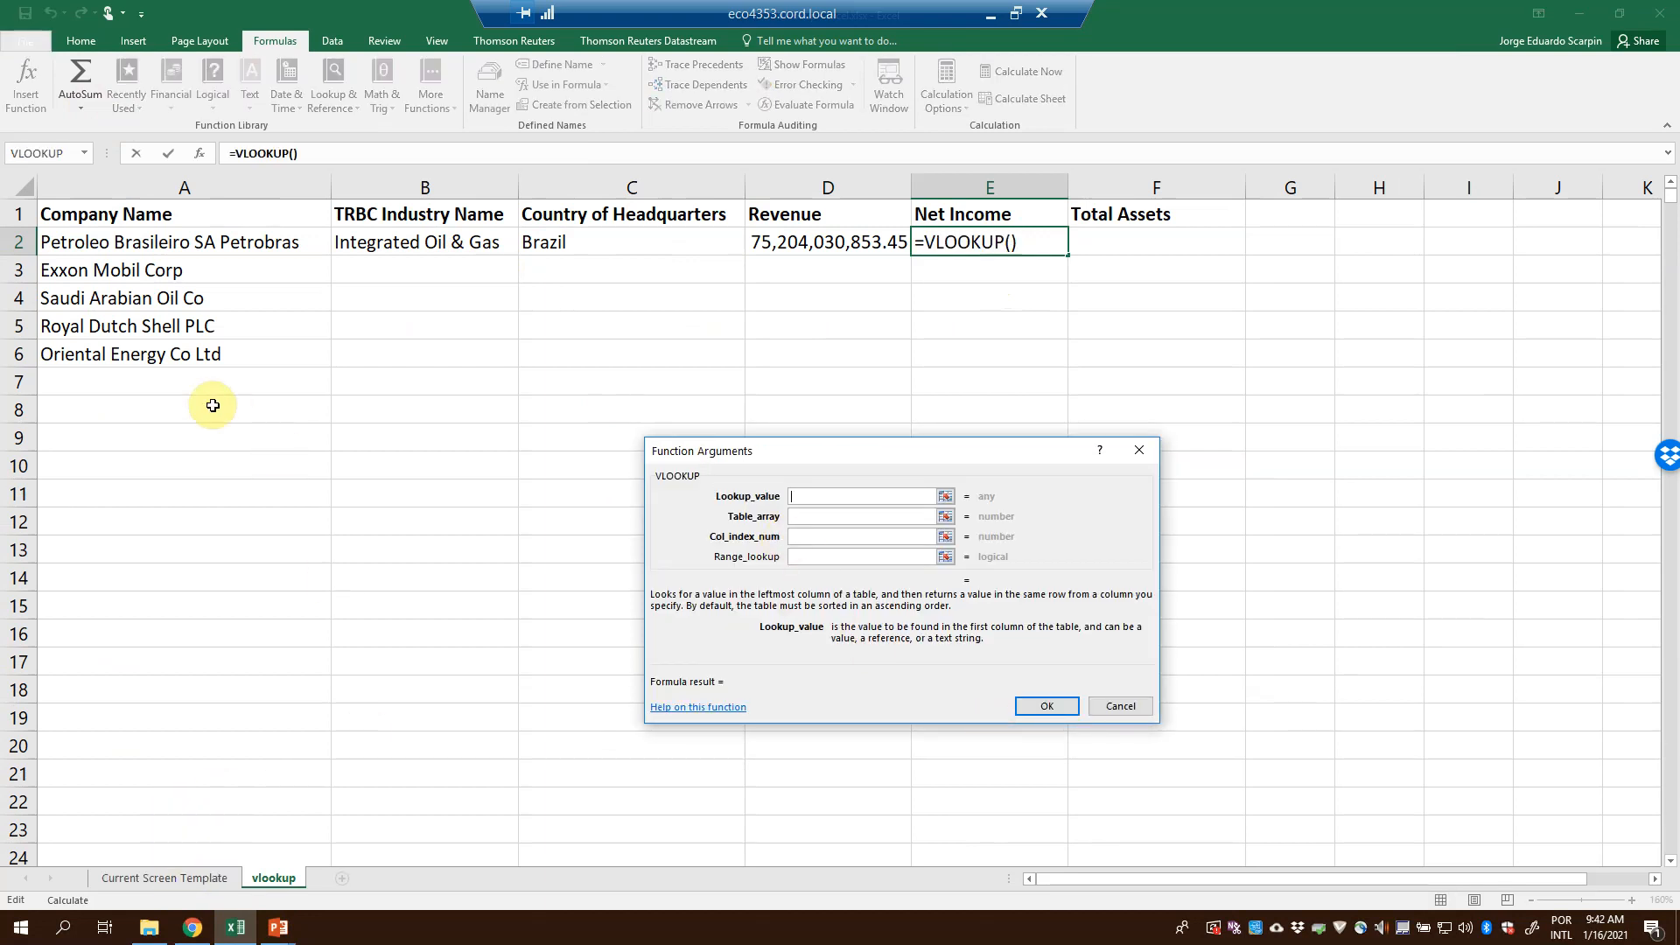
click(239, 244)
key(Tab)
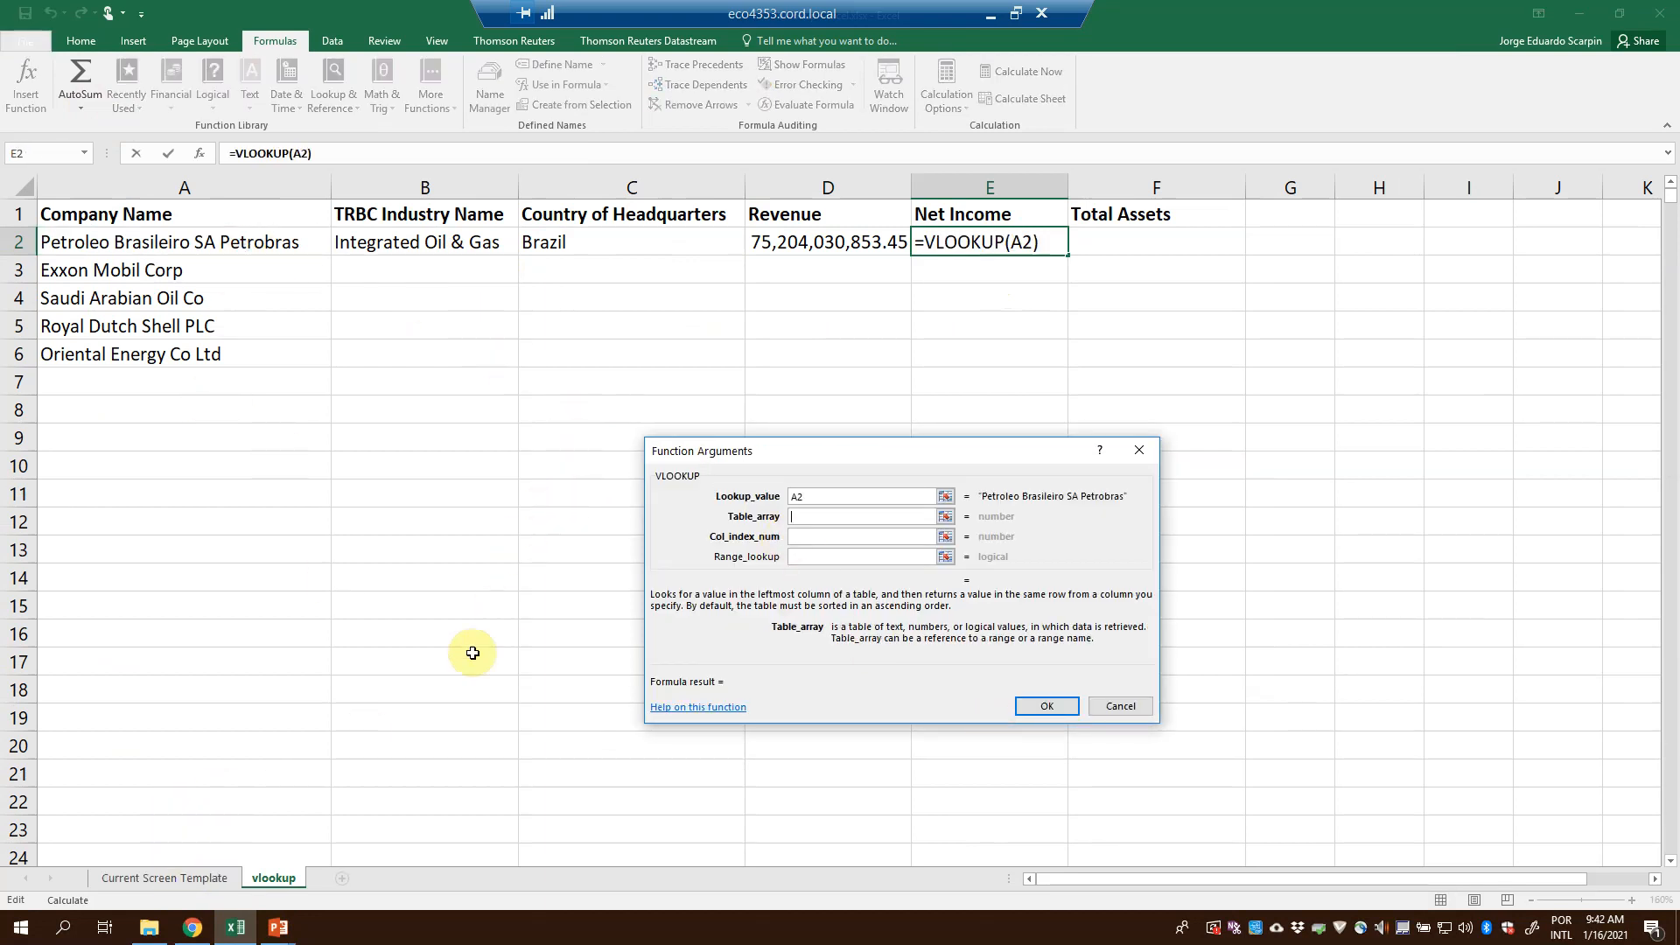
Set the table array of the E2 formula to the absolute range $B$1:$G$2318 on the Current Screen Template sheet
click(199, 878)
drag(349, 205, 1162, 205)
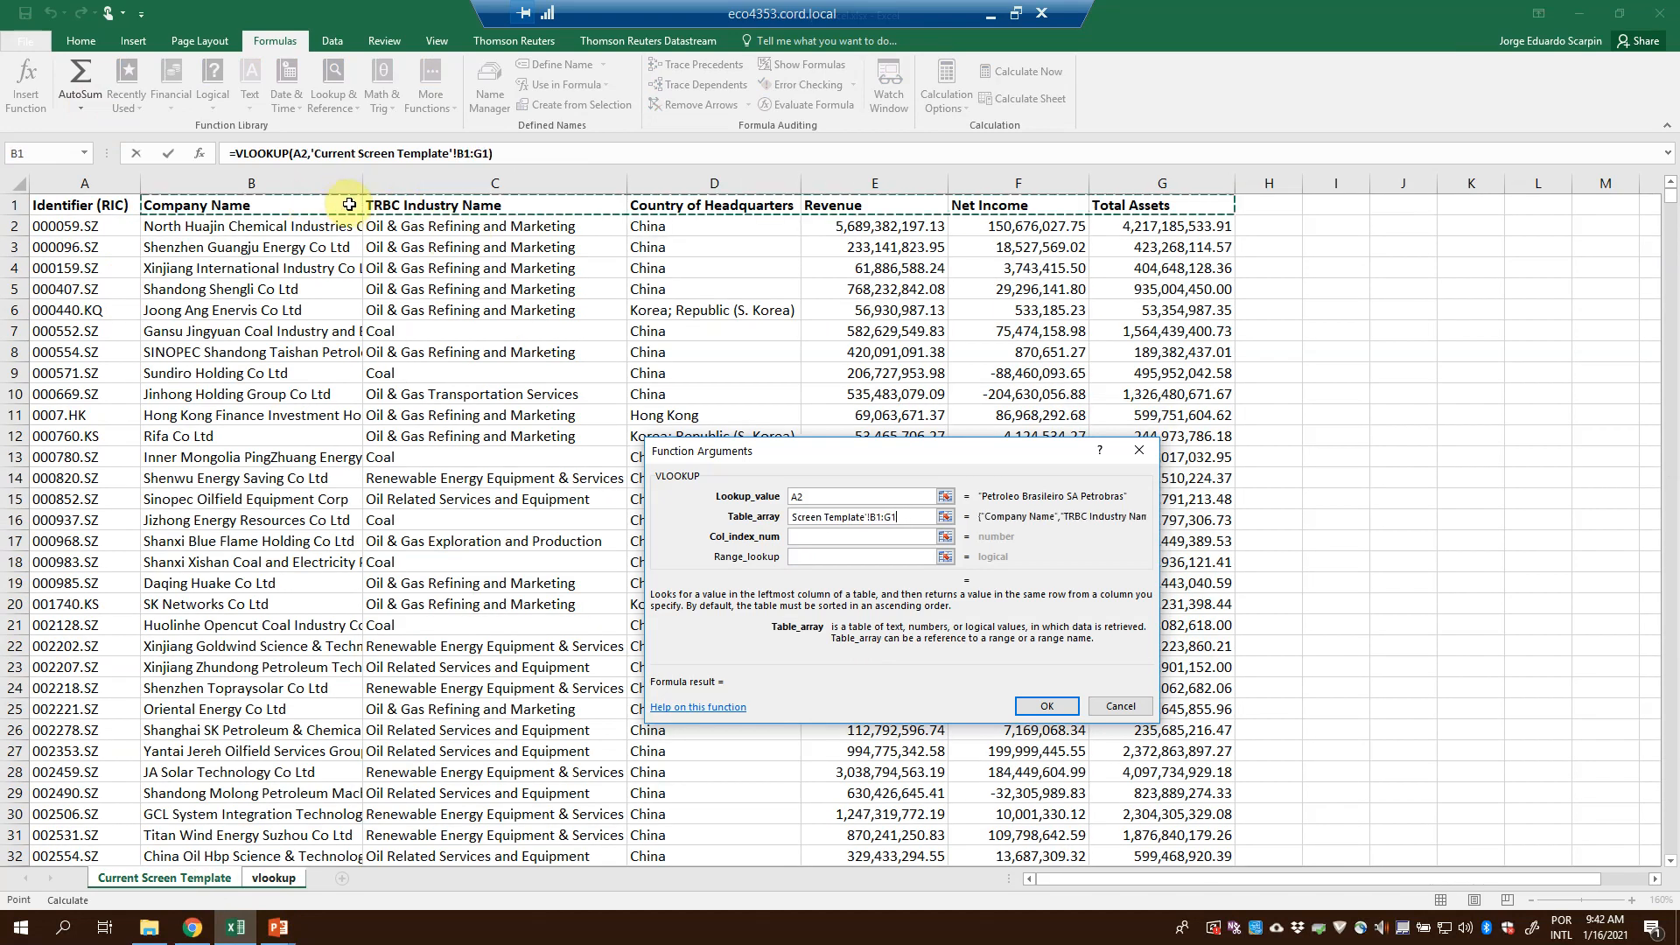
key(ctrl+shift+Down)
key(F4)
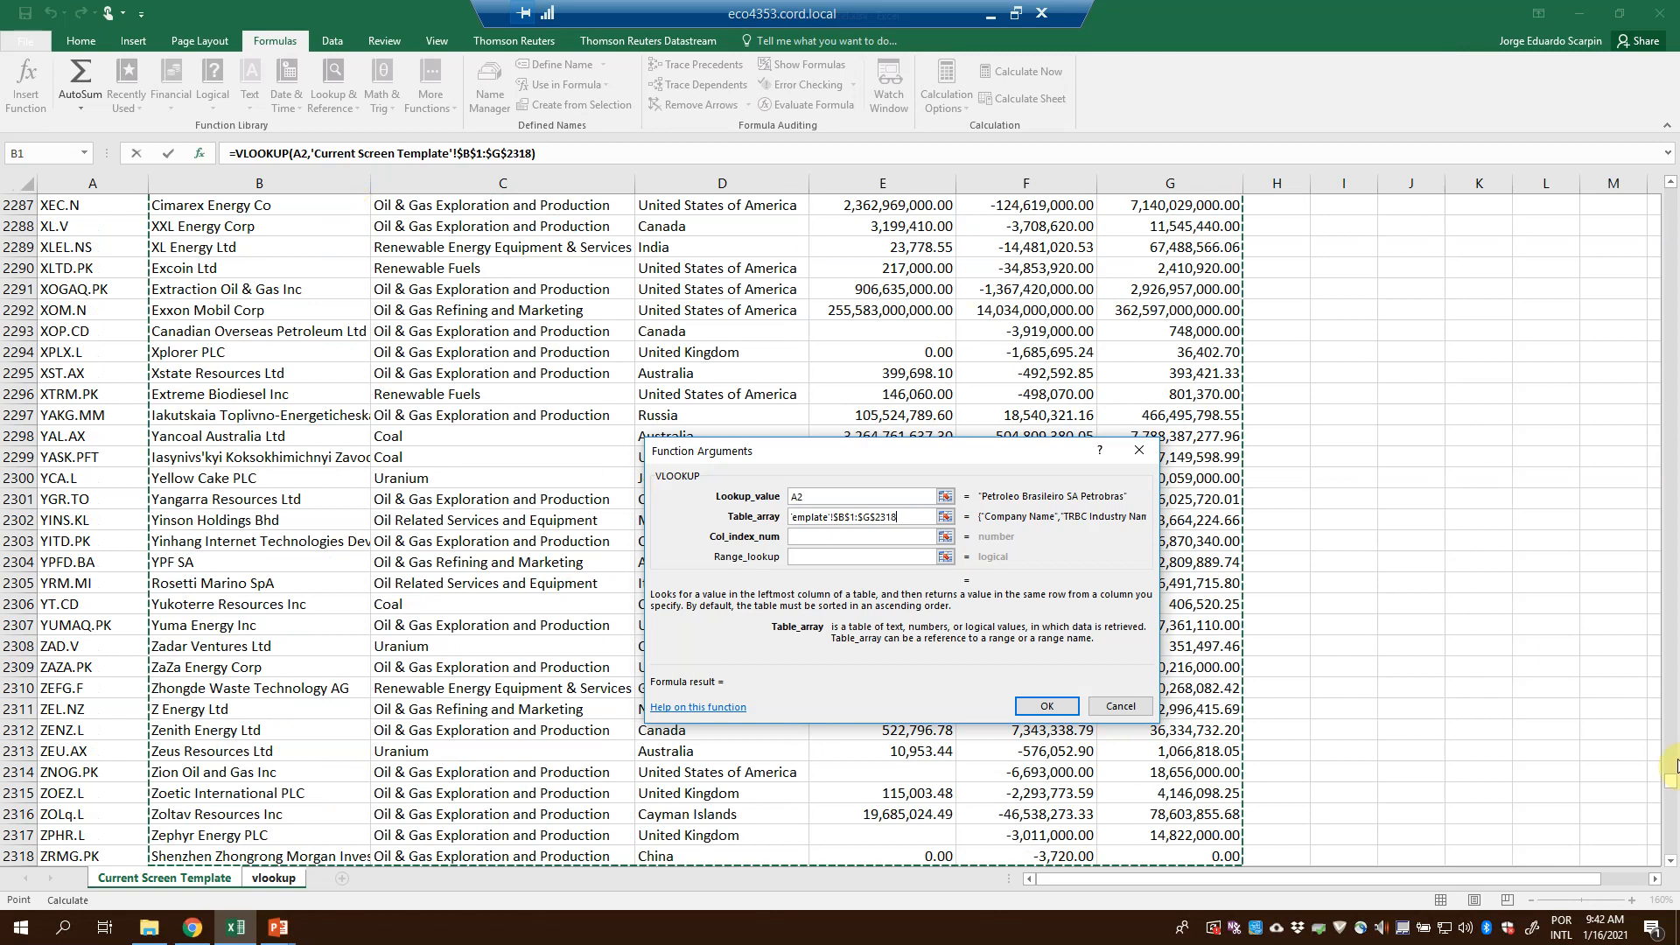
Set the column index number to 5 and the range lookup to false, and complete the net income formula in E2
key(Tab)
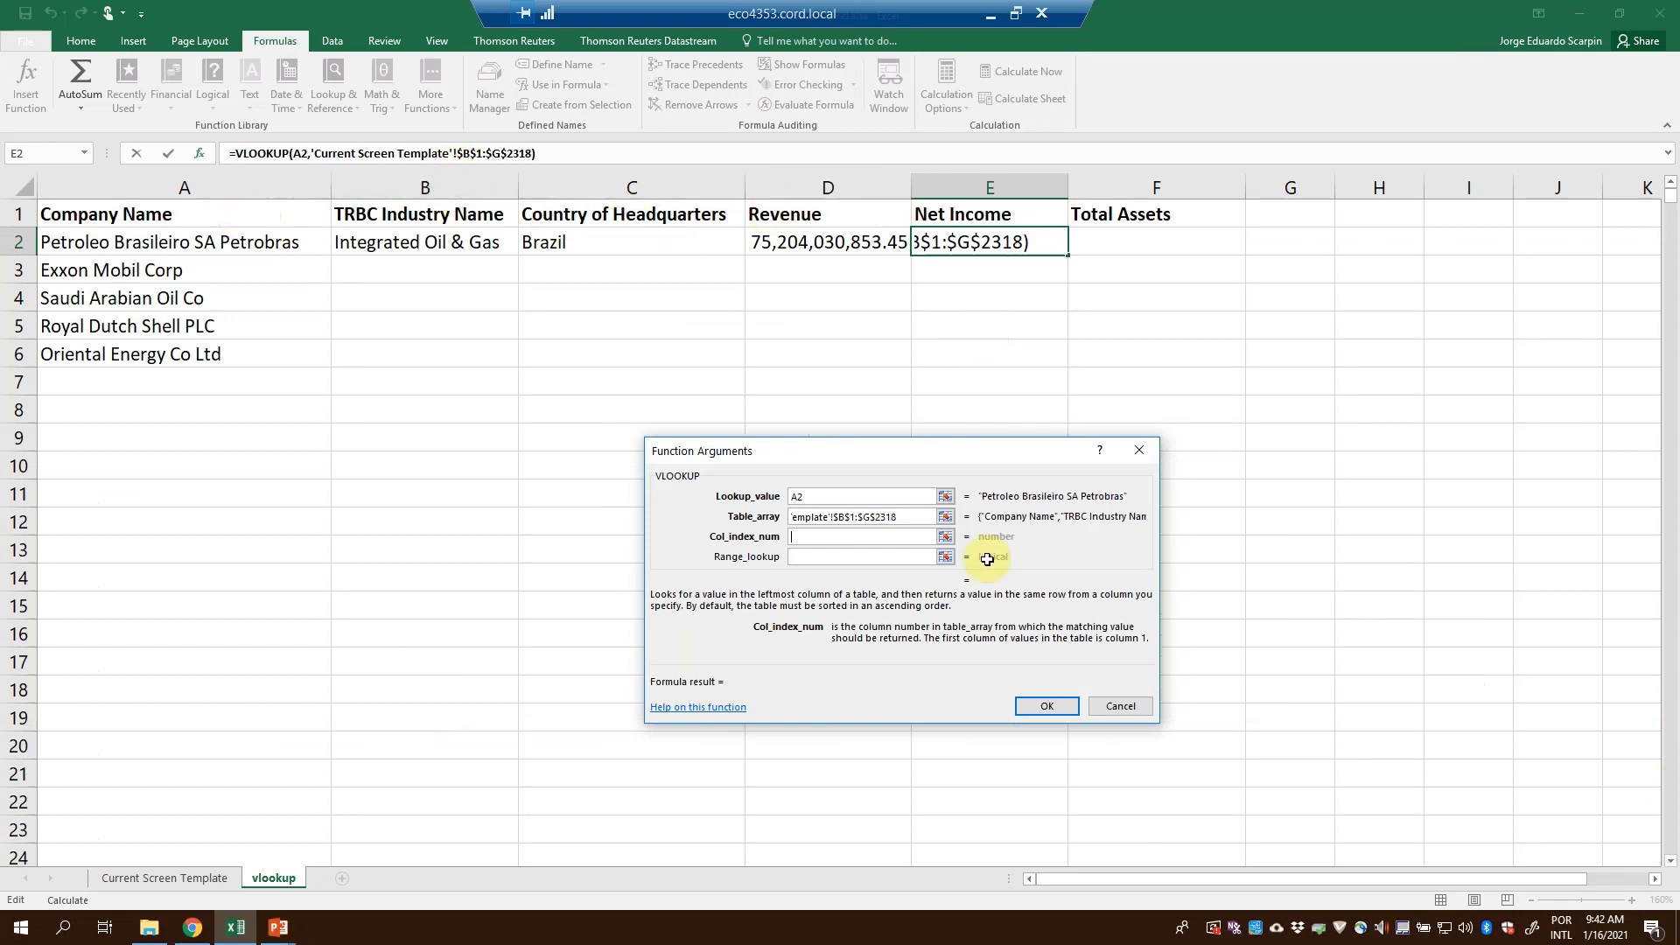
text(5)
key(Tab)
text(false)
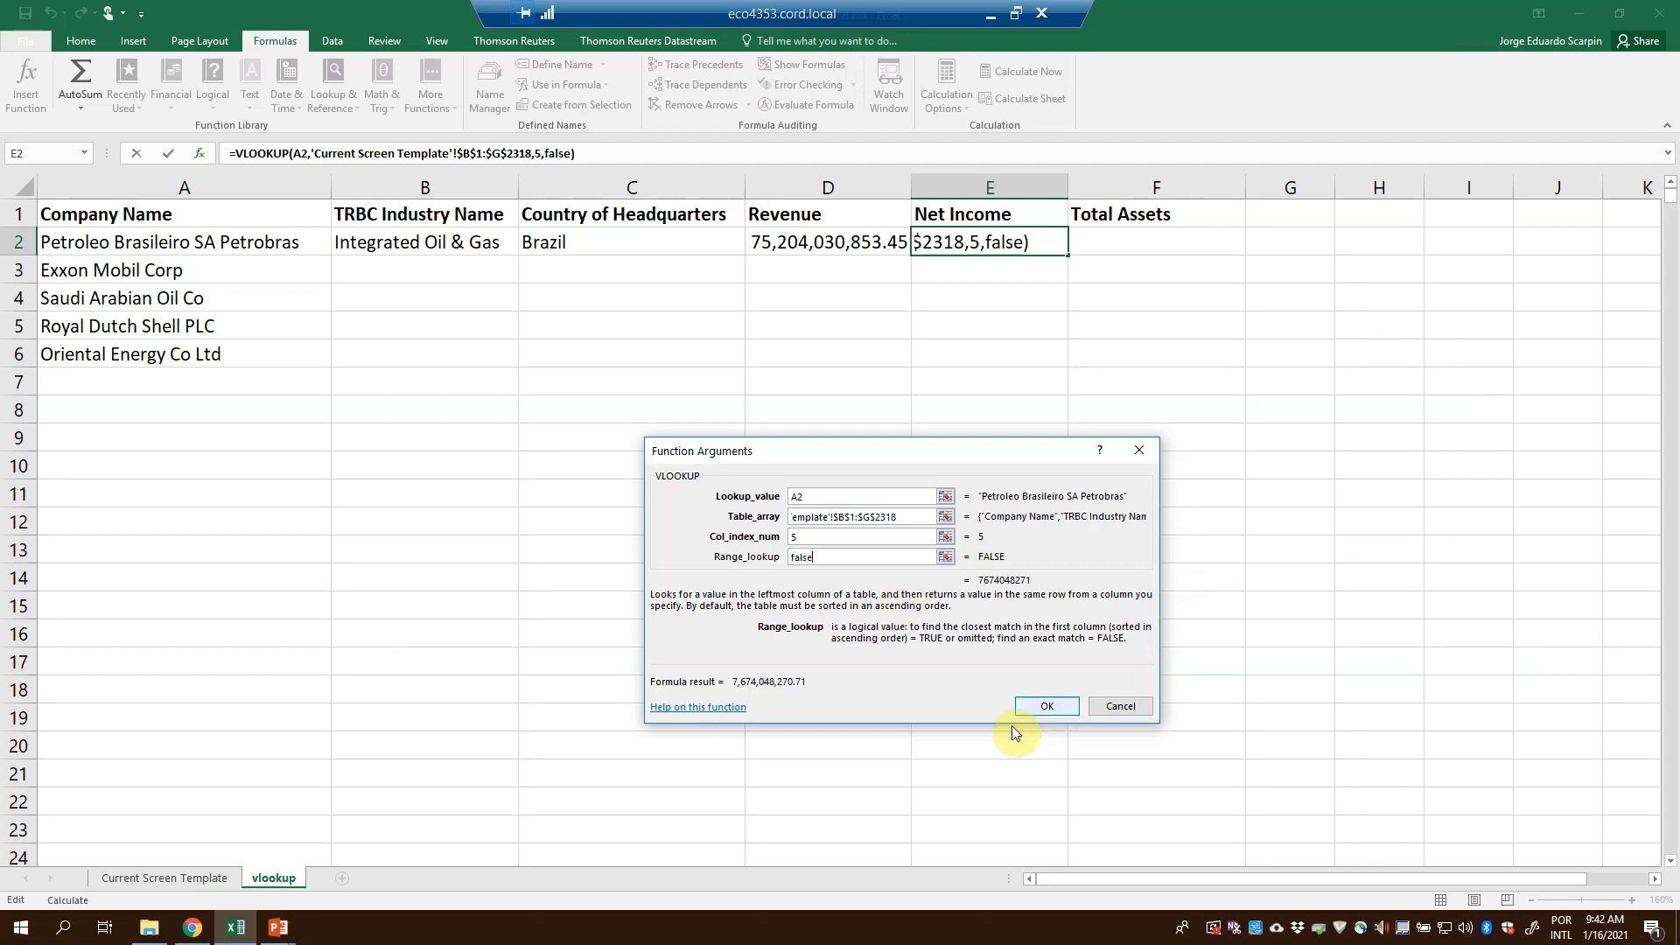
click(1043, 707)
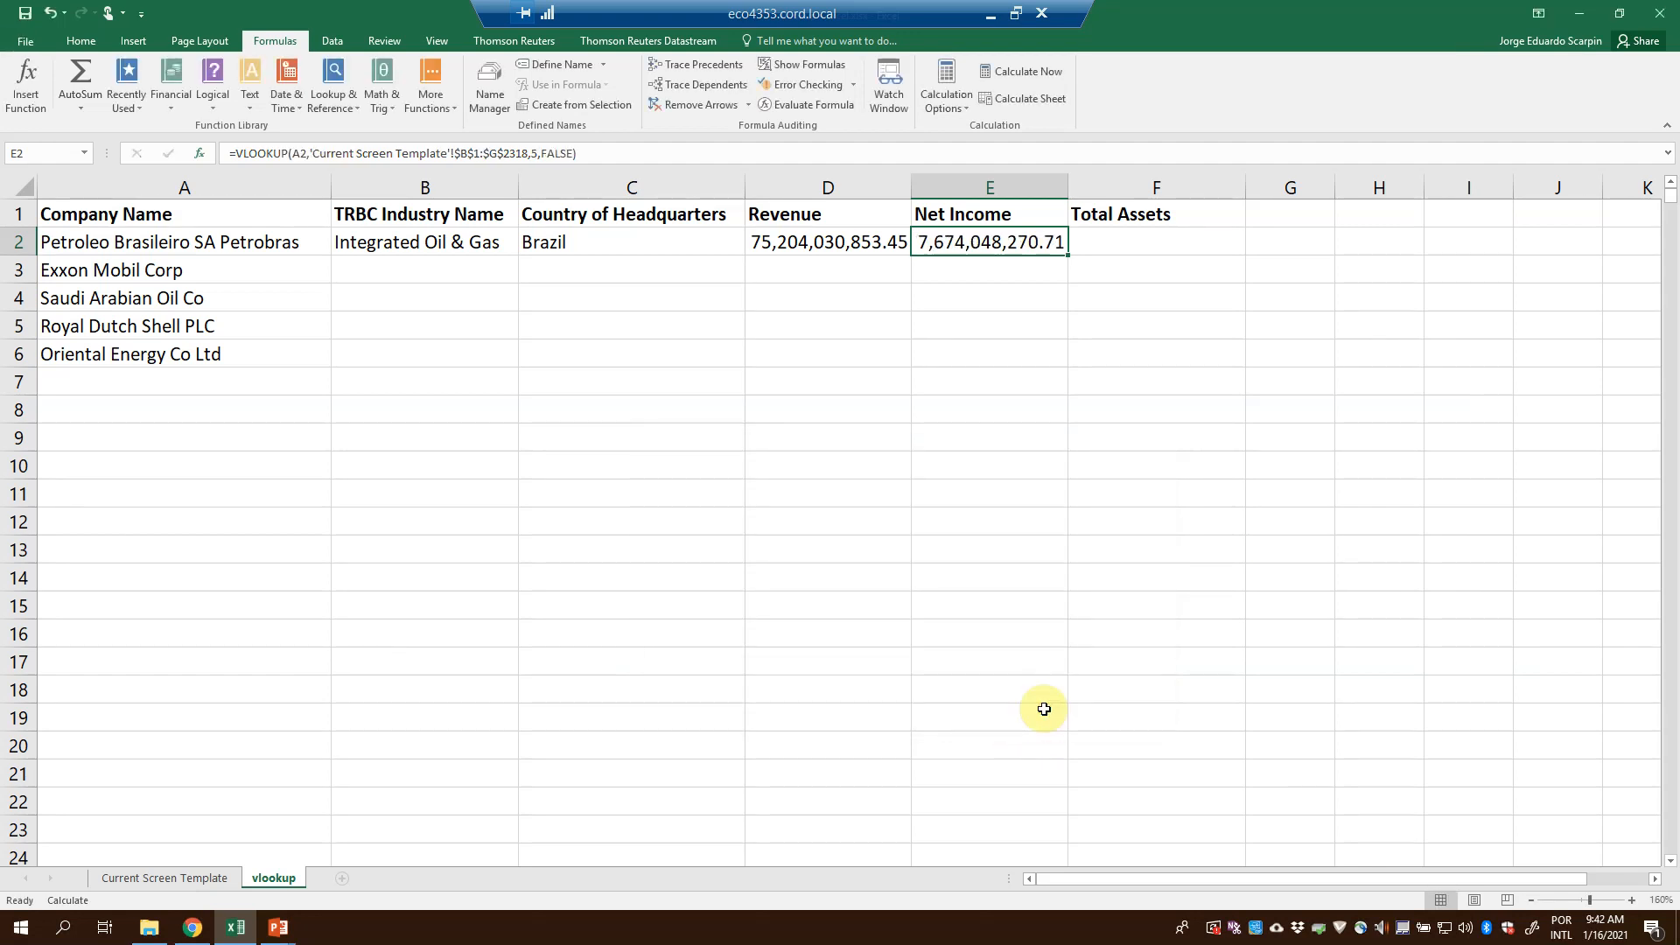
Insert VLOOKUP in F2, under Total Assets, with A2 as the lookup value
click(1128, 244)
click(26, 77)
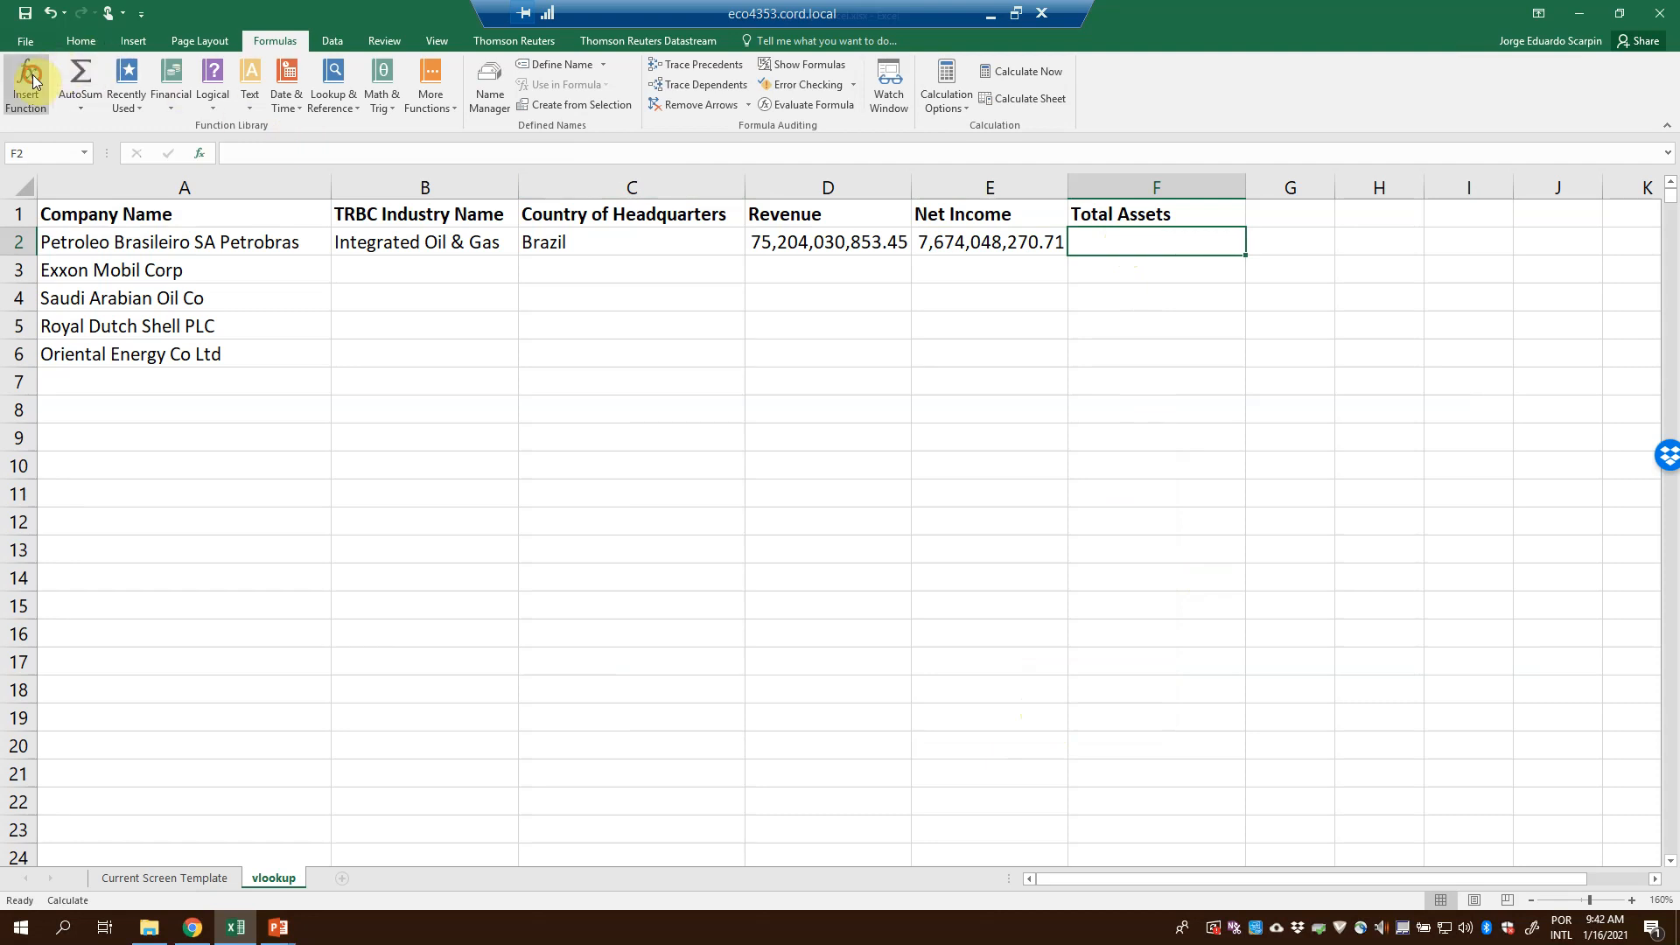
click(962, 722)
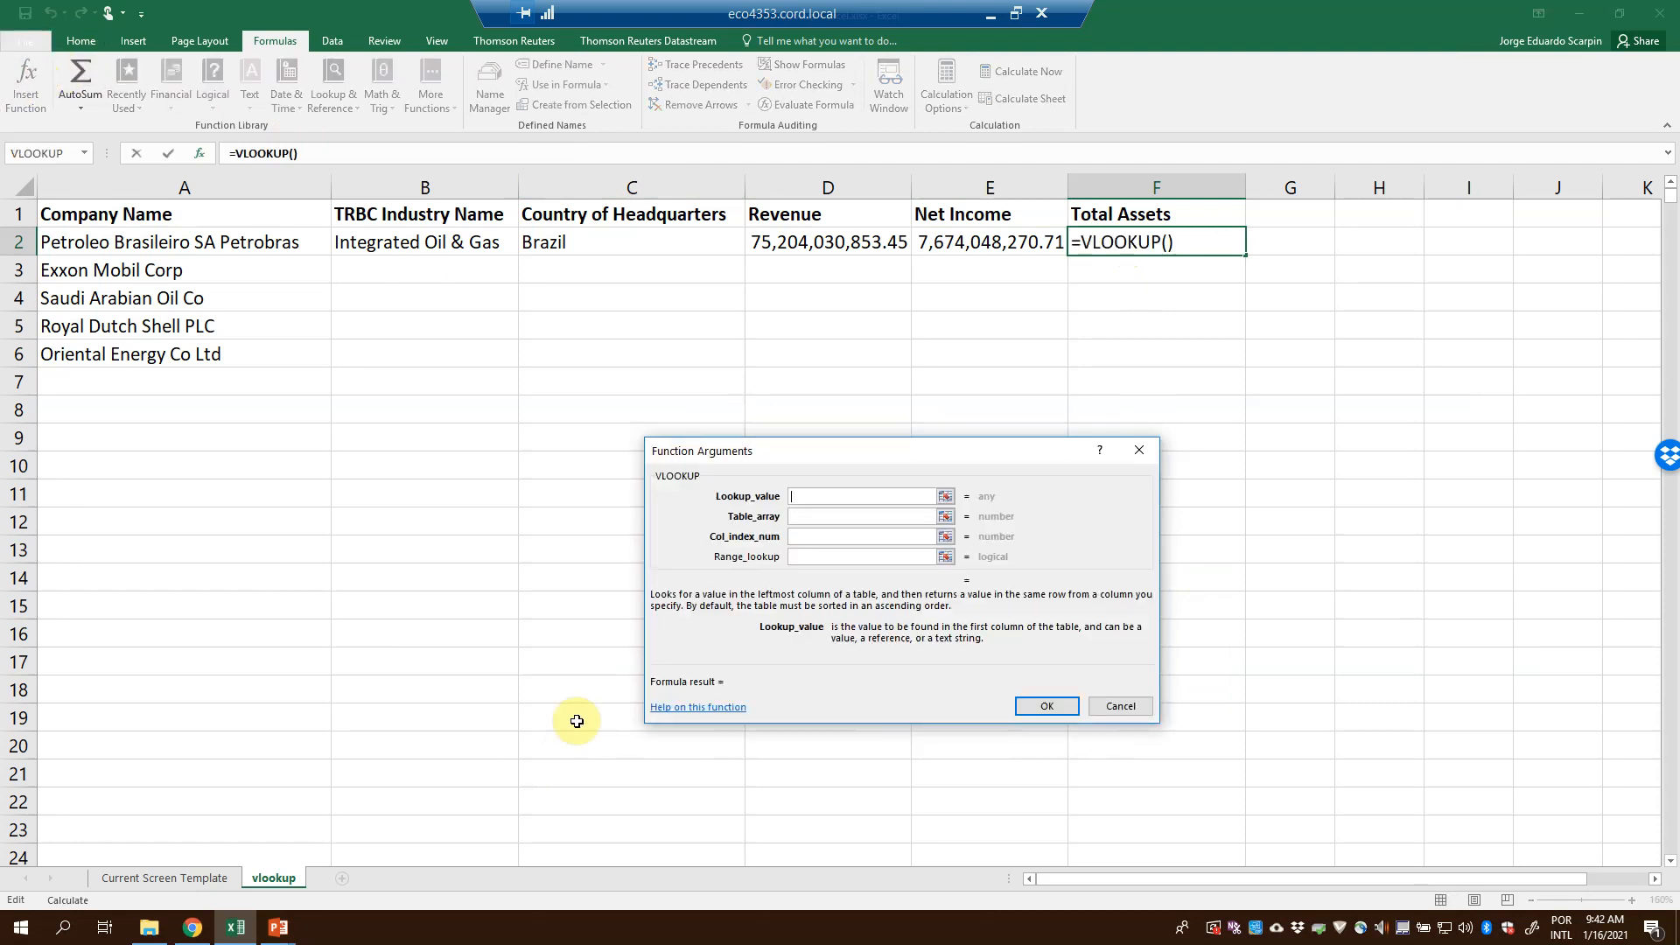
click(222, 243)
key(Tab)
Set the table array of the F2 formula to the absolute range $B$1:$G$2318 on the Current Screen Template sheet
click(191, 879)
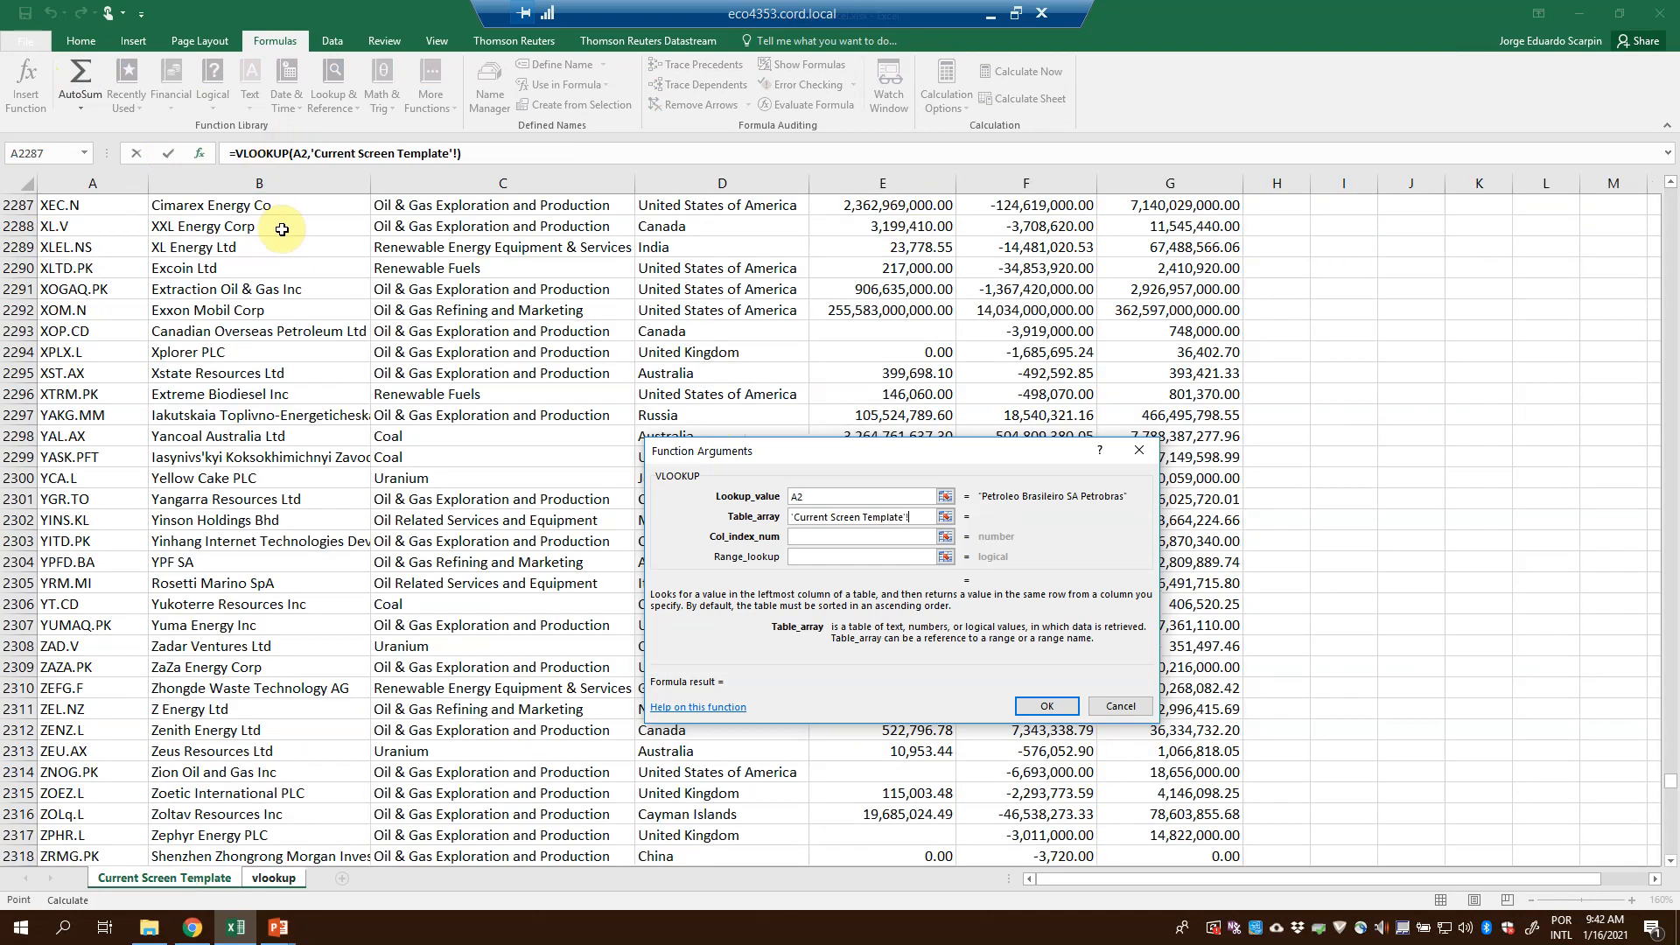
key(ctrl+Home)
click(276, 205)
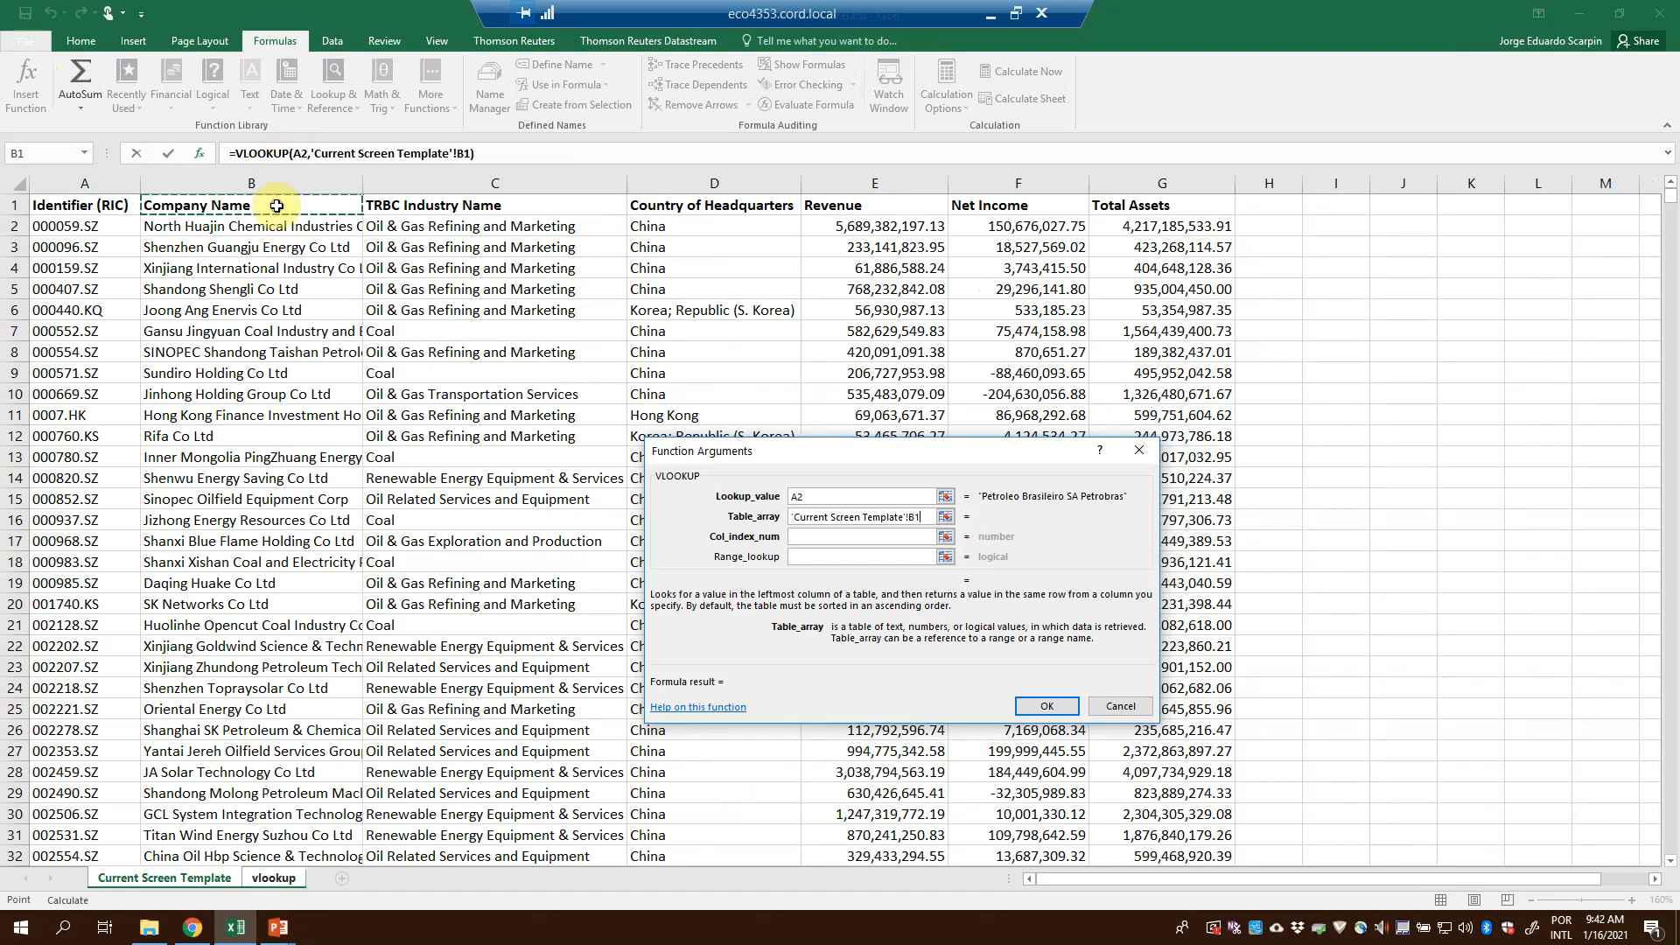
key(shift+Right)
key(shift+Right)
key(shift+Right)
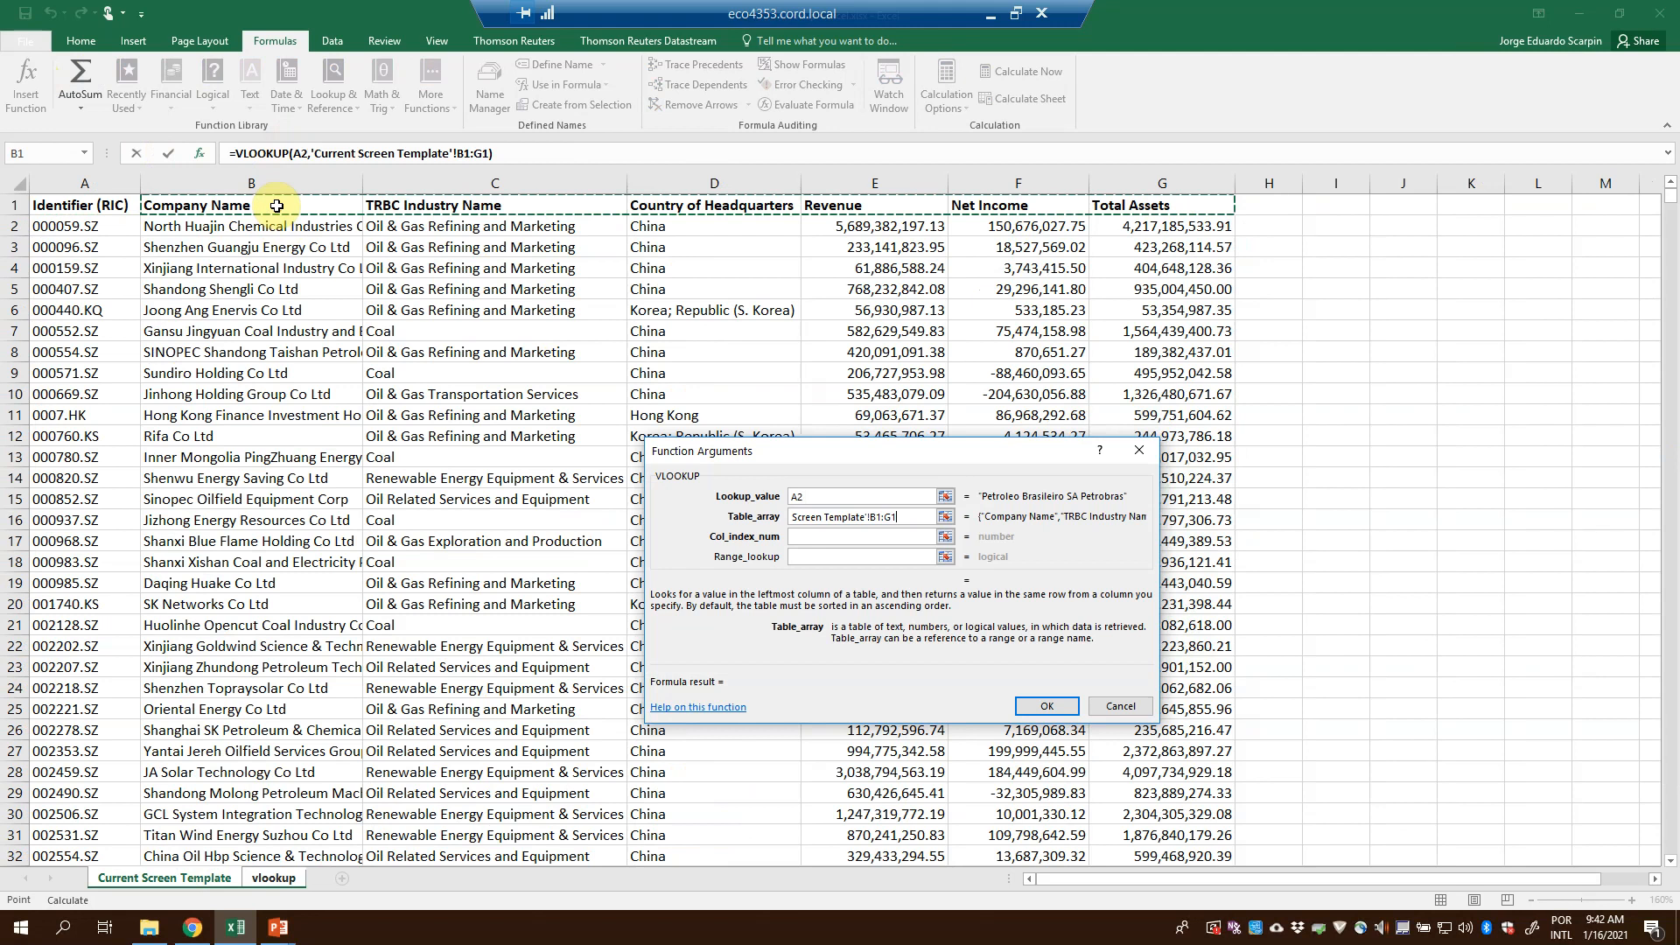
key(ctrl+shift+Down)
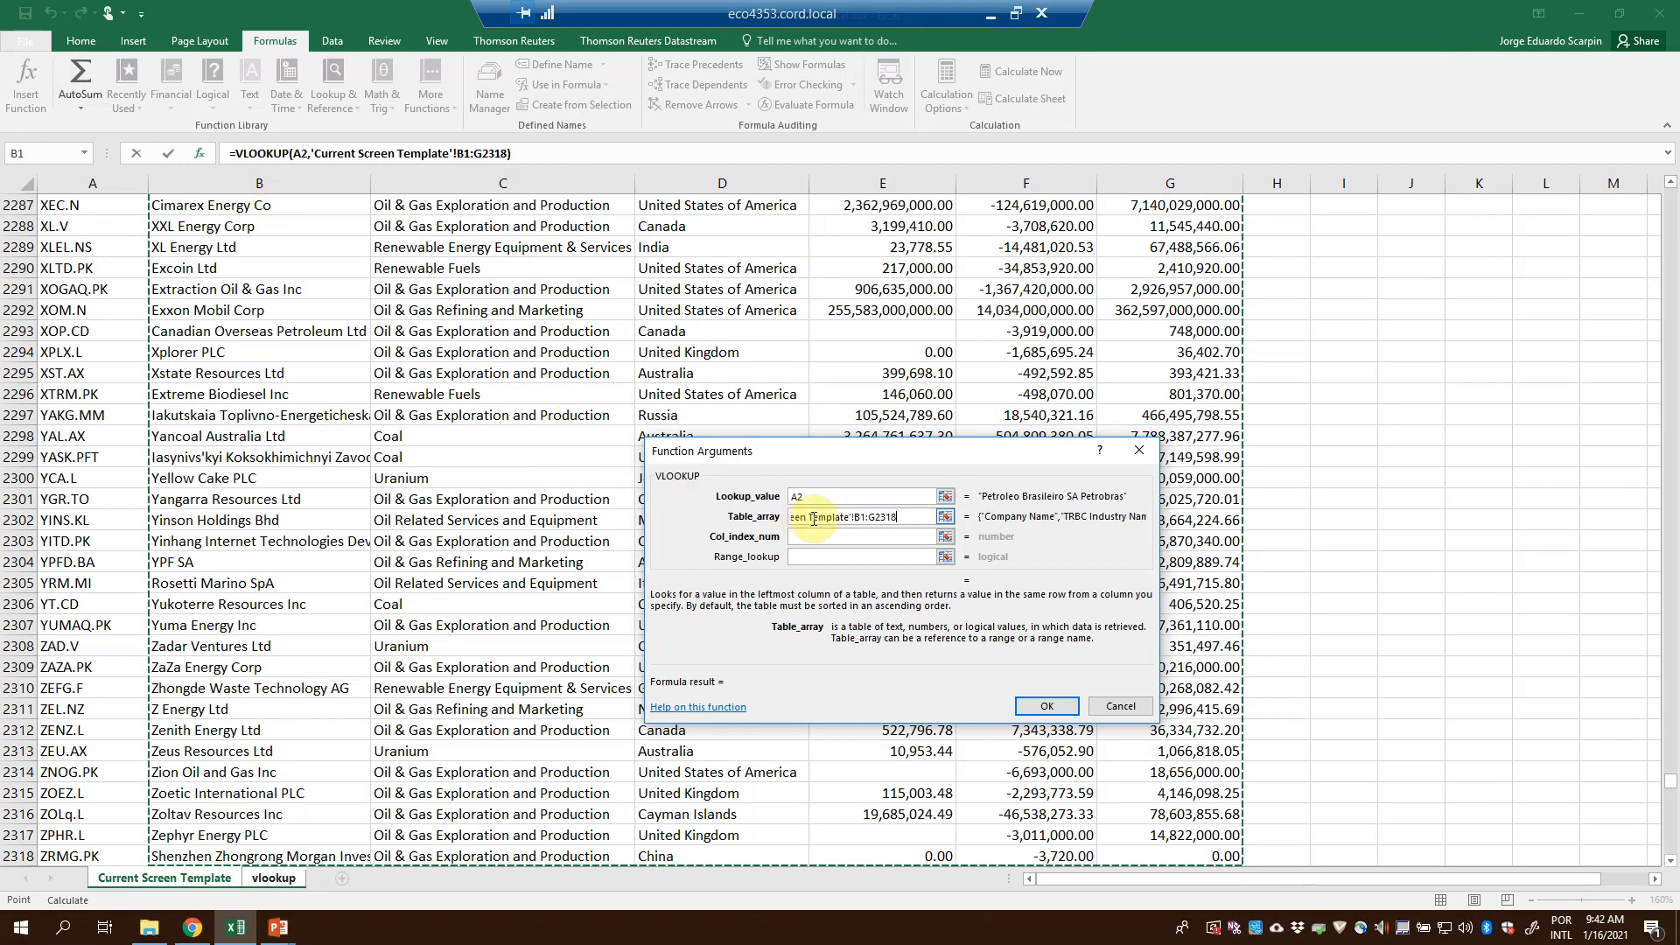
key(F4)
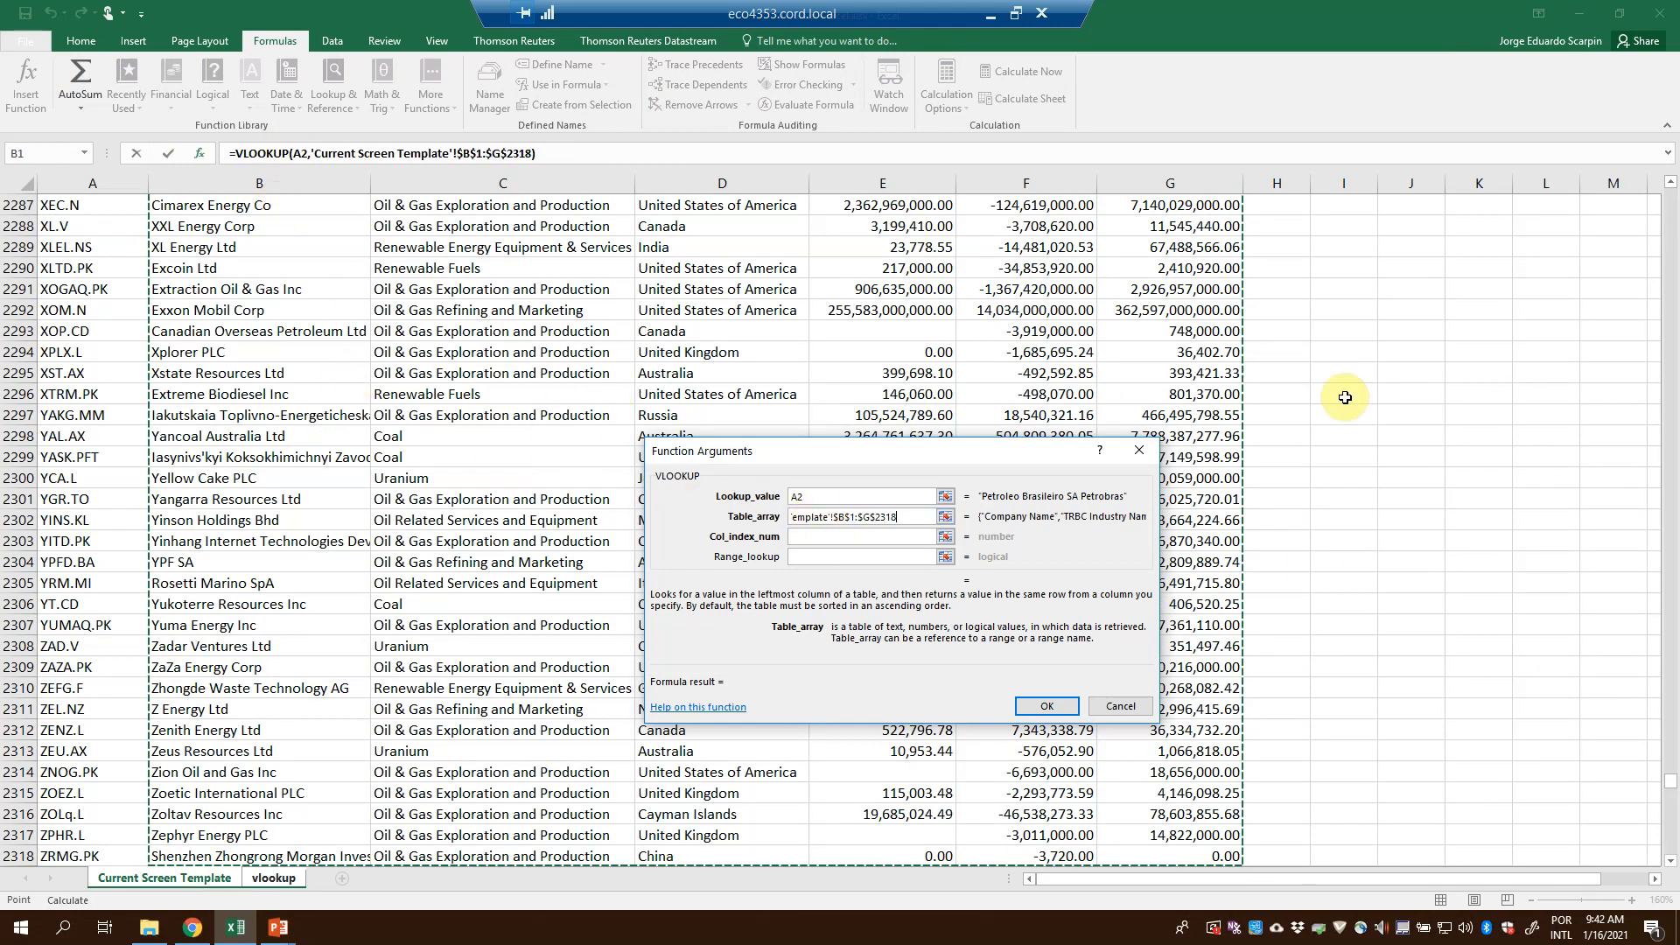
Set the column index number to 6 and the range lookup to false, and complete the total assets formula in F2
drag(1669, 781, 1669, 191)
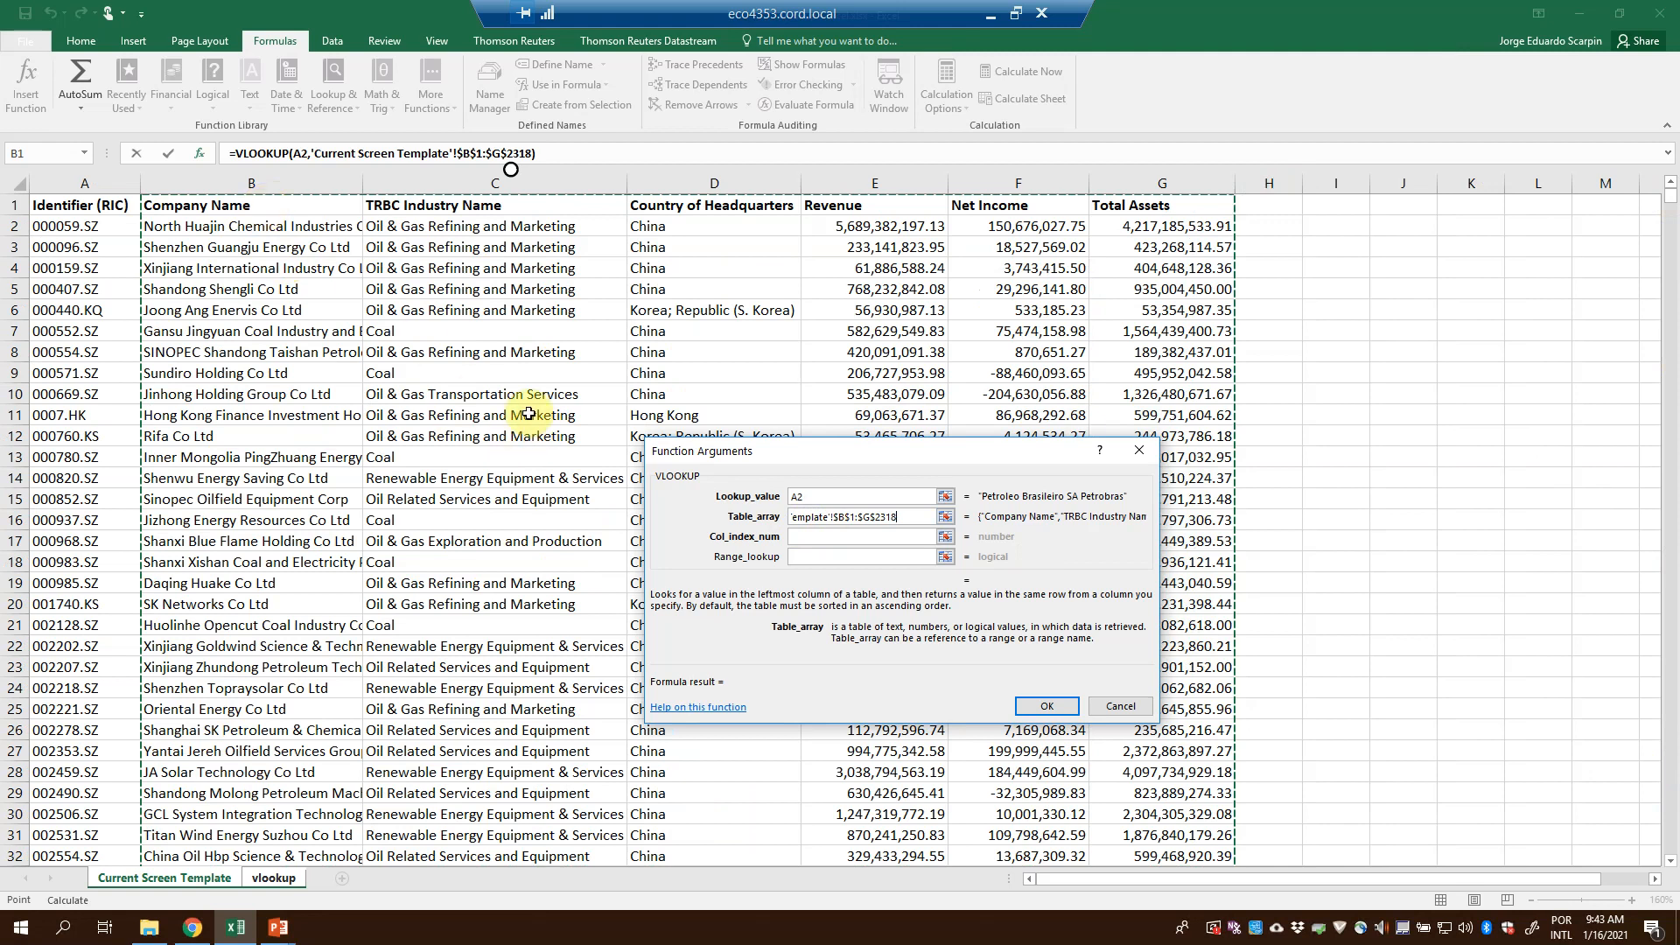
key(Tab)
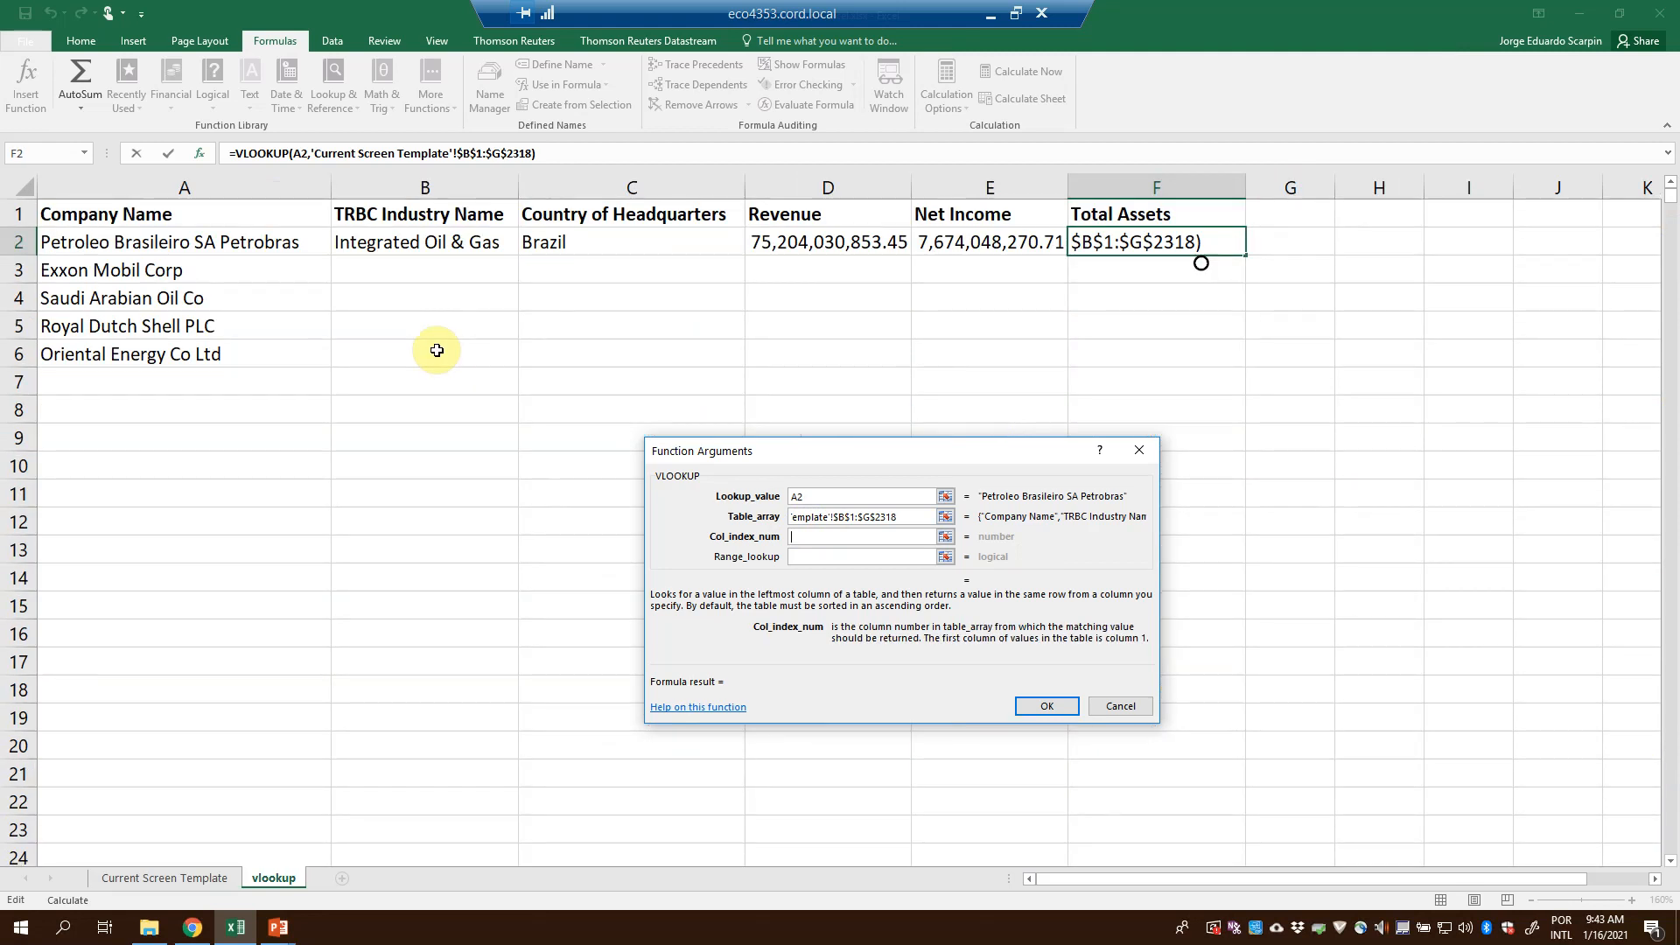
text(6)
key(Tab)
text(false)
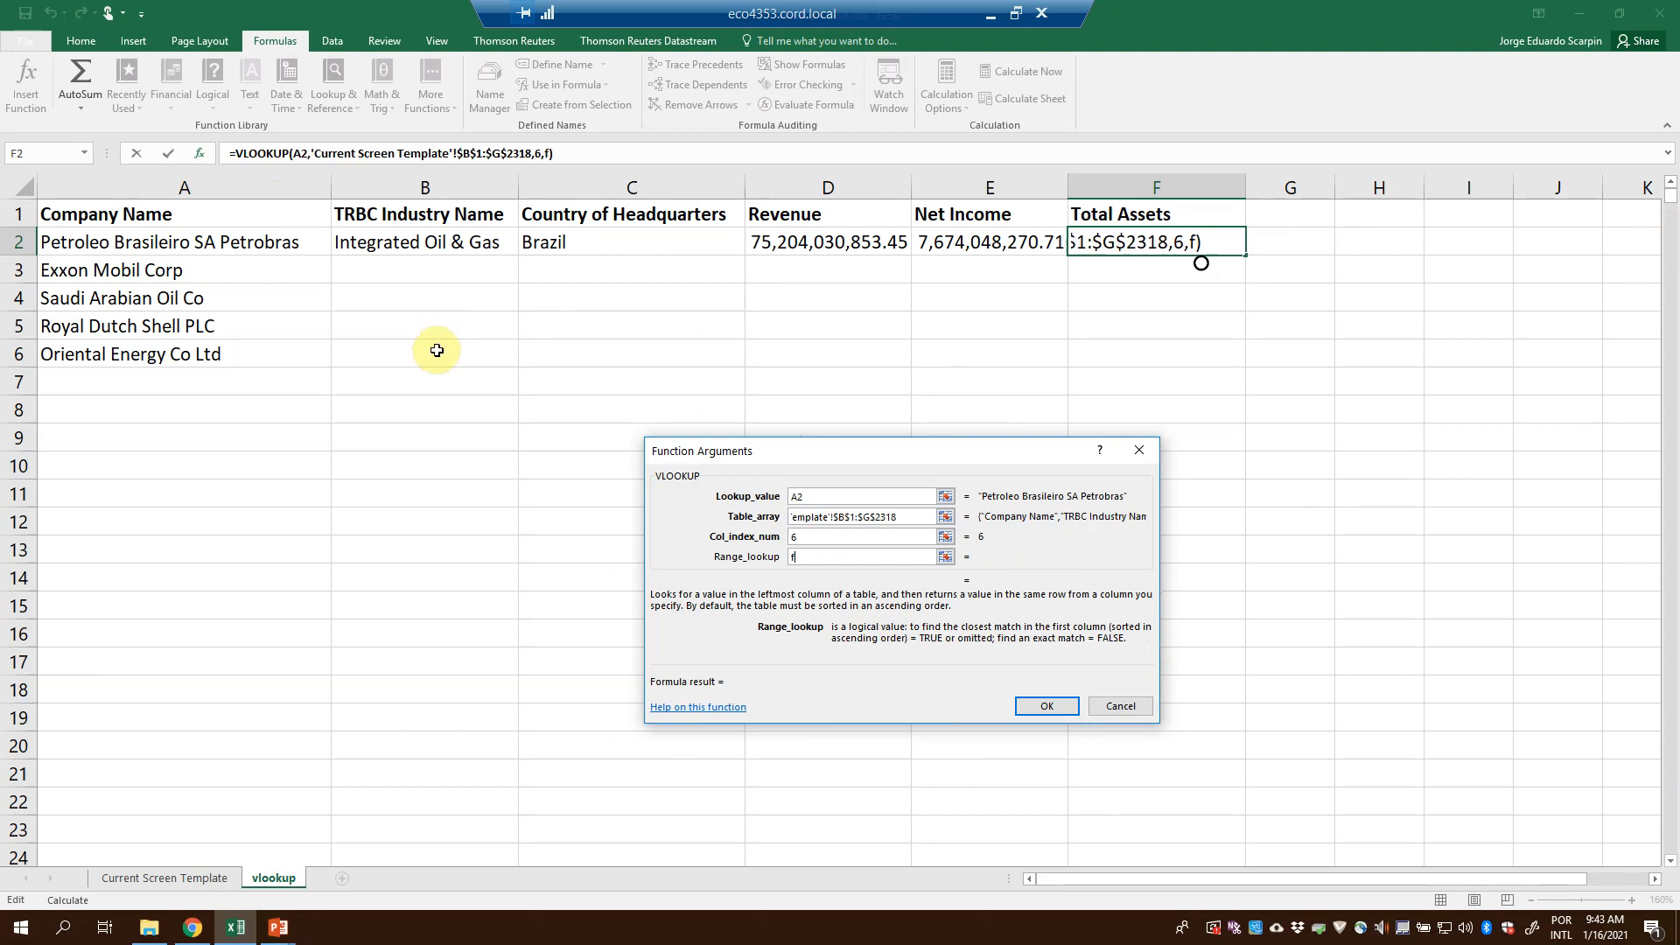
click(1059, 707)
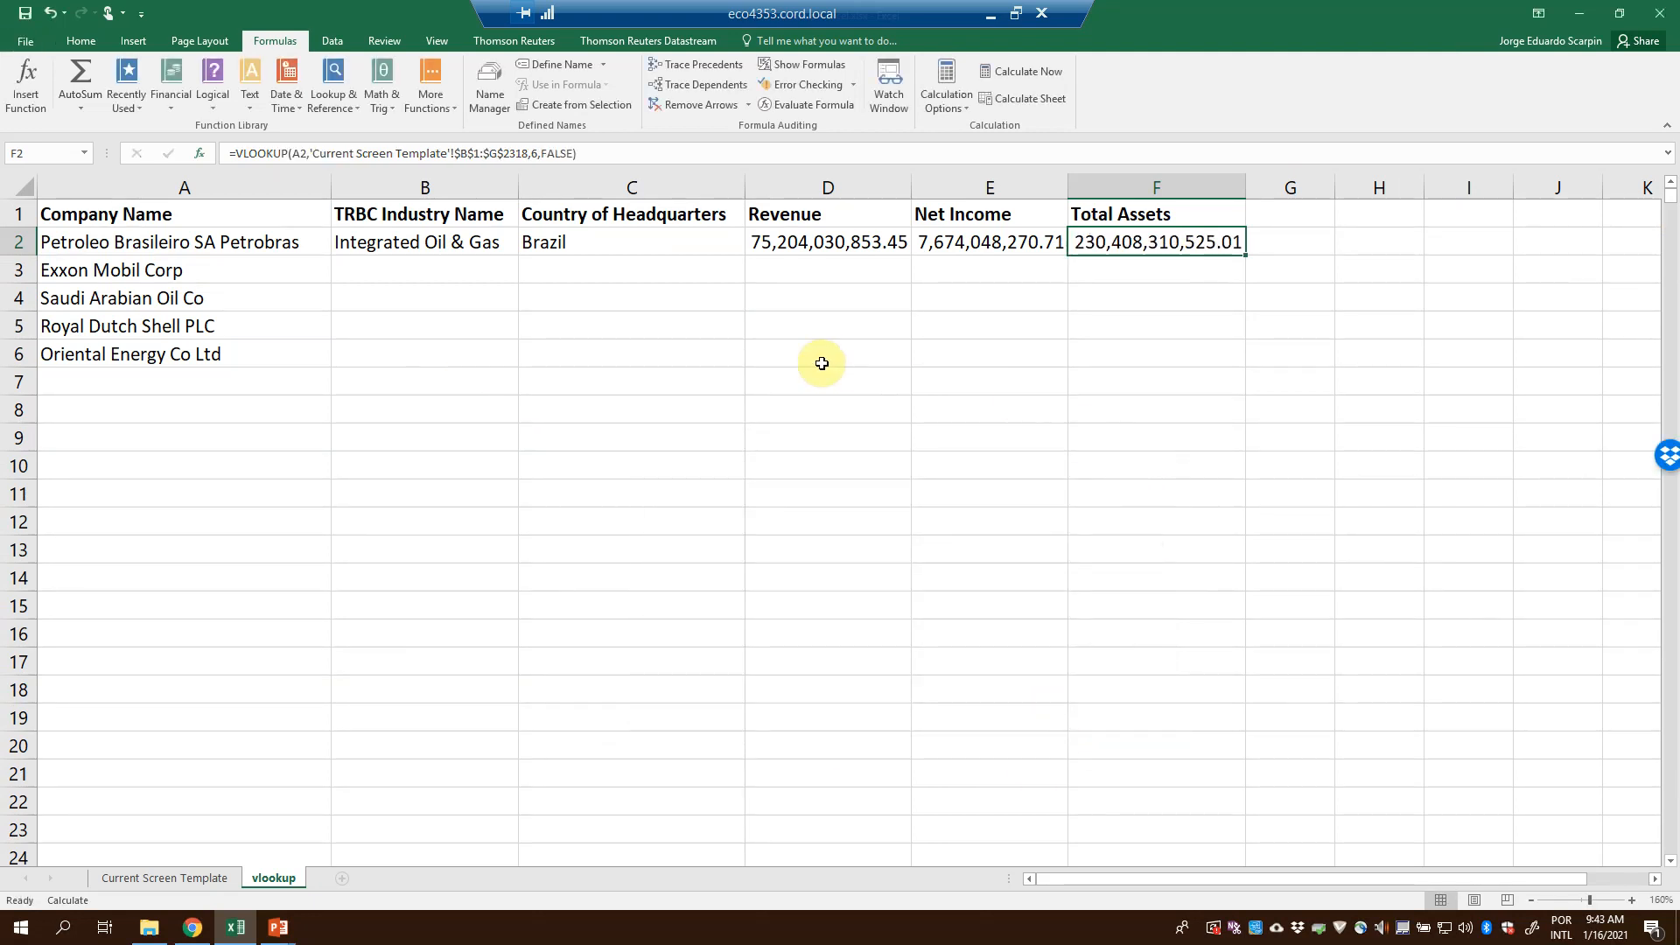
Find Petroleo Brasileiro SA Petrobras in the Current Screen Template sheet and compare its total assets, net income and revenue with the vlookup sheet
click(144, 879)
key(ctrl+f)
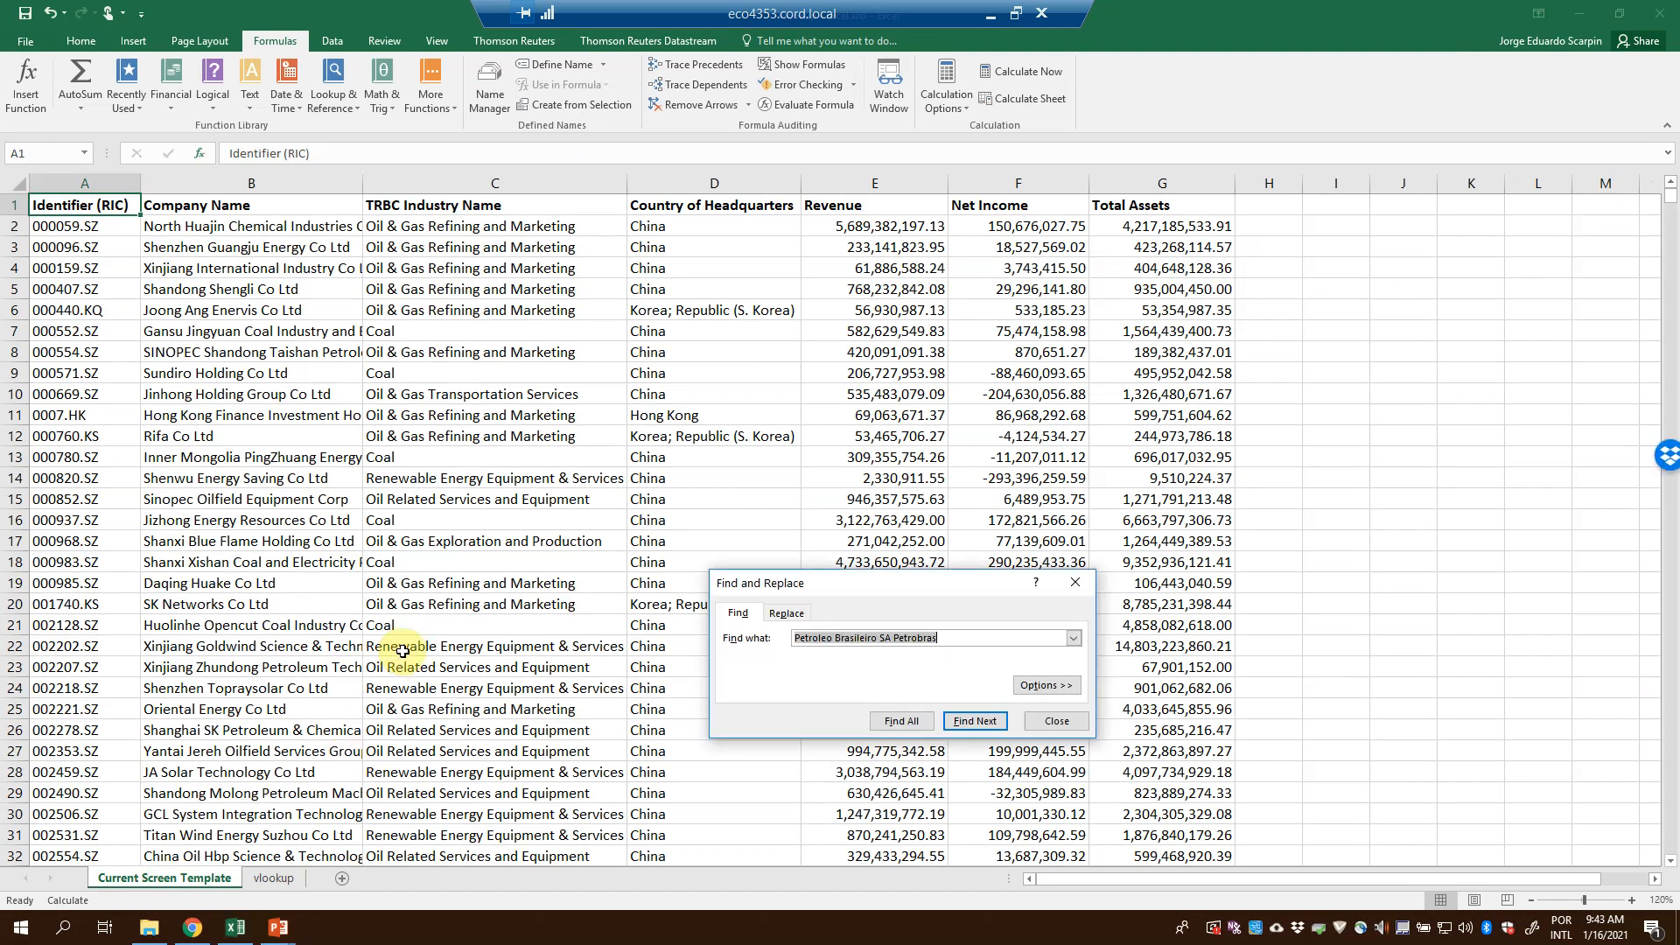
key(Return)
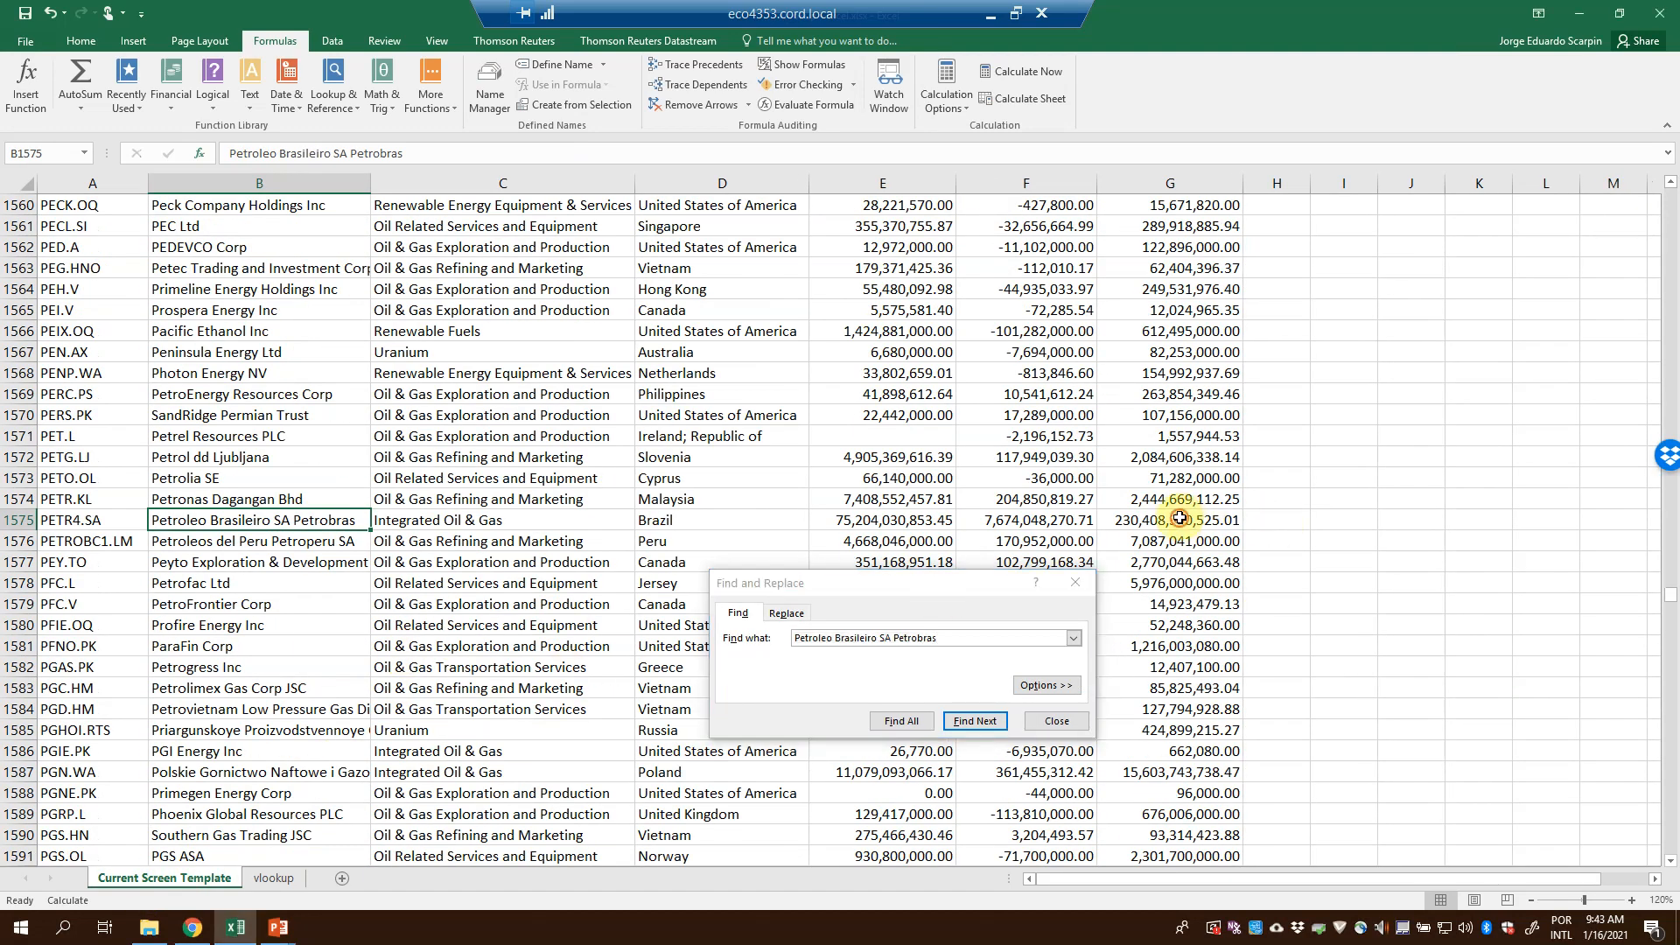
double_click(1183, 520)
key(Escape)
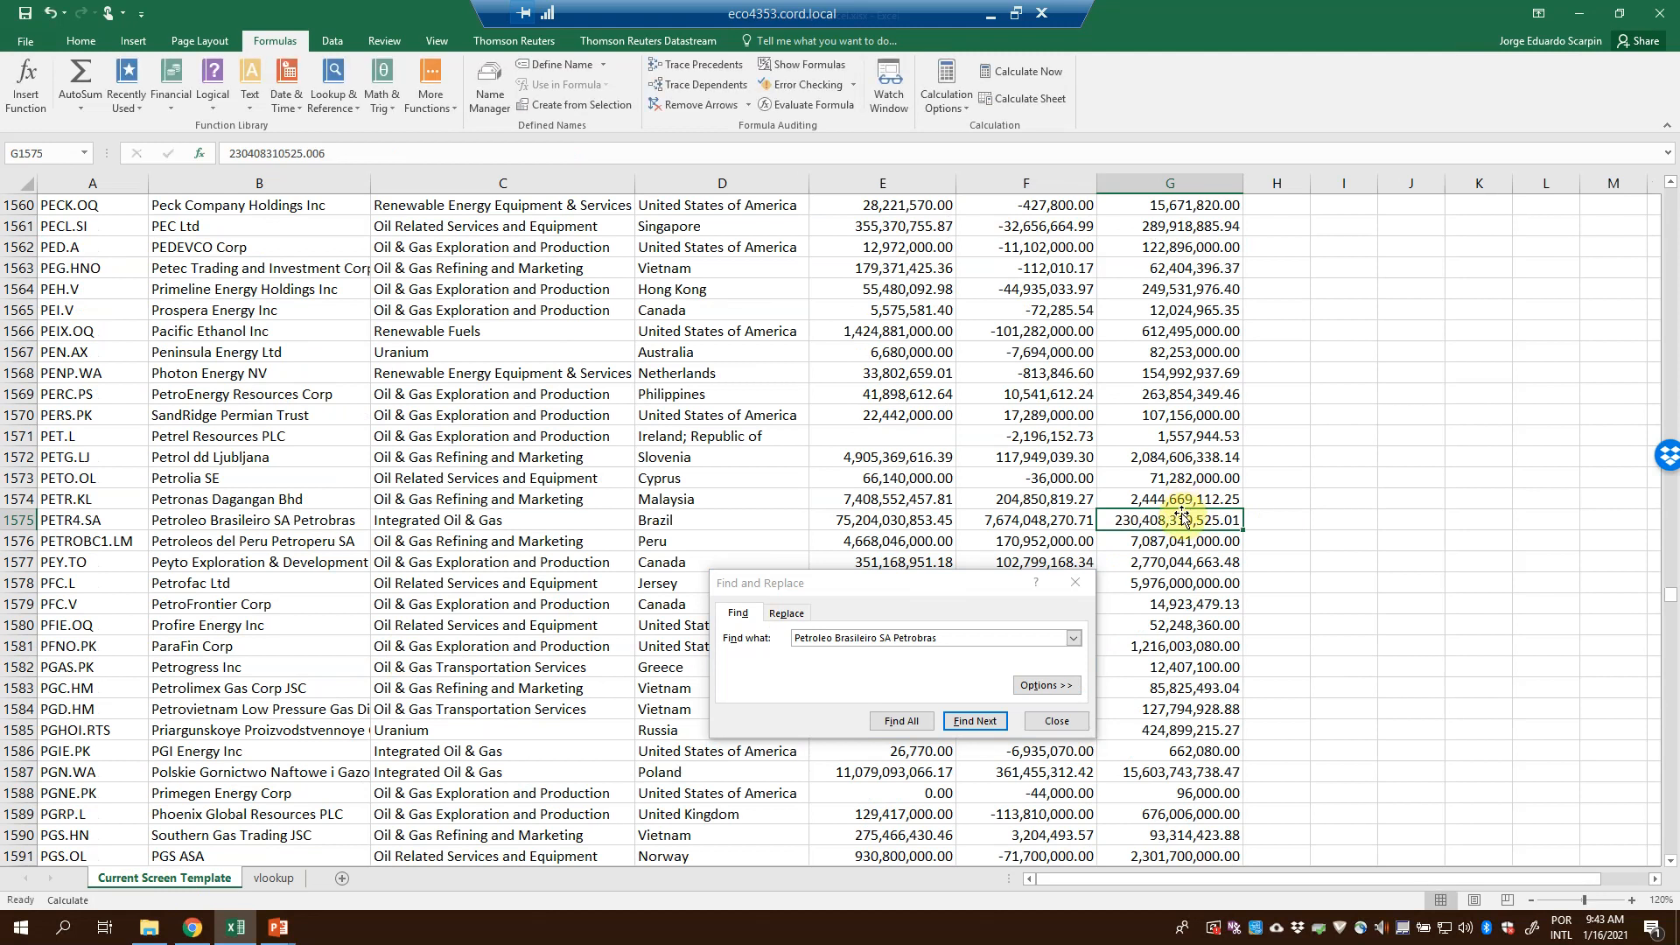
click(1068, 586)
click(1024, 520)
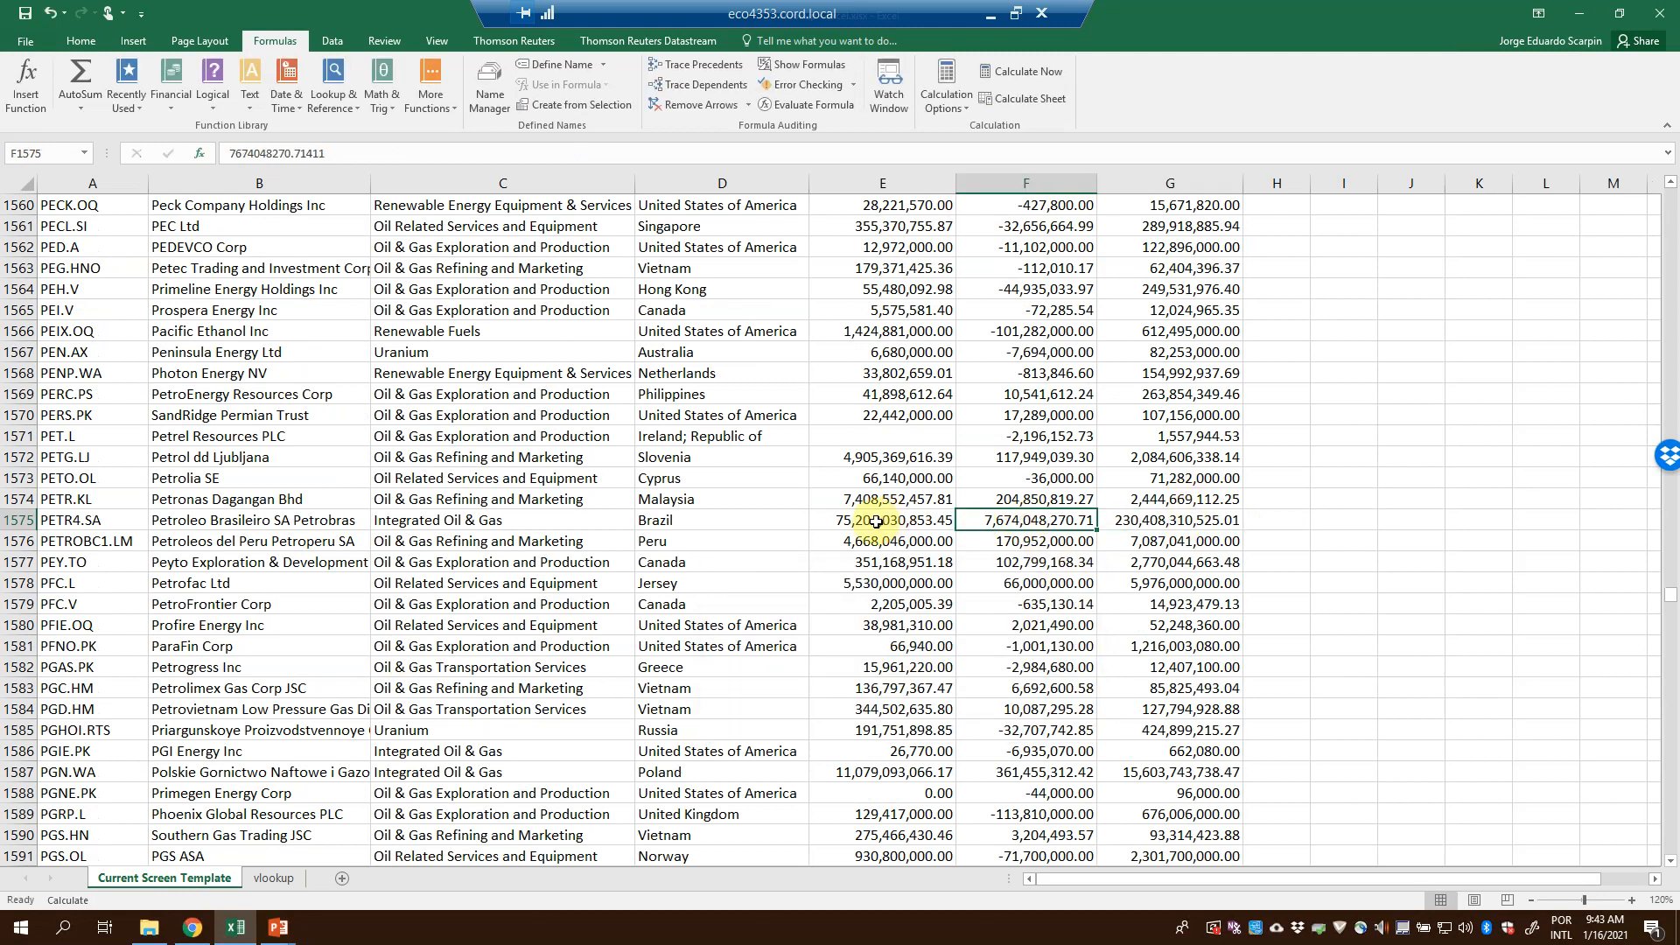
click(875, 520)
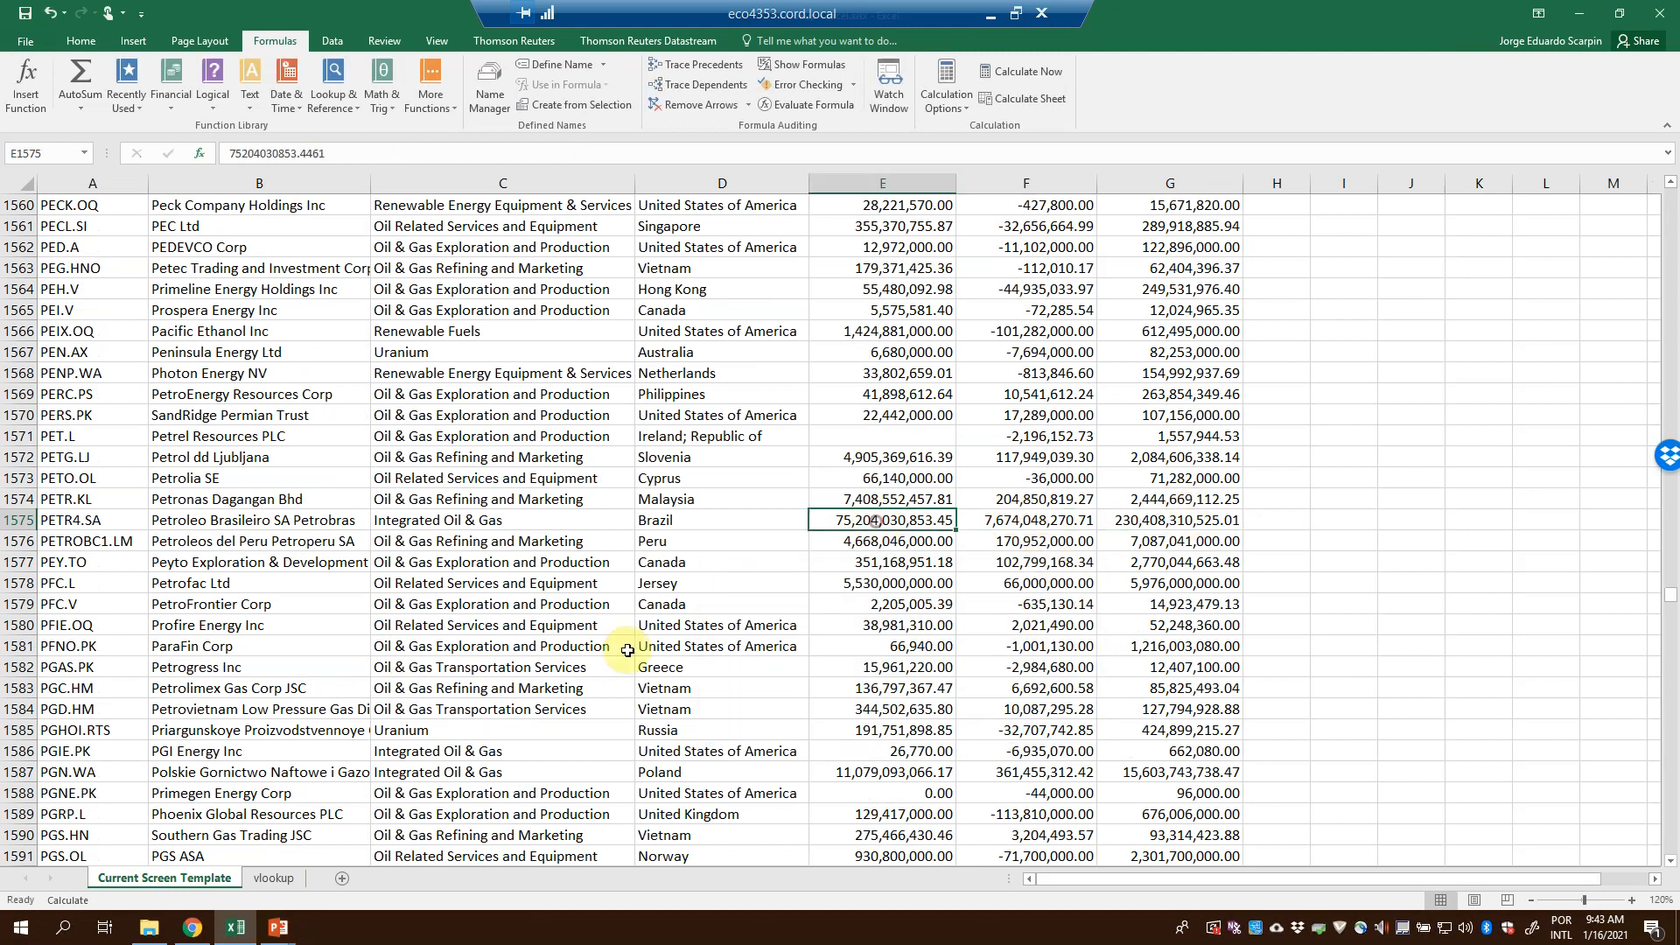
click(273, 878)
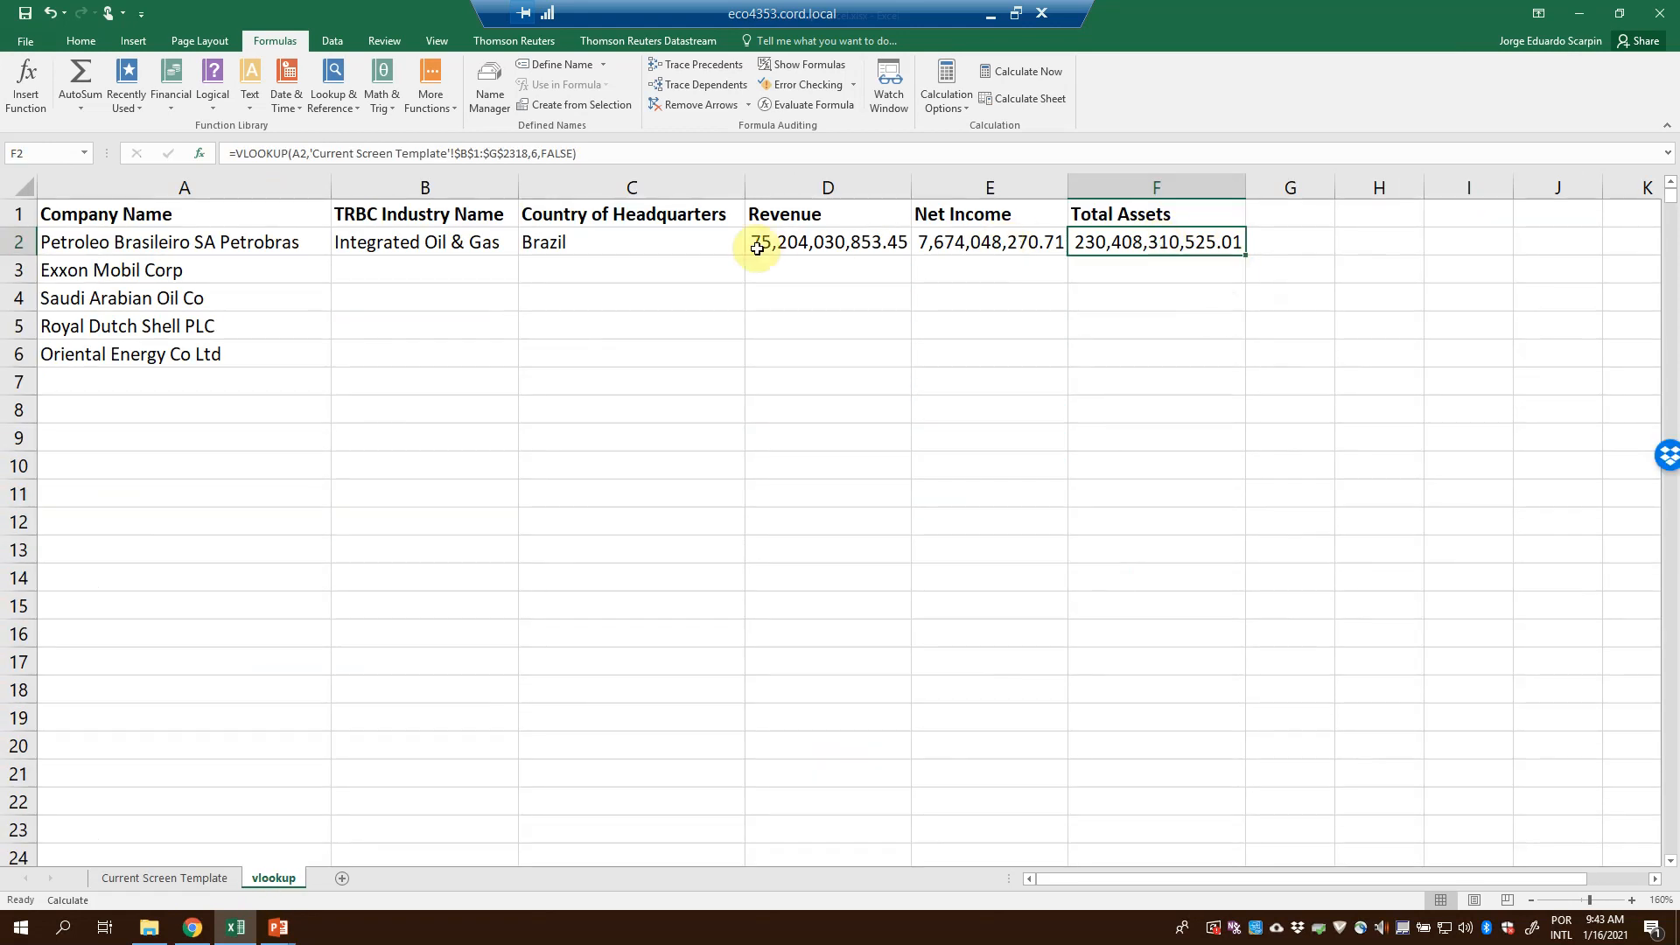
click(188, 878)
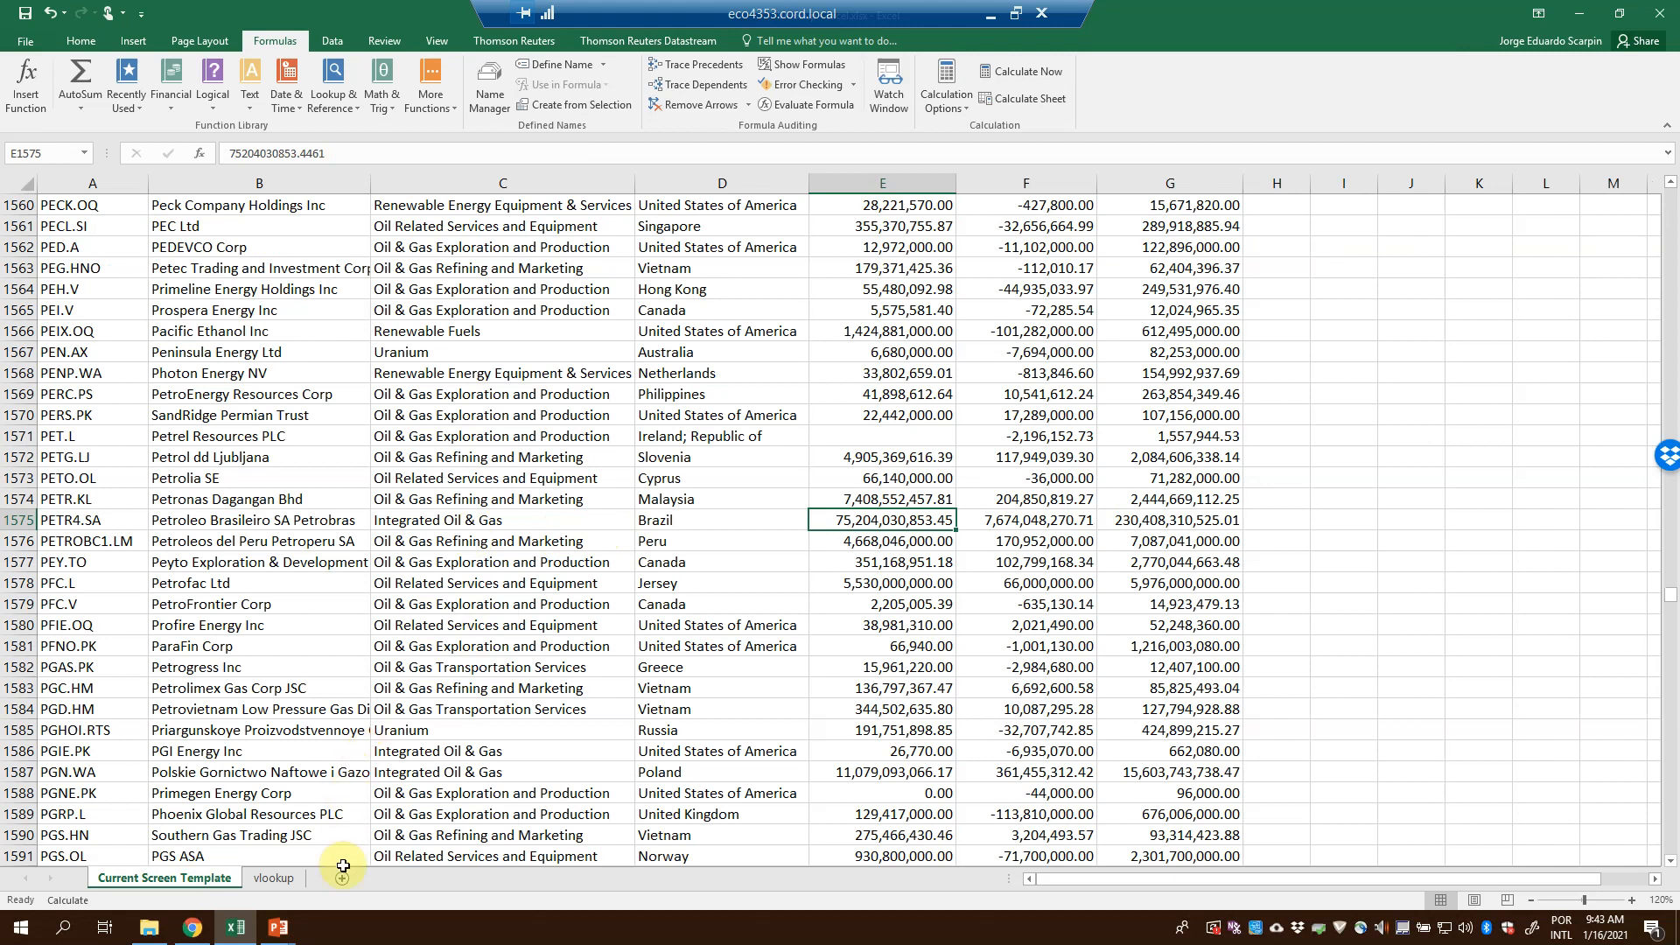
click(274, 877)
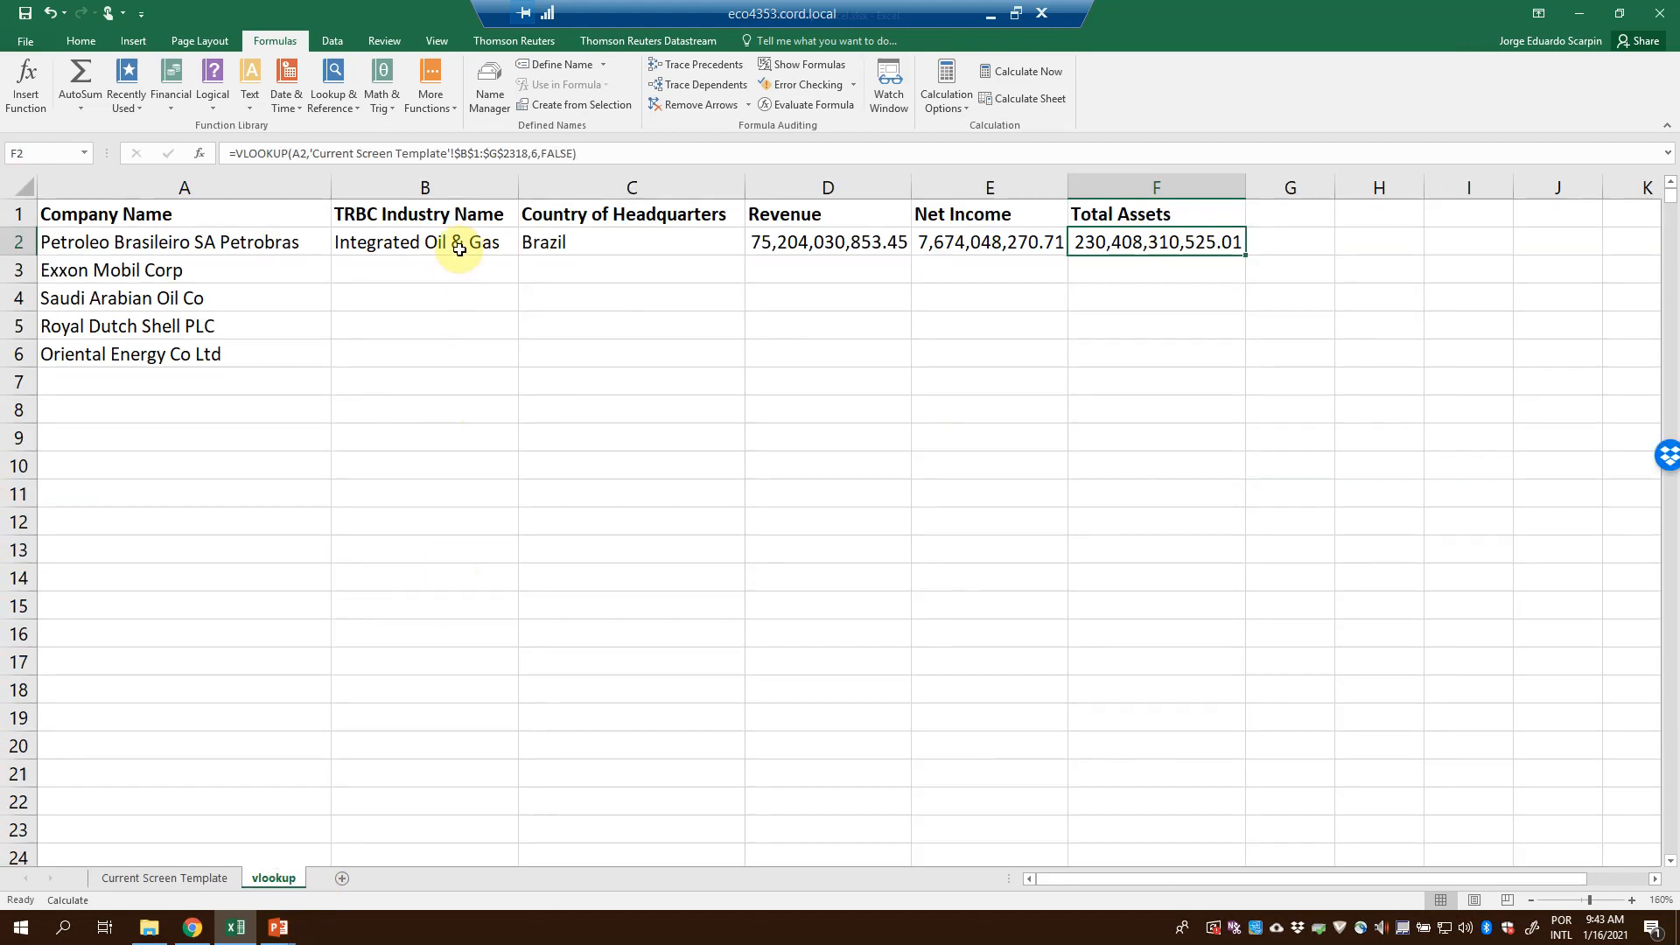
Copy the VLOOKUP formulas in B2:F2 down to row 6 for the remaining companies
drag(457, 245, 1101, 241)
key(ctrl+c)
key(shift+Down)
key(shift+Down)
key(shift+Down)
key(shift+Down)
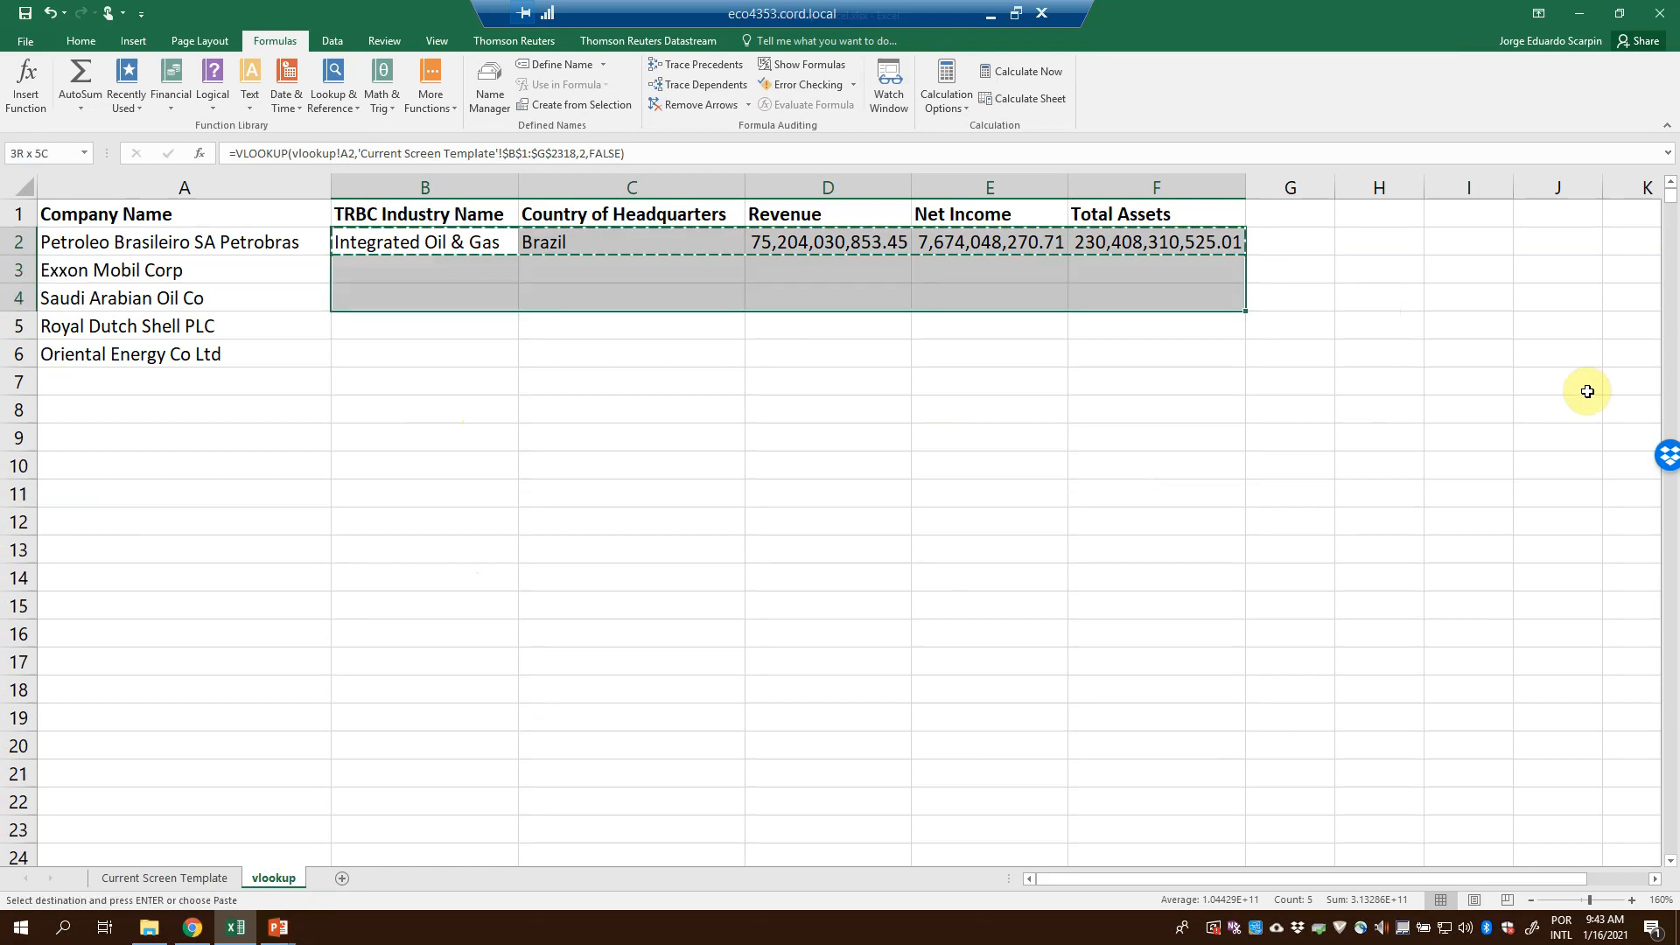
key(ctrl+v)
key(Escape)
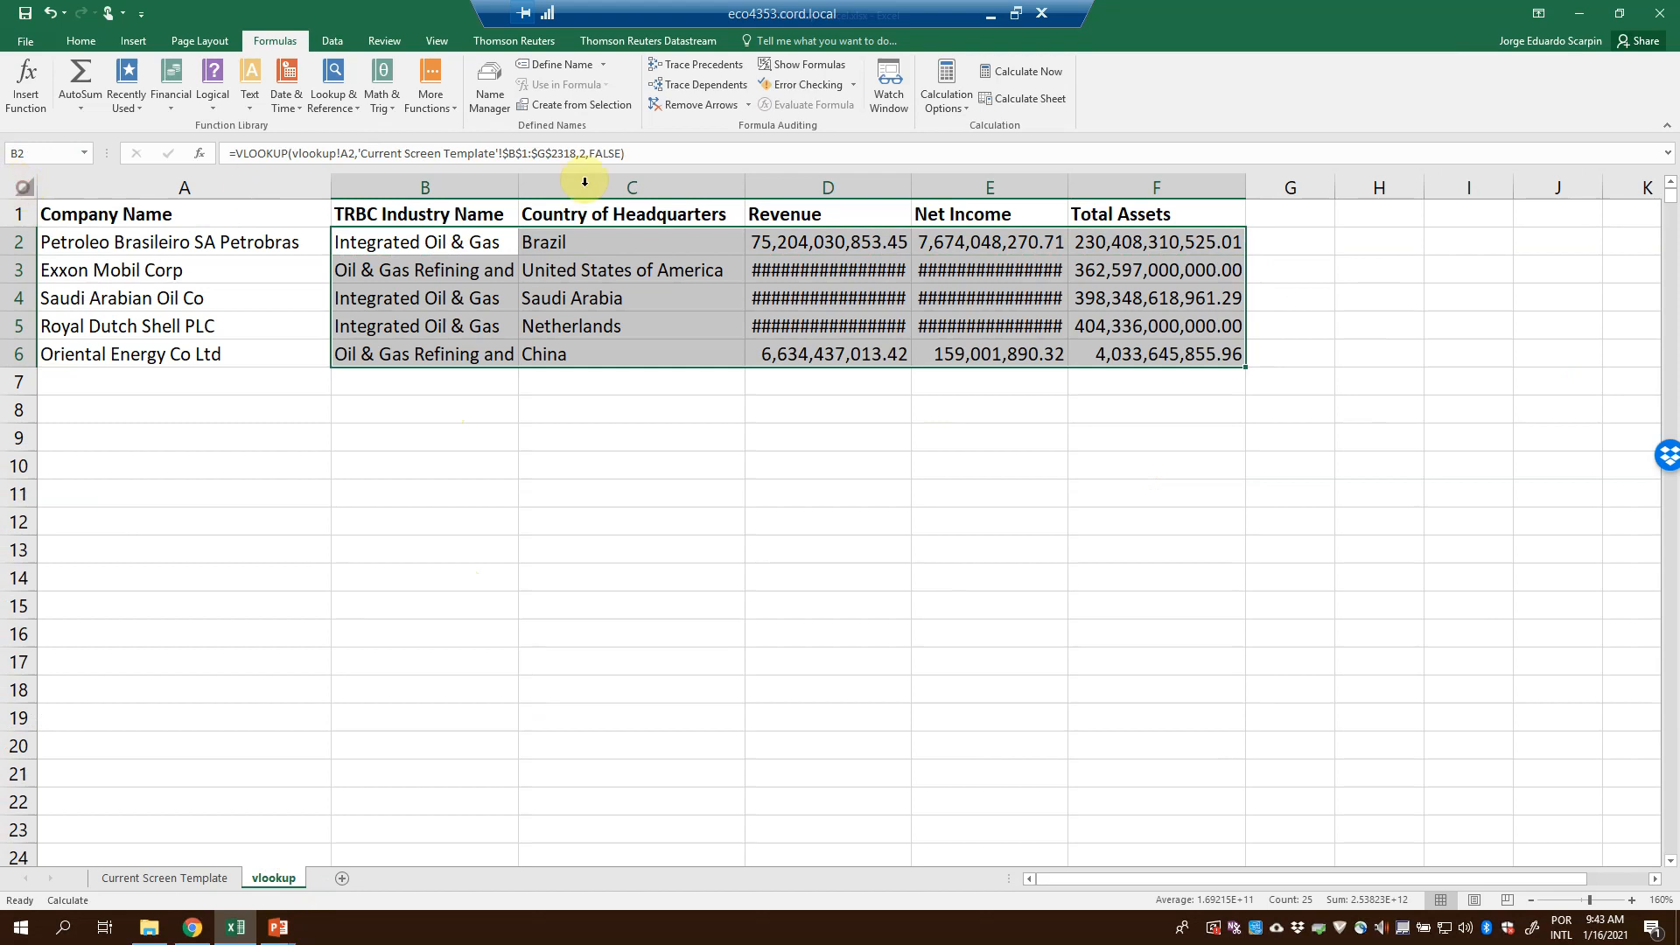
Autofit the width of all columns on the vlookup sheet
click(24, 185)
double_click(911, 181)
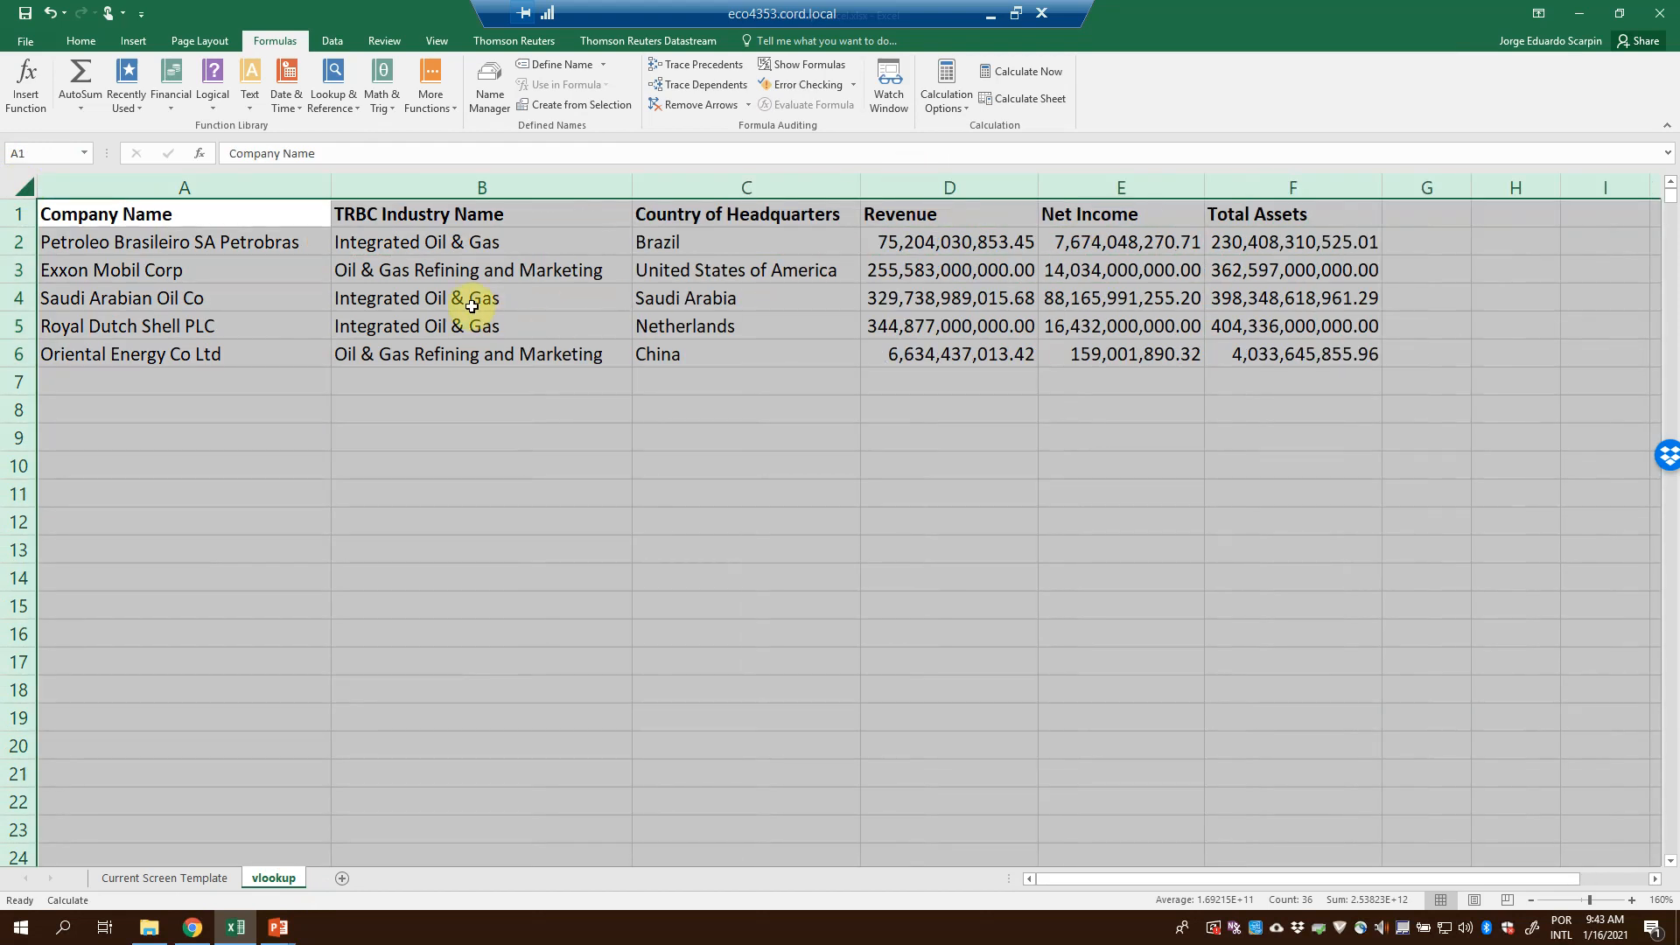
click(470, 302)
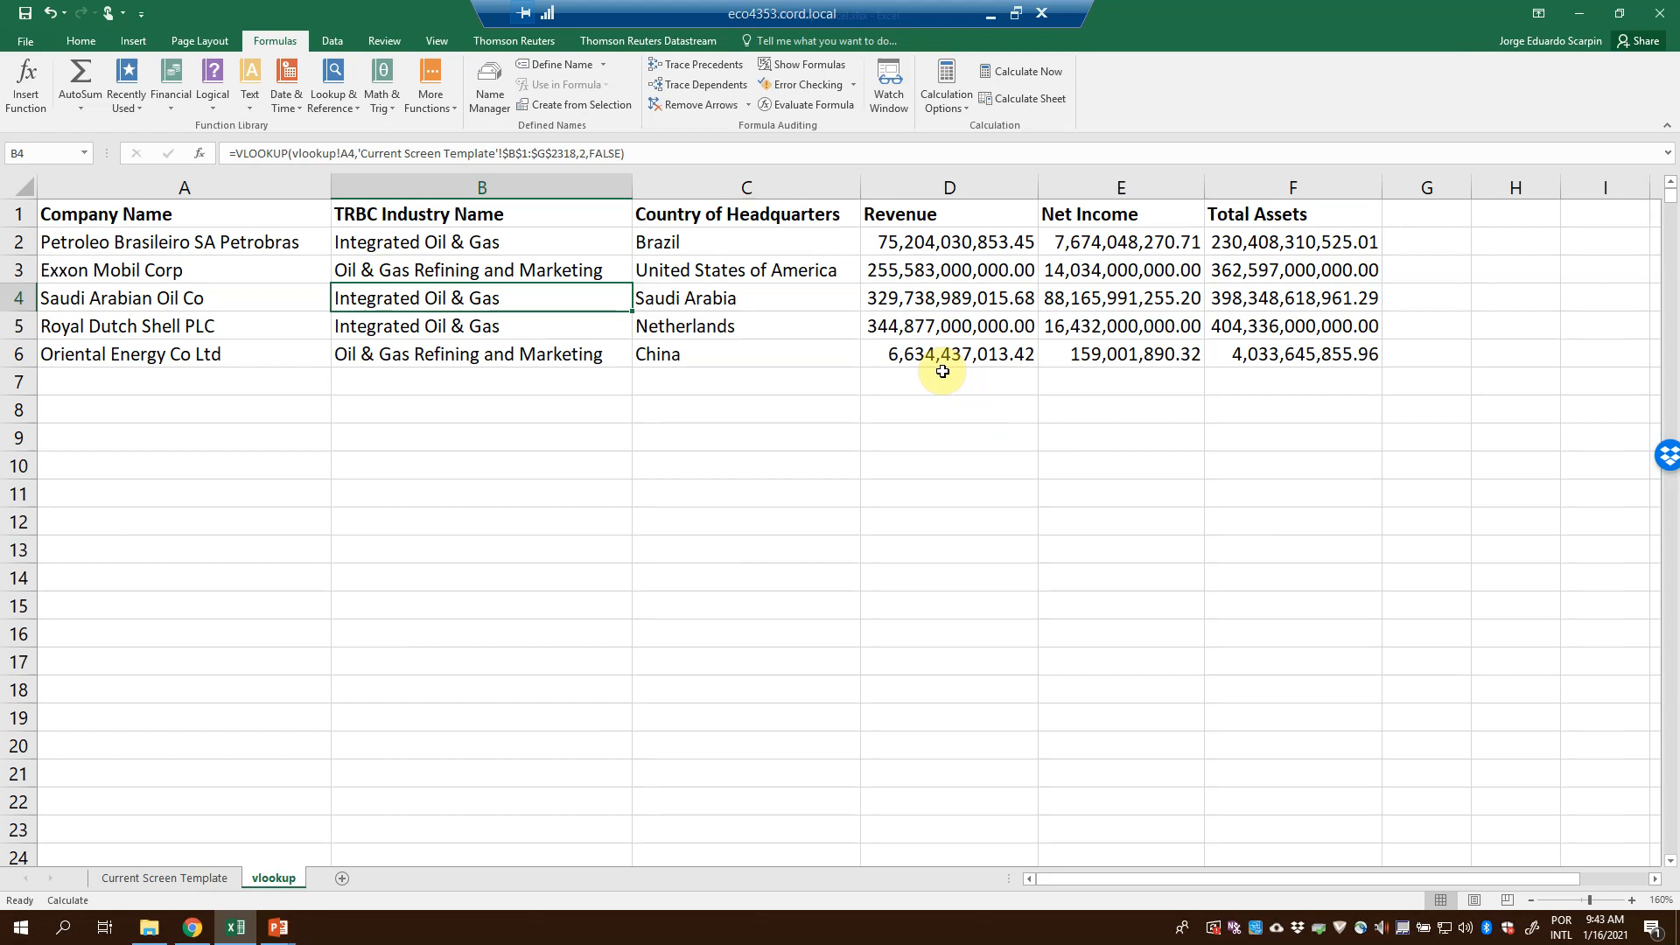
Examine the country, revenue, net income and total assets formulas in rows 2 to 6, and review the Current Screen Template source data
click(720, 244)
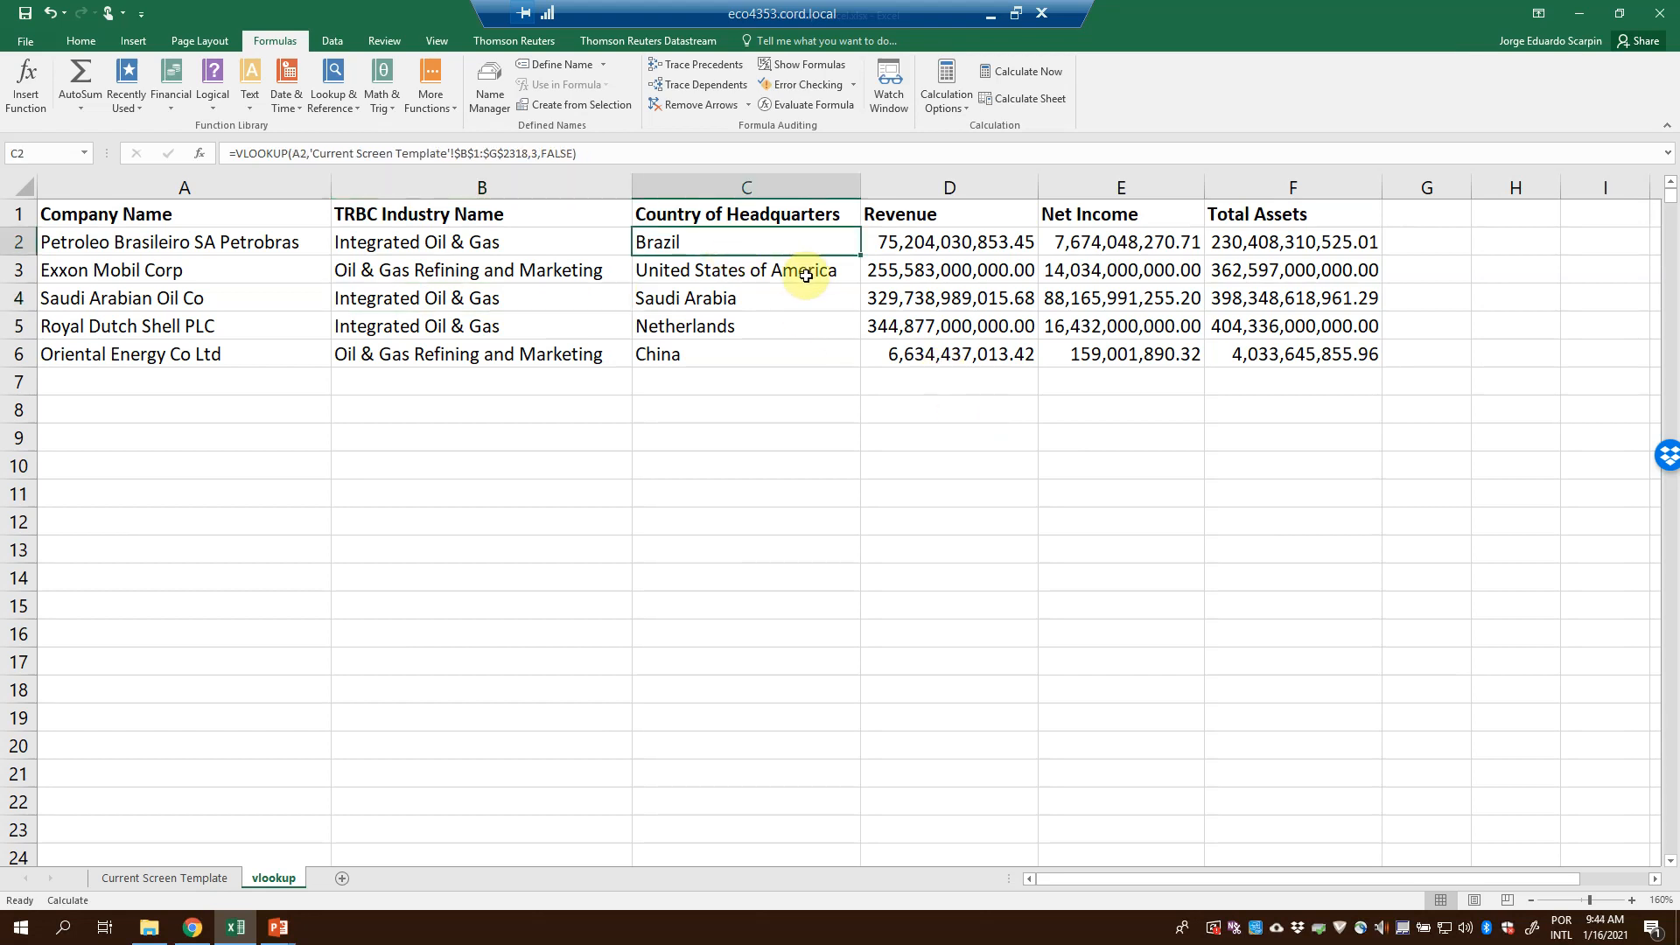
click(753, 271)
click(758, 298)
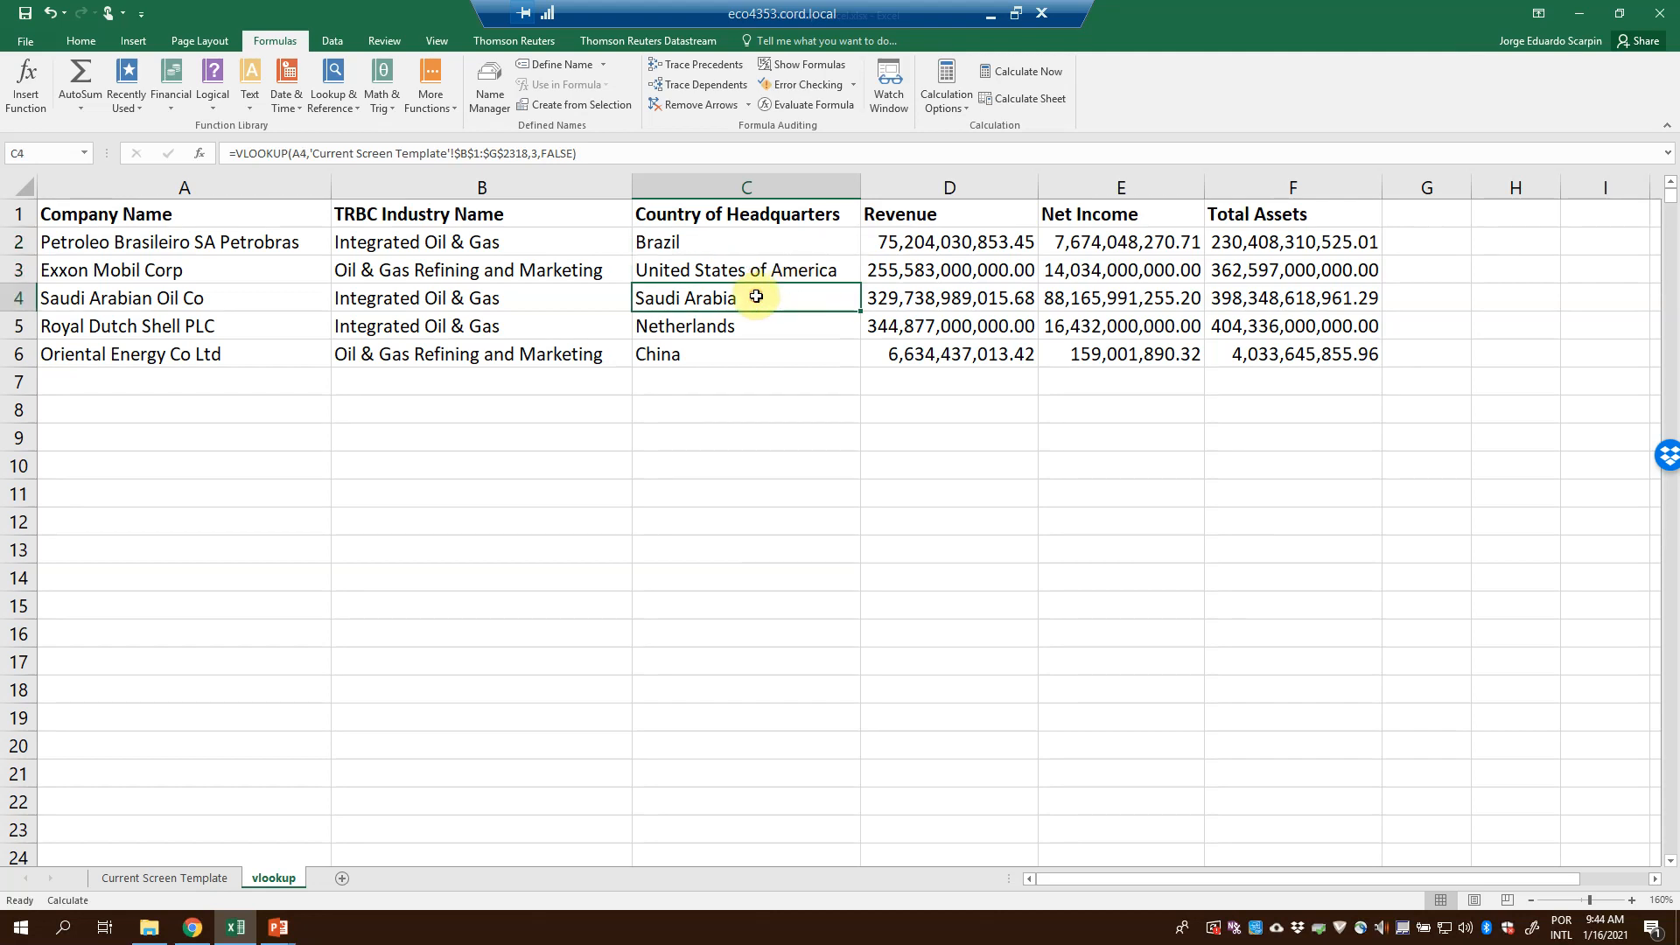
click(744, 330)
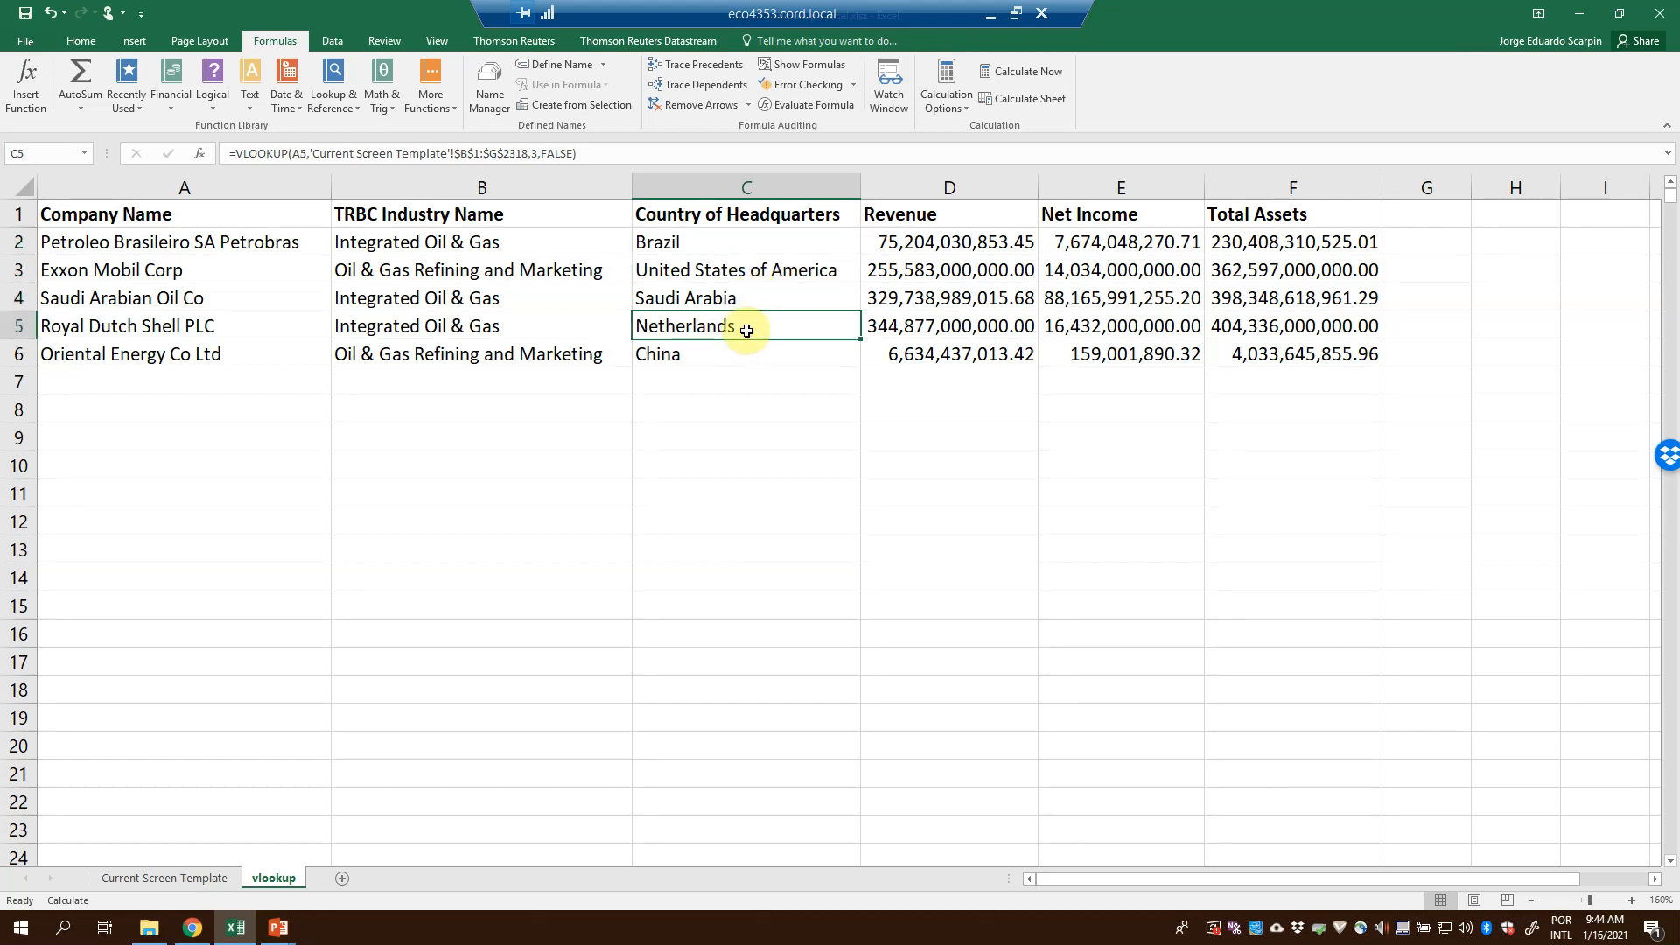
click(700, 358)
click(930, 246)
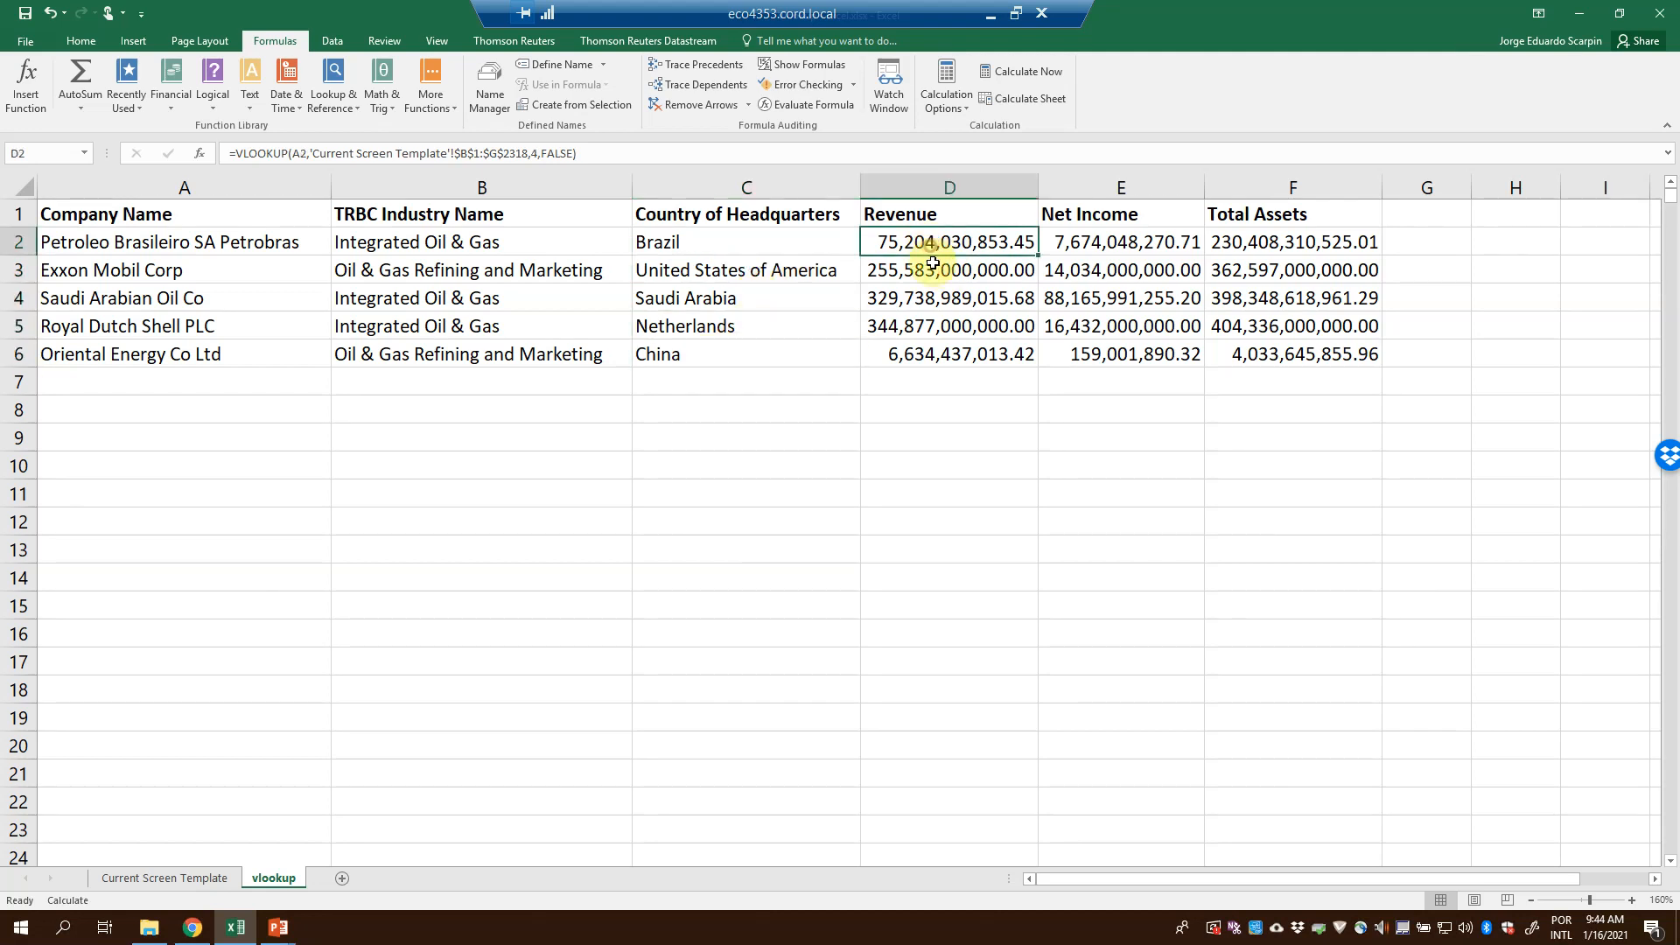
click(905, 326)
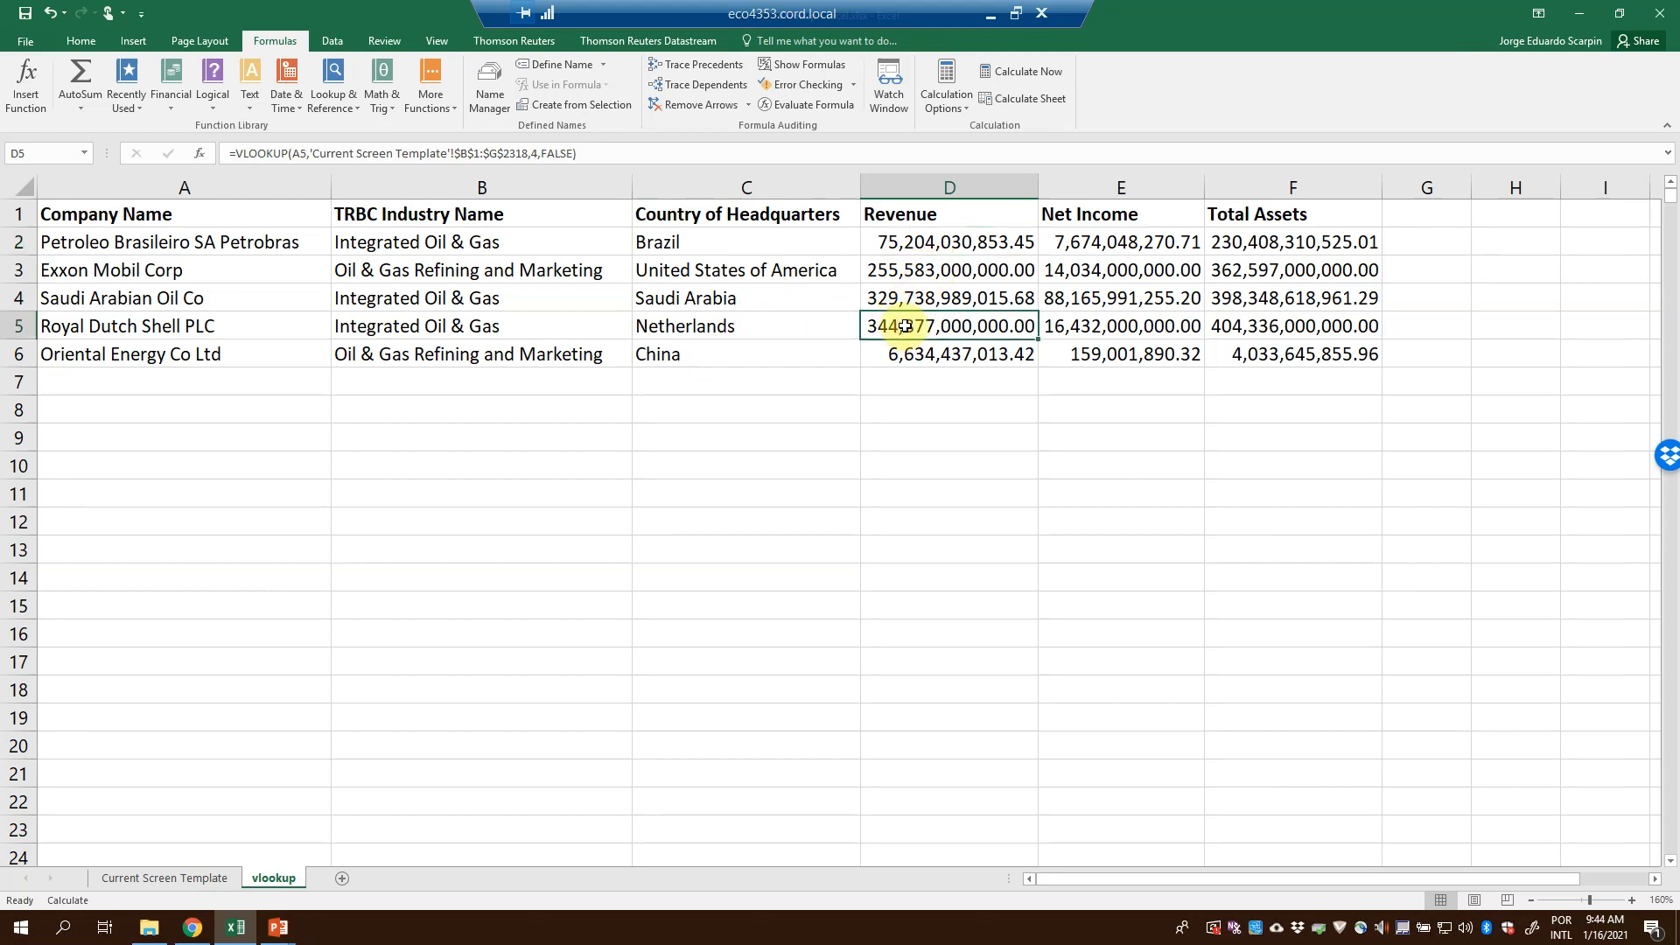
click(1107, 298)
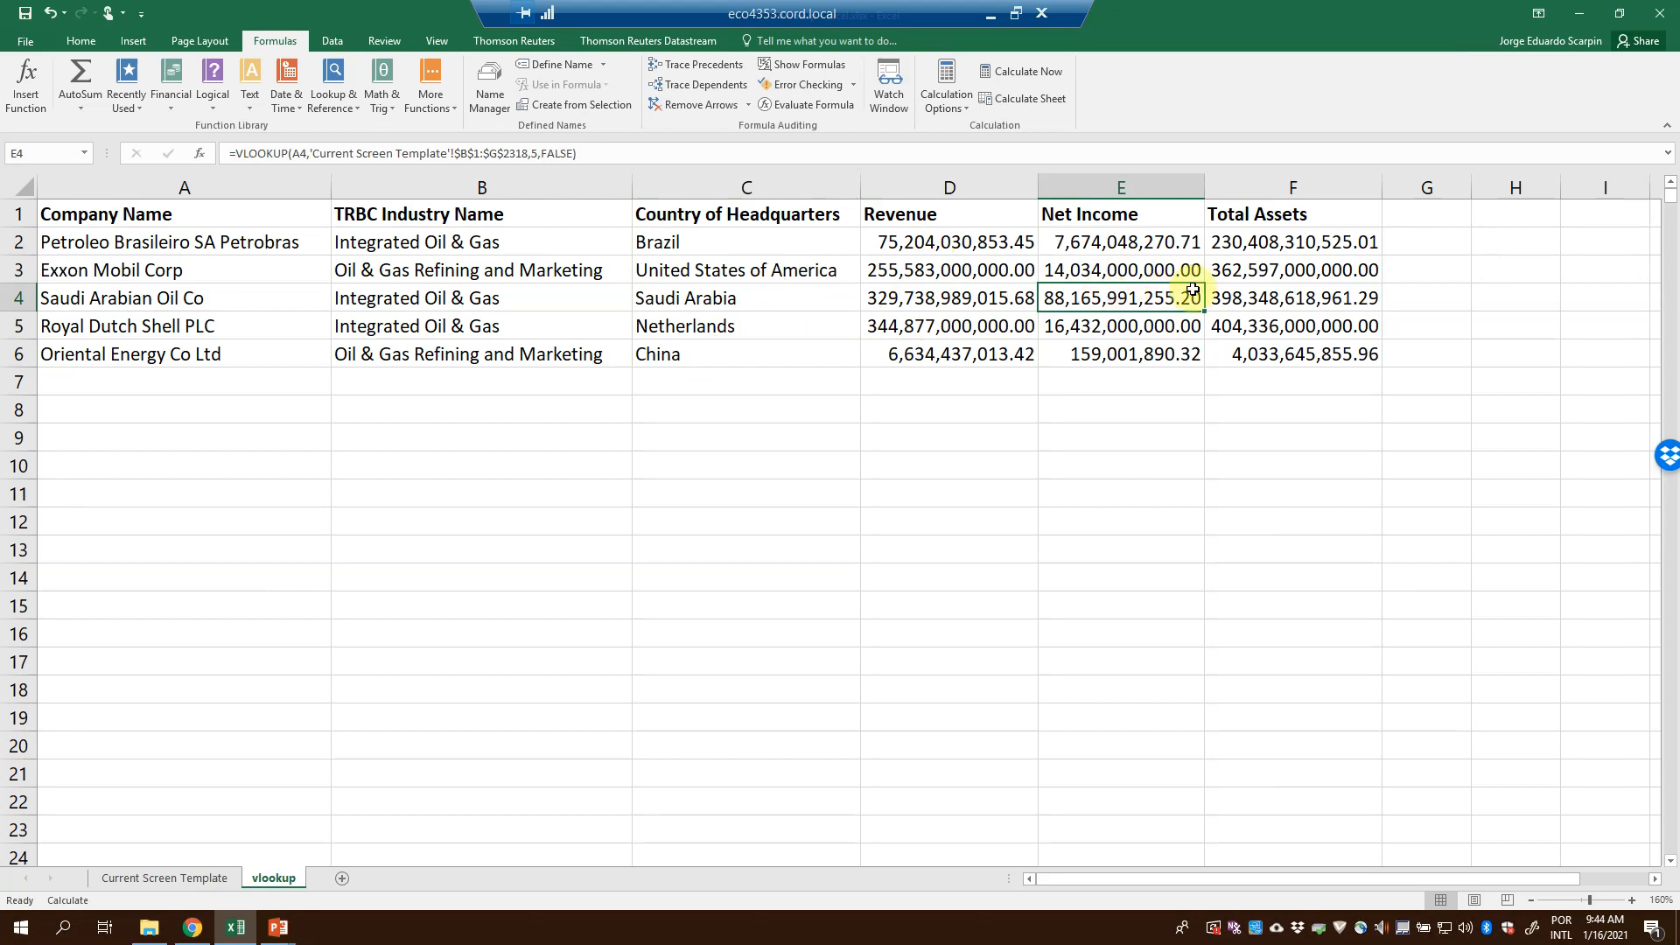
click(1246, 330)
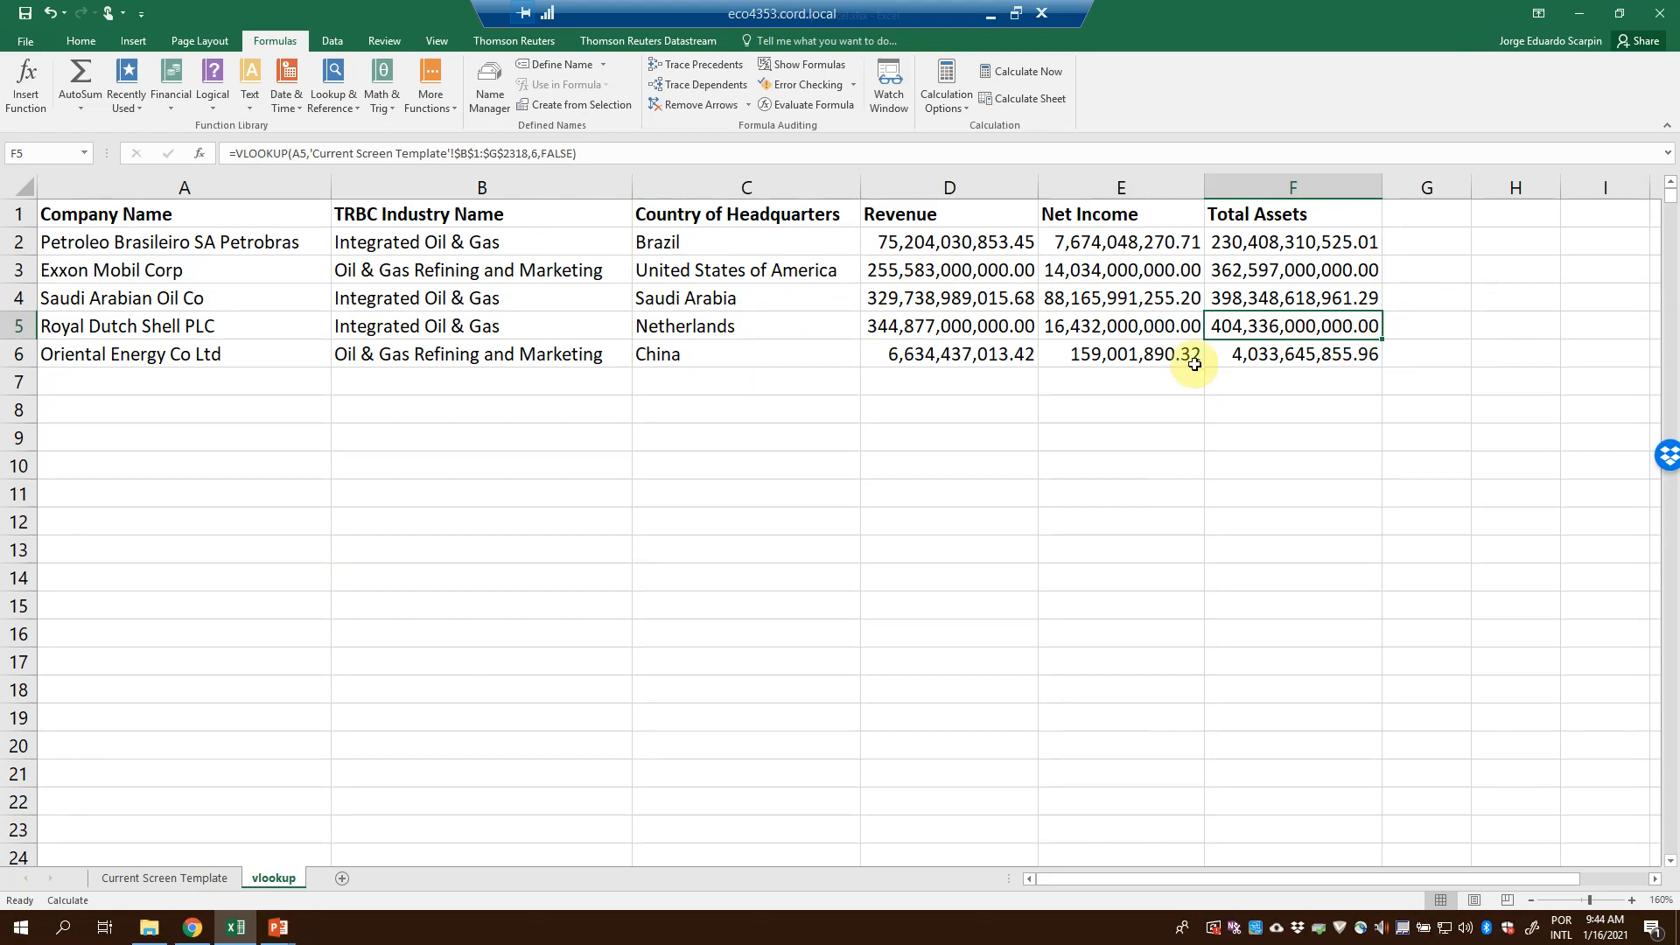
drag(980, 355, 1249, 363)
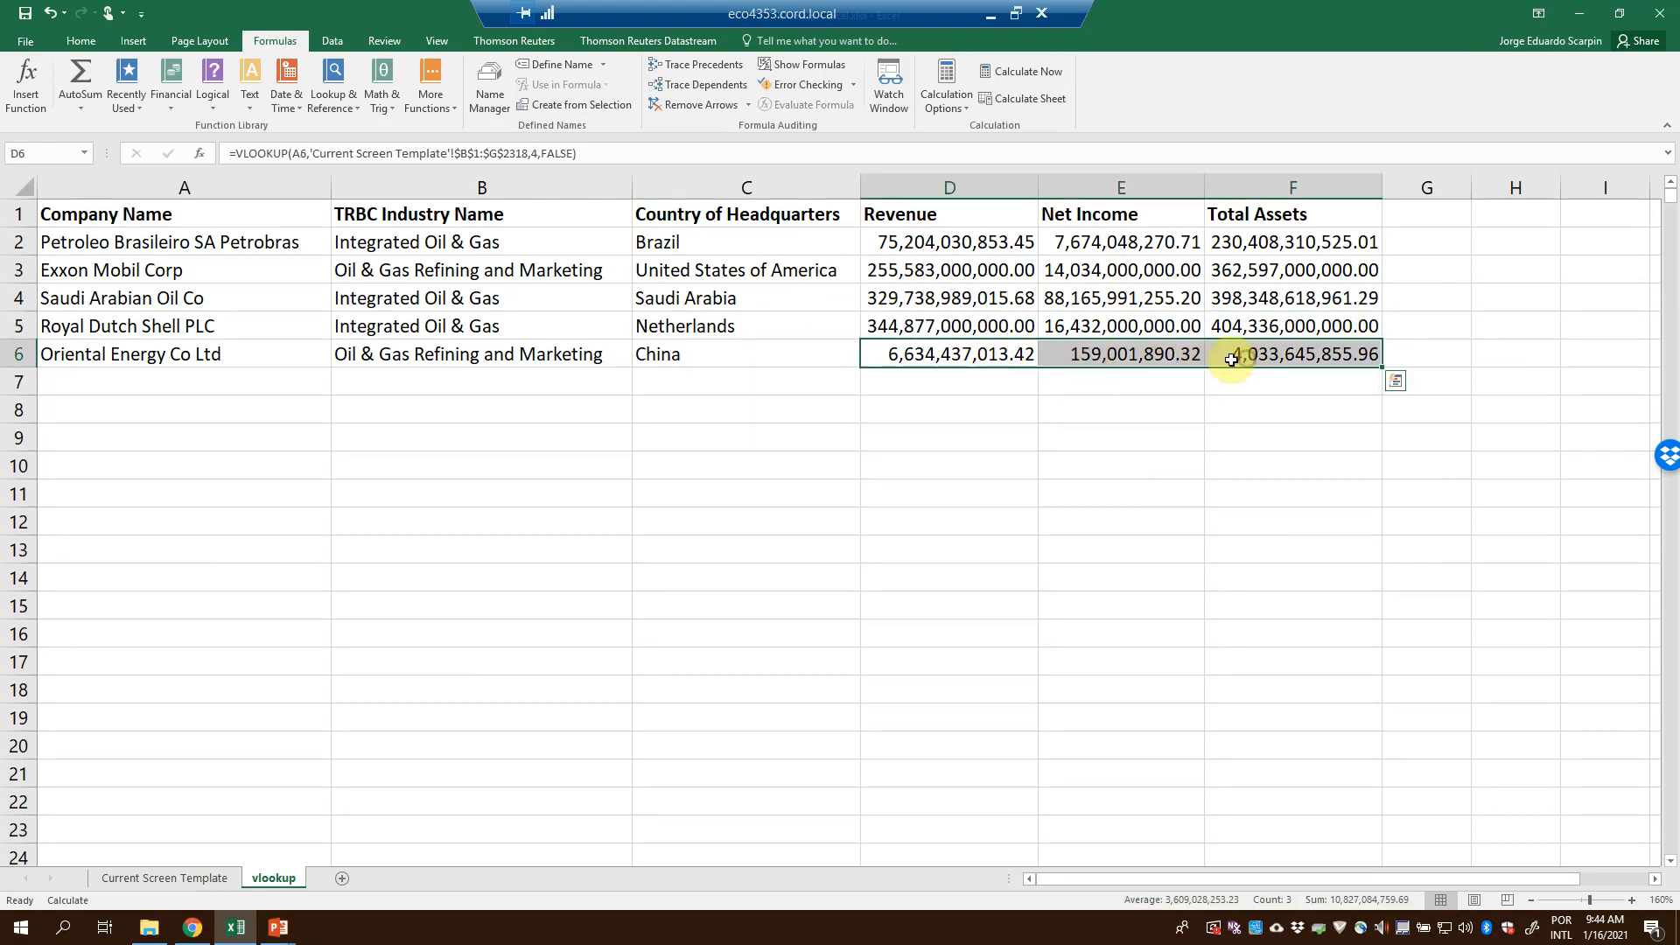
click(764, 427)
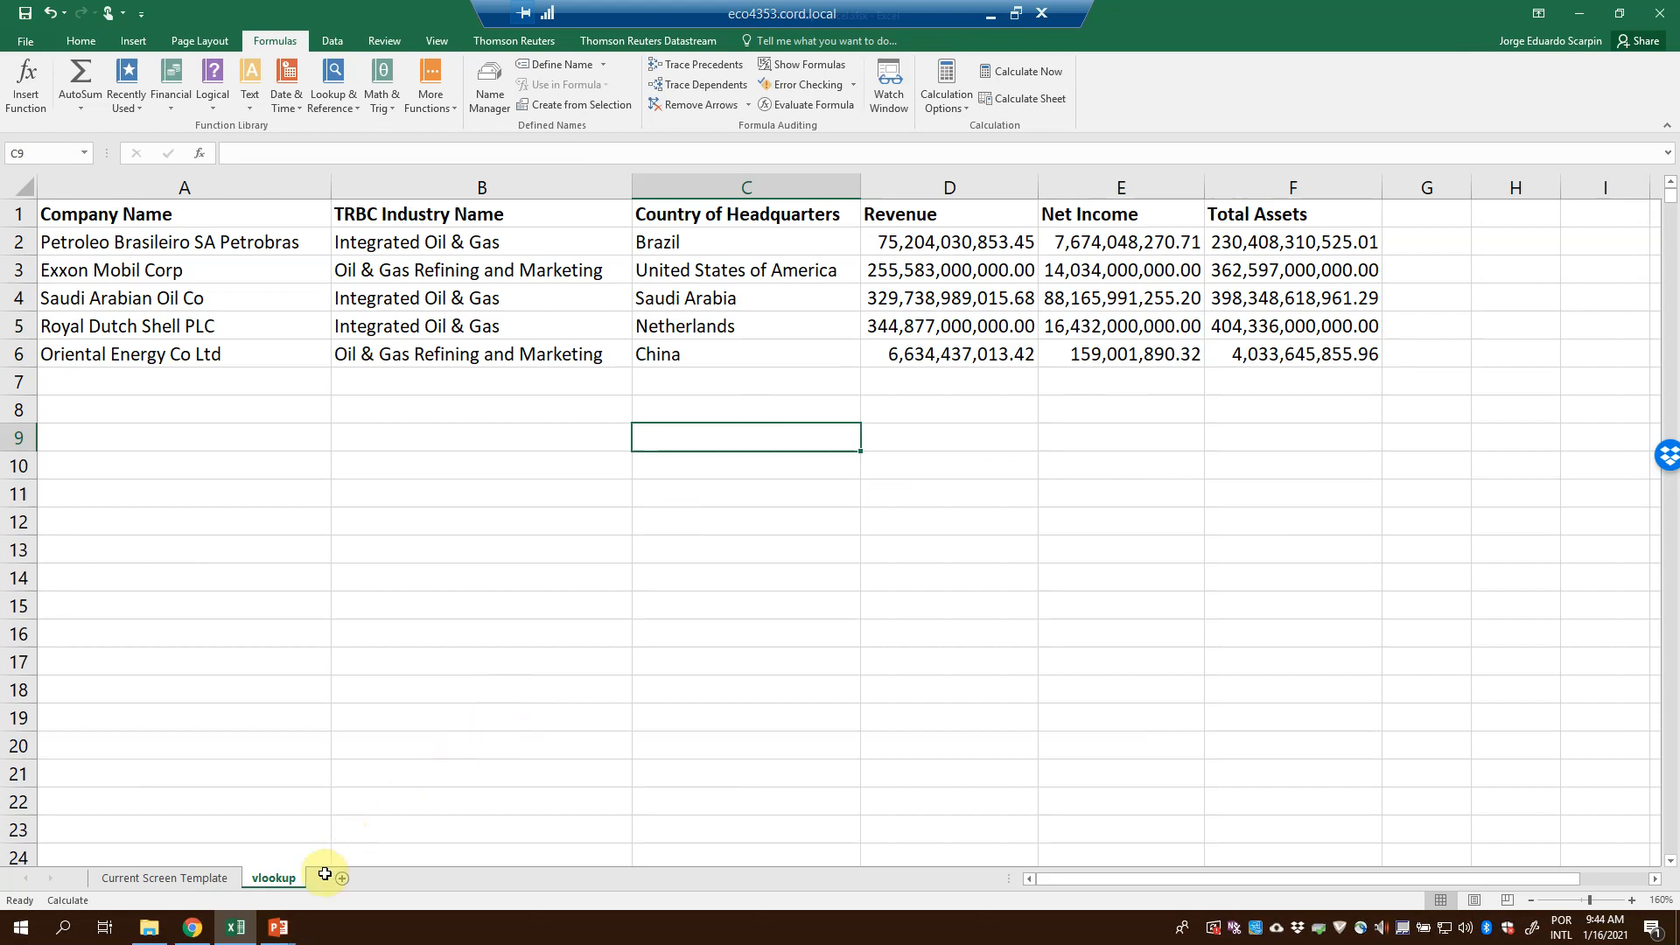
click(194, 879)
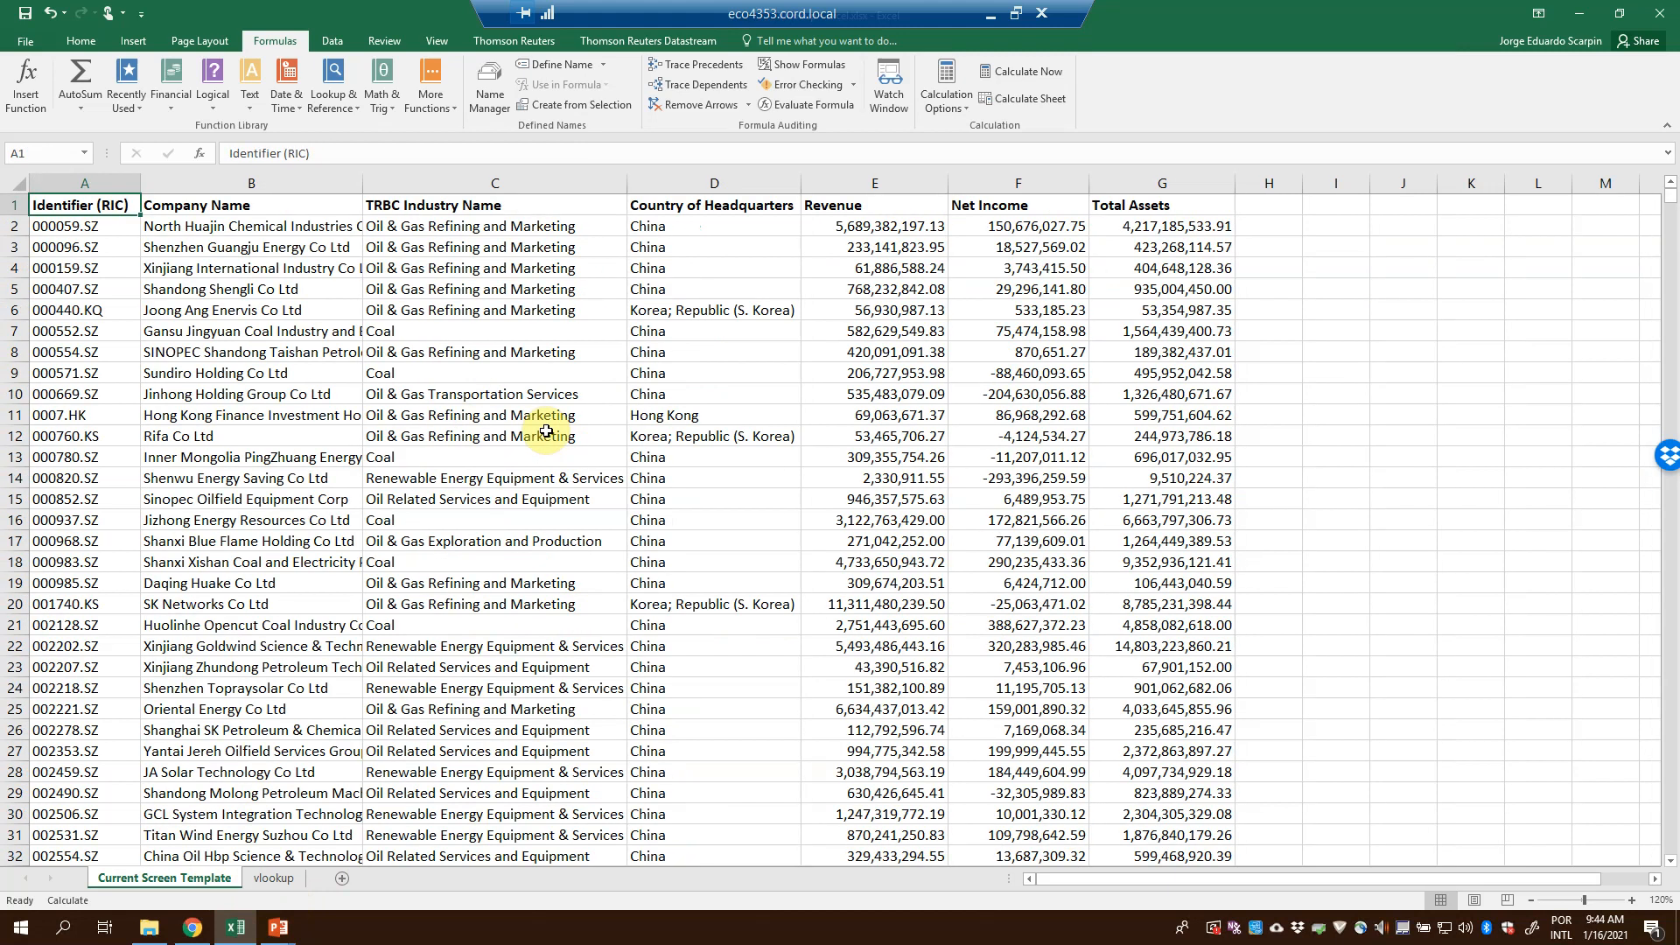
click(265, 278)
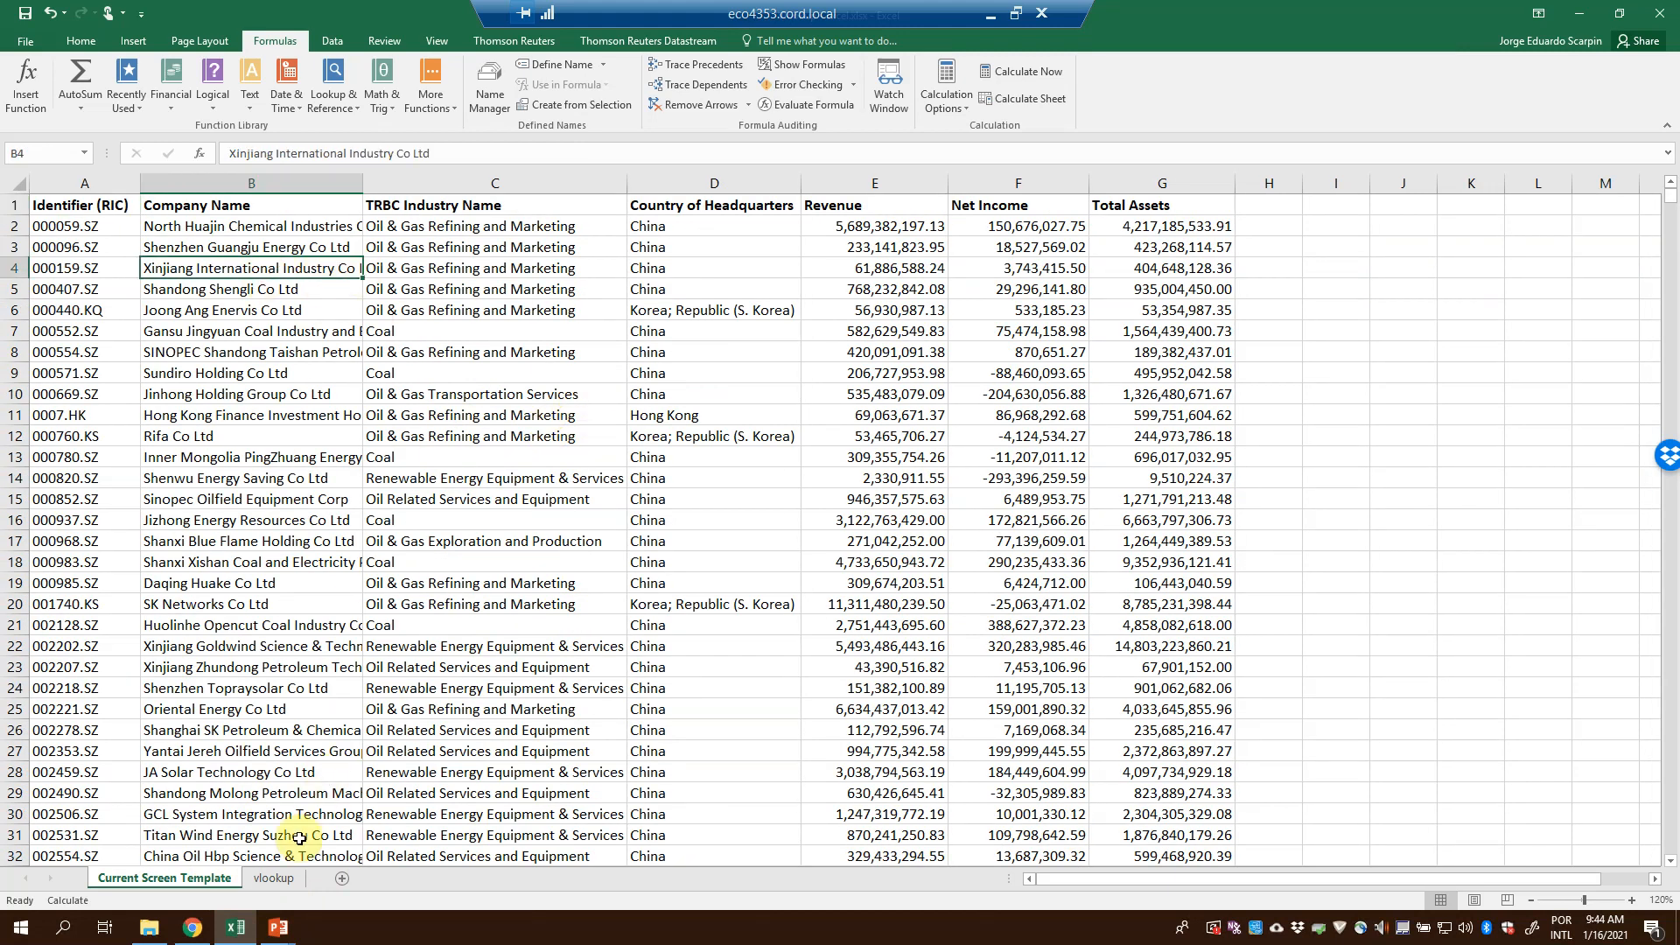
click(274, 878)
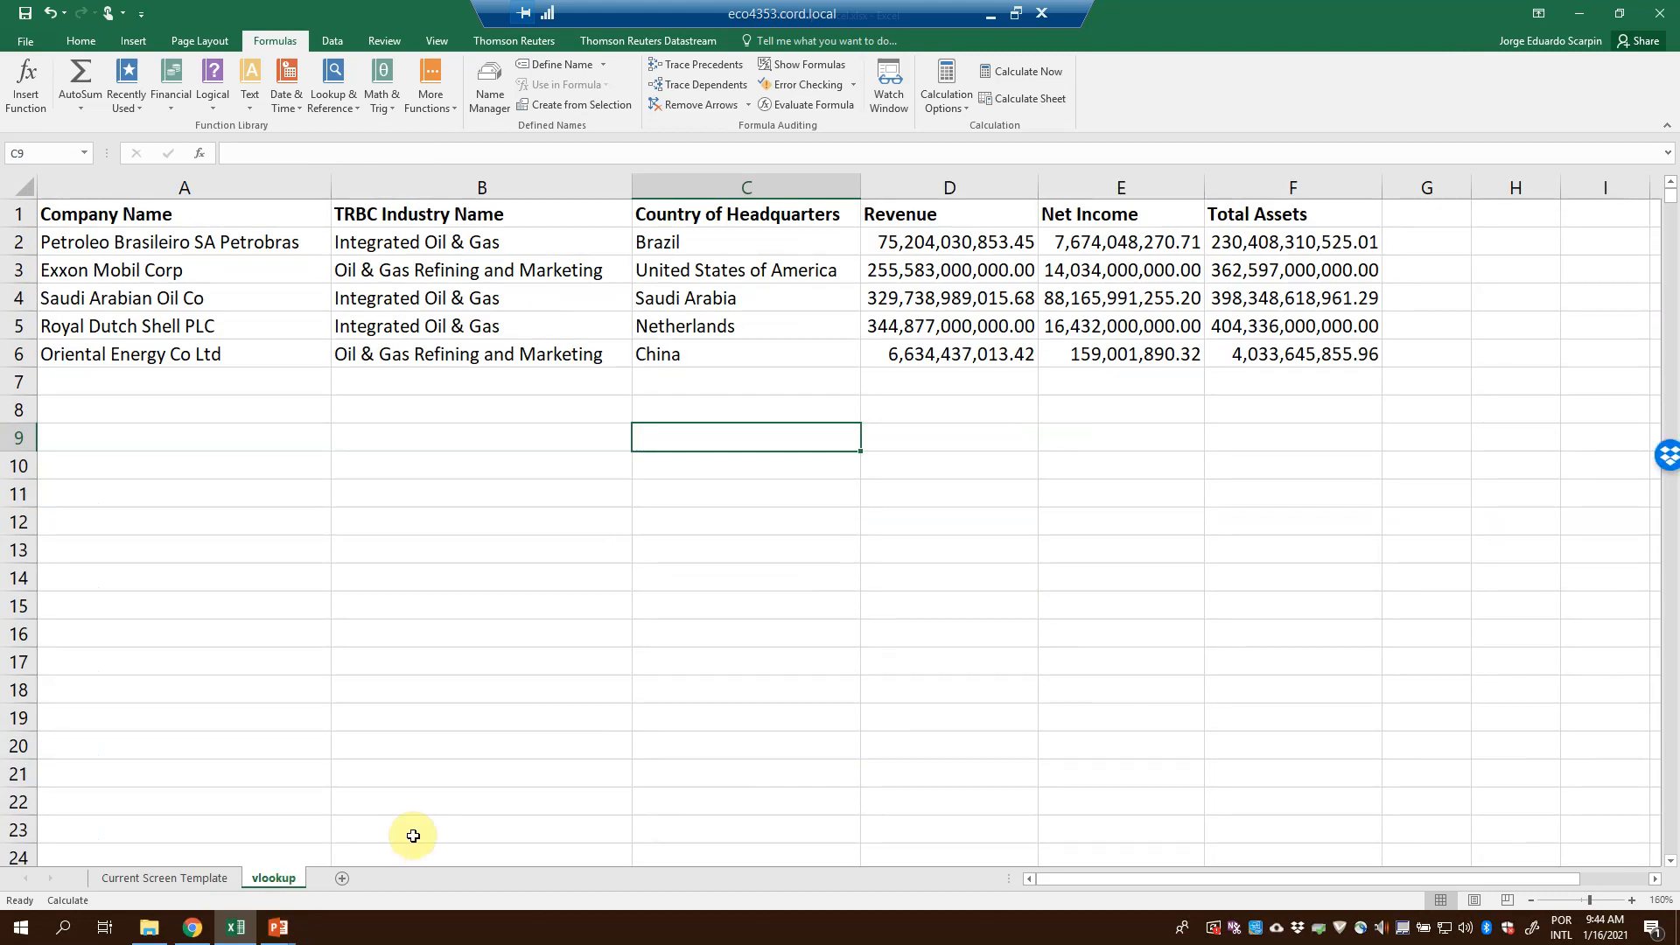
Switch to the PowerPoint slide show, show the closing Thank you slide, and minimize the remote desktop session
click(372, 840)
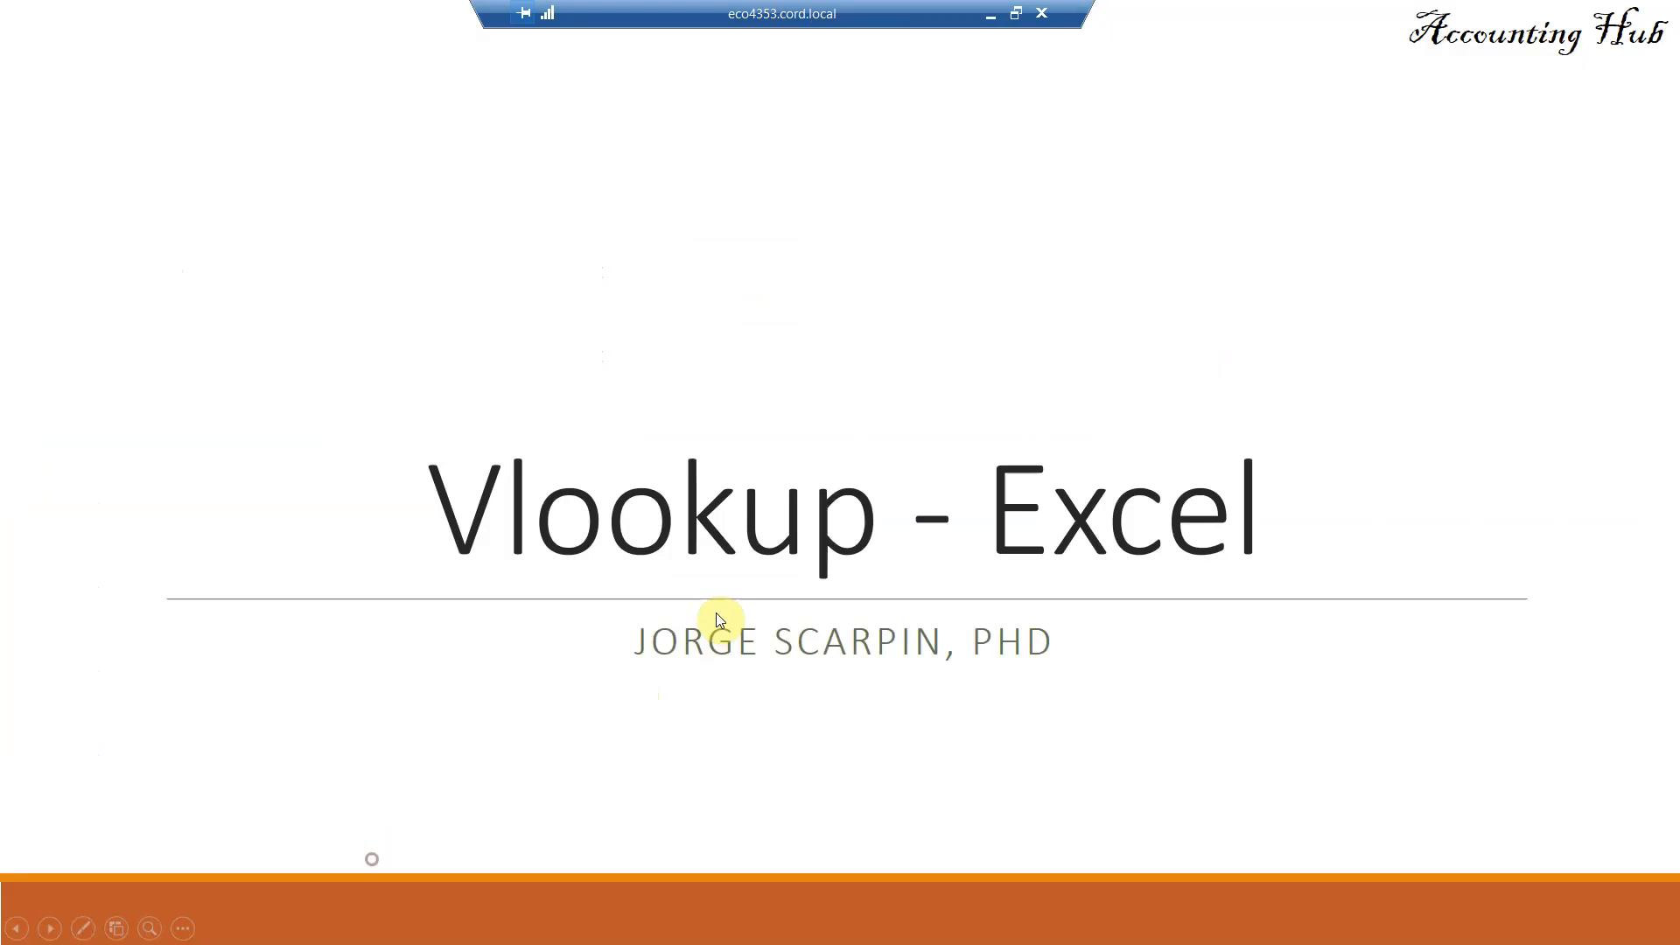
click(718, 621)
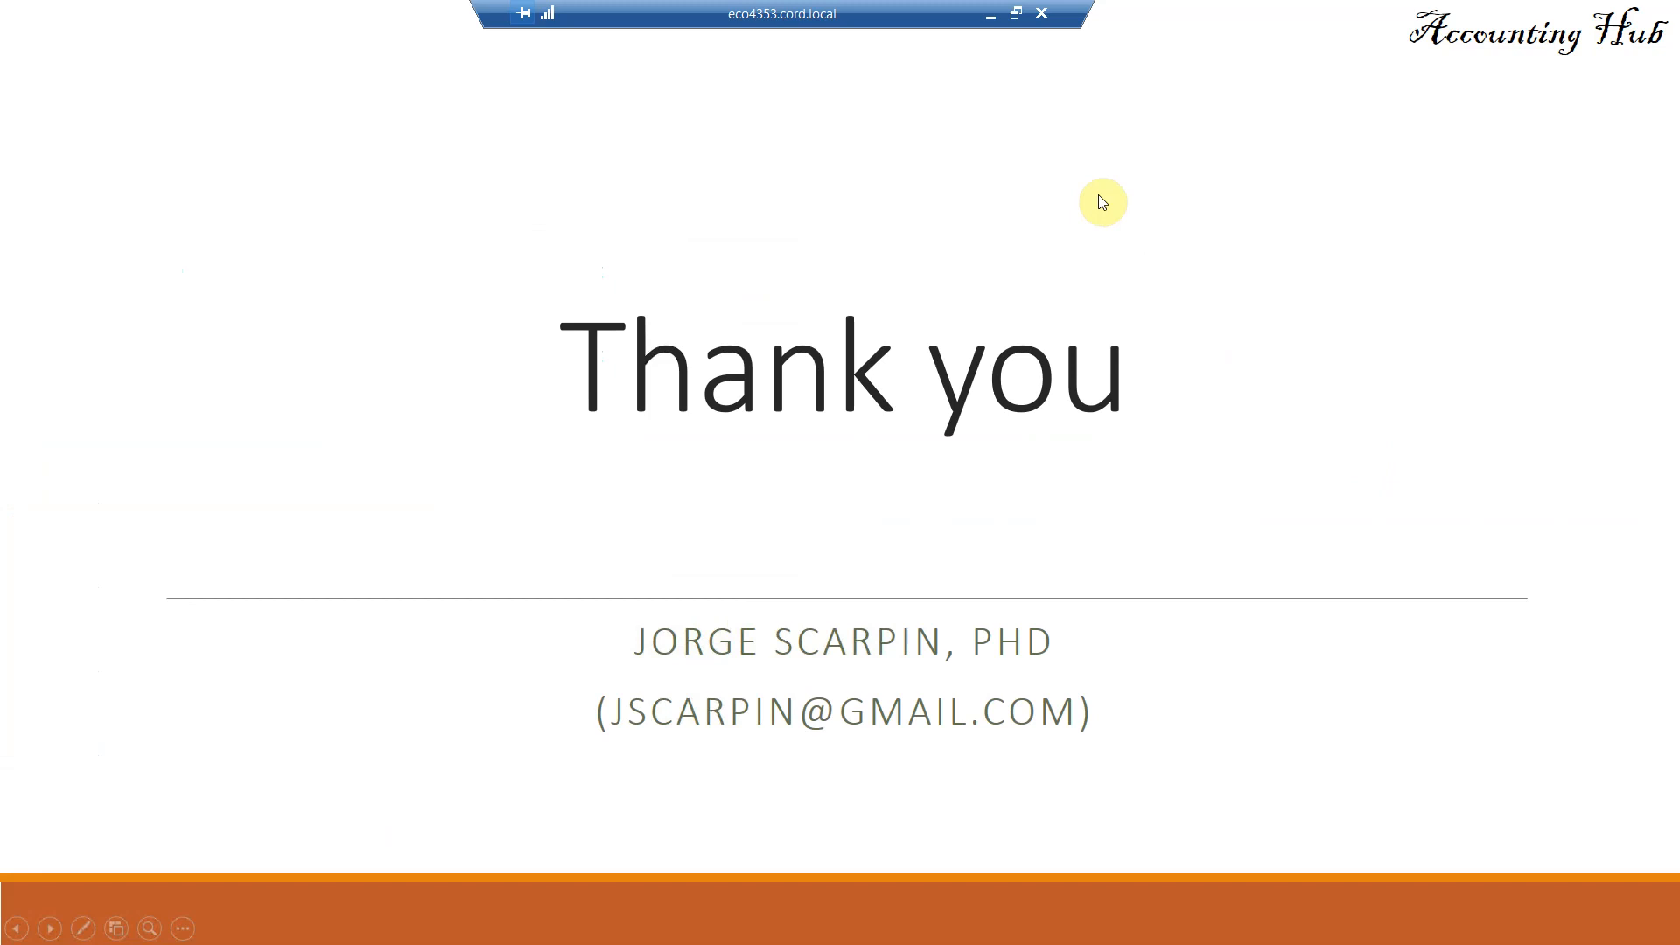
click(993, 15)
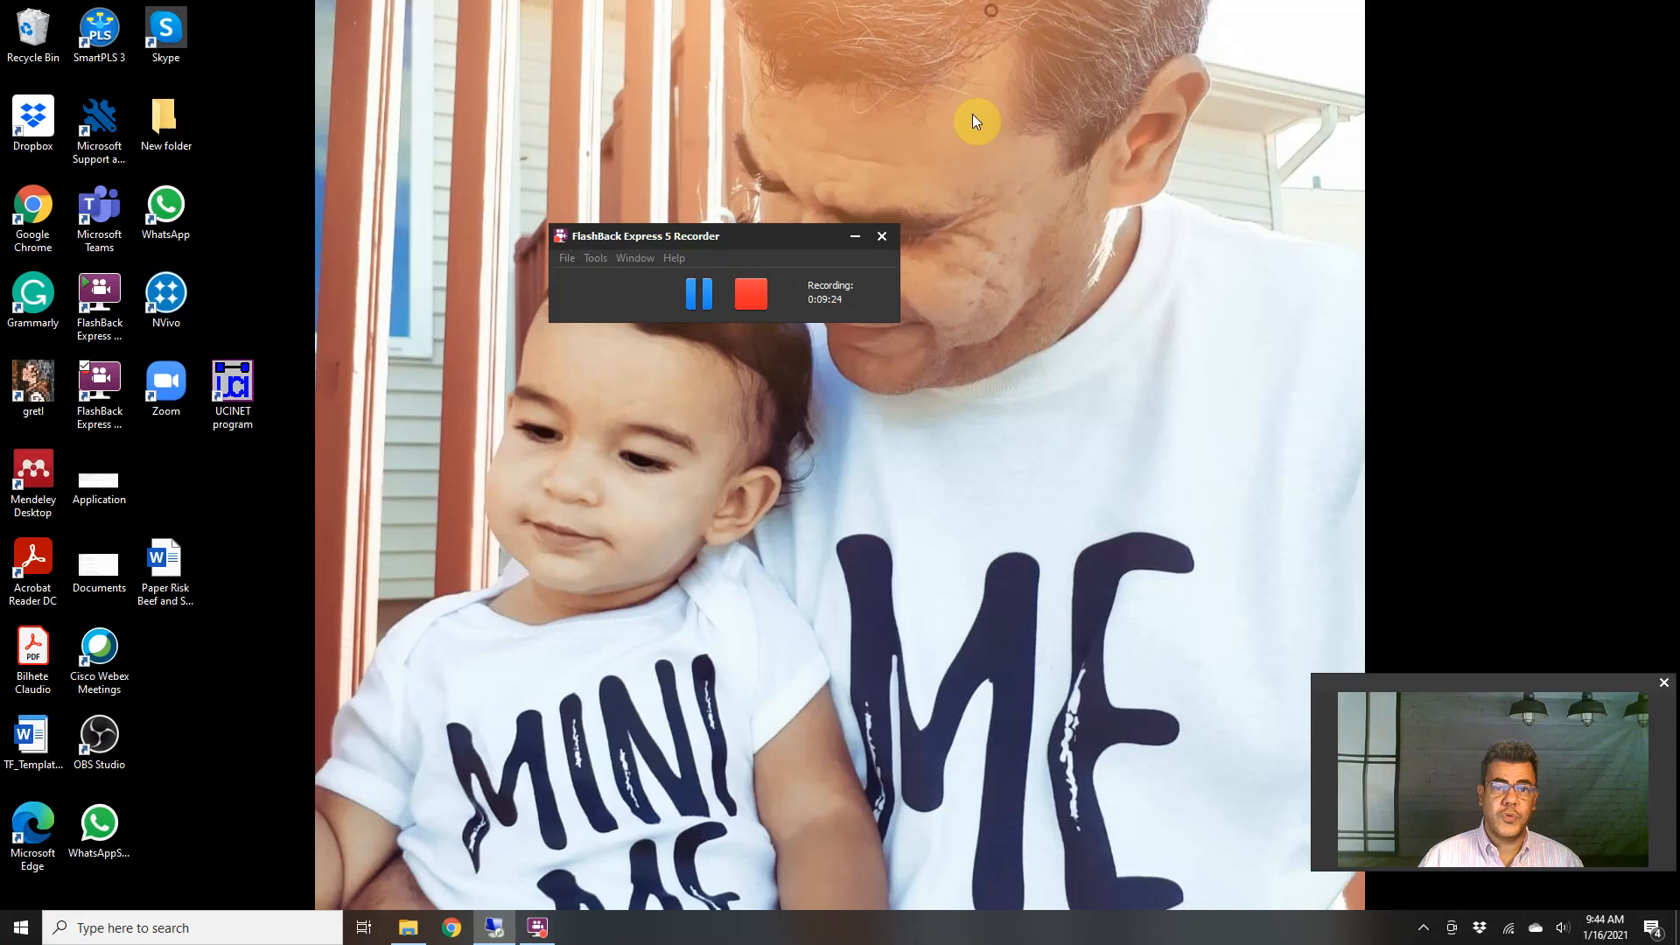